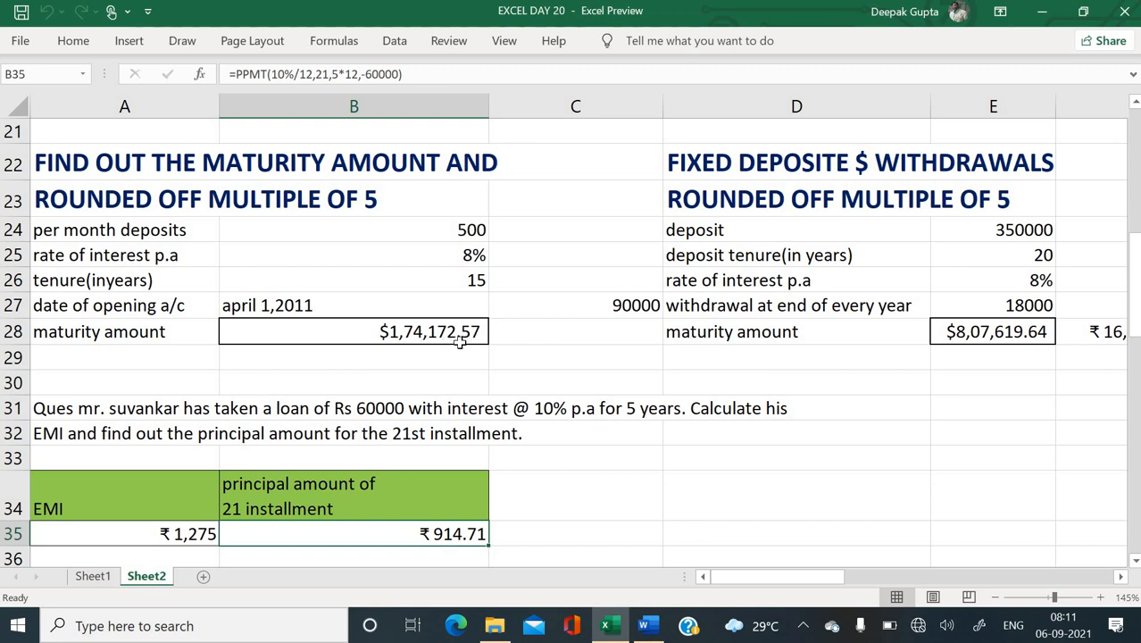
# - Round the recurring-deposit maturity amount to the nearest multiple of 5 in B29 with =MROUND(B28,5)
pyautogui.click(401, 363)
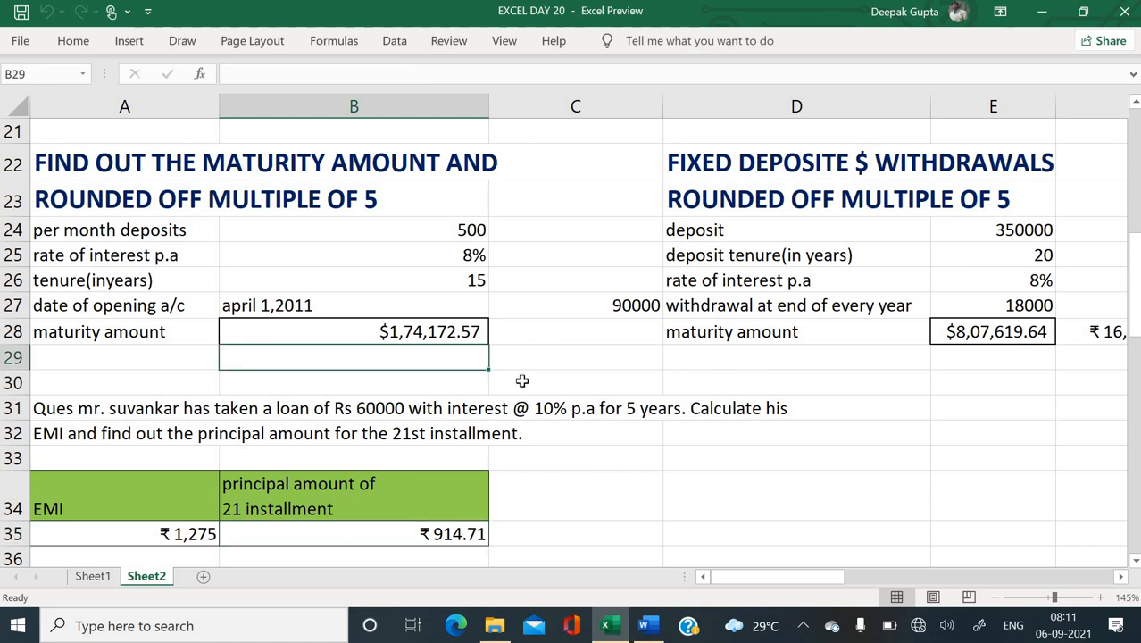
pyautogui.click(540, 349)
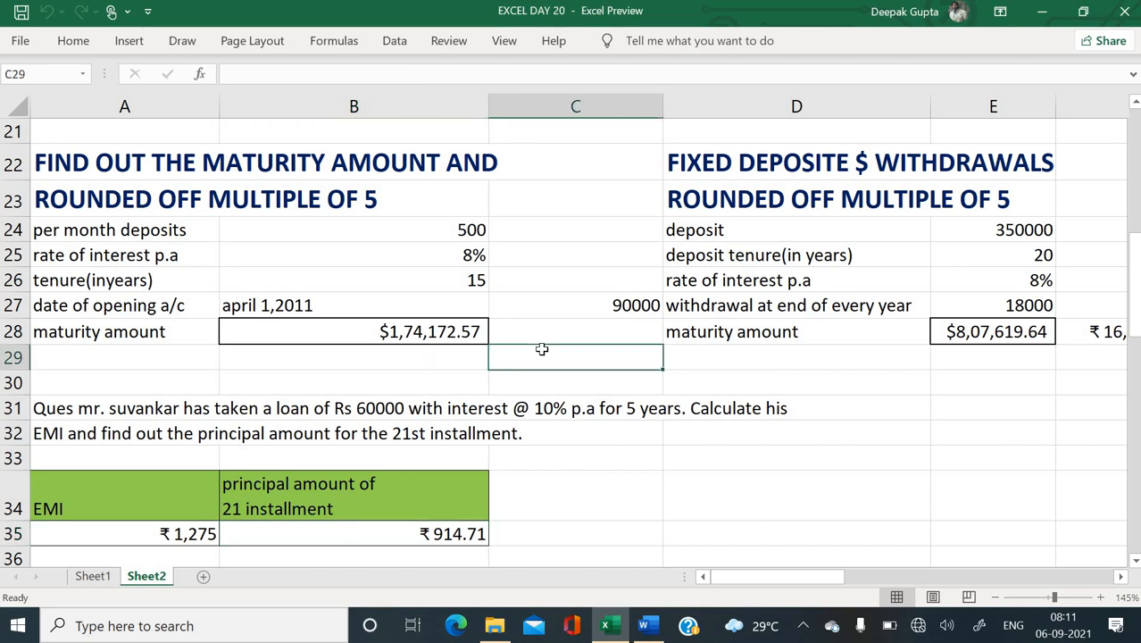
pyautogui.click(429, 352)
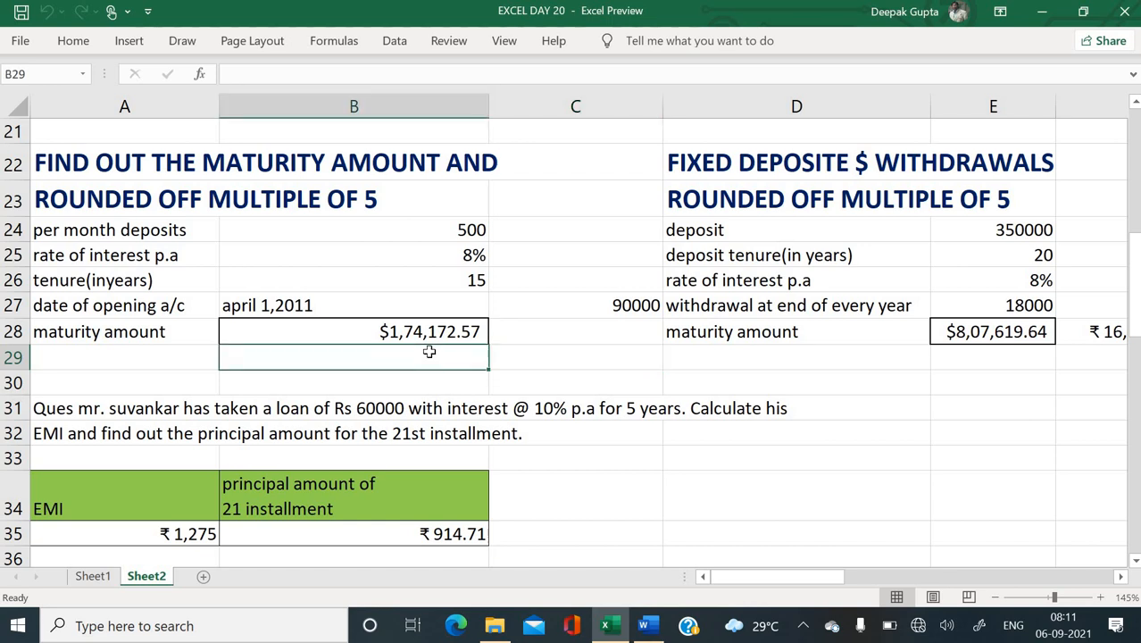
pyautogui.write('=mrou')
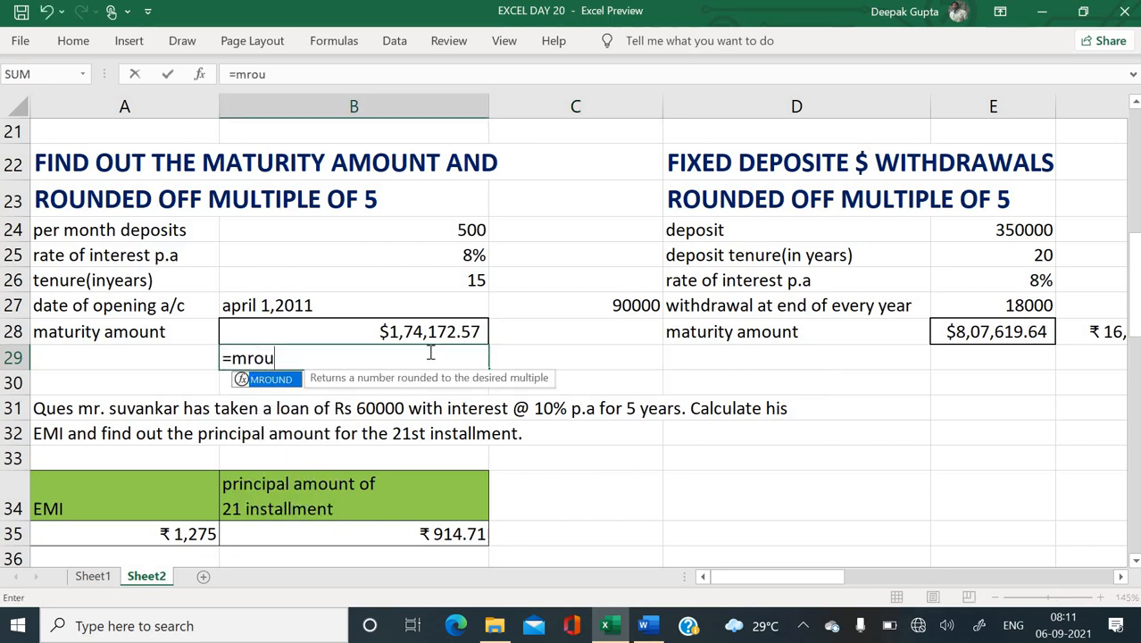
pyautogui.write('nd(')
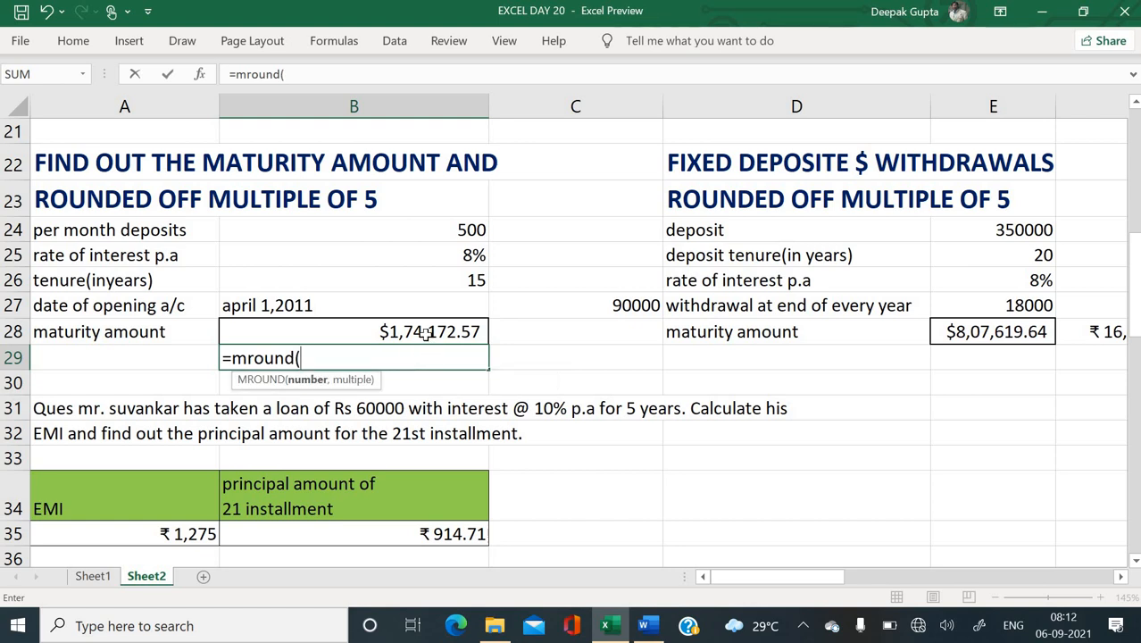
pyautogui.click(426, 332)
pyautogui.write(',')
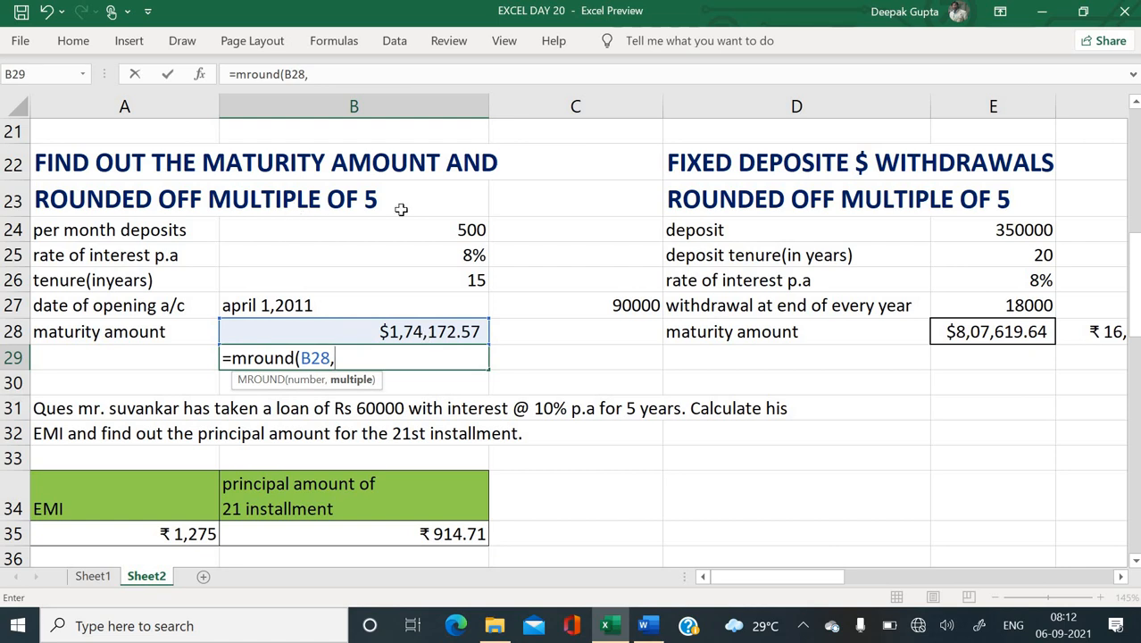
pyautogui.write('5)')
pyautogui.press('Return')
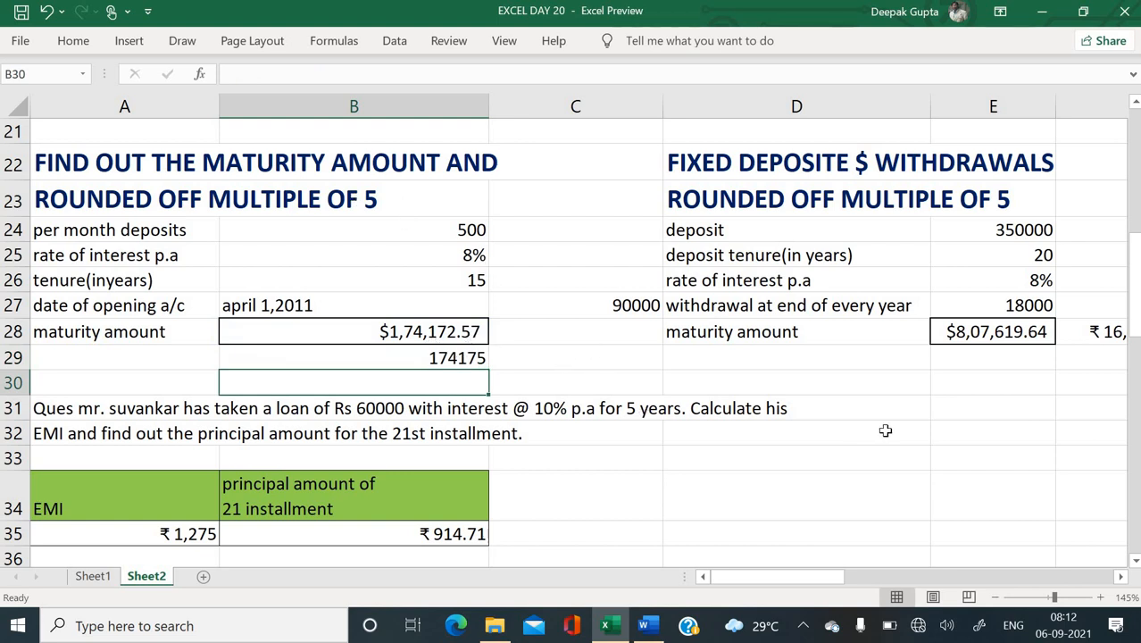
# - Round the fixed-deposit maturity amount to the nearest multiple of 5 in E29 with =MROUND(E28,5)
pyautogui.click(993, 357)
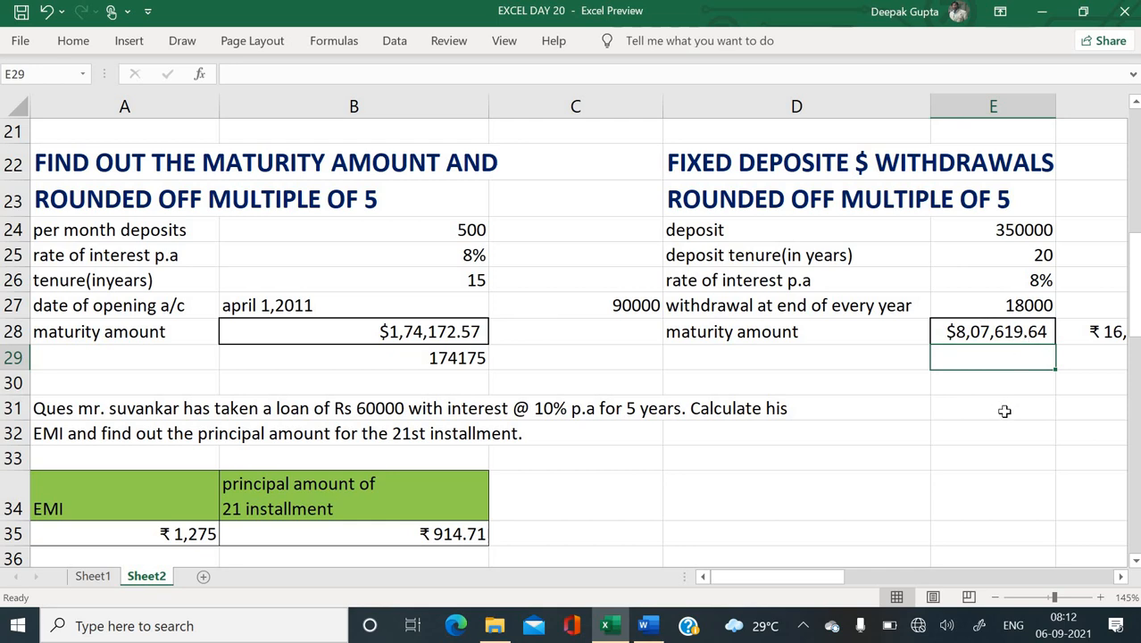
pyautogui.write('=mr')
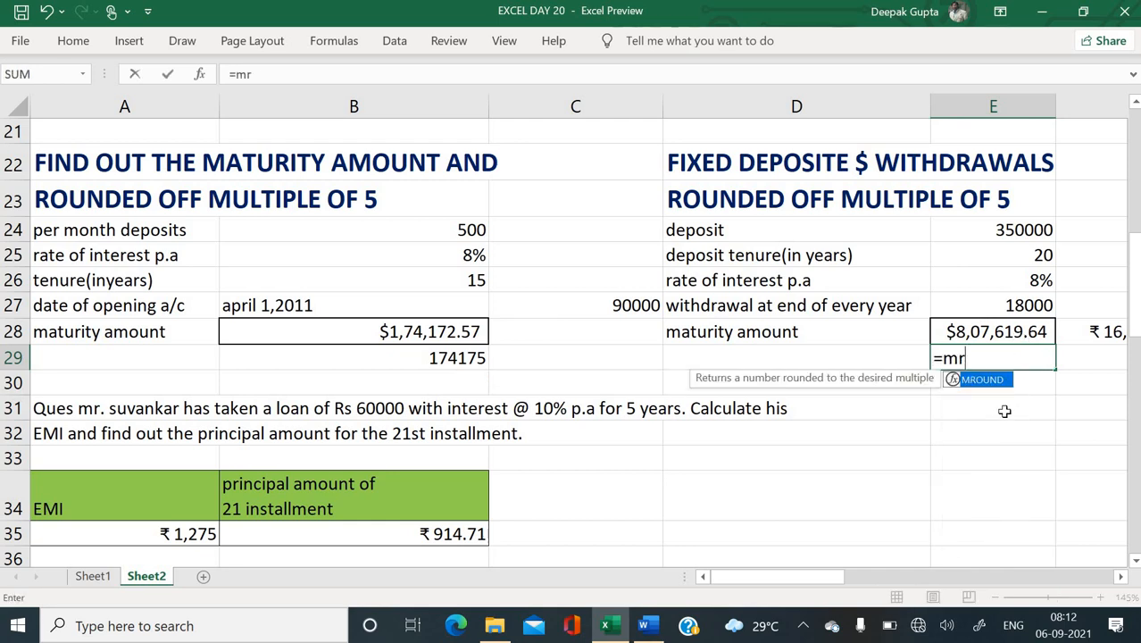
pyautogui.write('ound(')
pyautogui.press('Up')
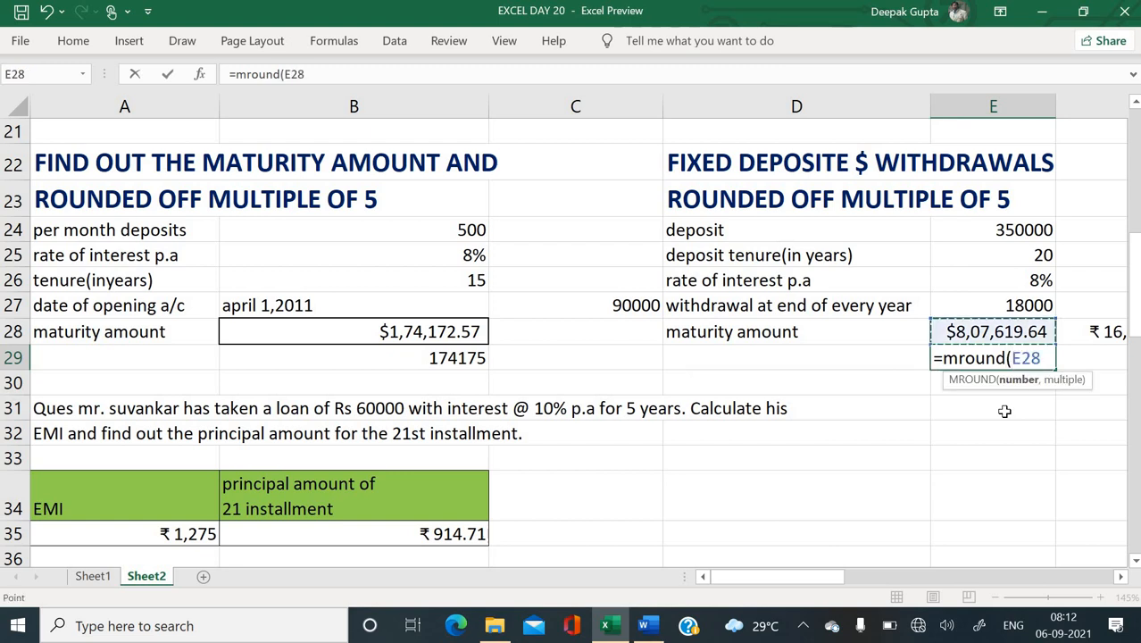
pyautogui.write(',')
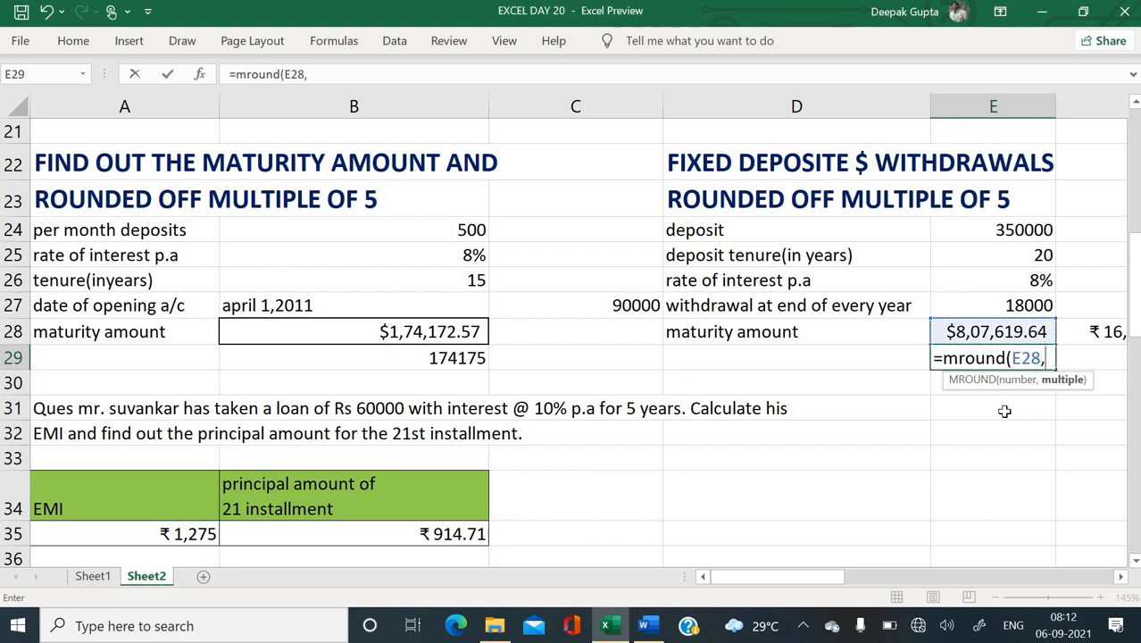
pyautogui.write('5)')
pyautogui.press('Return')
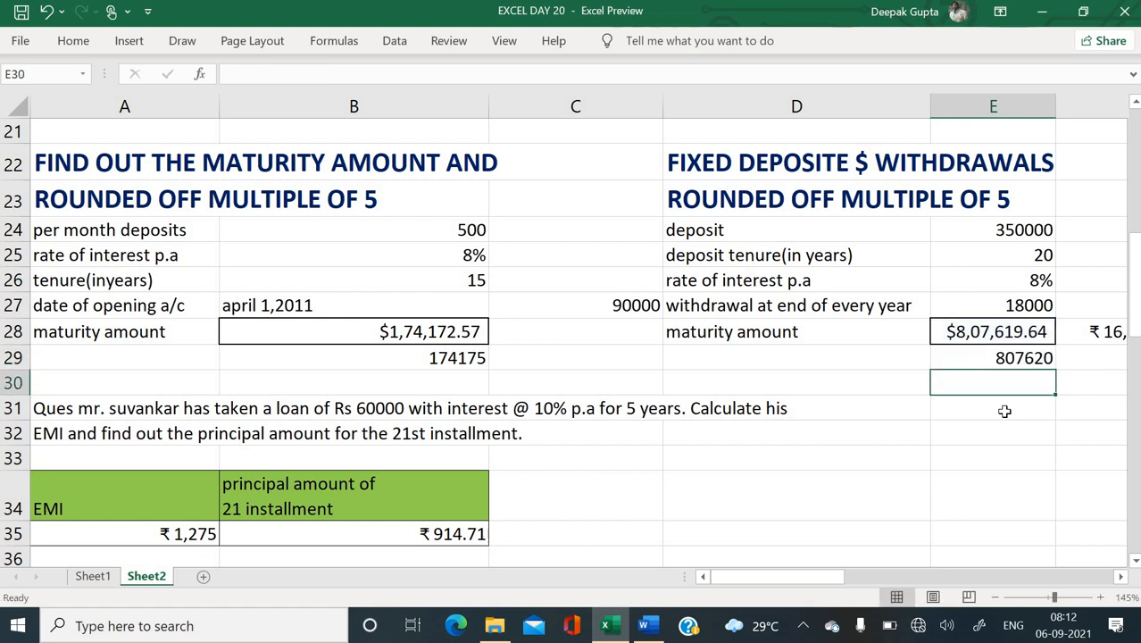
# - Read the Rs 70000 loan question in rows 37 to 39 and locate its empty EMI cell, A42
pyautogui.click(852, 335)
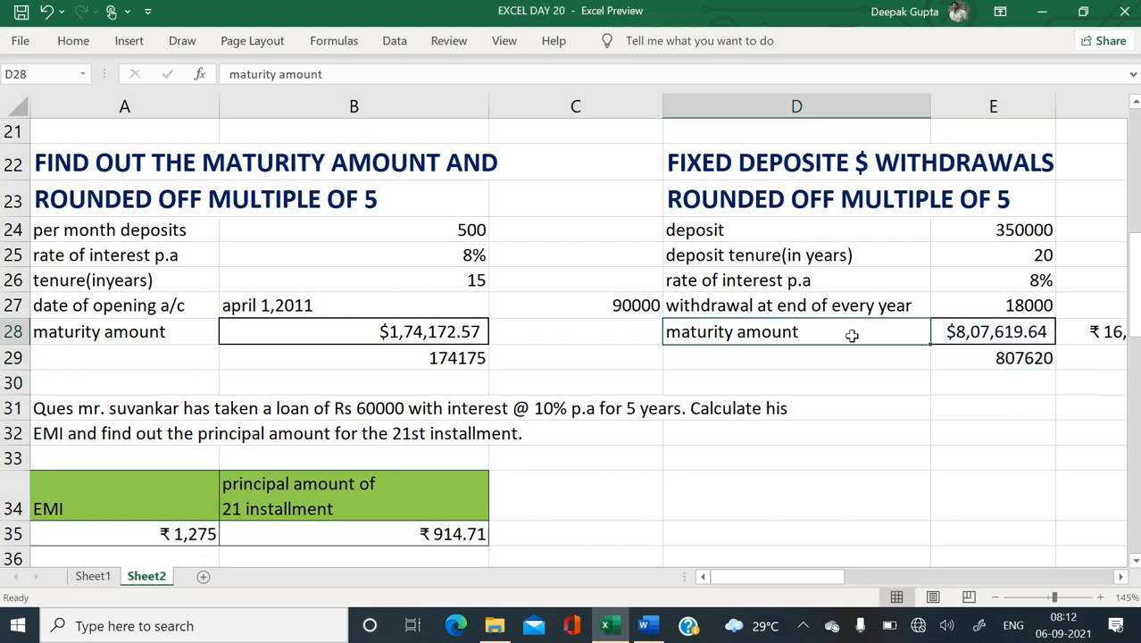
pyautogui.scroll(-3, 663, 328)
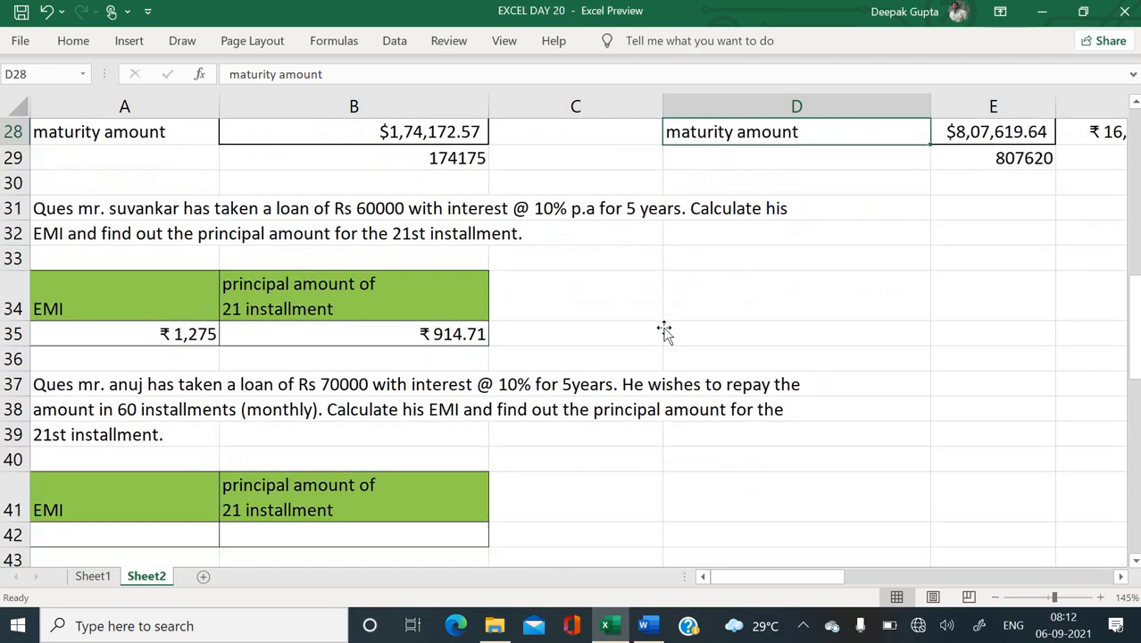
pyautogui.scroll(-1, 663, 329)
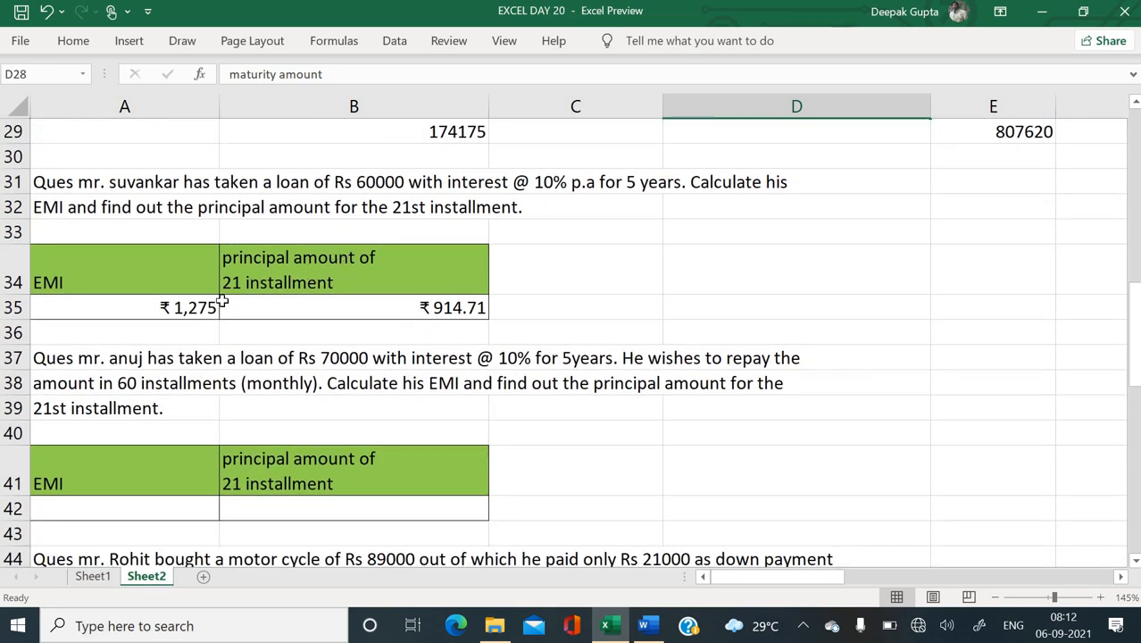
pyautogui.scroll(-2, 222, 304)
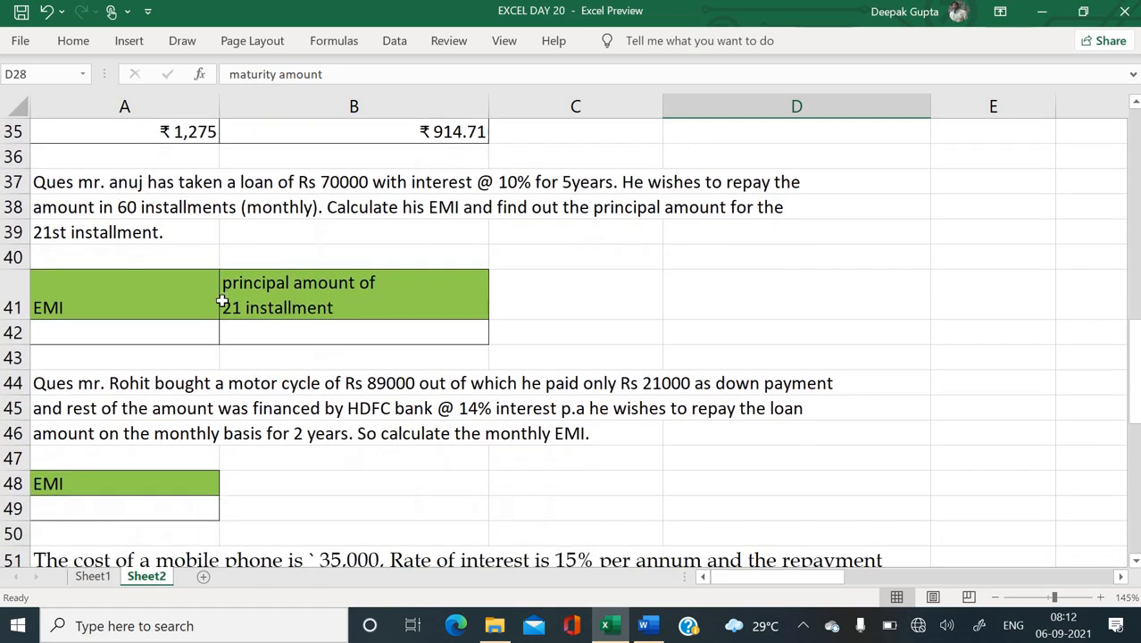
pyautogui.scroll(1, 222, 303)
pyautogui.scroll(-1, 308, 202)
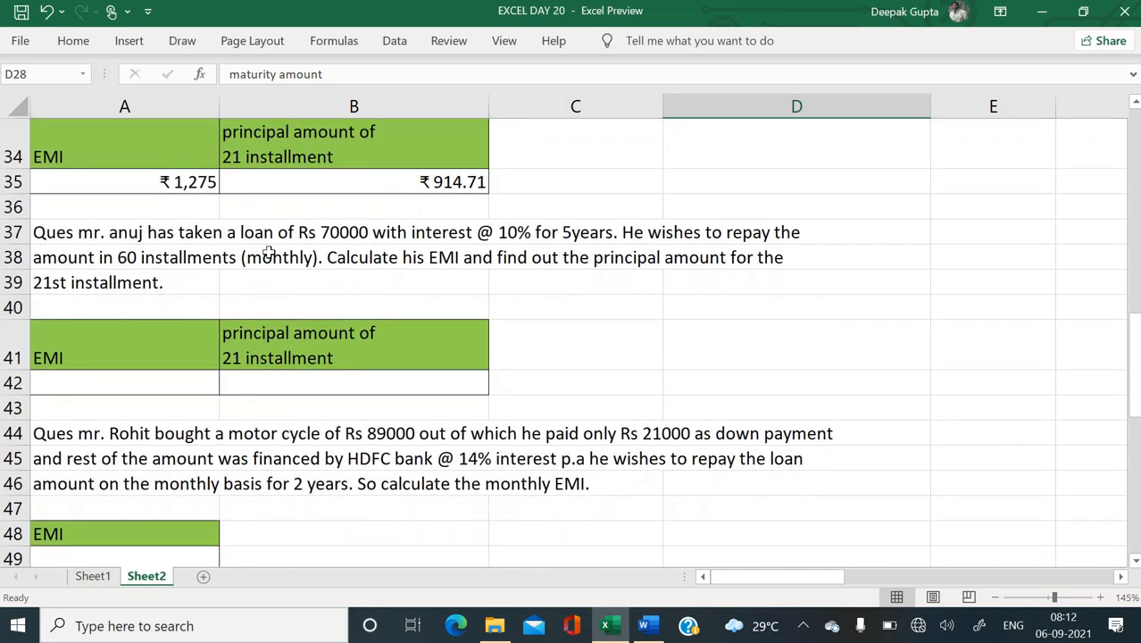
pyautogui.click(204, 387)
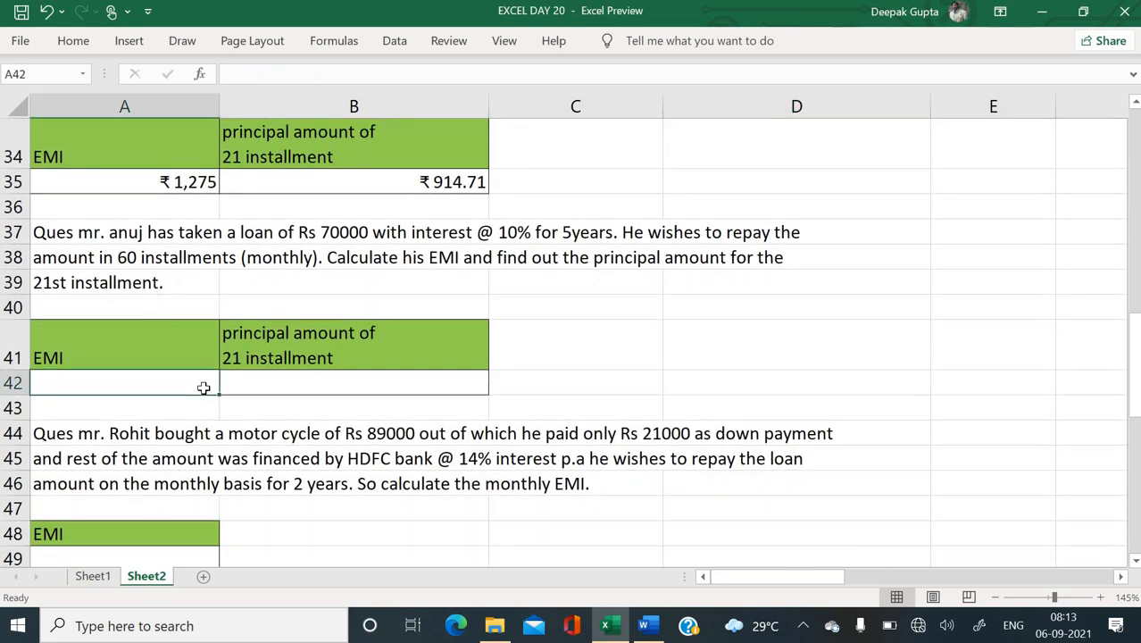
pyautogui.scroll(-1, 203, 387)
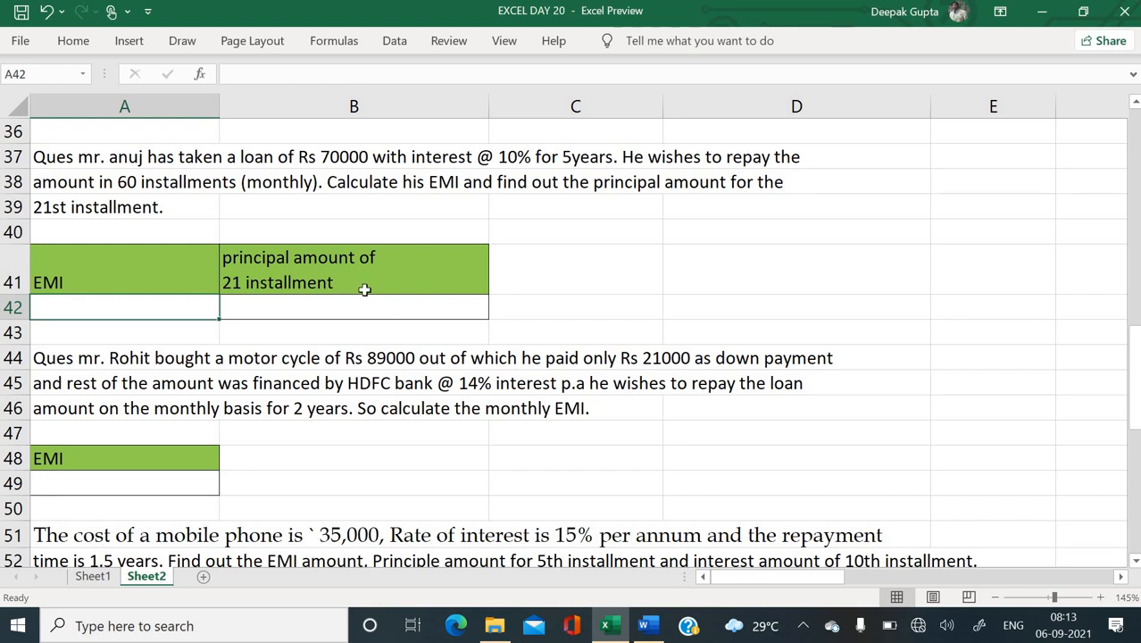
pyautogui.click(293, 207)
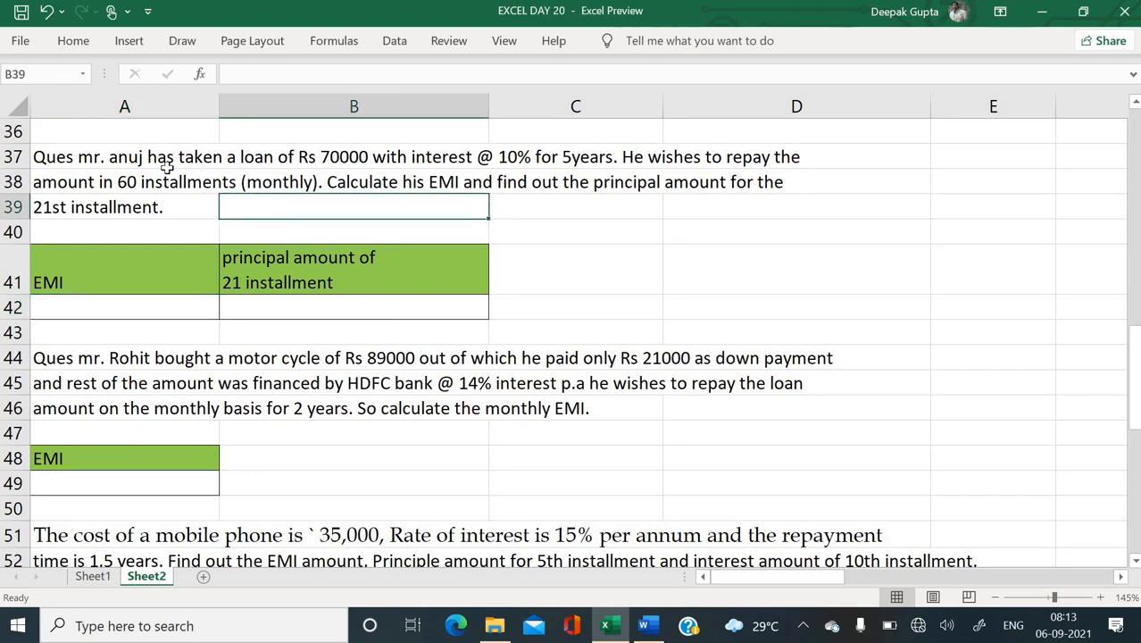
pyautogui.click(140, 306)
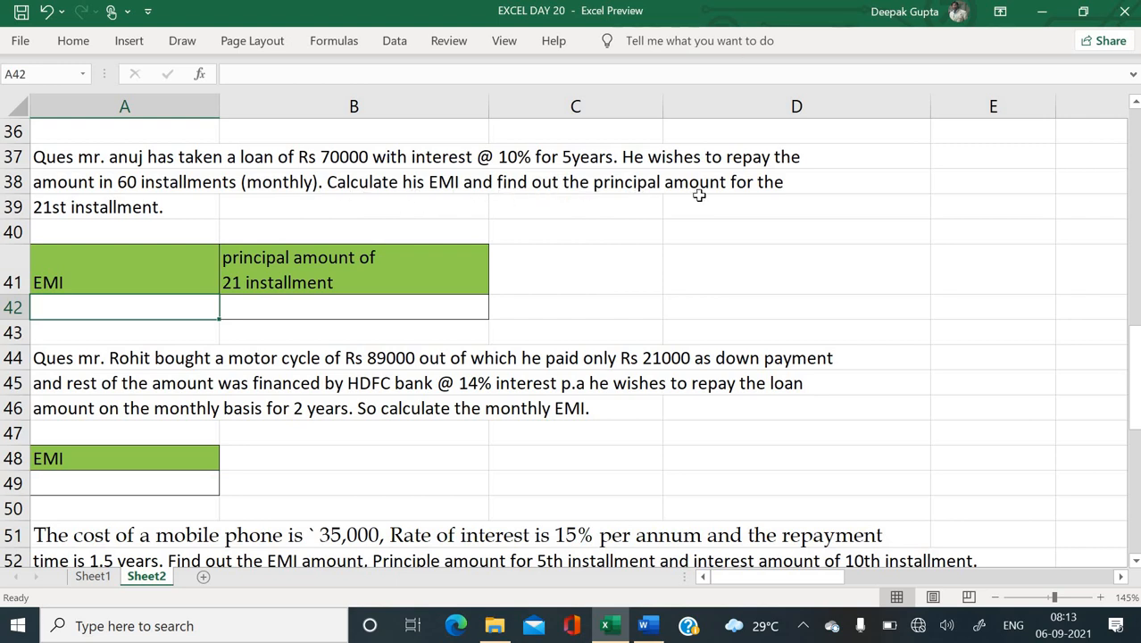
# - Begin a PMT function in A42 with Rate 10%/12 and Nper 5*12 for the Rs 70000 loan's EMI
pyautogui.doubleClick(152, 303)
pyautogui.write('=pmt')
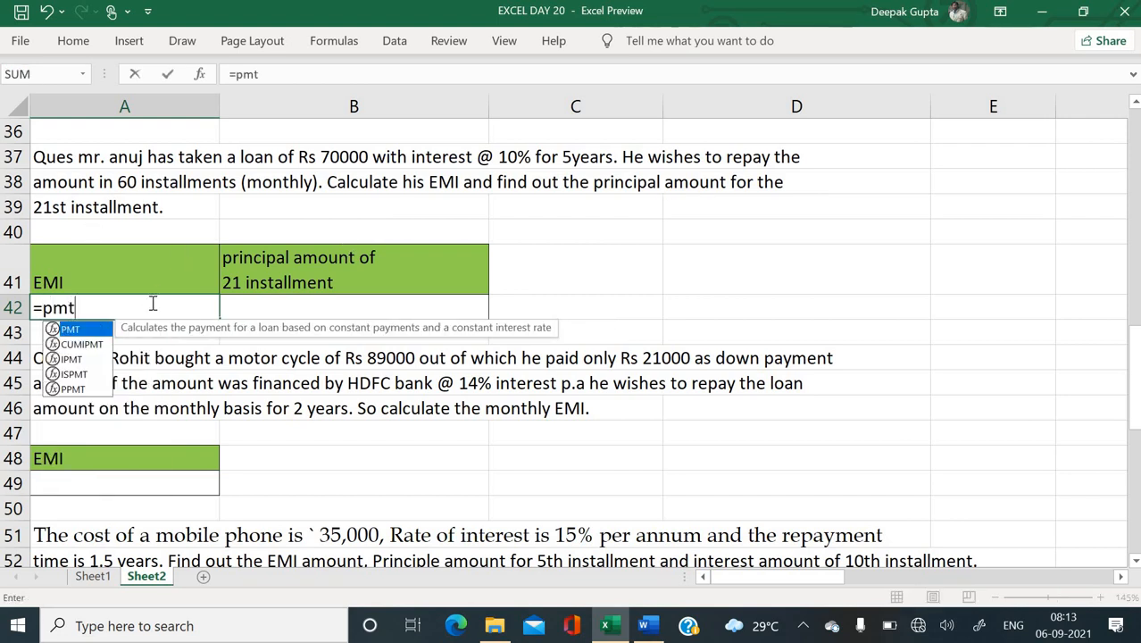
pyautogui.write('(')
pyautogui.hotkey('ctrl', 'a')
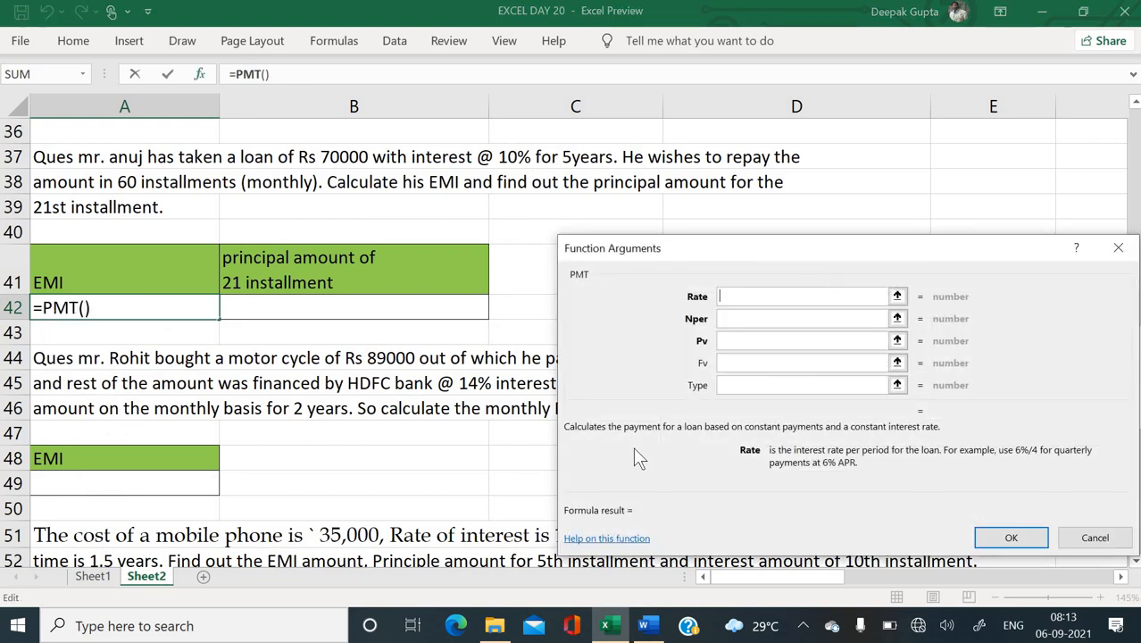
pyautogui.write('10%')
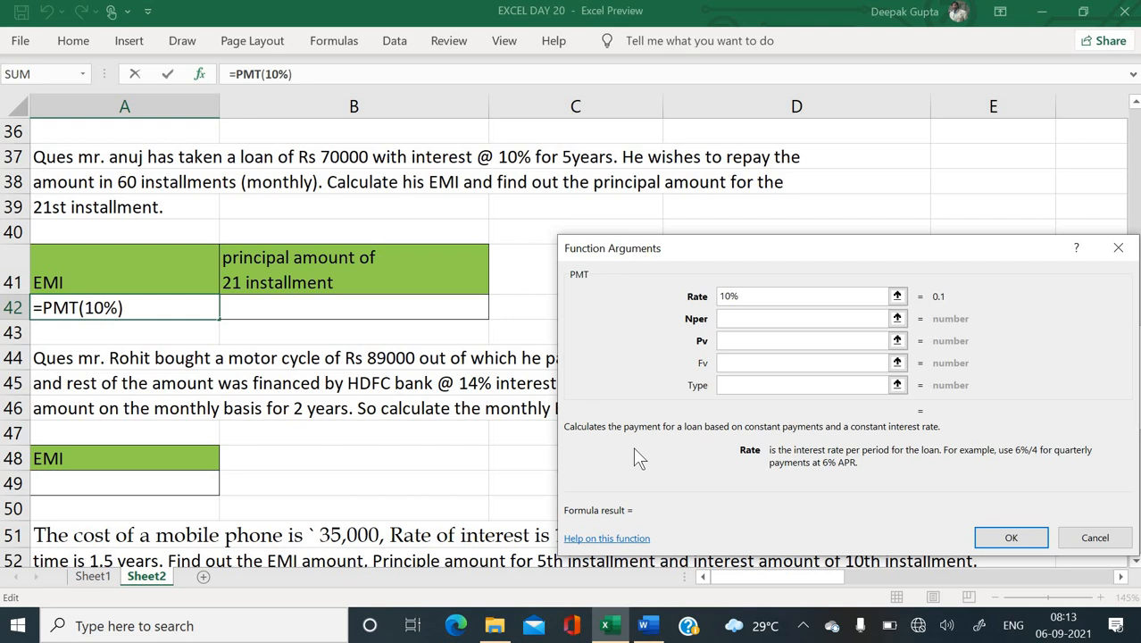
pyautogui.write('/12')
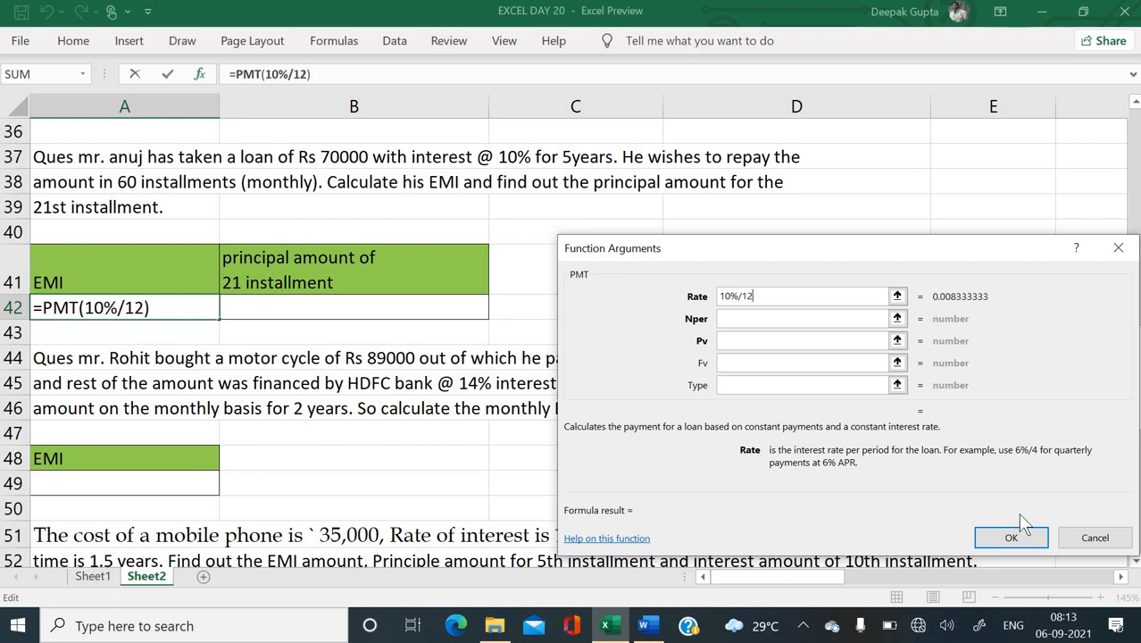
pyautogui.click(728, 315)
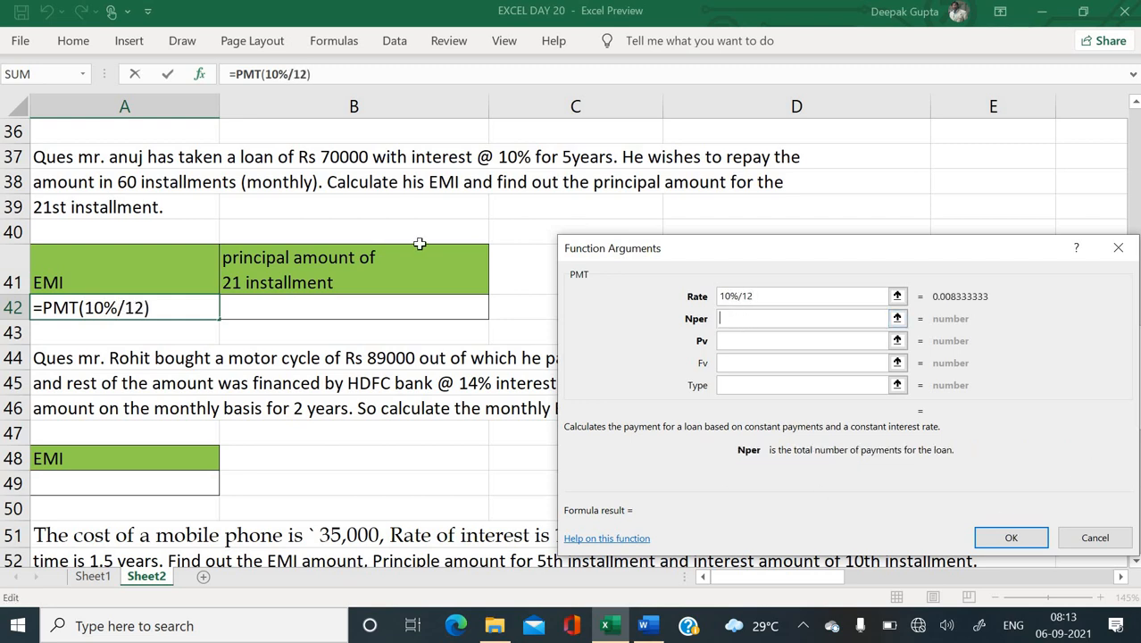
pyautogui.write('5')
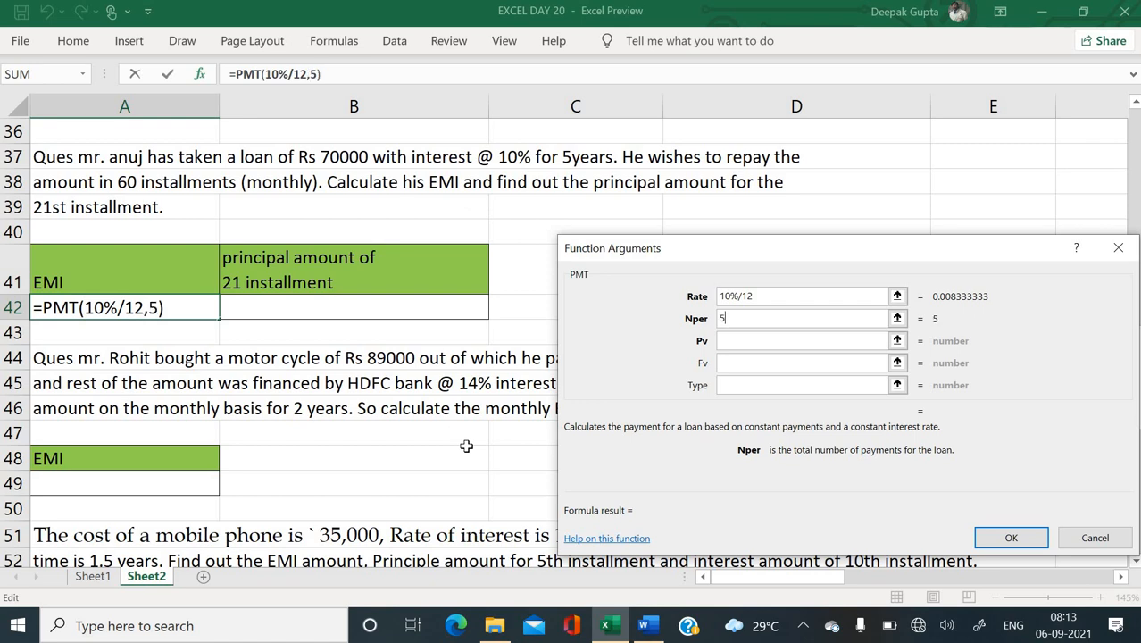
pyautogui.write('*12')
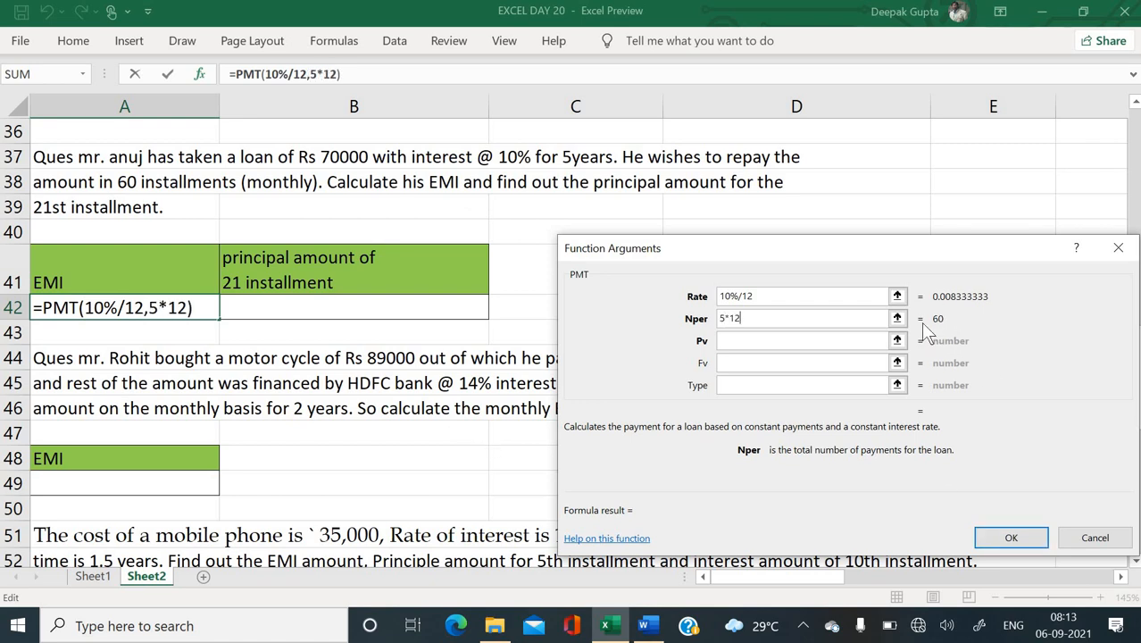
# - Complete the PMT function in A42 with Pv -70000 and Type 0, leaving Fv empty
pyautogui.click(731, 347)
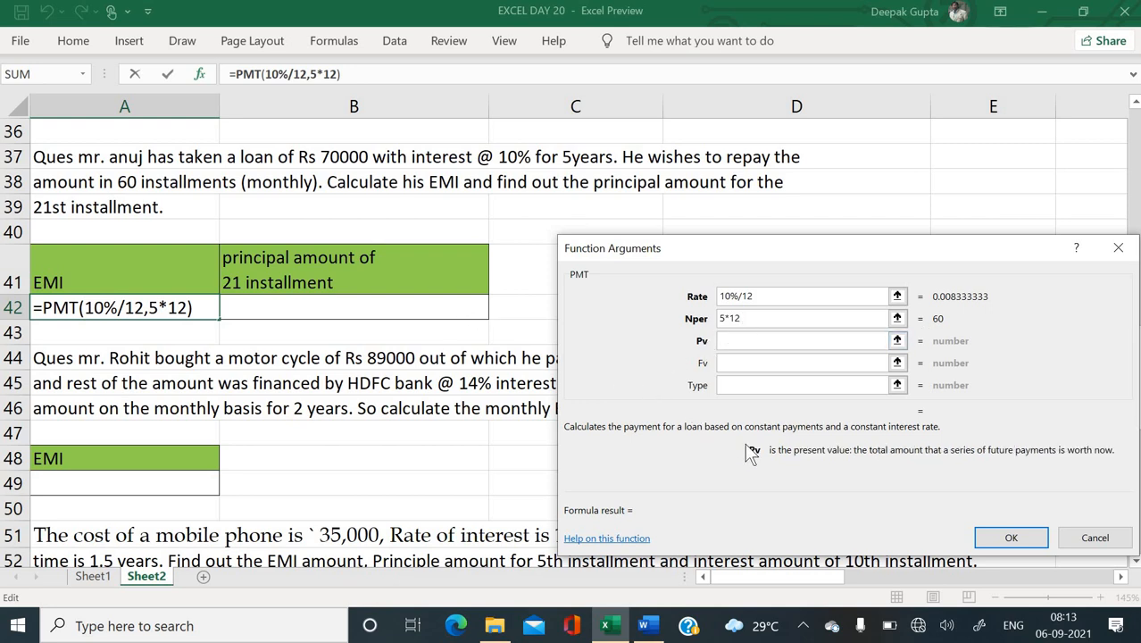
pyautogui.write('-70000')
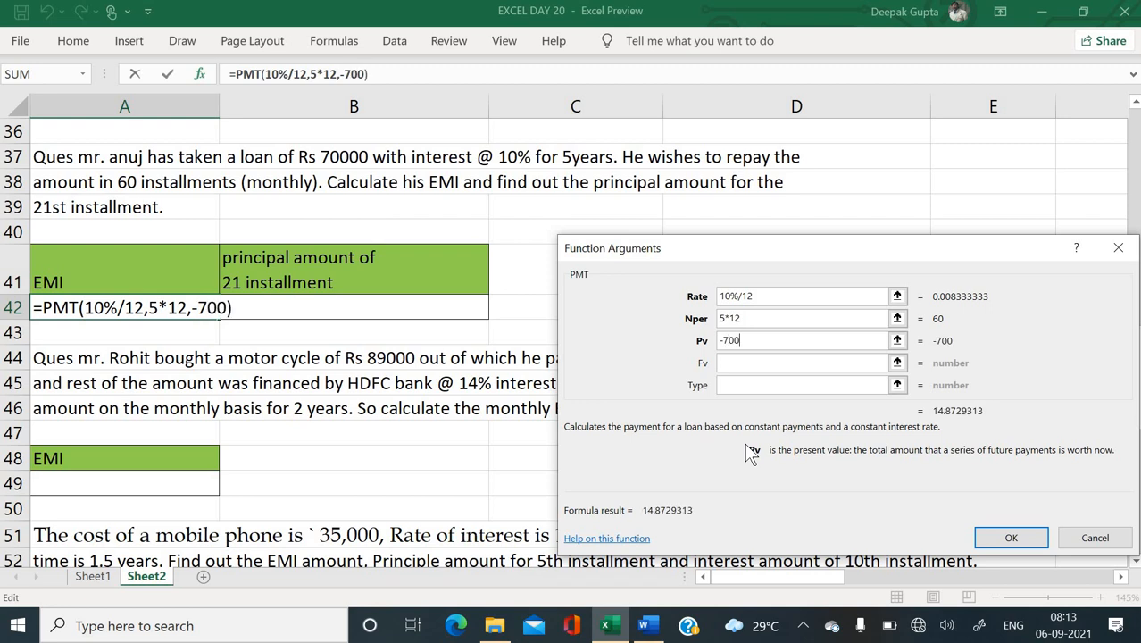
pyautogui.click(754, 386)
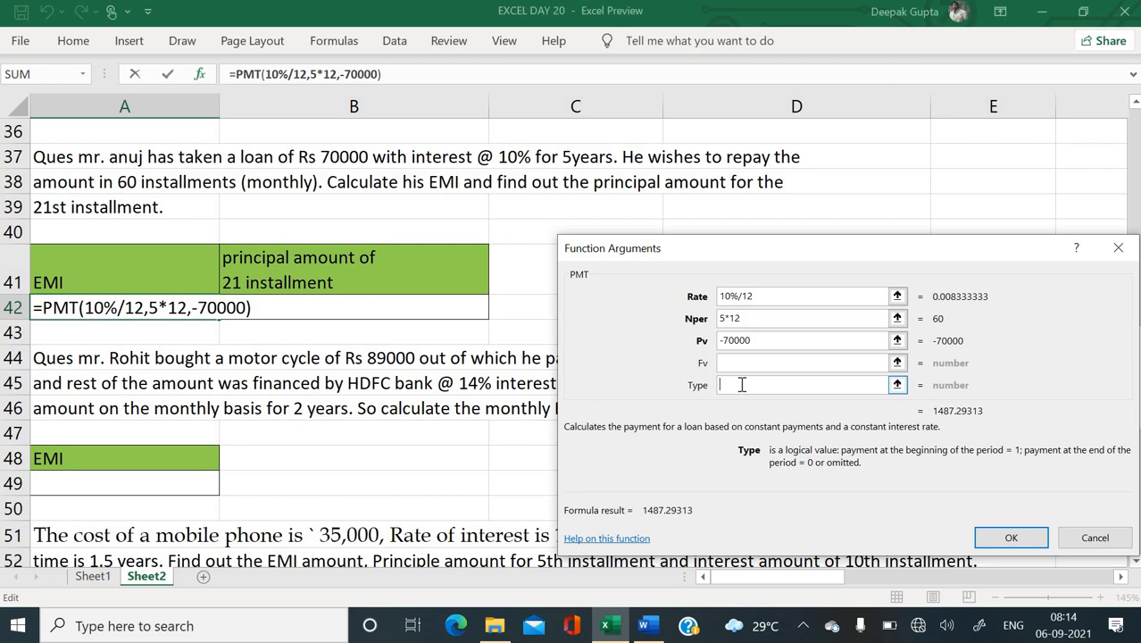
pyautogui.write('0')
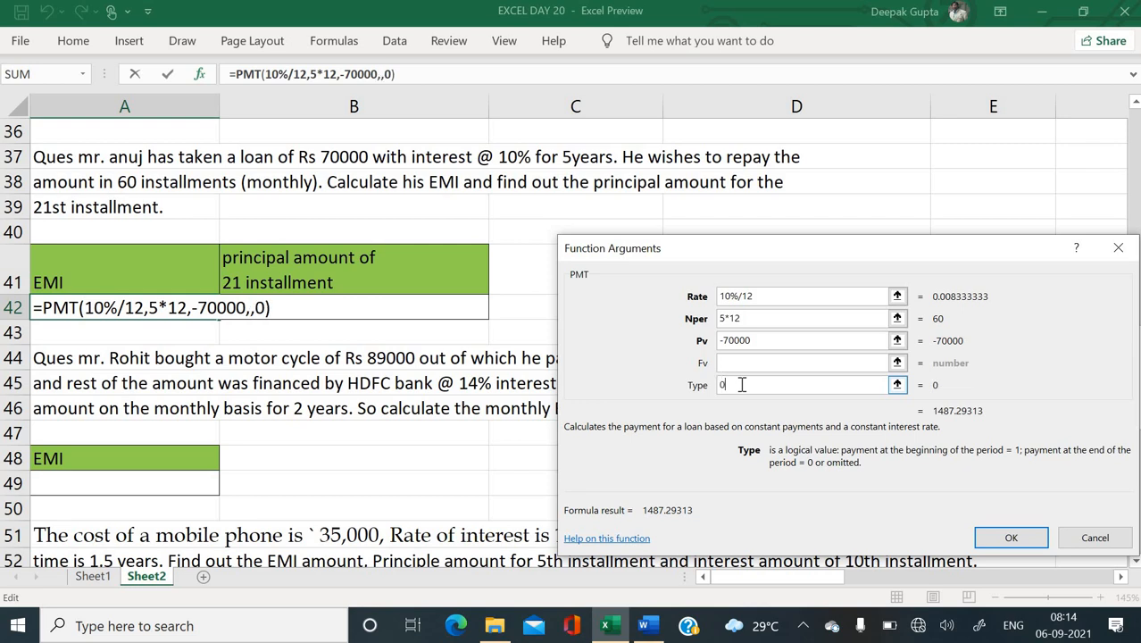
pyautogui.click(1010, 537)
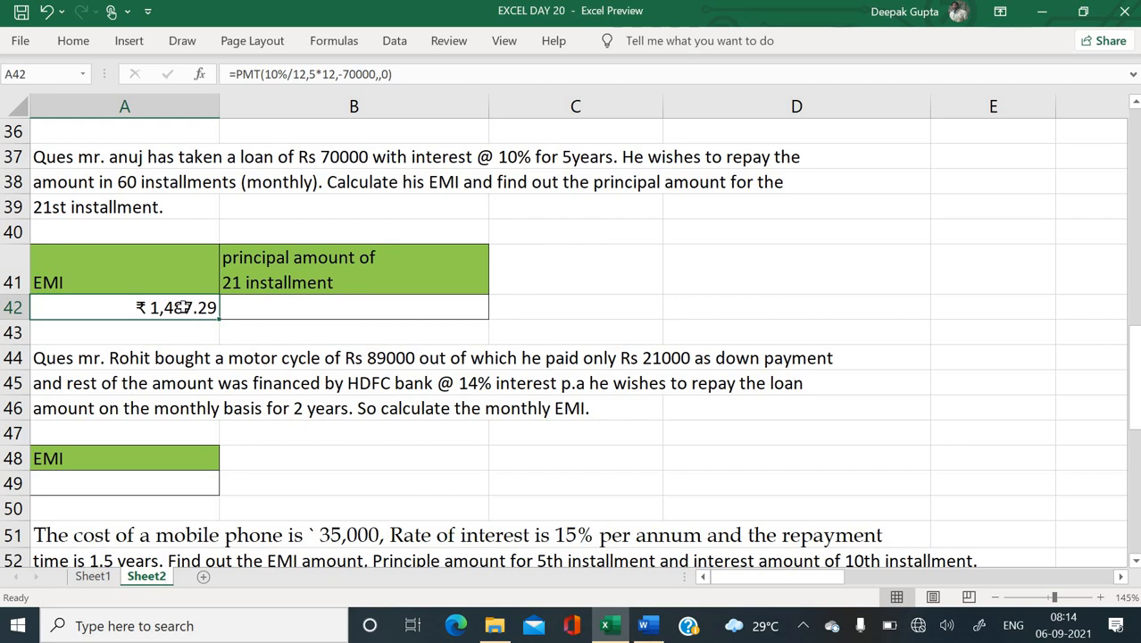
# - Begin a PPMT function in B42 with Rate 10%/12 and Per 21 for the Rs 70000 loan's 21st installment
pyautogui.click(298, 314)
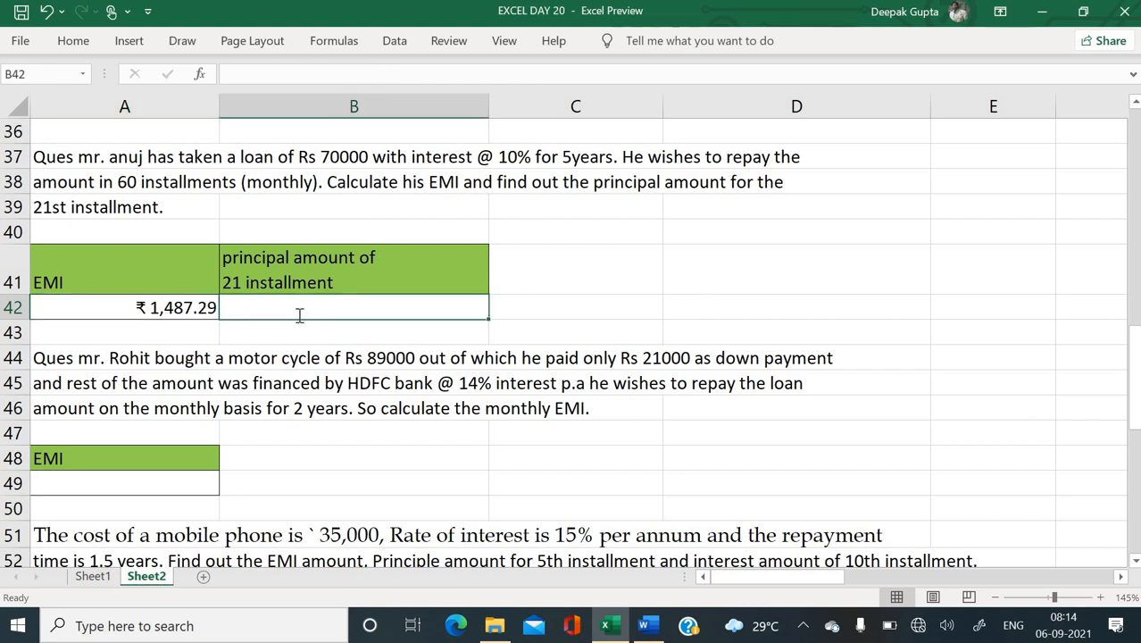
pyautogui.write('=')
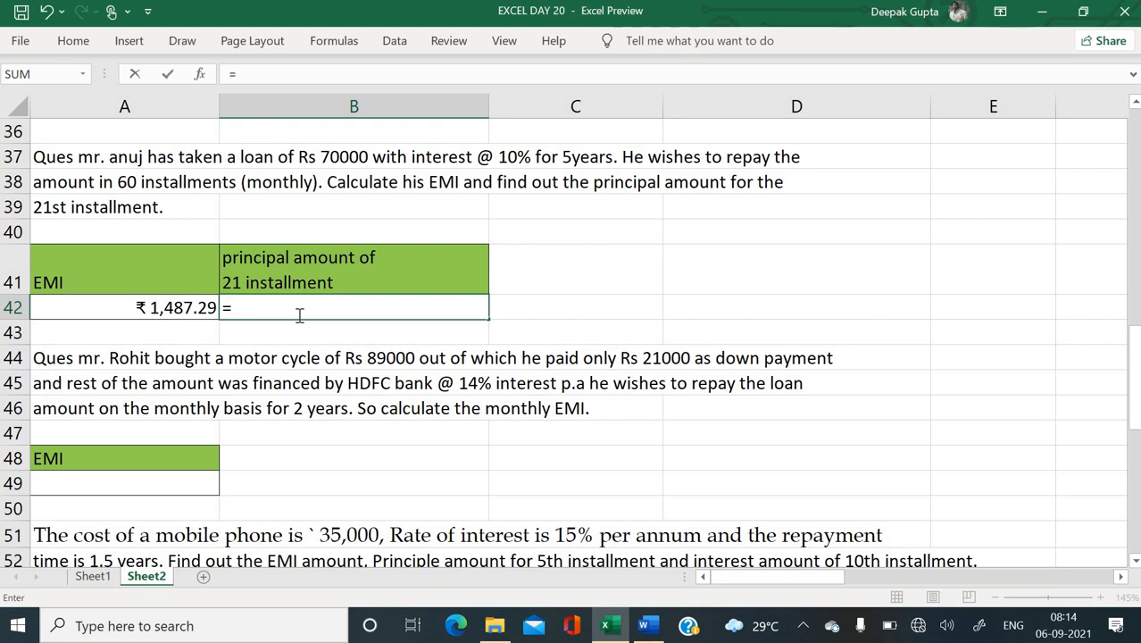
pyautogui.write('ppm')
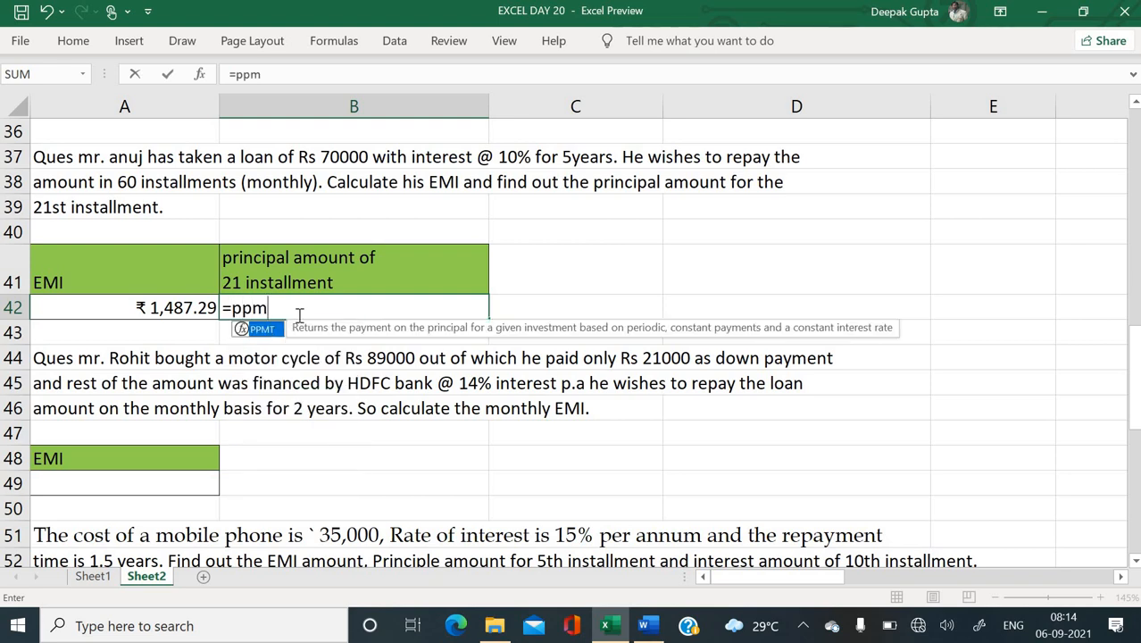
pyautogui.write('t(')
pyautogui.hotkey('ctrl', 'a')
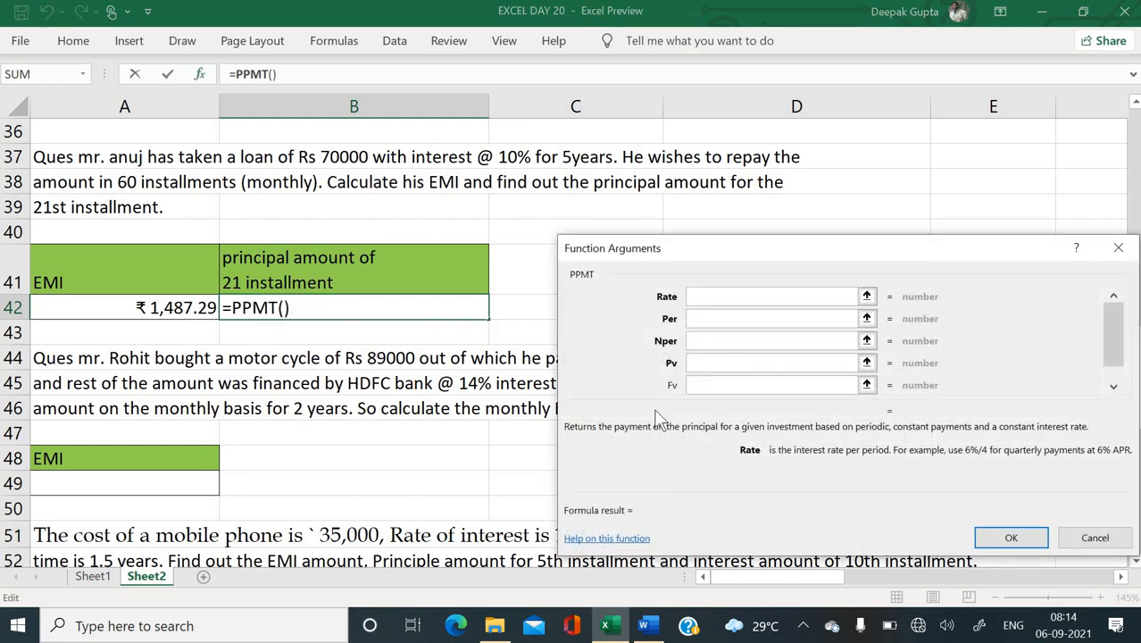
pyautogui.write('10%/12')
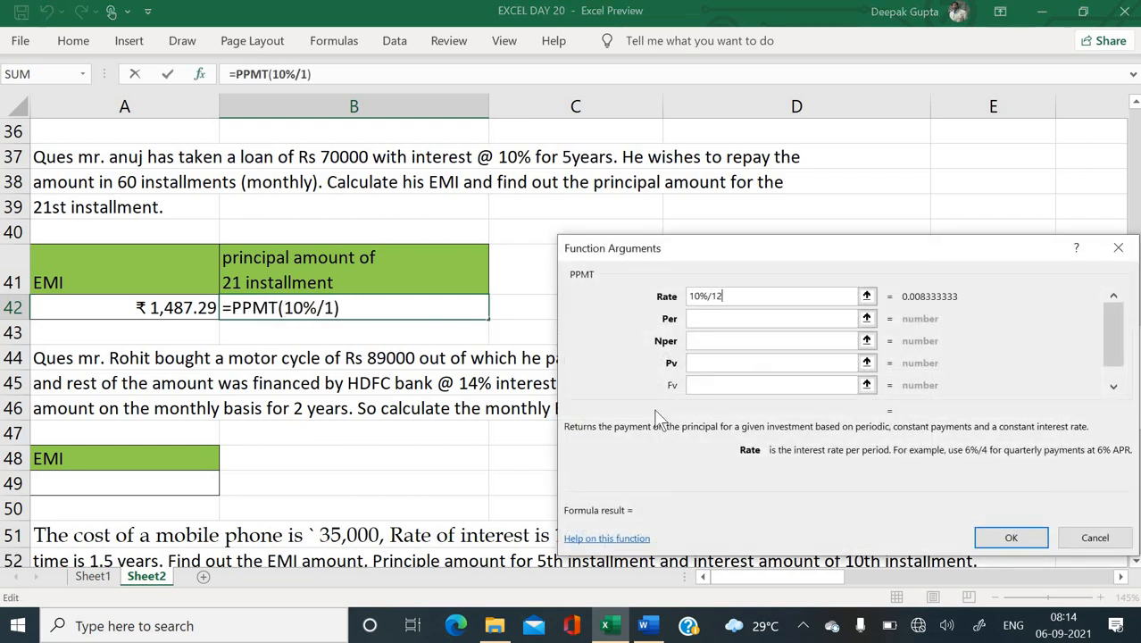
pyautogui.press('Tab')
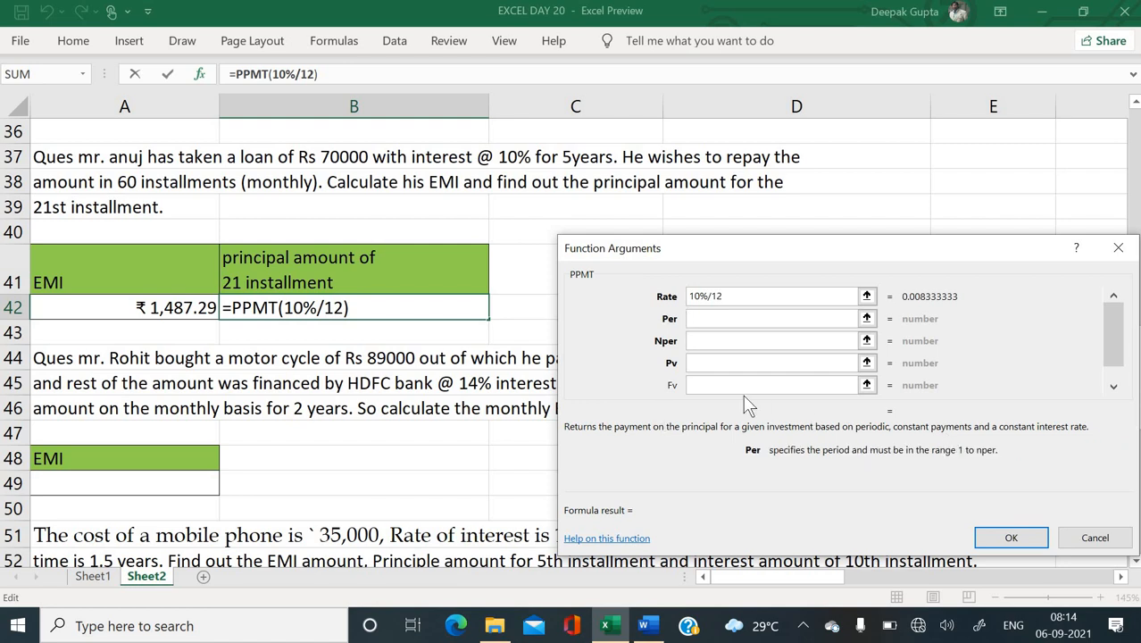
pyautogui.write('21')
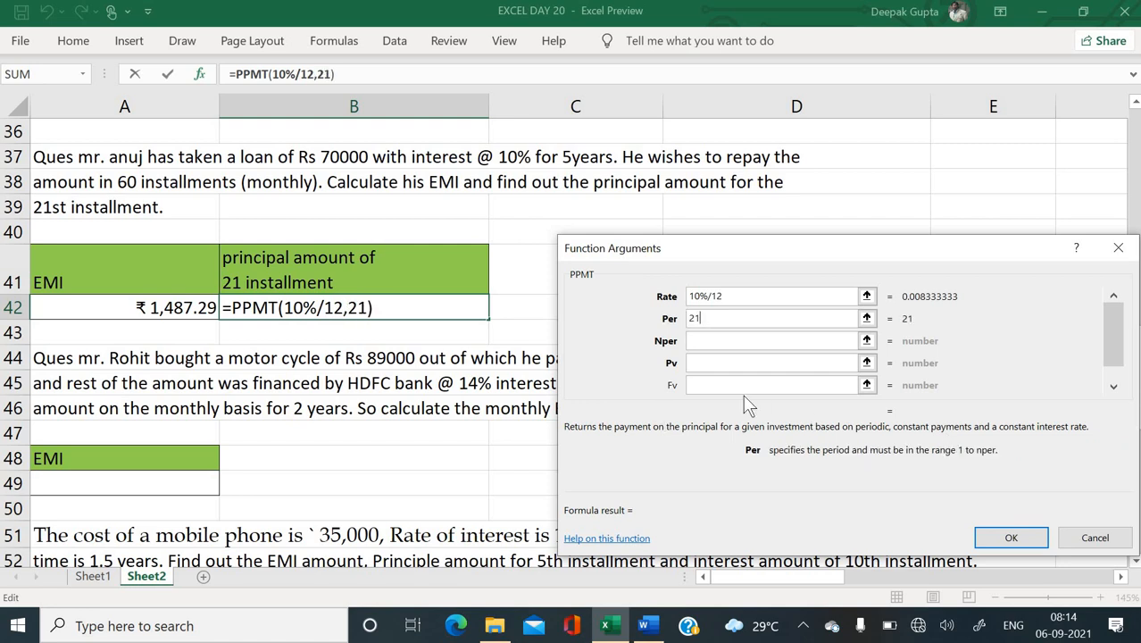
# - Complete the PPMT function in B42 with Nper 5*12 and Pv -70000, leaving Fv empty
pyautogui.click(739, 342)
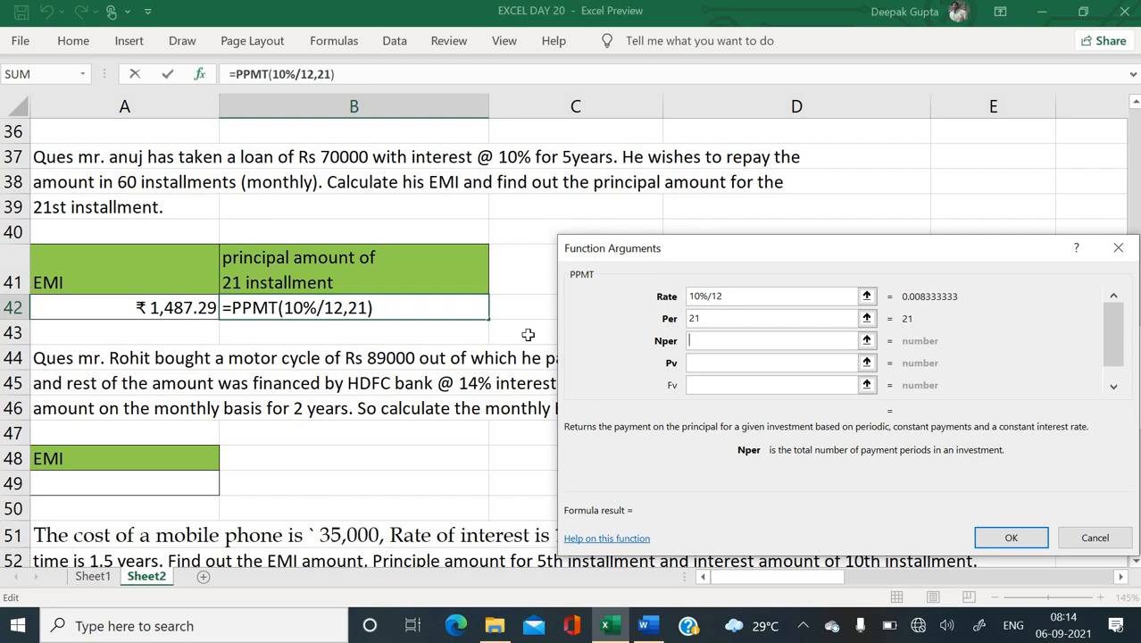
pyautogui.write('5*12')
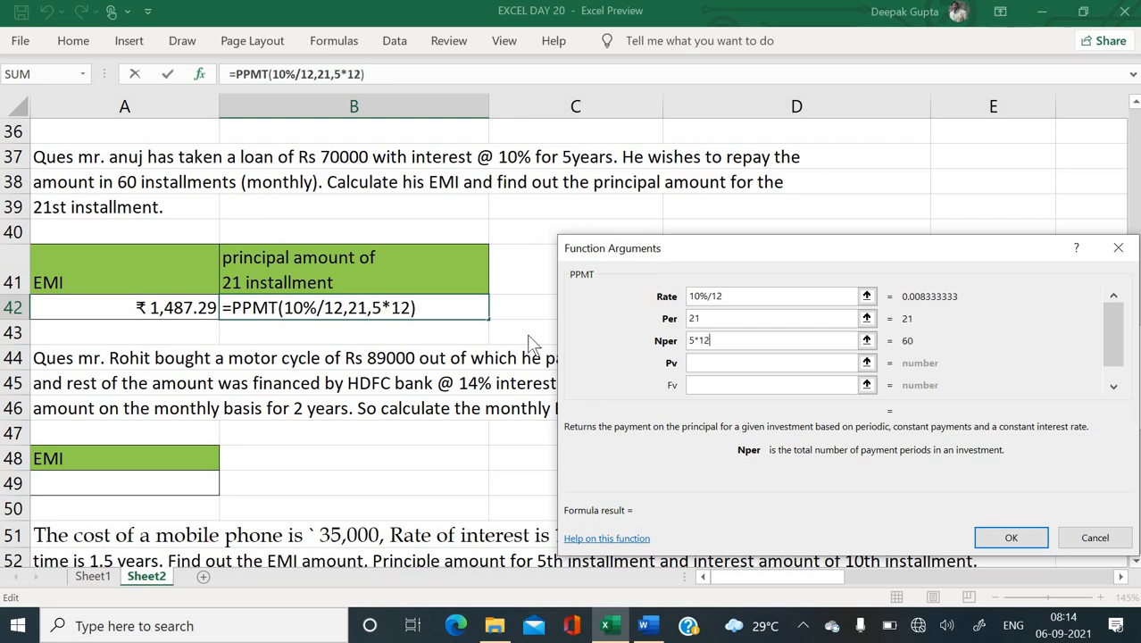
pyautogui.press('Tab')
pyautogui.write('-')
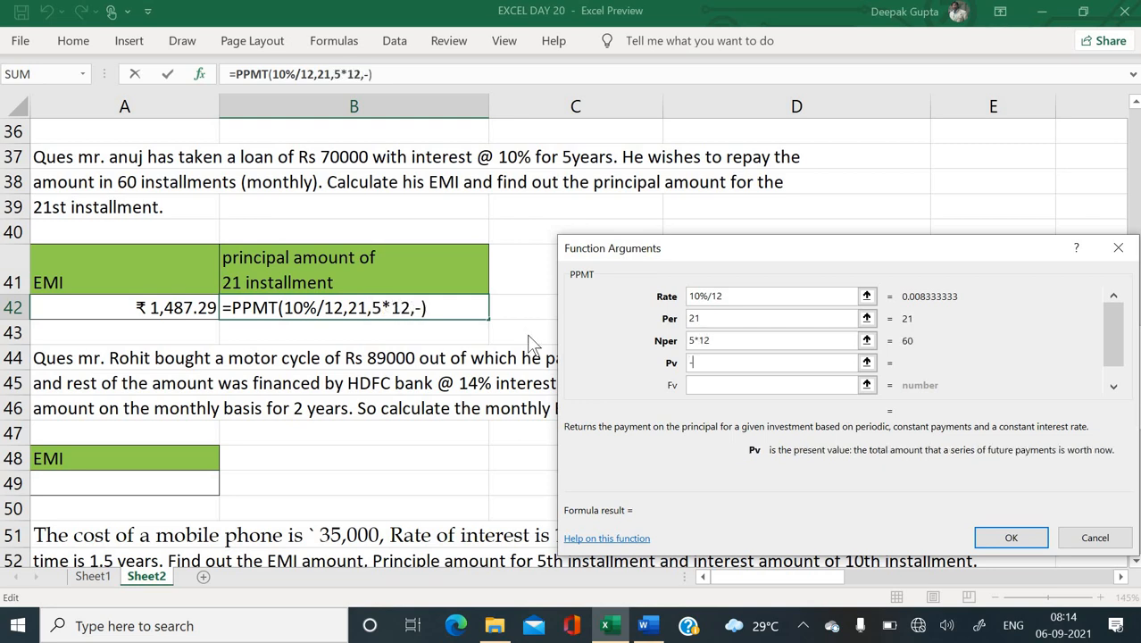
pyautogui.write('70000')
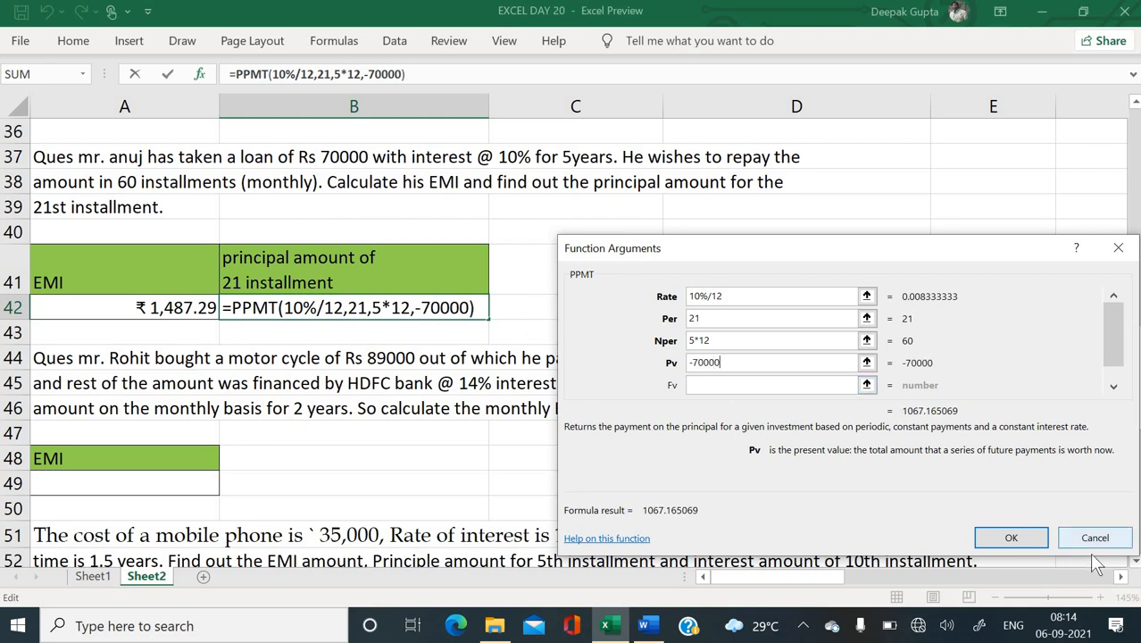
pyautogui.click(1044, 541)
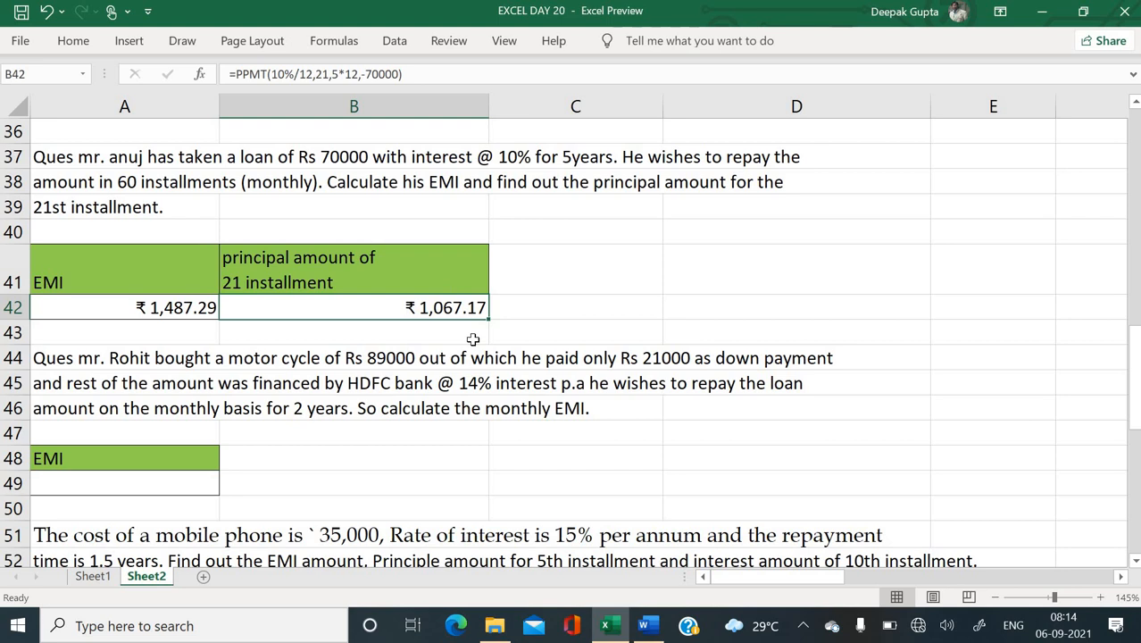
pyautogui.scroll(-2, 473, 339)
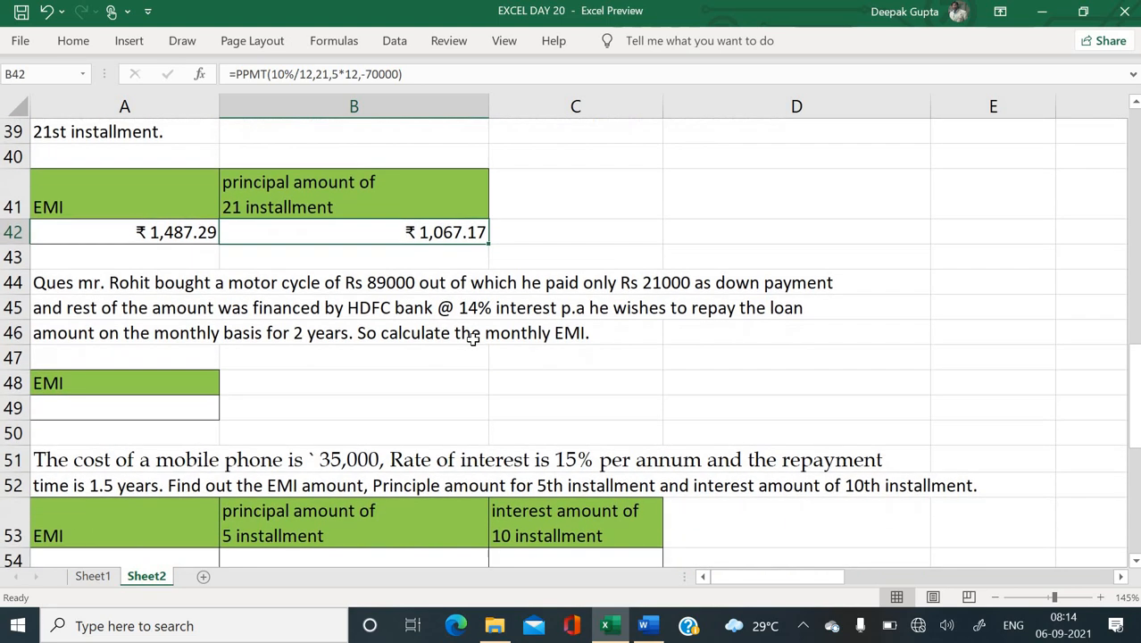
pyautogui.click(132, 357)
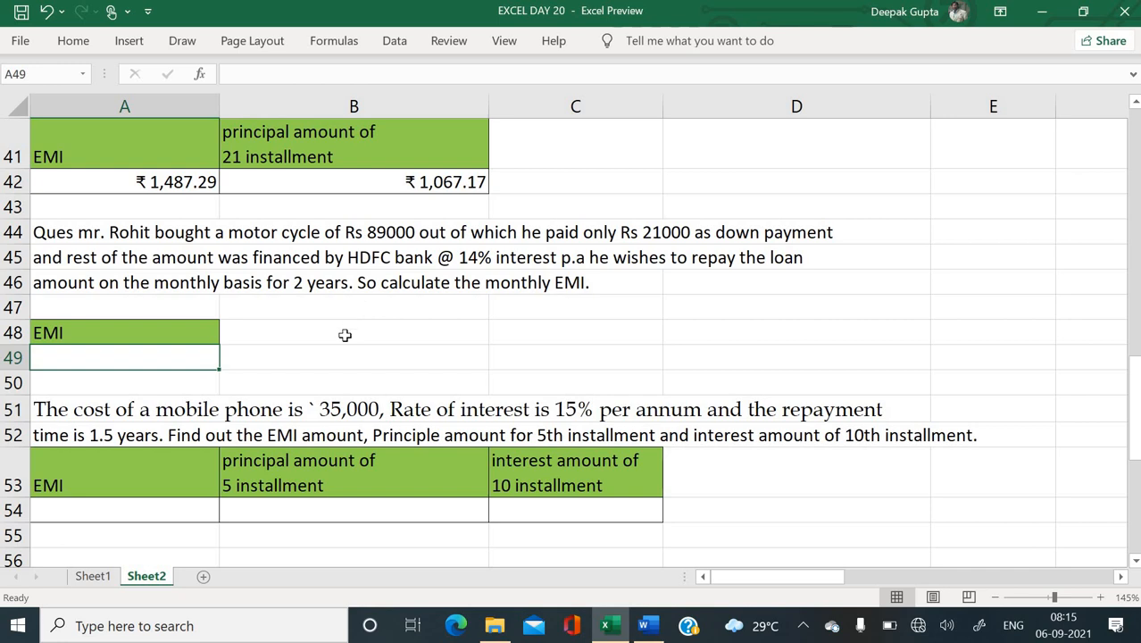
pyautogui.click(339, 341)
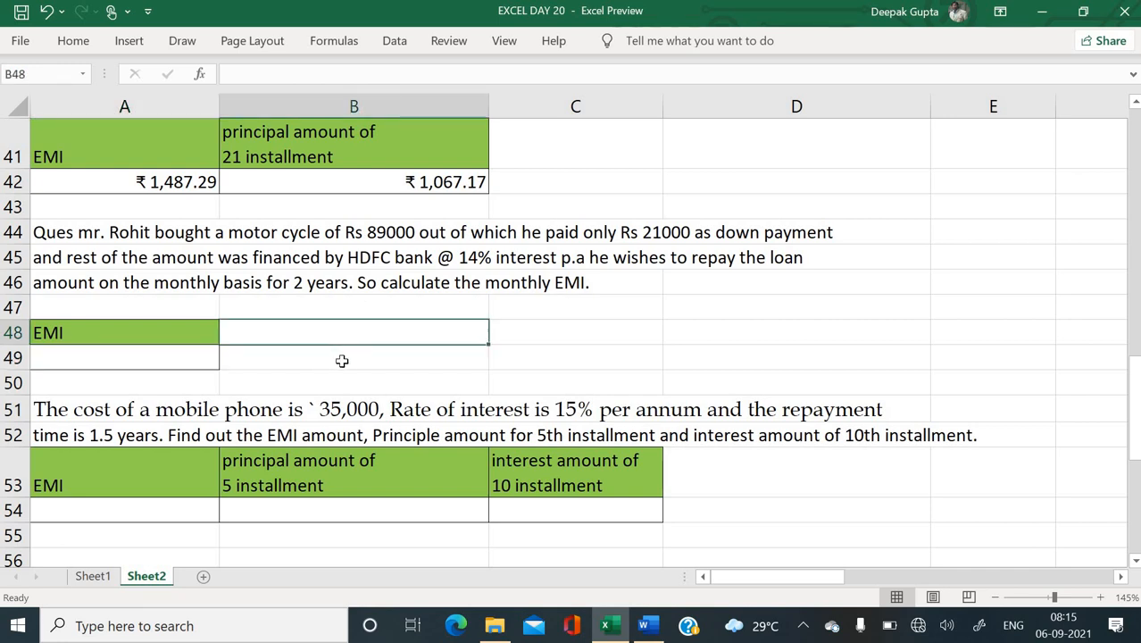
pyautogui.click(342, 361)
pyautogui.write('=')
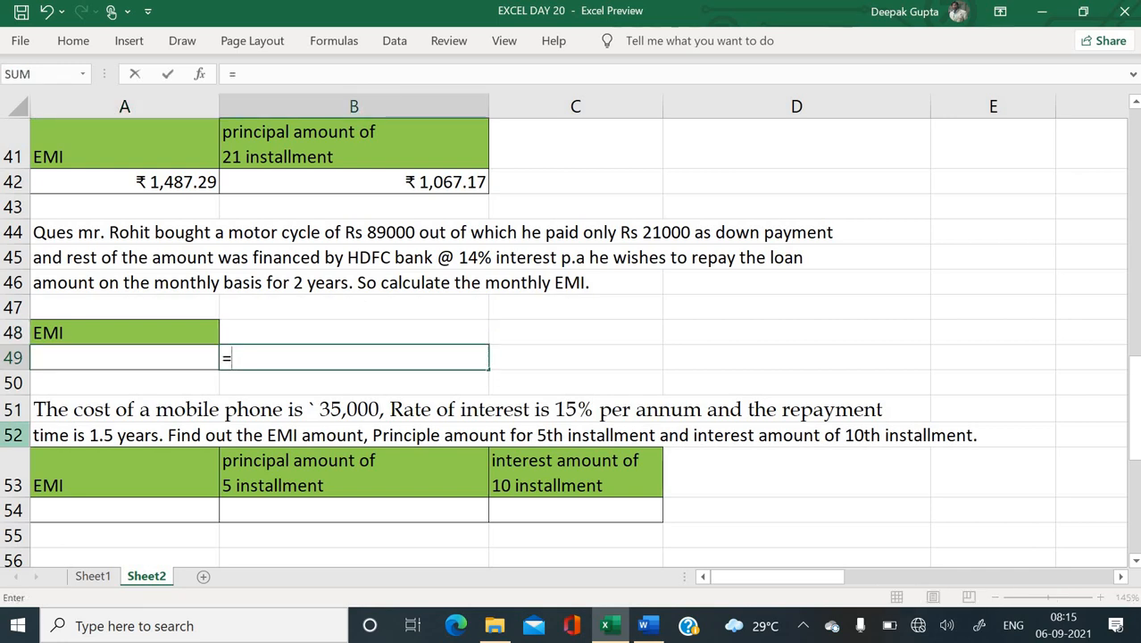
pyautogui.write('89000')
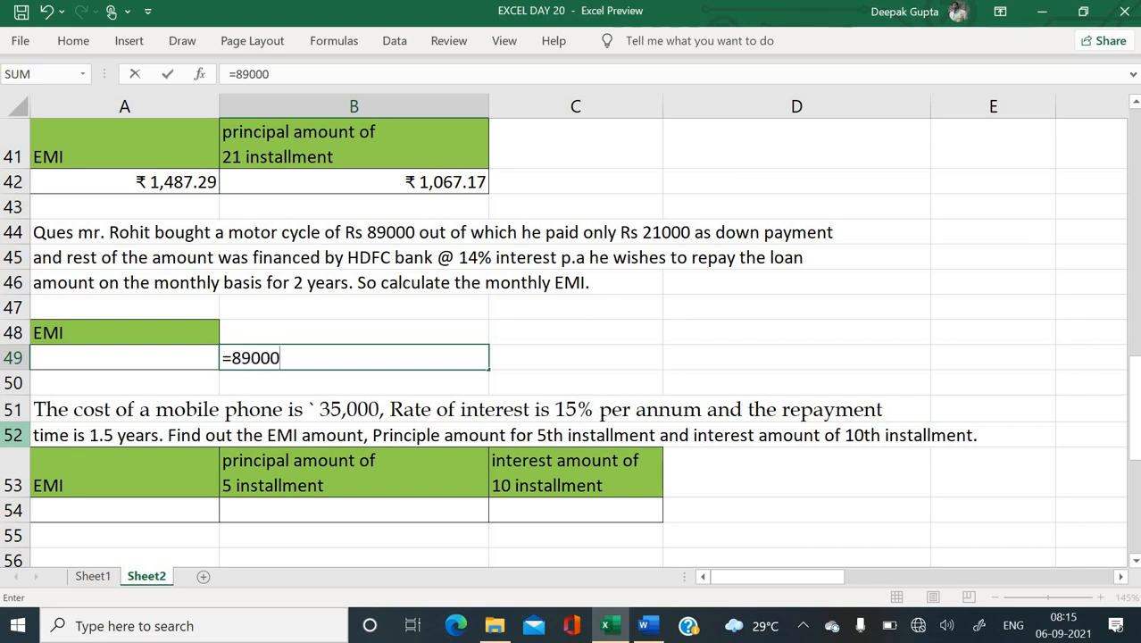
pyautogui.write('-21000')
pyautogui.press('Return')
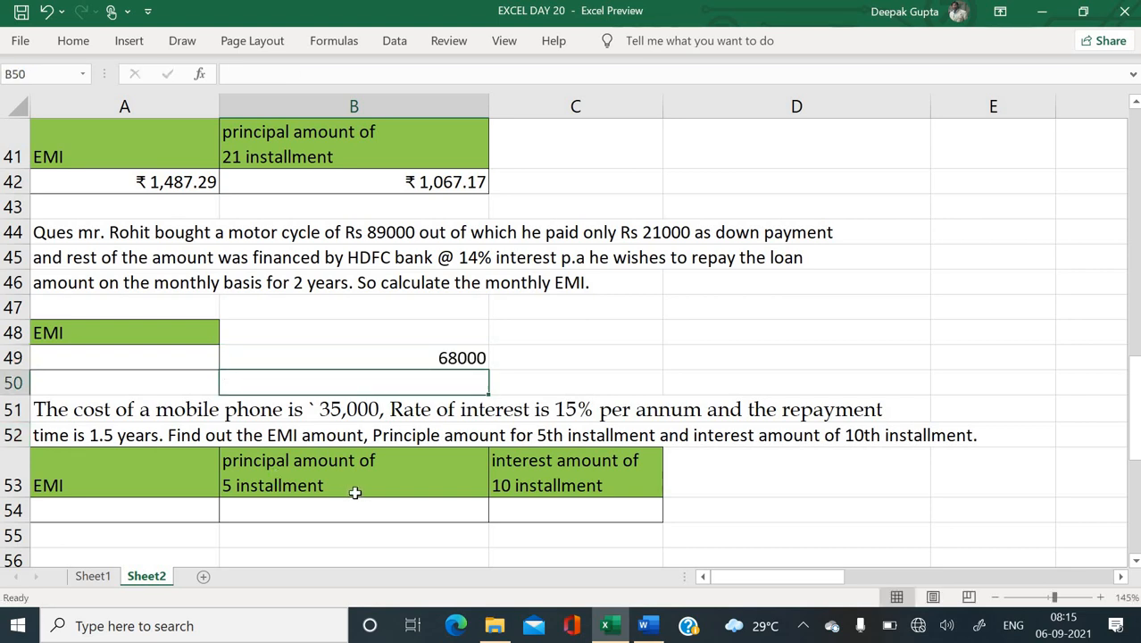
pyautogui.click(453, 361)
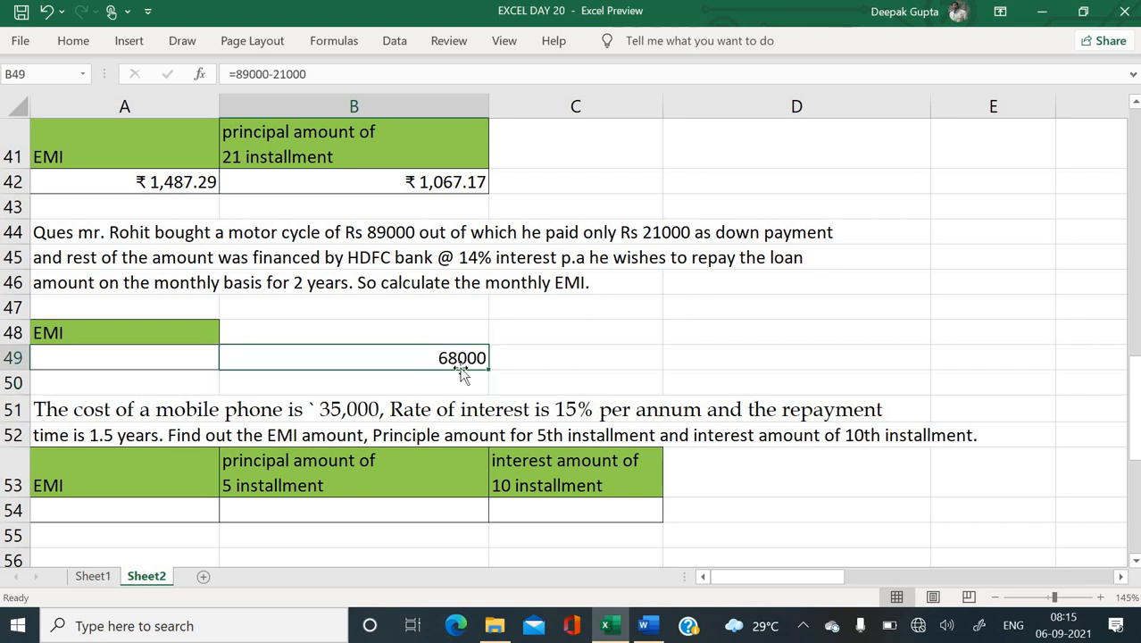
# - Begin a PMT function in A49 with Rate 14%/12 and Nper 2*12 for the motorcycle loan's EMI
pyautogui.click(142, 354)
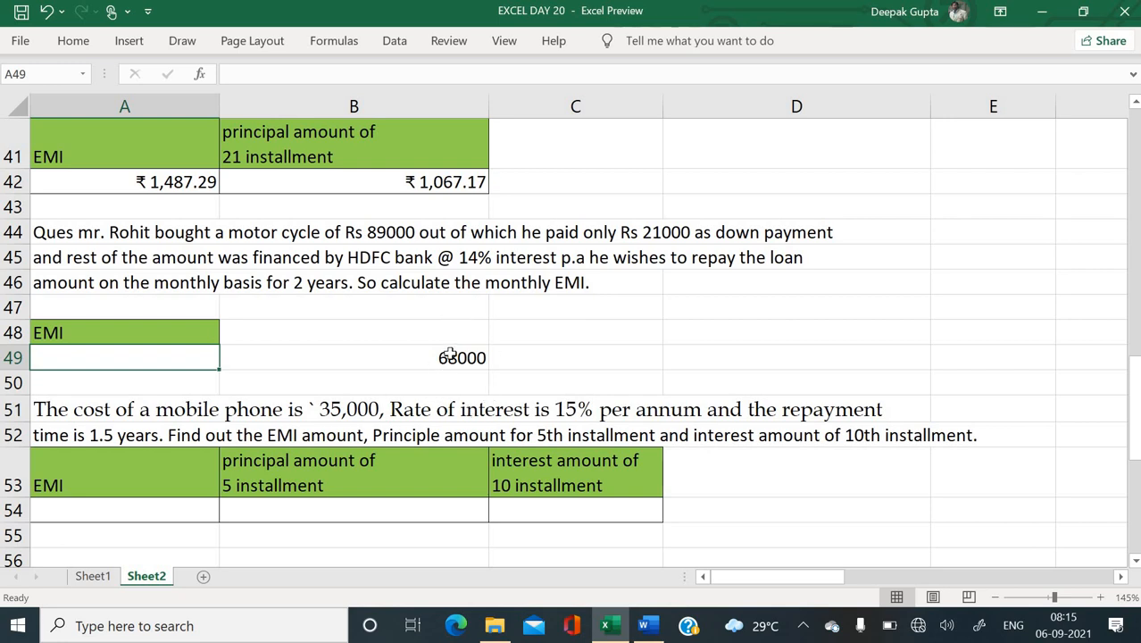
pyautogui.write('=pmt')
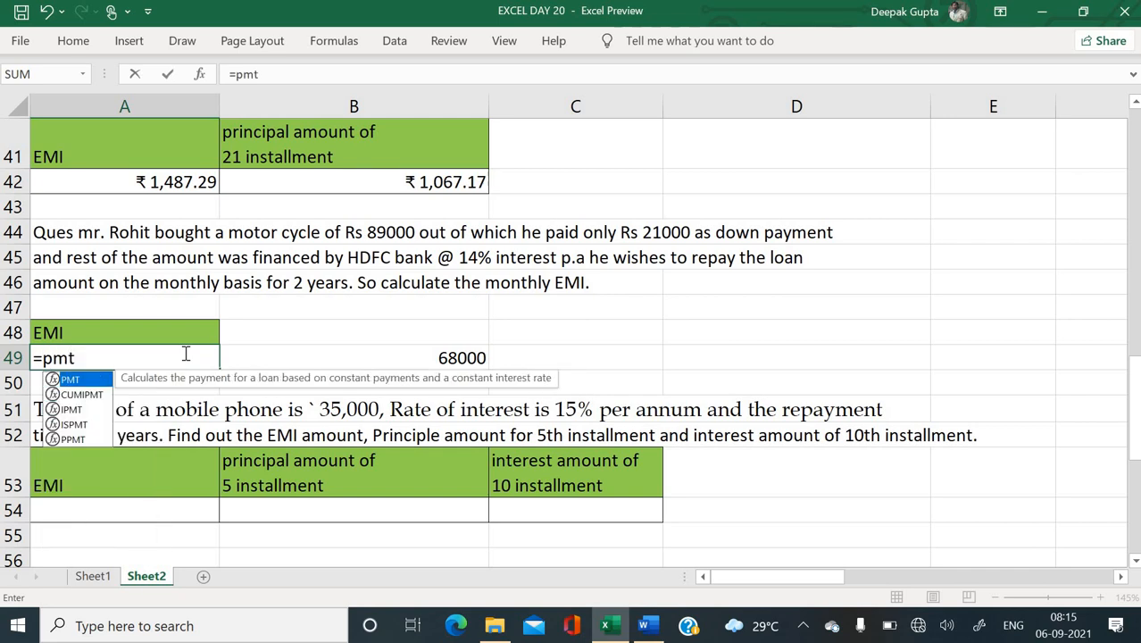
pyautogui.write('(')
pyautogui.hotkey('ctrl', 'a')
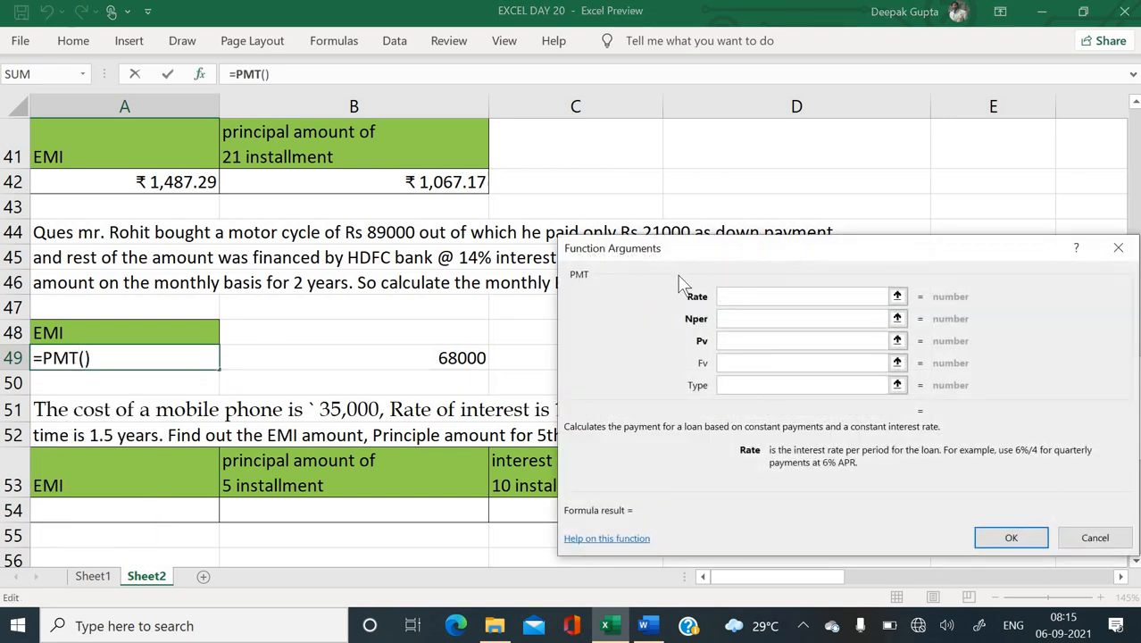
pyautogui.moveTo(733, 261); pyautogui.dragTo(729, 296)
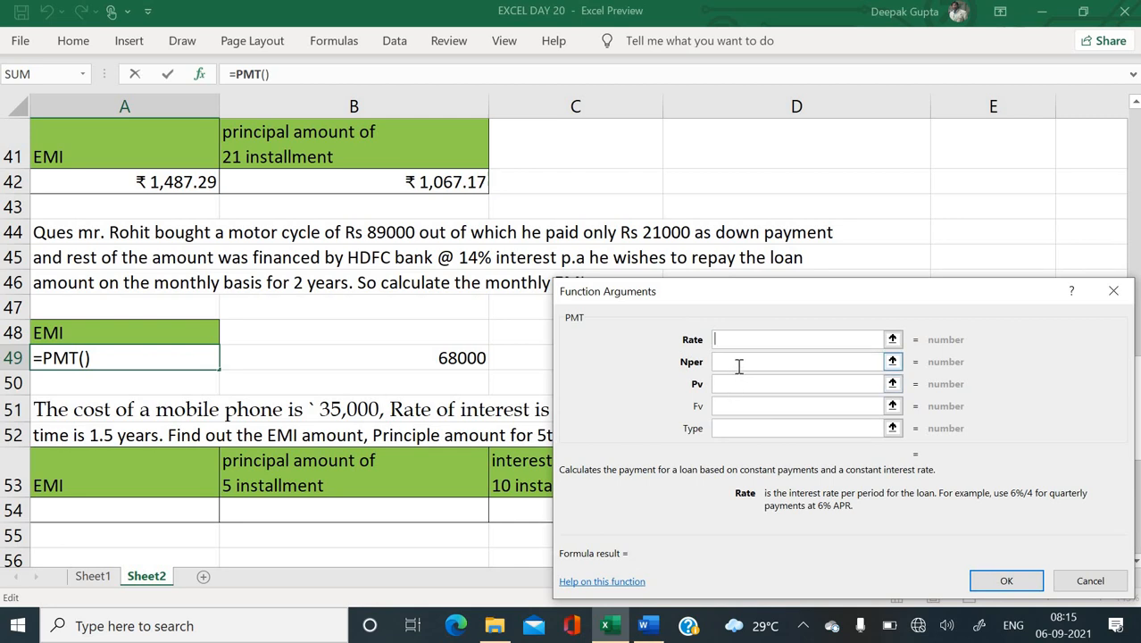
pyautogui.write('1')
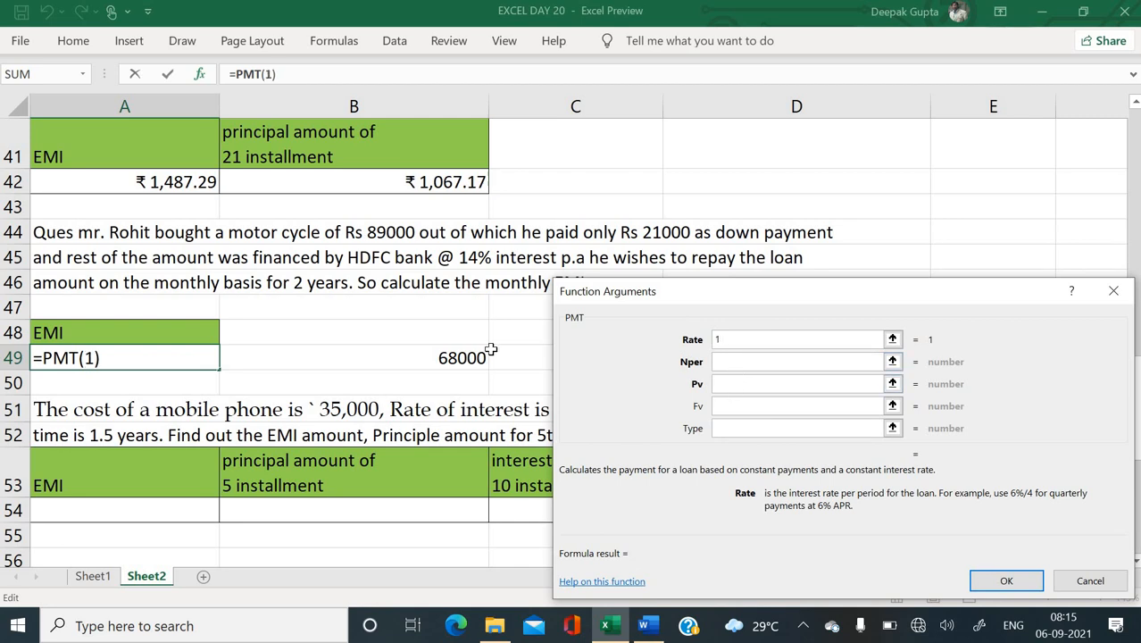
pyautogui.write('4%/12')
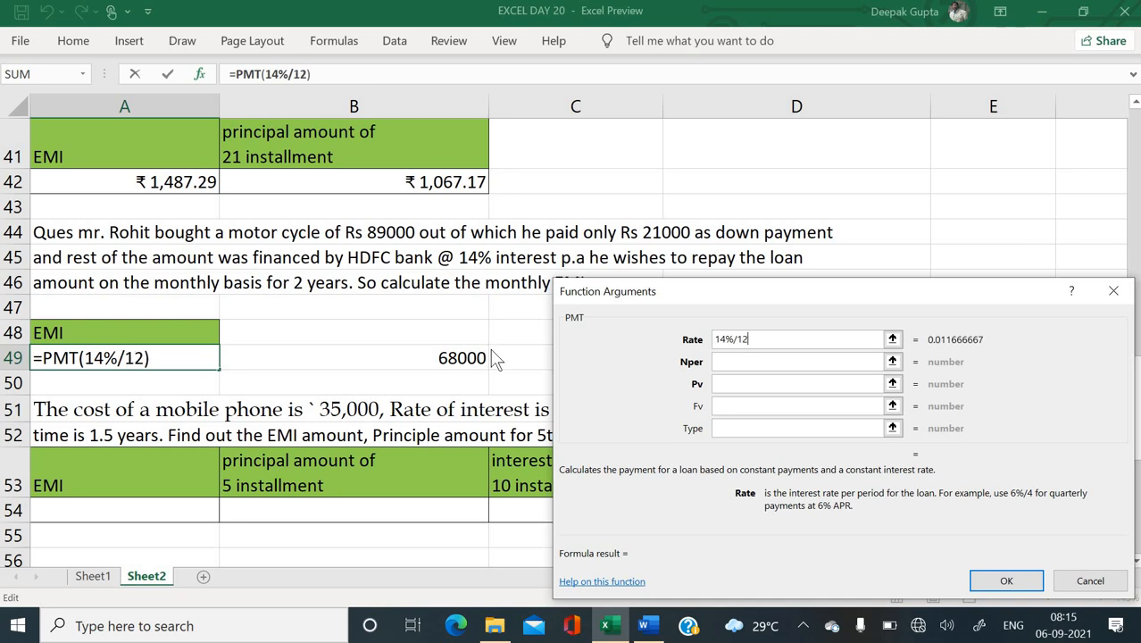
pyautogui.press('Tab')
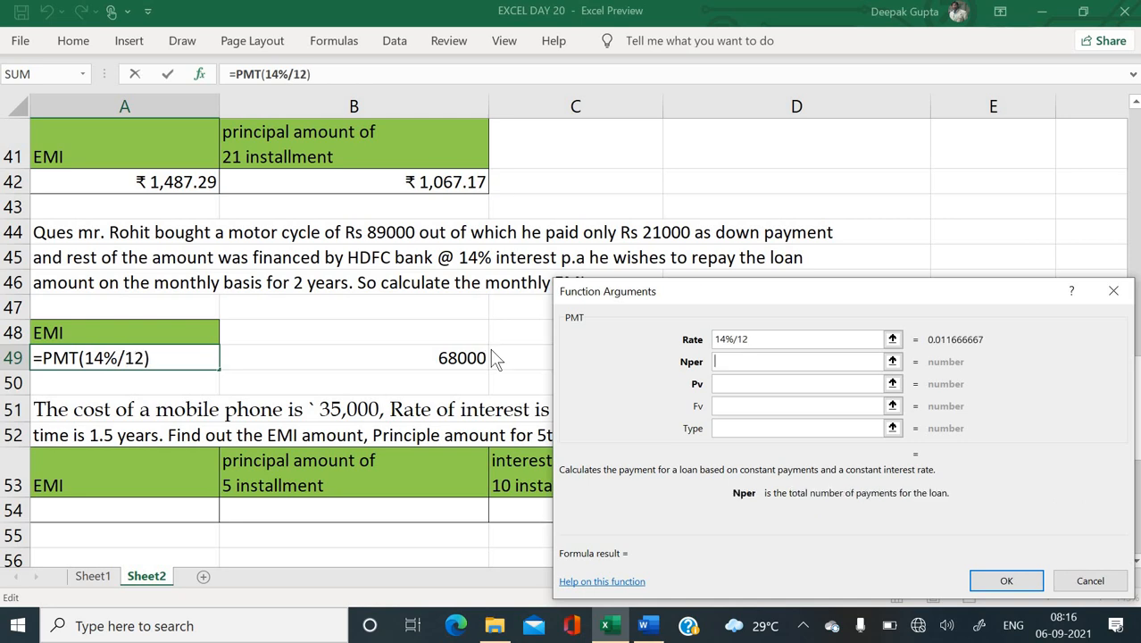
pyautogui.write('2*12')
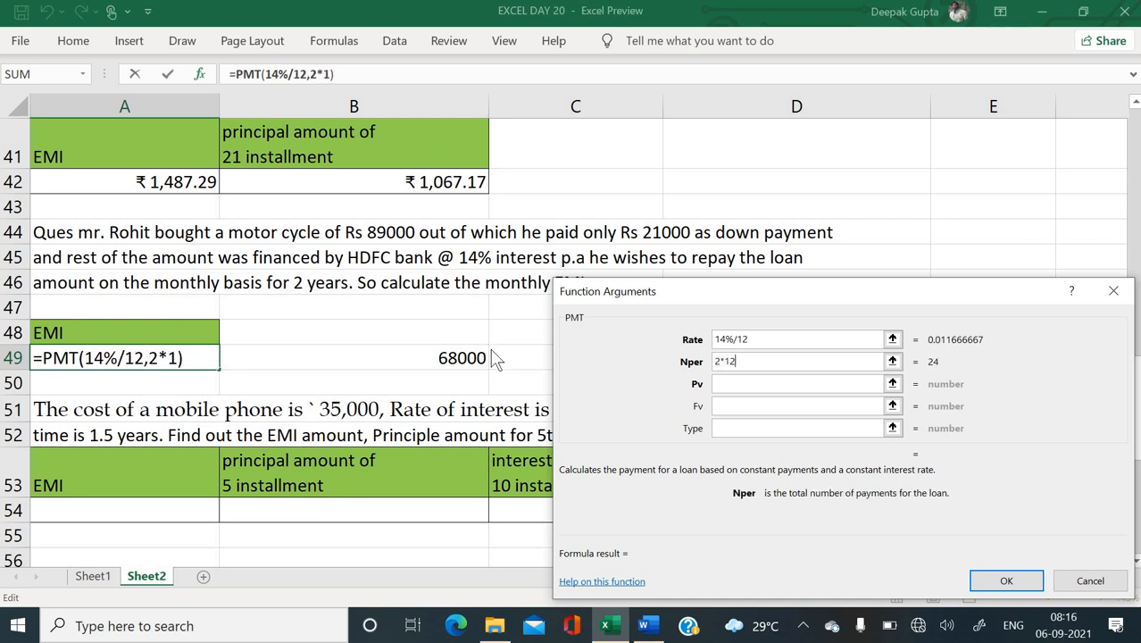
pyautogui.press('Tab')
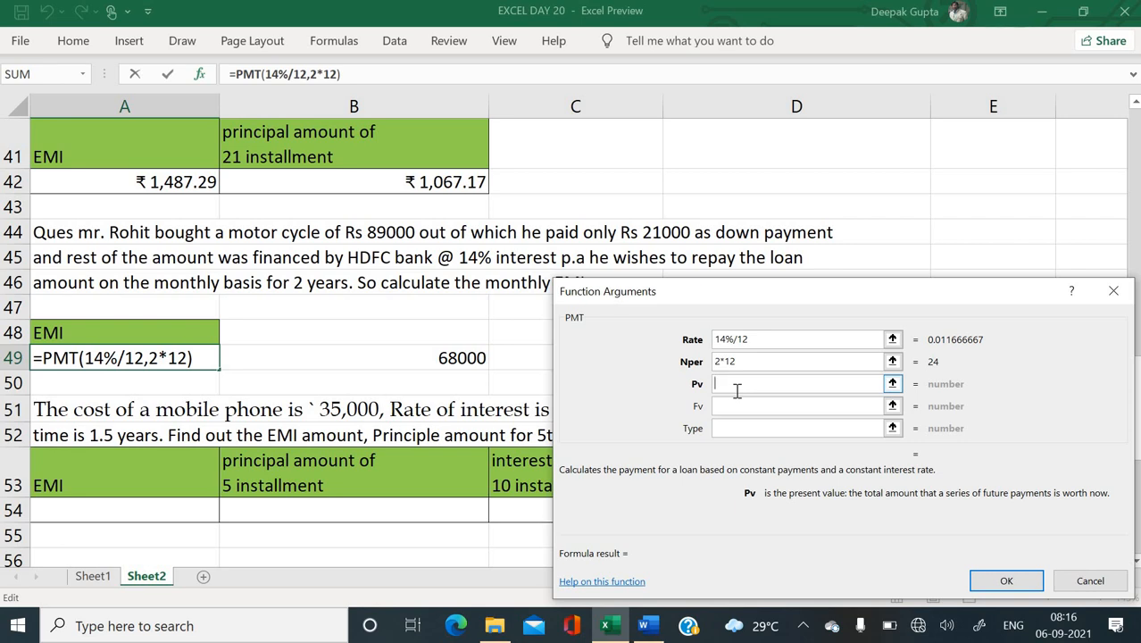
pyautogui.write('7')
pyautogui.press('BackSpace')
pyautogui.write('89000-')
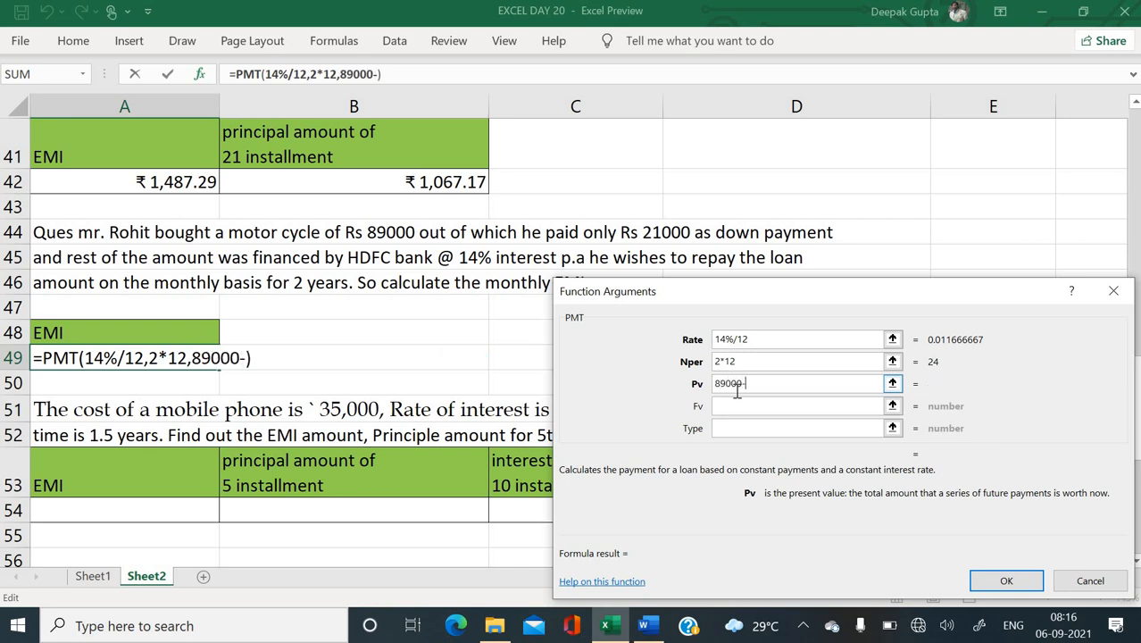
pyautogui.write('21000')
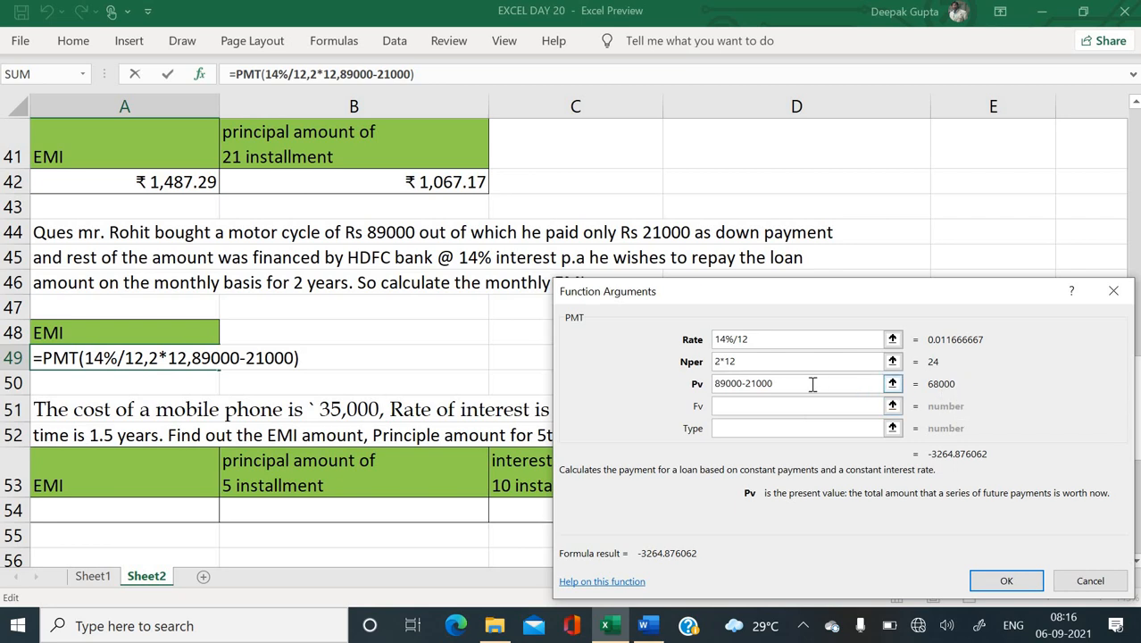
pyautogui.write(')')
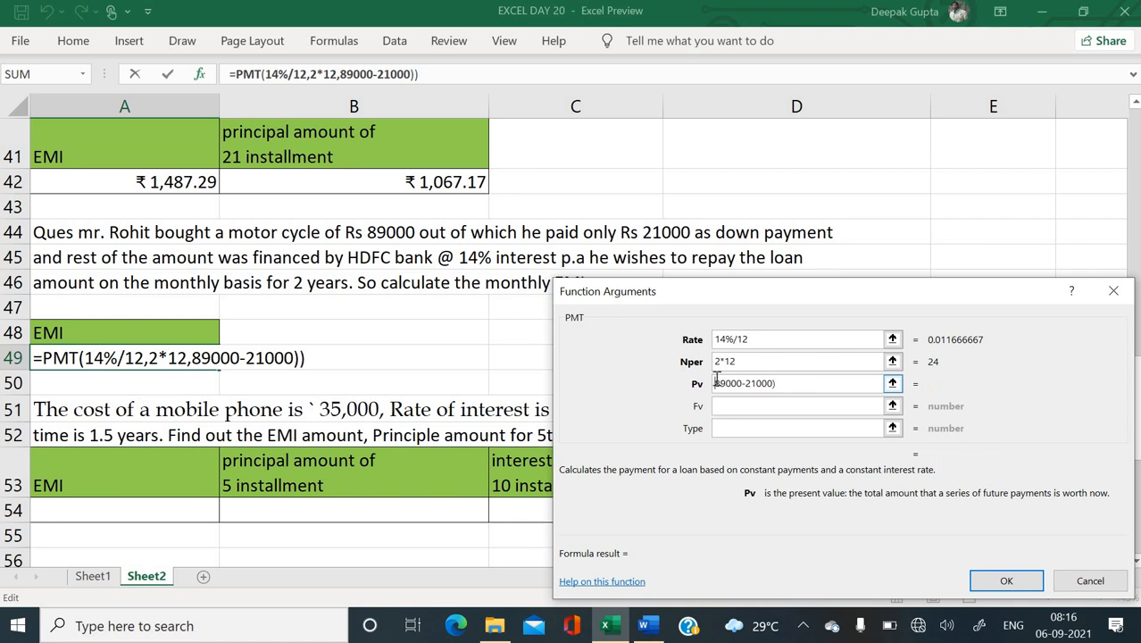
pyautogui.write('(')
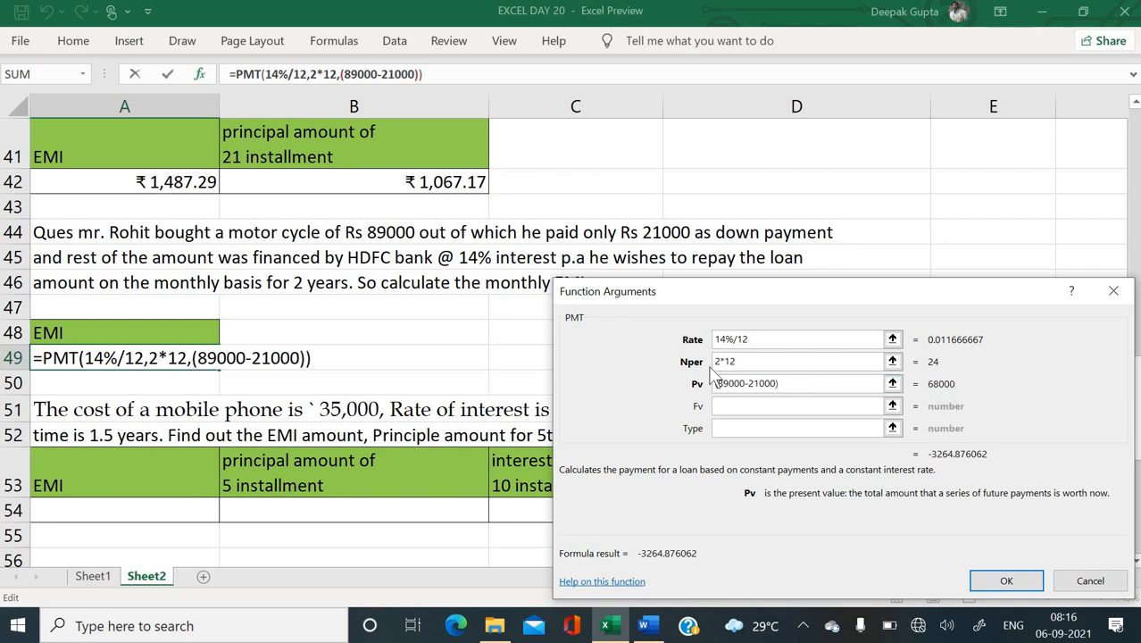
# - Try a minus sign in front of the parenthesised Pv value in A49's PMT function
pyautogui.click(716, 387)
pyautogui.write('-')
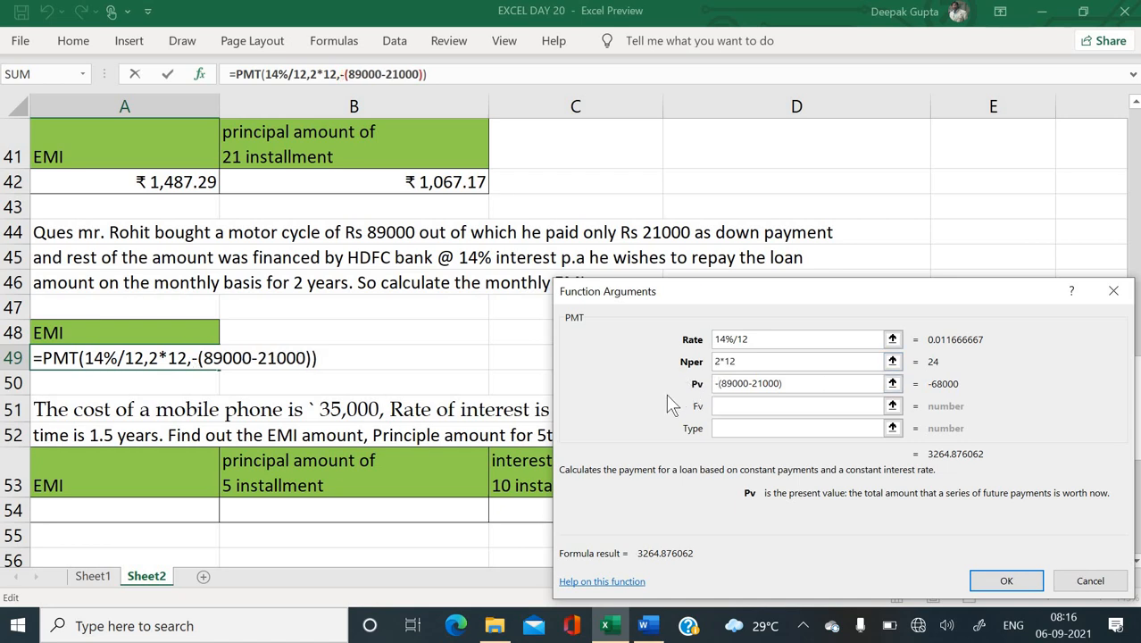
pyautogui.press('BackSpace')
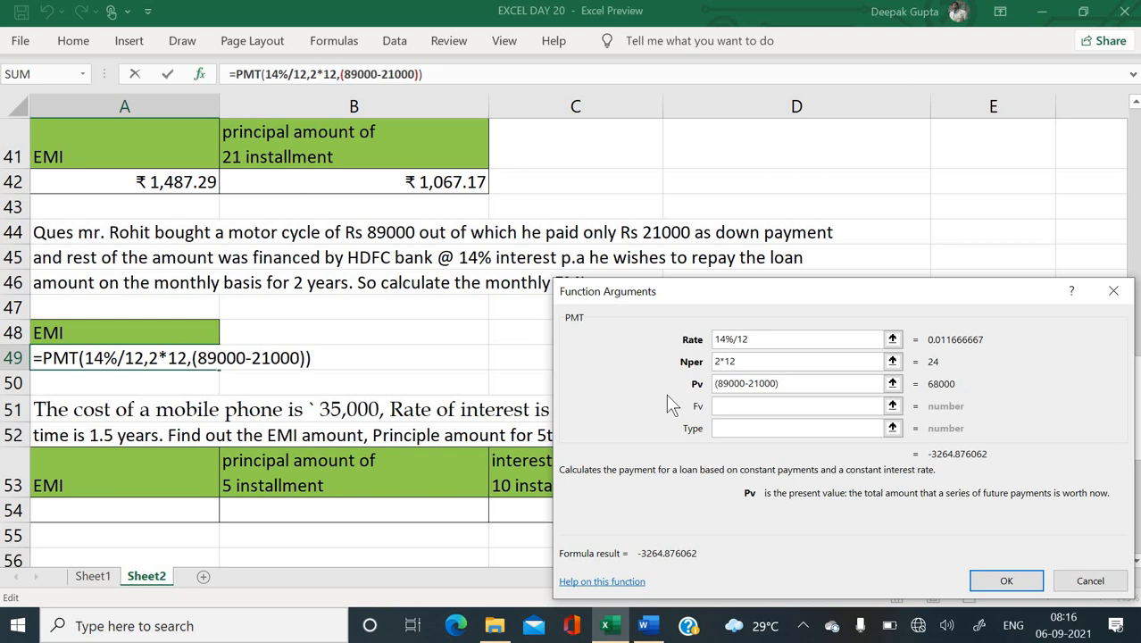
# - Set the Type argument of A49's PMT function to 0 and enter the formula
pyautogui.click(745, 424)
pyautogui.write('0')
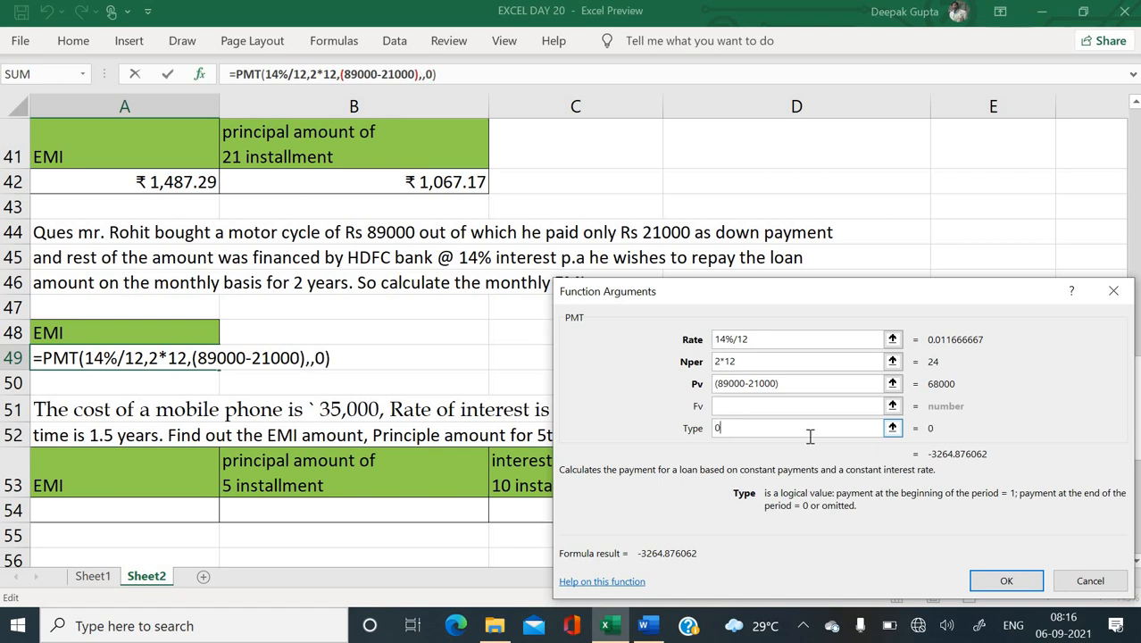
pyautogui.click(1006, 581)
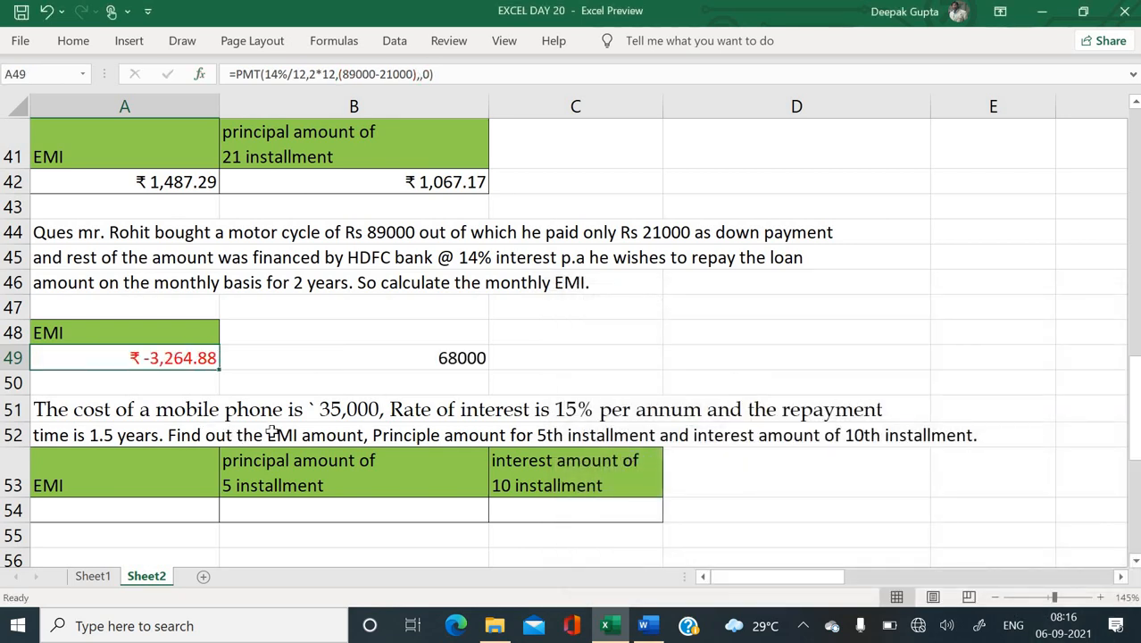
pyautogui.click(199, 74)
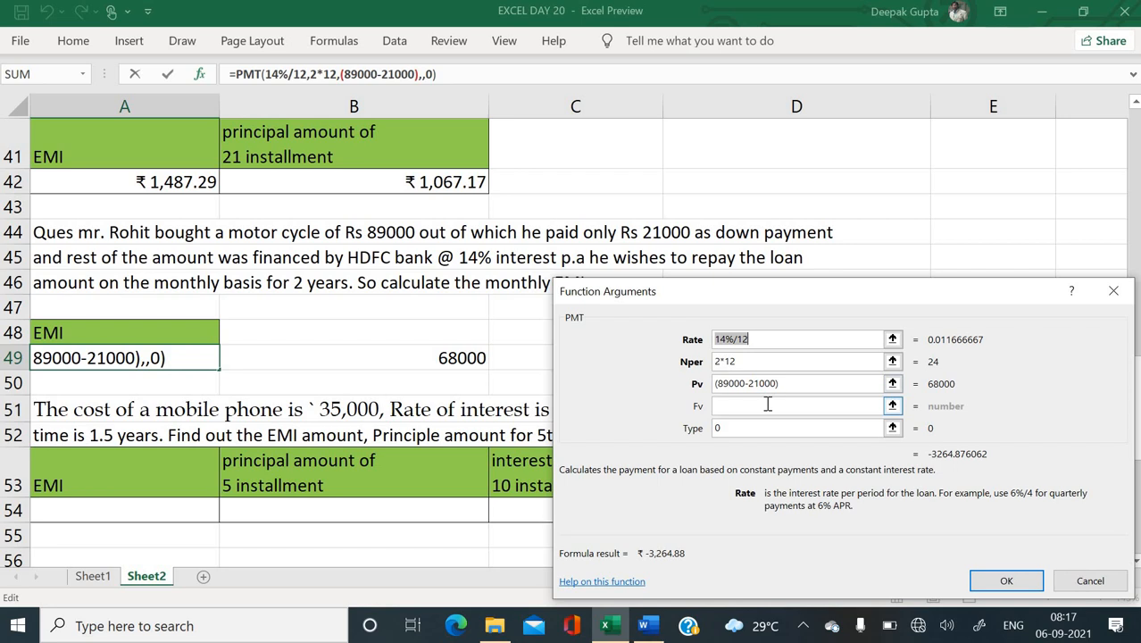
pyautogui.click(715, 382)
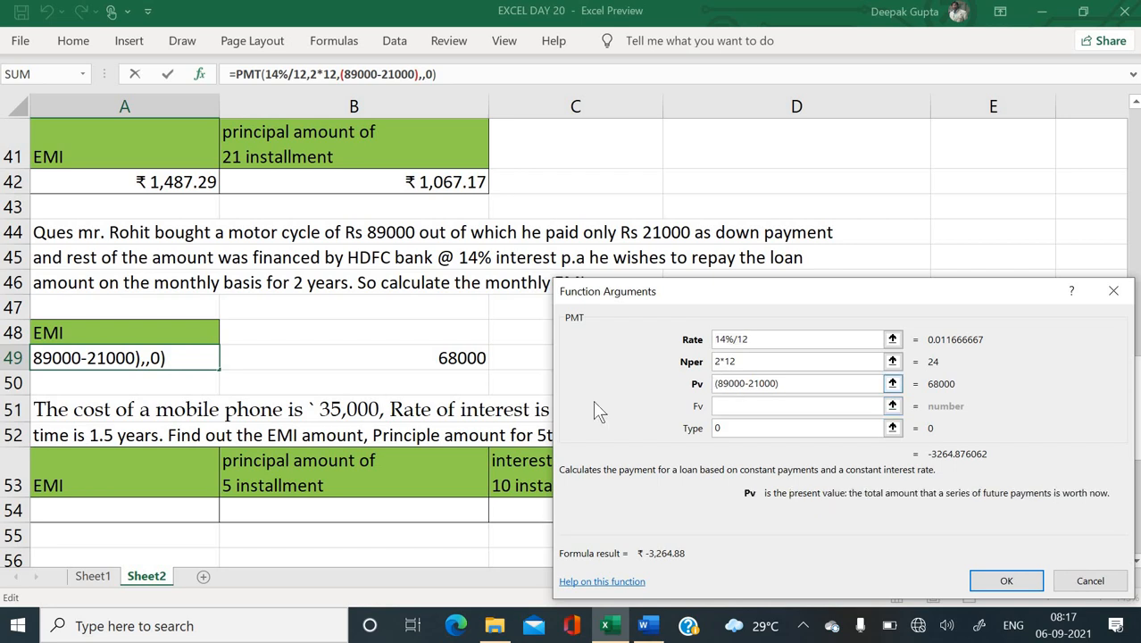
pyautogui.write('-')
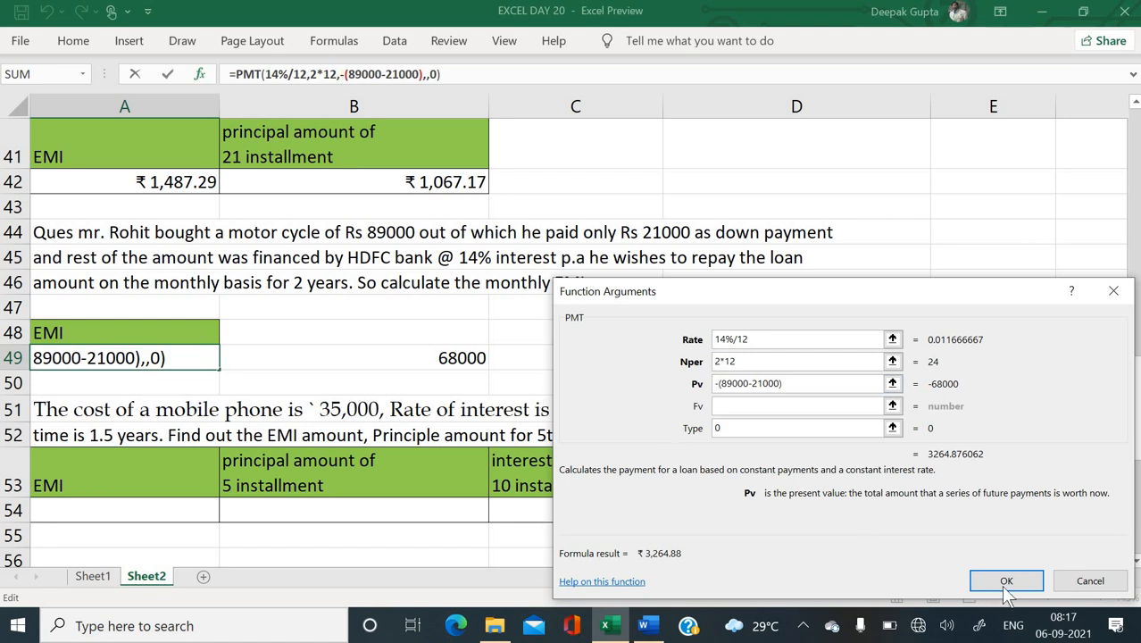
pyautogui.click(1006, 581)
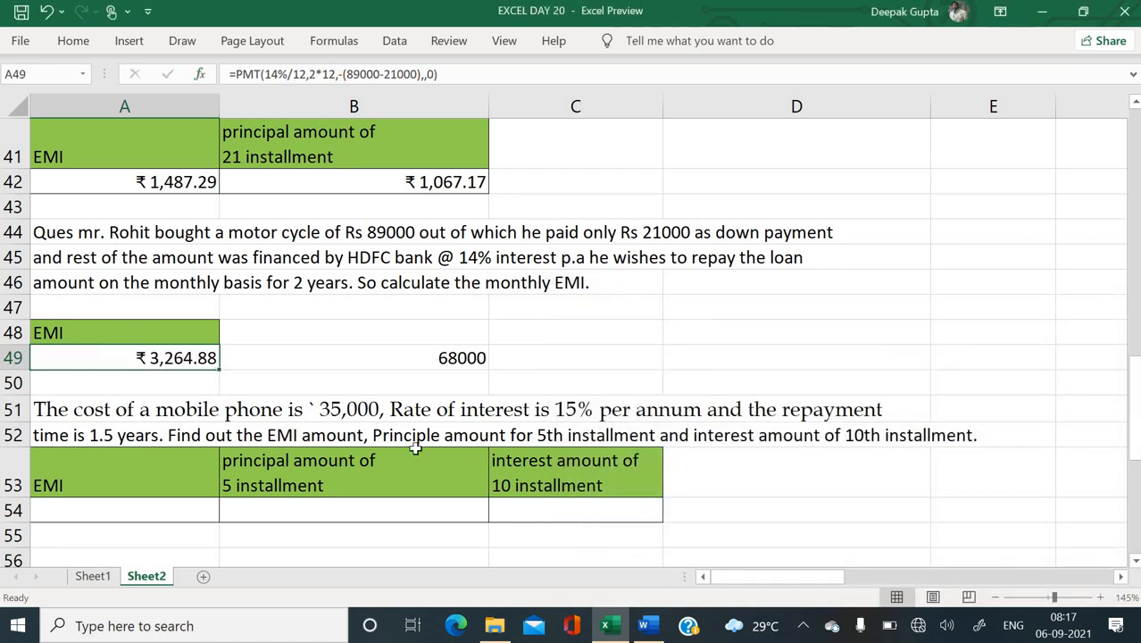
pyautogui.click(430, 358)
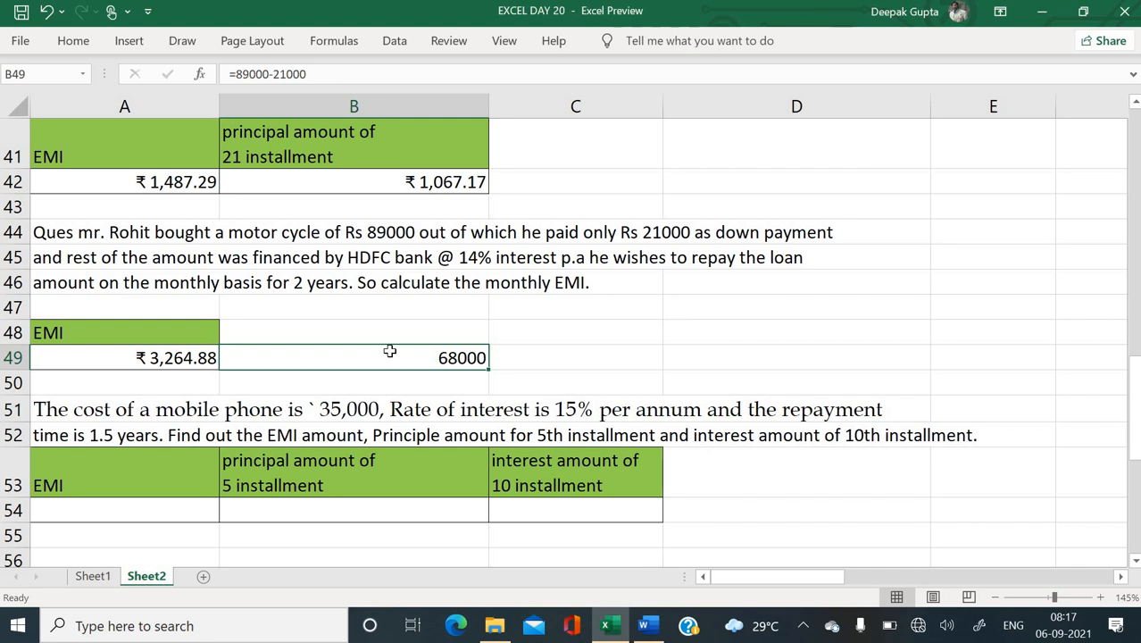
# - Begin a PMT function in A54 with Rate 15%/12 and Nper 1.5*12 for the mobile phone's EMI
pyautogui.click(578, 424)
pyautogui.scroll(-1, 579, 427)
pyautogui.scroll(-1, 580, 427)
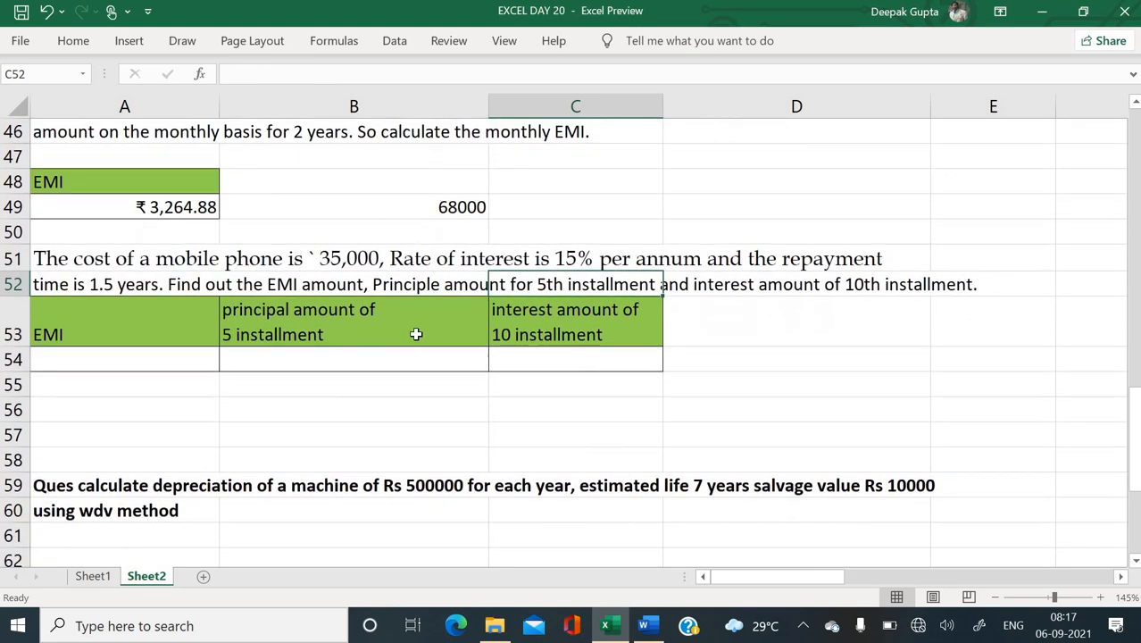
pyautogui.click(149, 358)
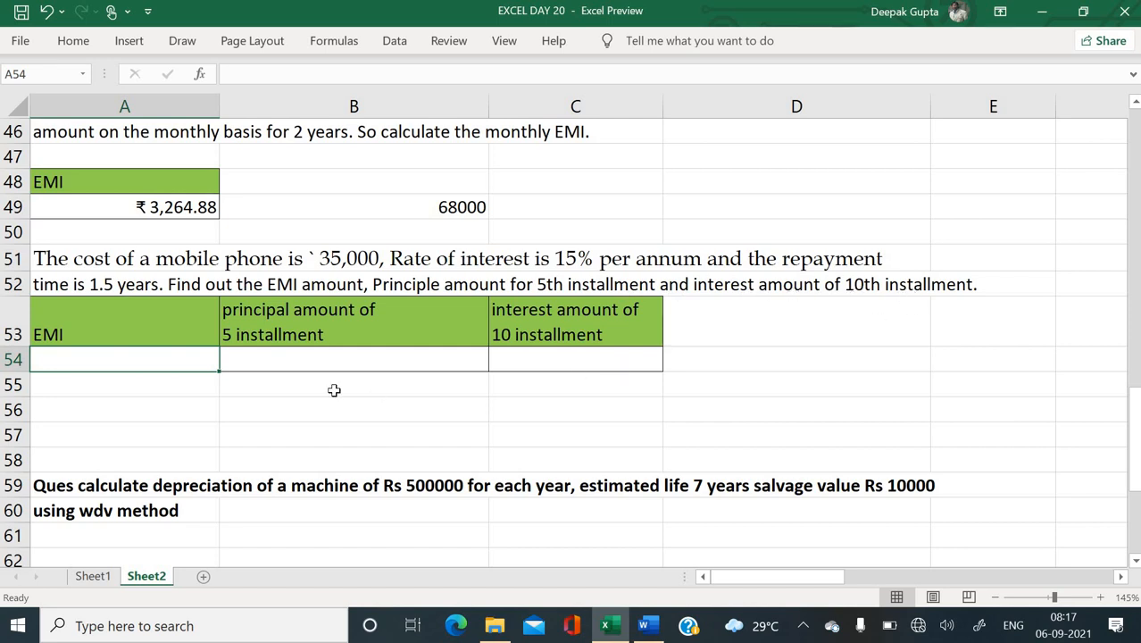
pyautogui.write('=')
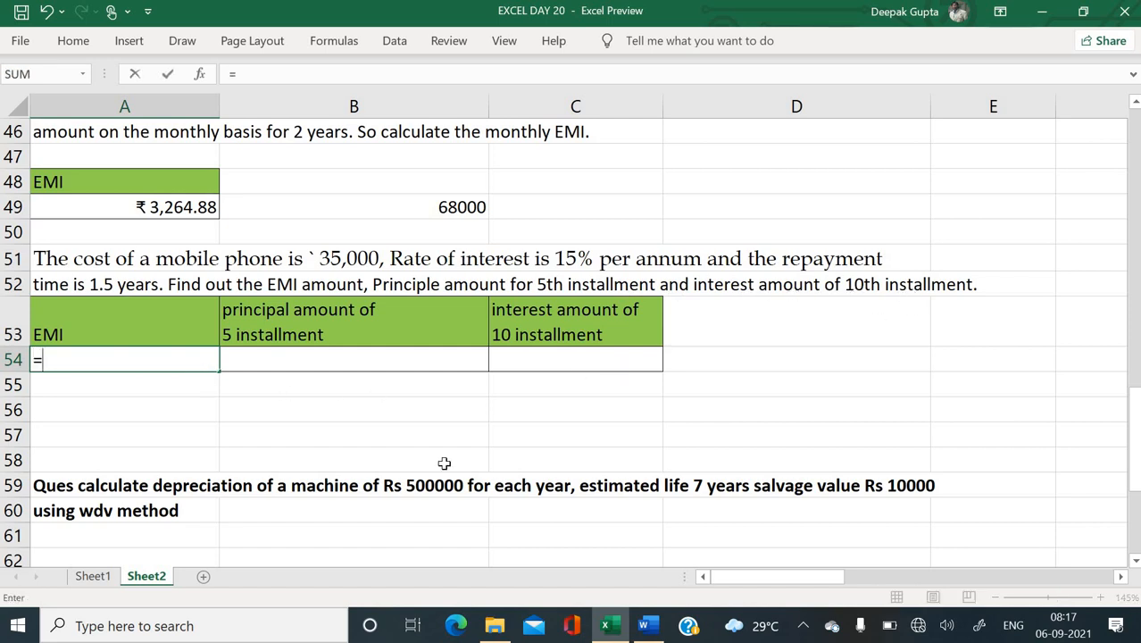
pyautogui.write('pmt(')
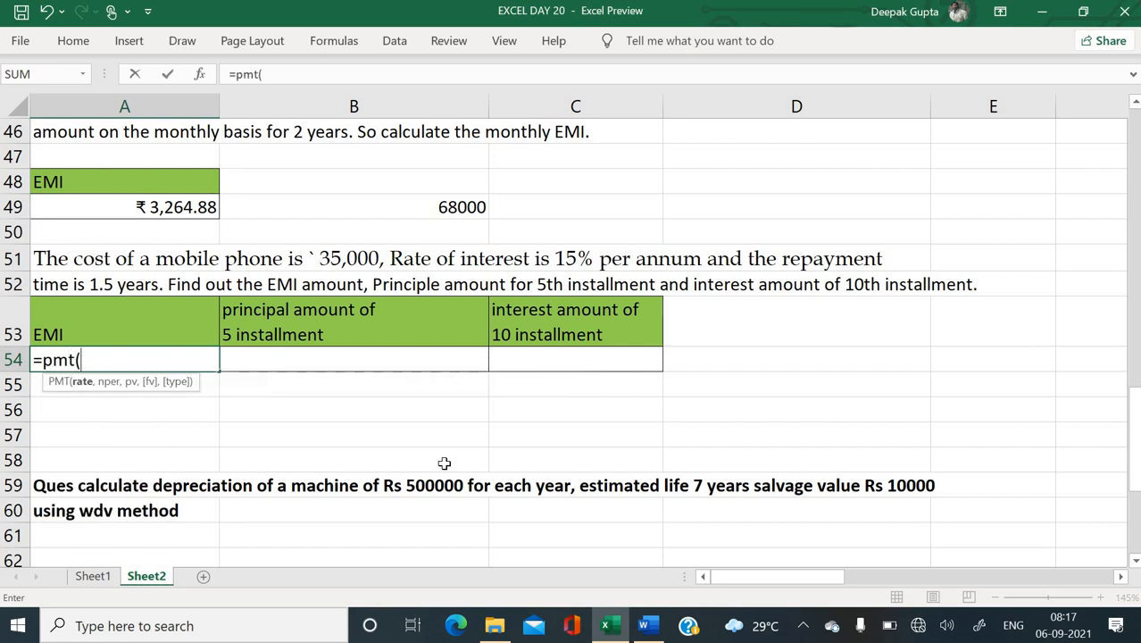
pyautogui.hotkey('ctrl', 'a')
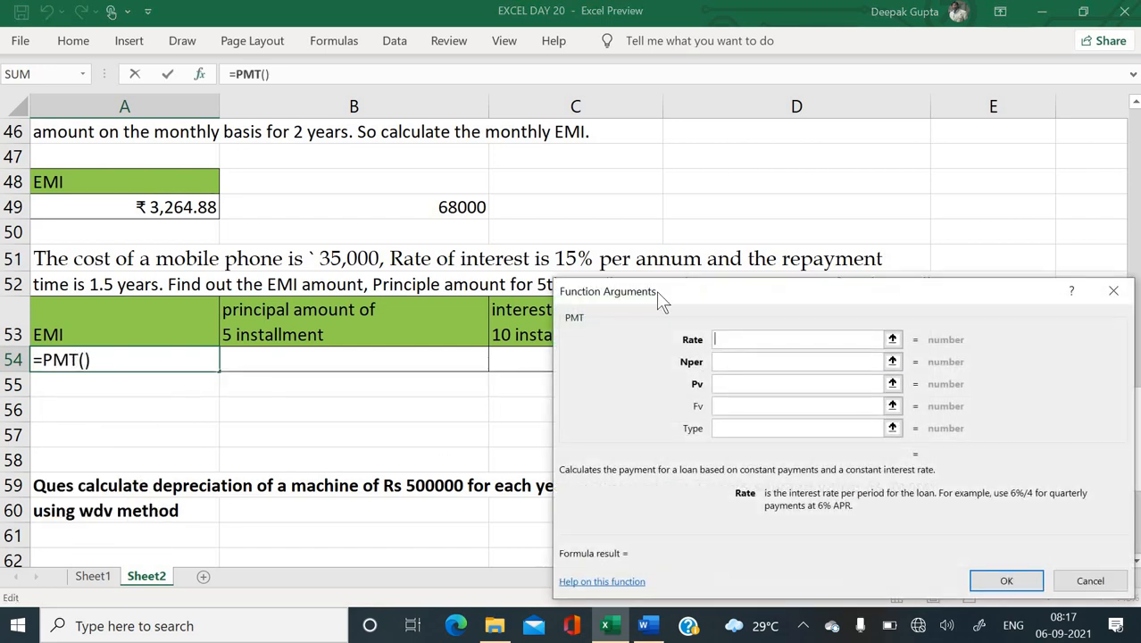
pyautogui.write('5')
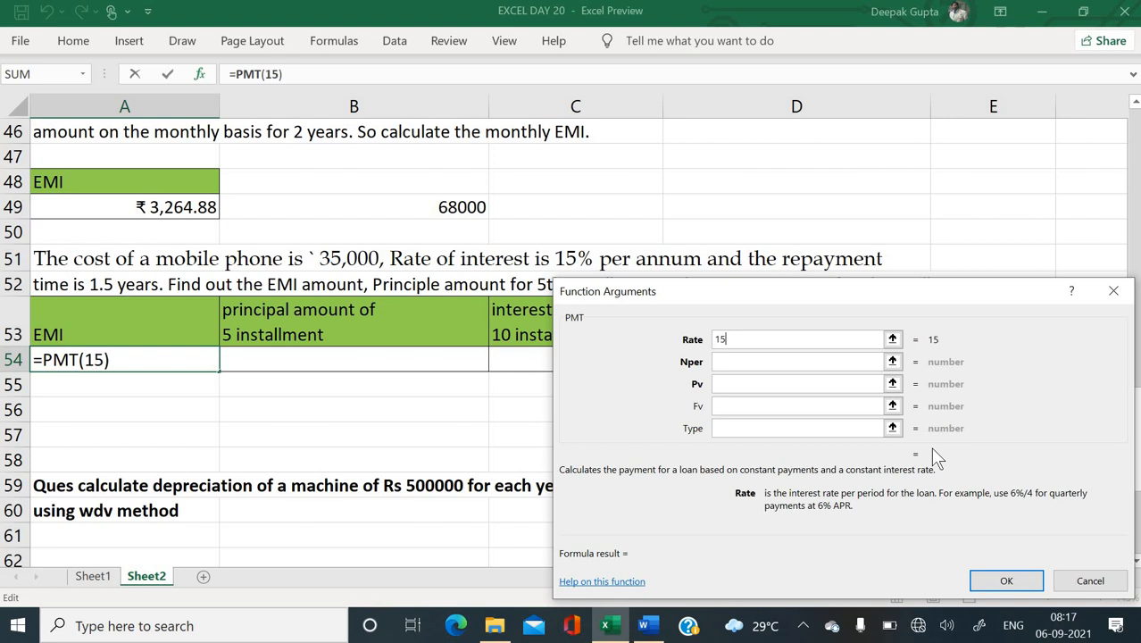
pyautogui.write('%/12')
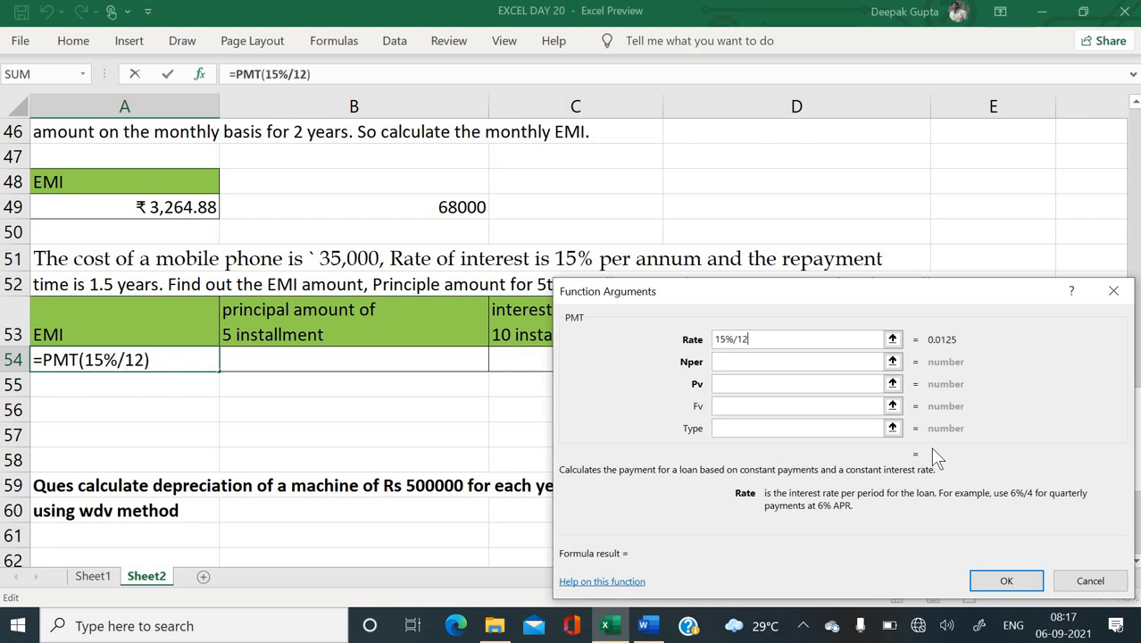
pyautogui.press('Tab')
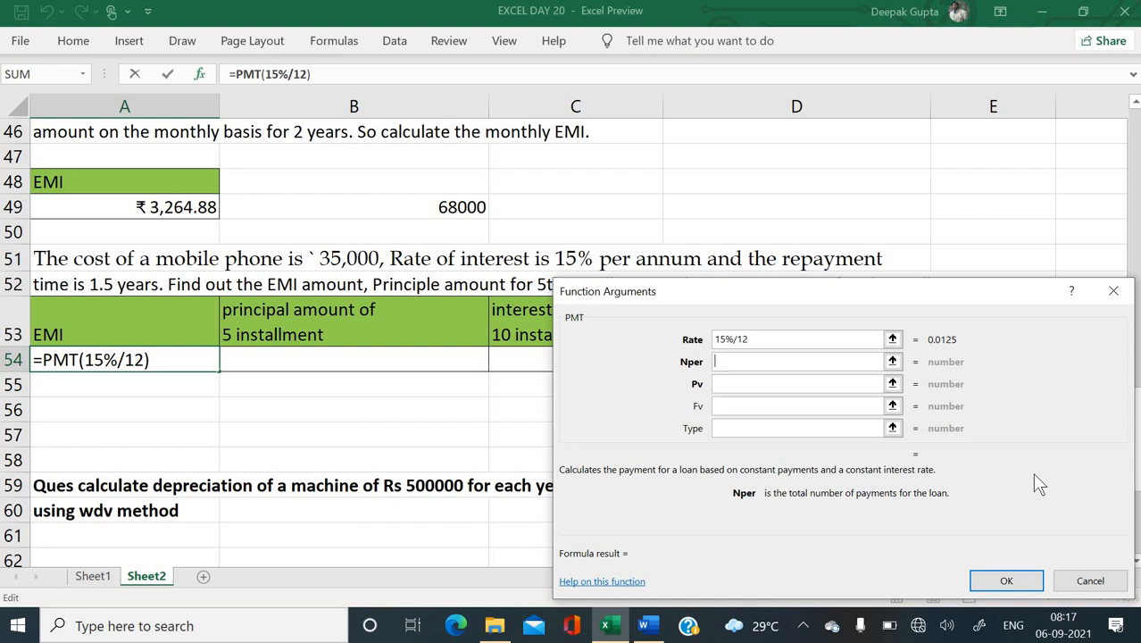
pyautogui.write('1.5*12')
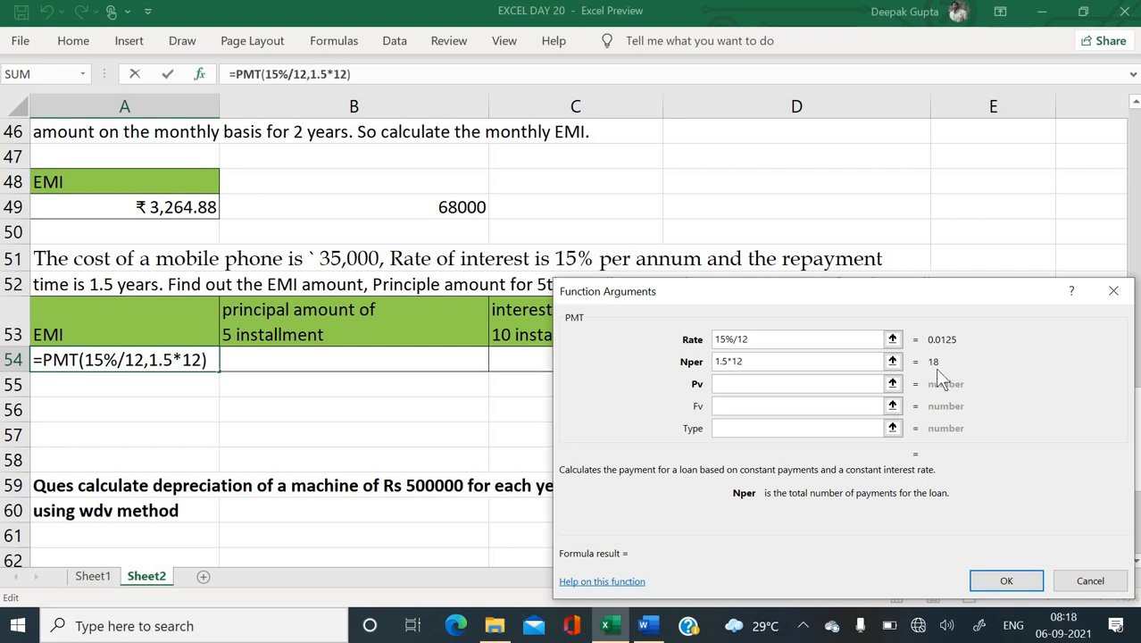
# - Complete A54's PMT function with Pv -35000 and Type 0
pyautogui.click(748, 383)
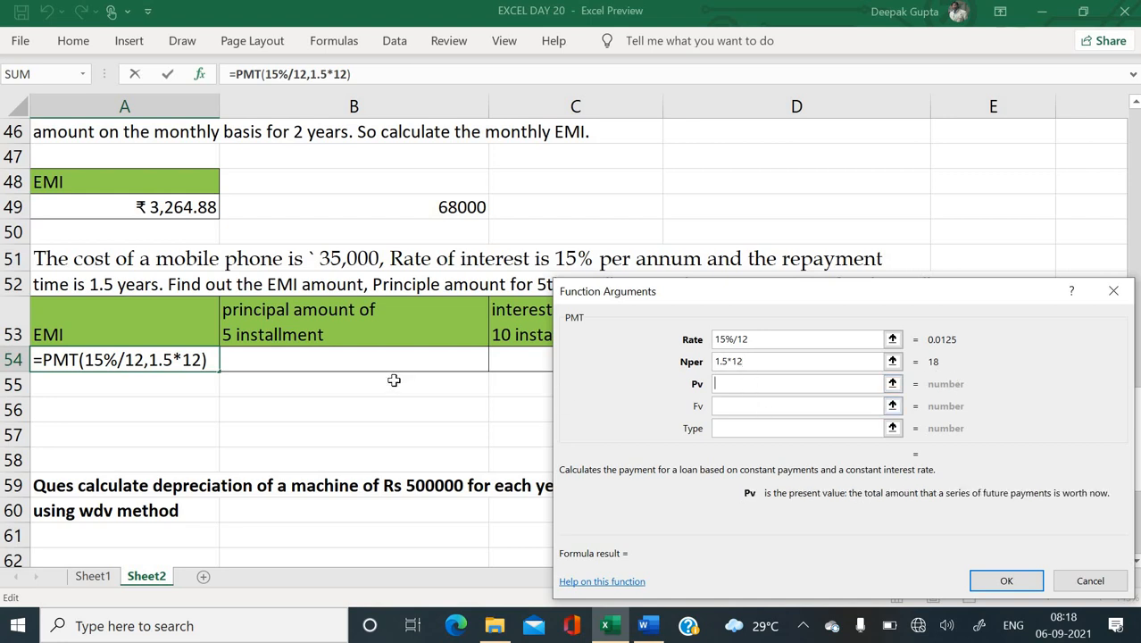
pyautogui.write('-35000')
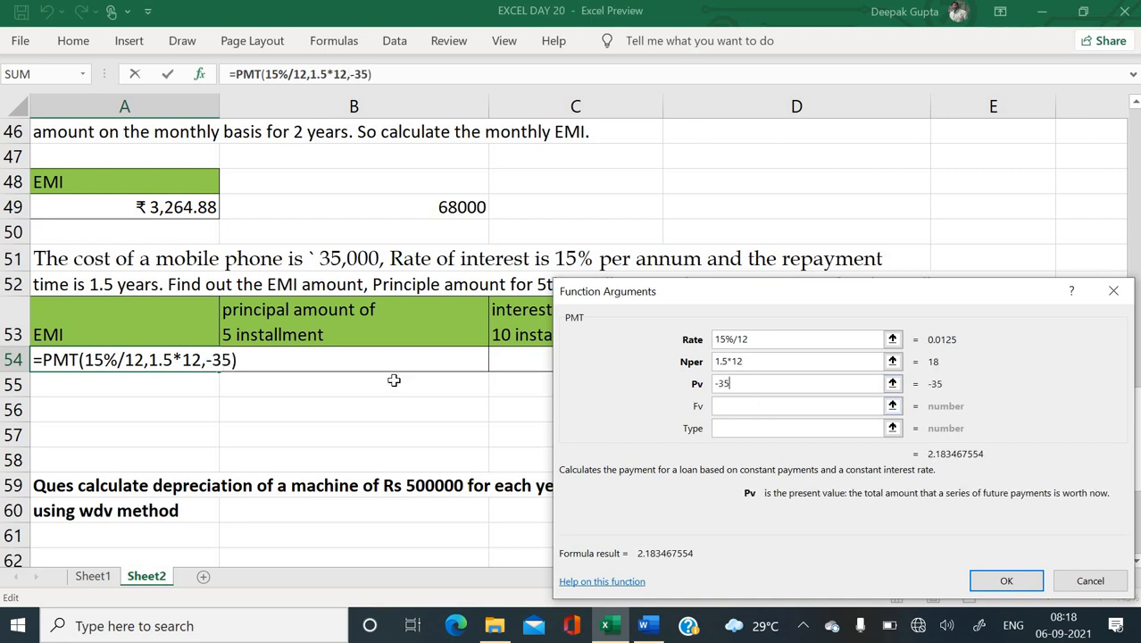
pyautogui.click(735, 432)
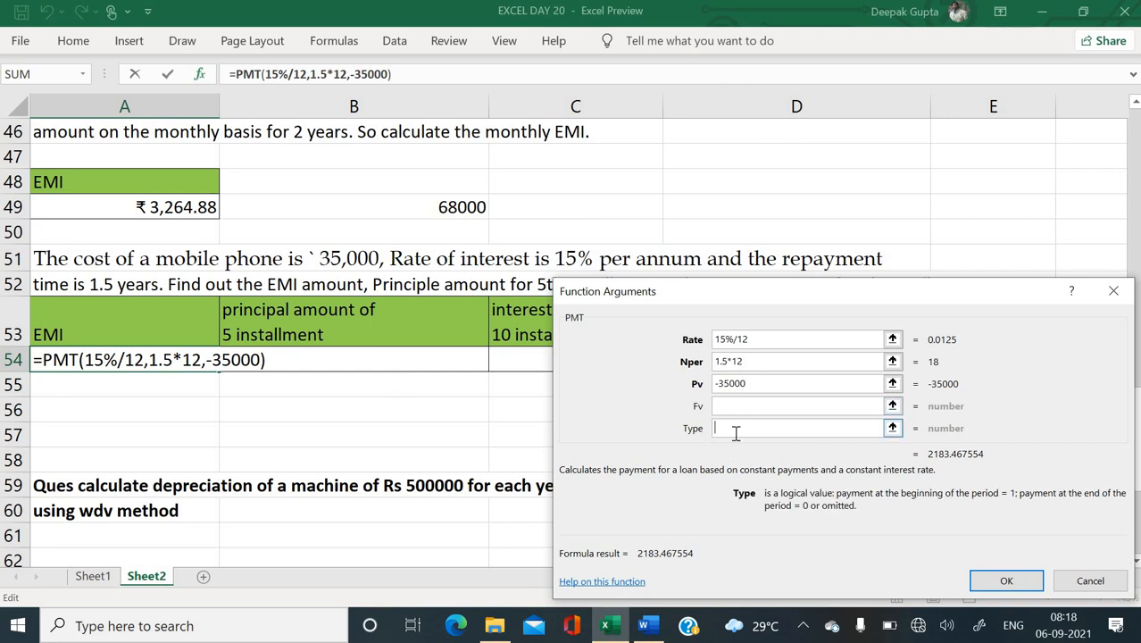
pyautogui.write('0')
pyautogui.press('Return')
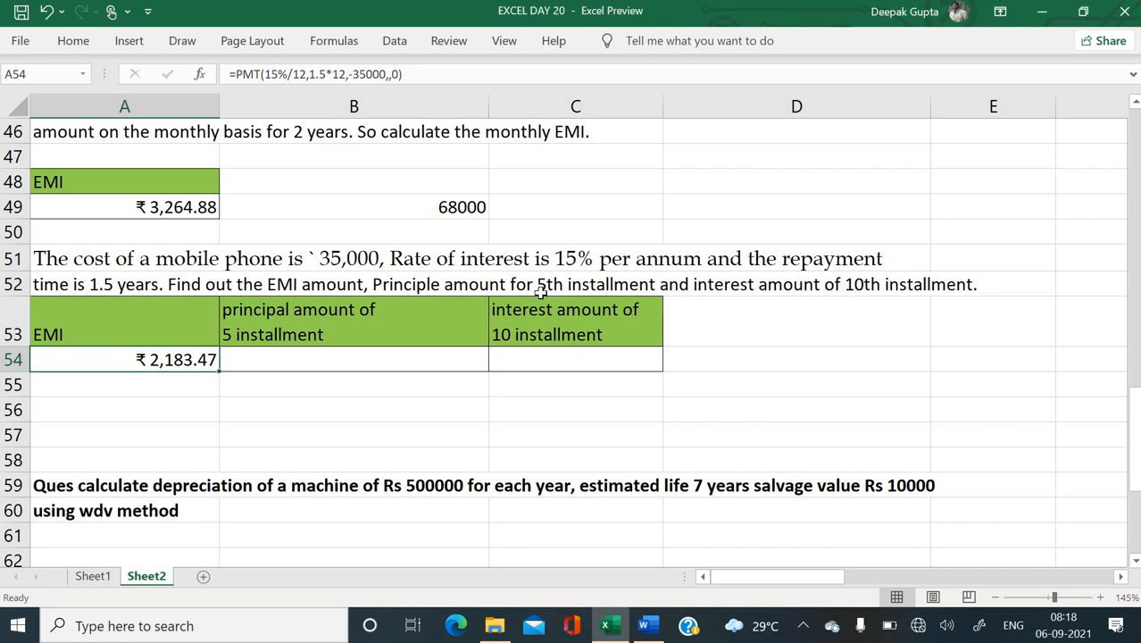
# - Begin a PPMT function in B54 with Rate 14%/12, Per 5 and Nper 1.5*12 for the fifth installment's principal
pyautogui.click(373, 364)
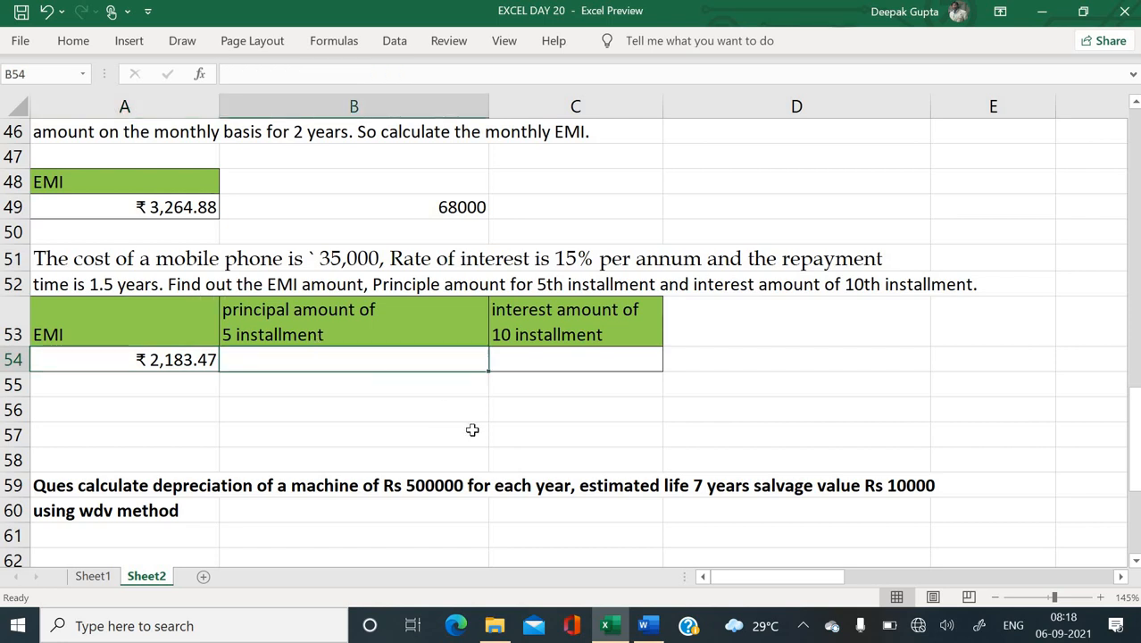
pyautogui.write('=')
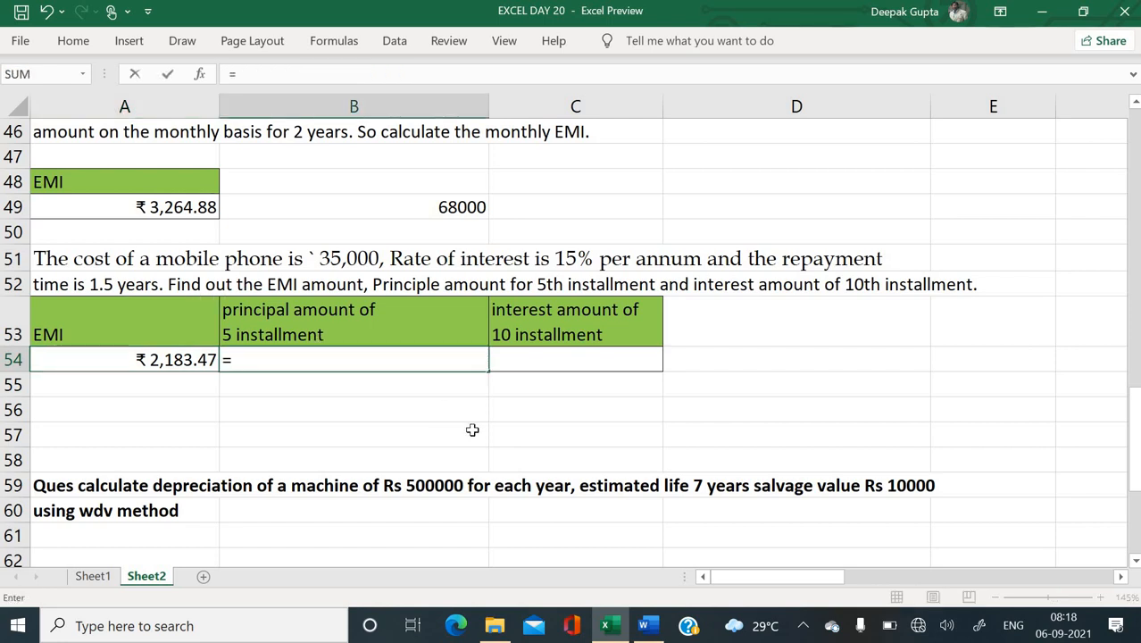
pyautogui.write('ppmt(')
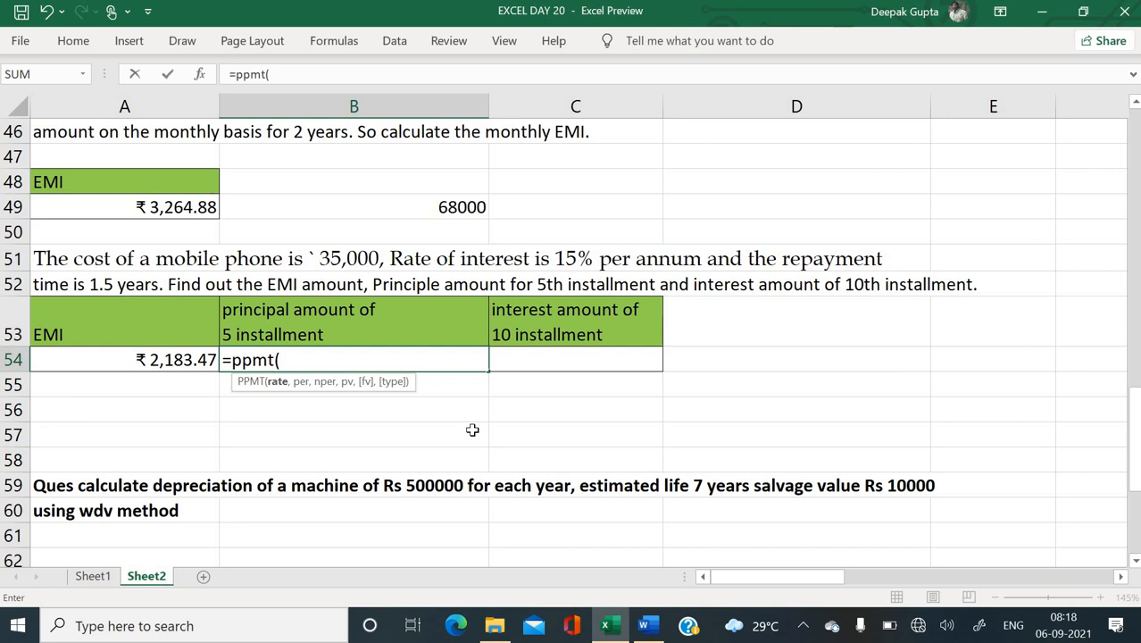
pyautogui.hotkey('ctrl', 'a')
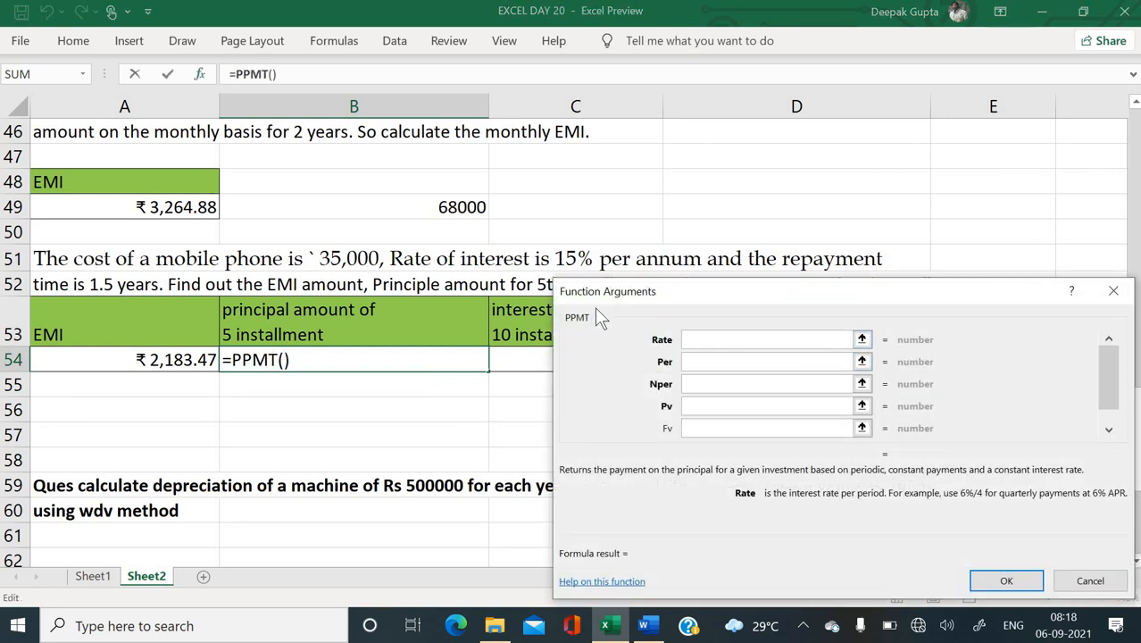
pyautogui.write('14%/12')
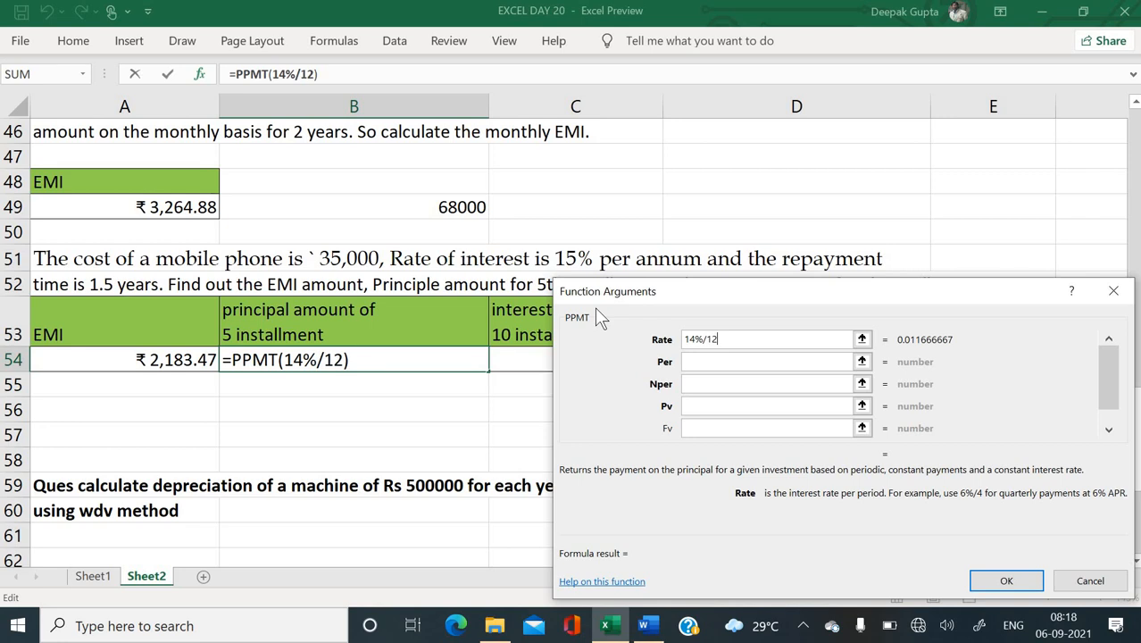
pyautogui.press('Tab')
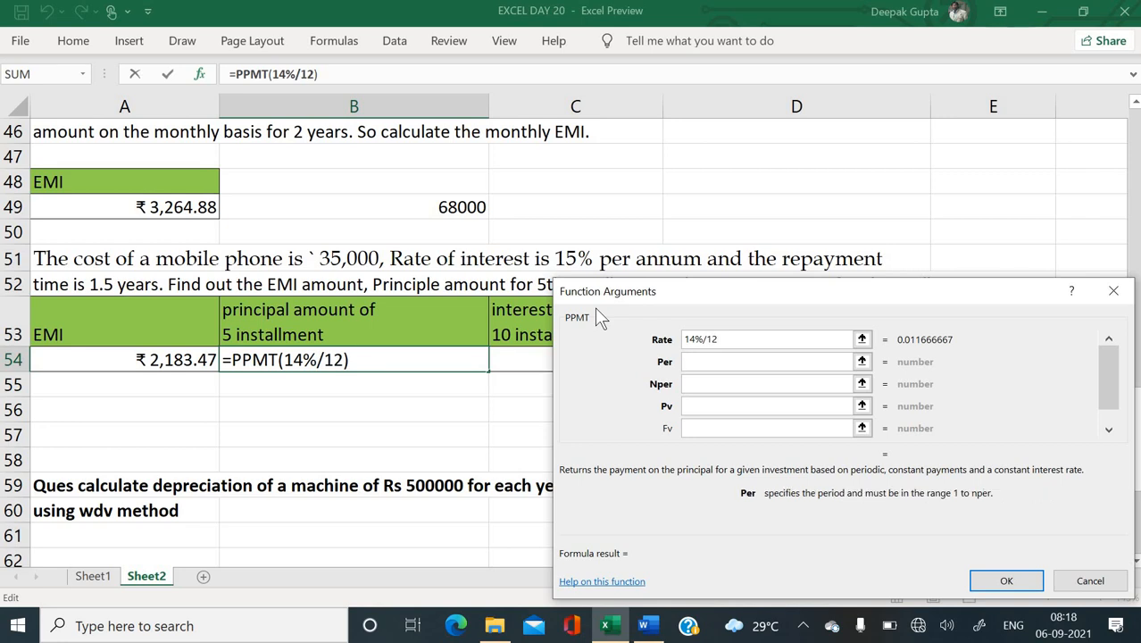
pyautogui.write('5')
pyautogui.click(716, 386)
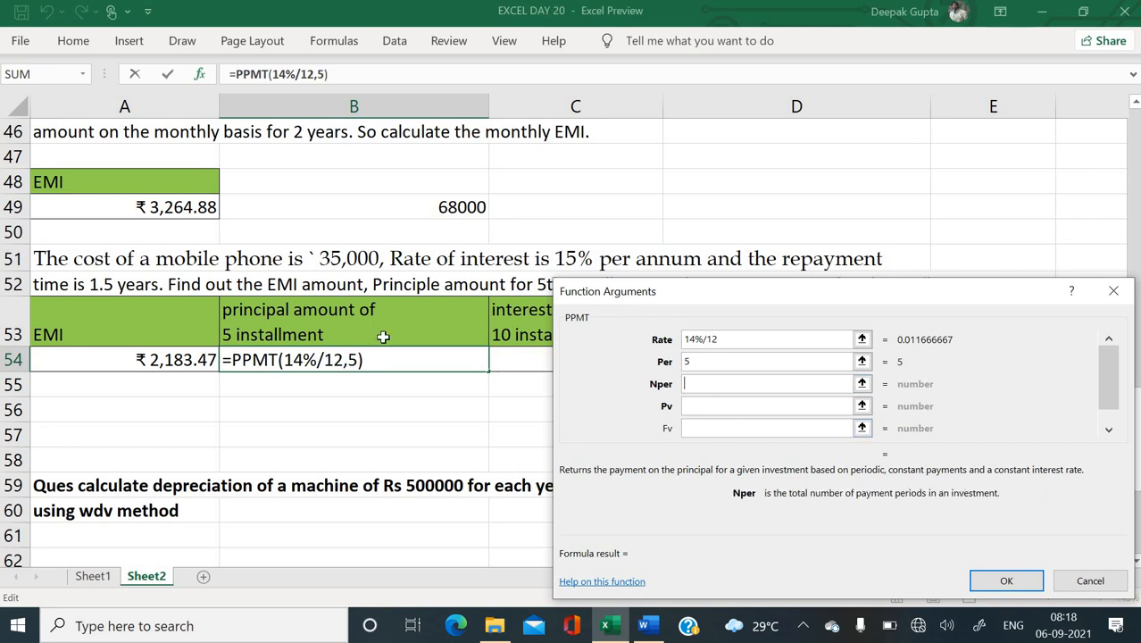
pyautogui.write('1.5*12')
pyautogui.press('Tab')
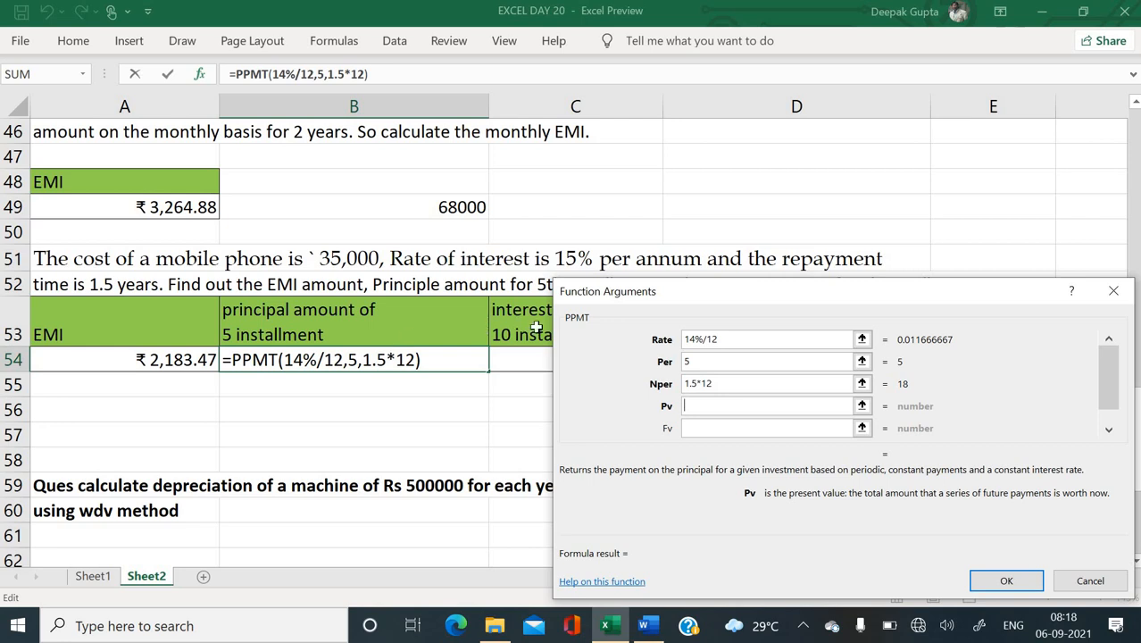
# - Set the Pv argument of B54's PPMT function to -35000 and enter the formula
pyautogui.moveTo(660, 295); pyautogui.dragTo(620, 301)
pyautogui.write('36')
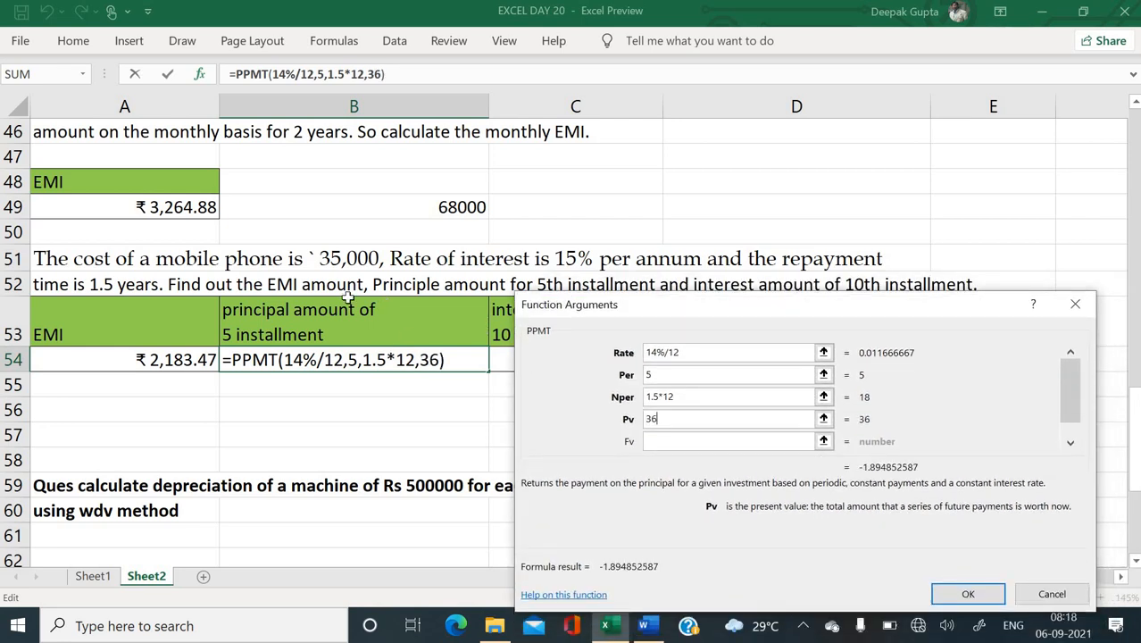
pyautogui.press('BackSpace')
pyautogui.write('50000')
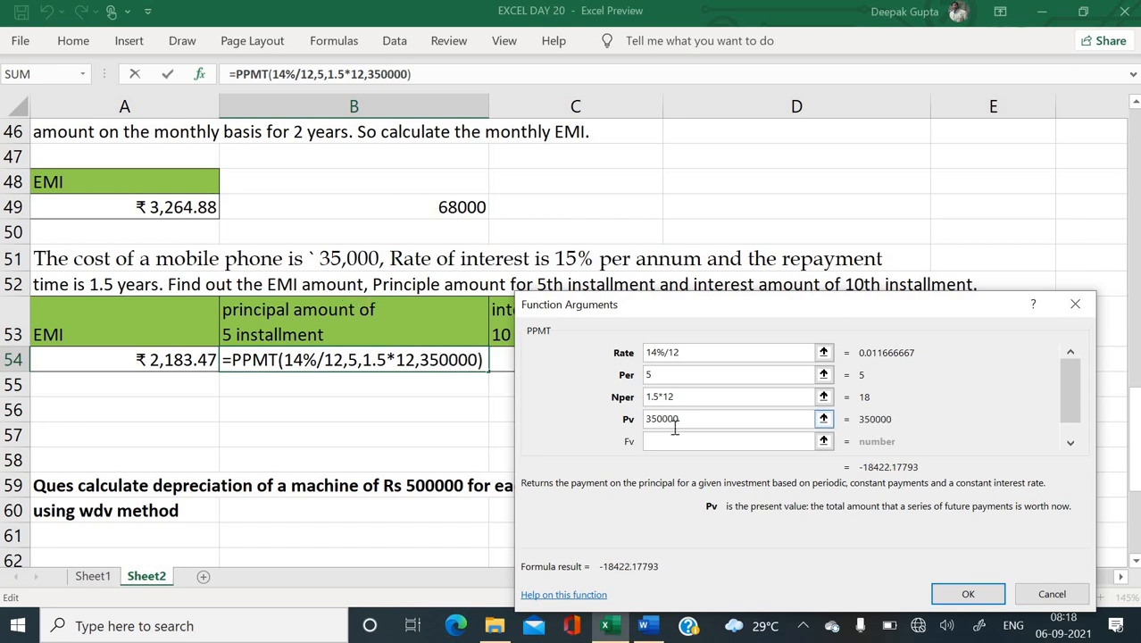
pyautogui.press('BackSpace')
pyautogui.click(647, 419)
pyautogui.write('-')
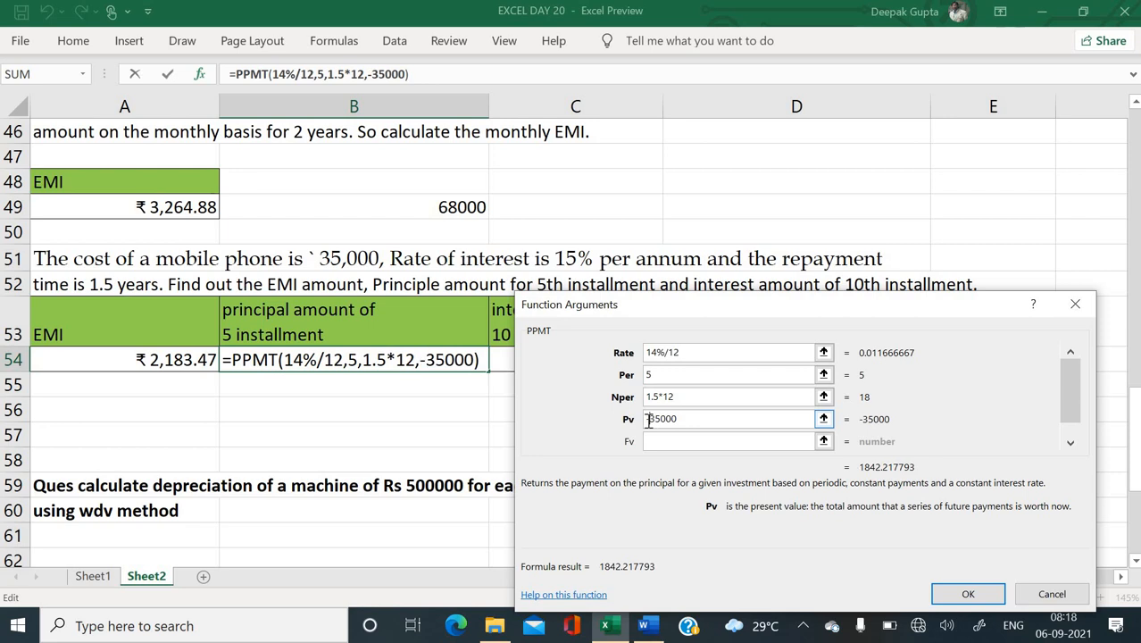
pyautogui.click(967, 594)
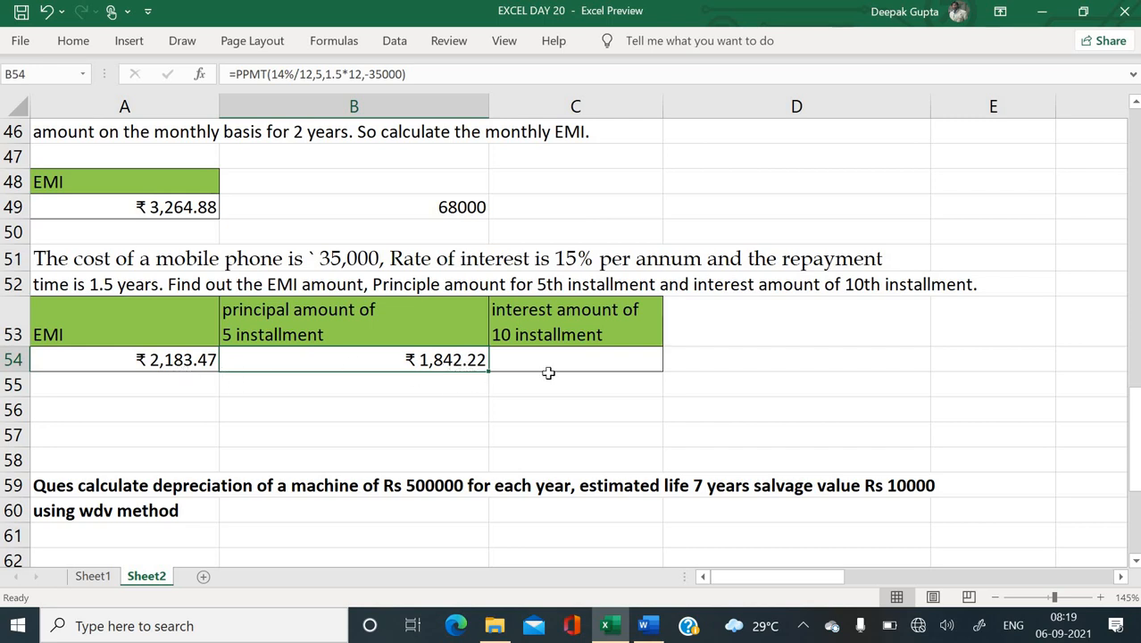
# - Begin an IPMT function in C54 with Rate 15%/12 and Per 10 for the tenth installment's interest
pyautogui.click(612, 360)
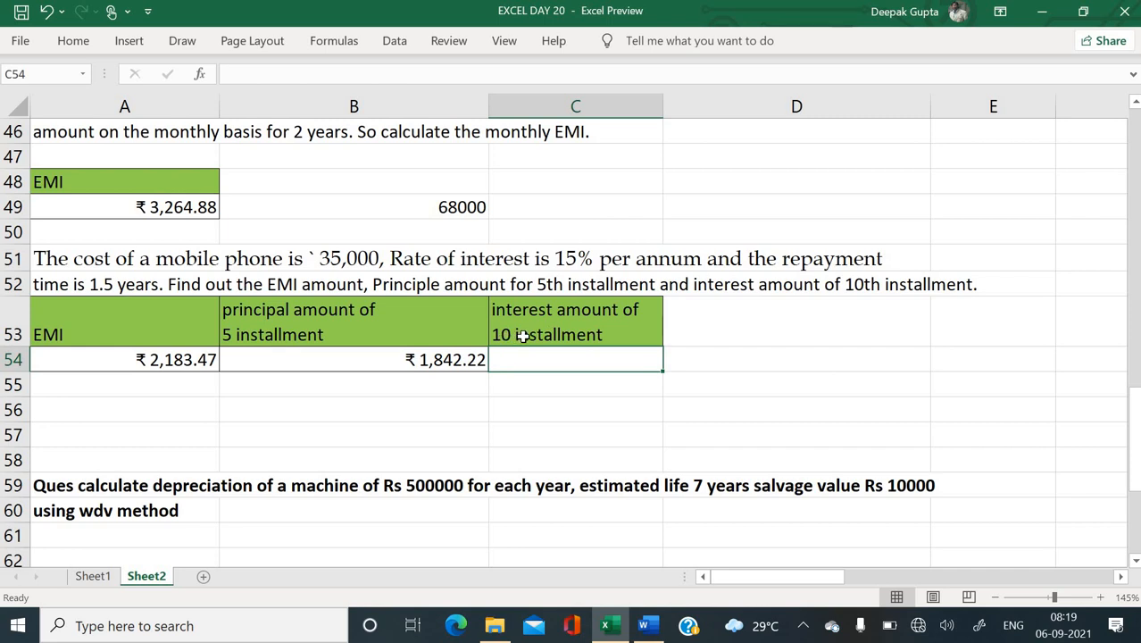
pyautogui.write('=')
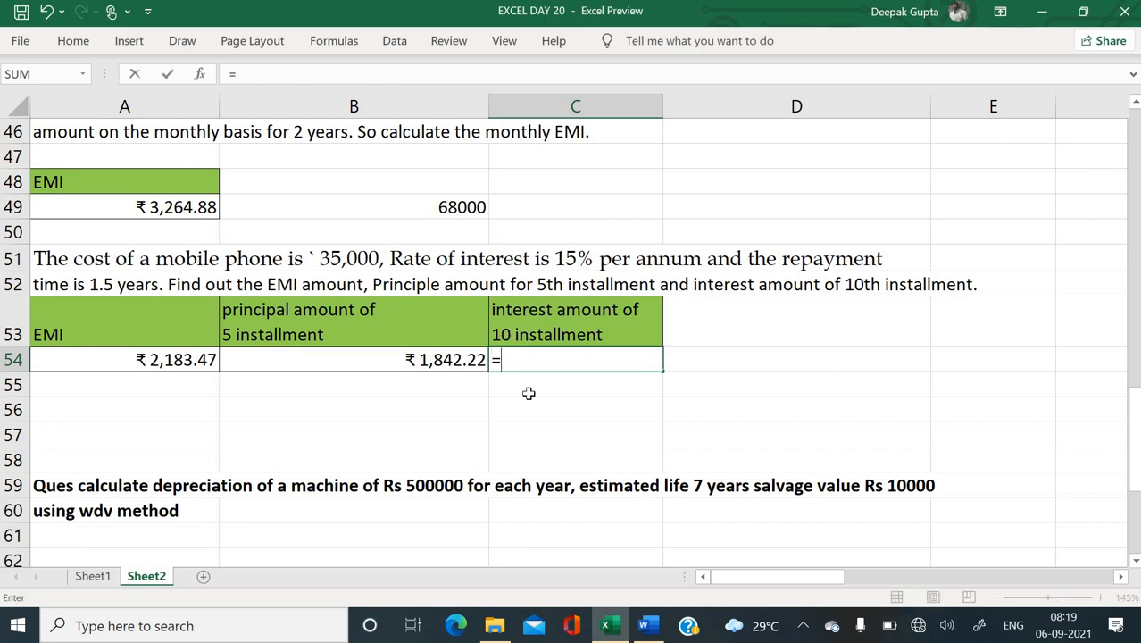
pyautogui.write('ipmt(')
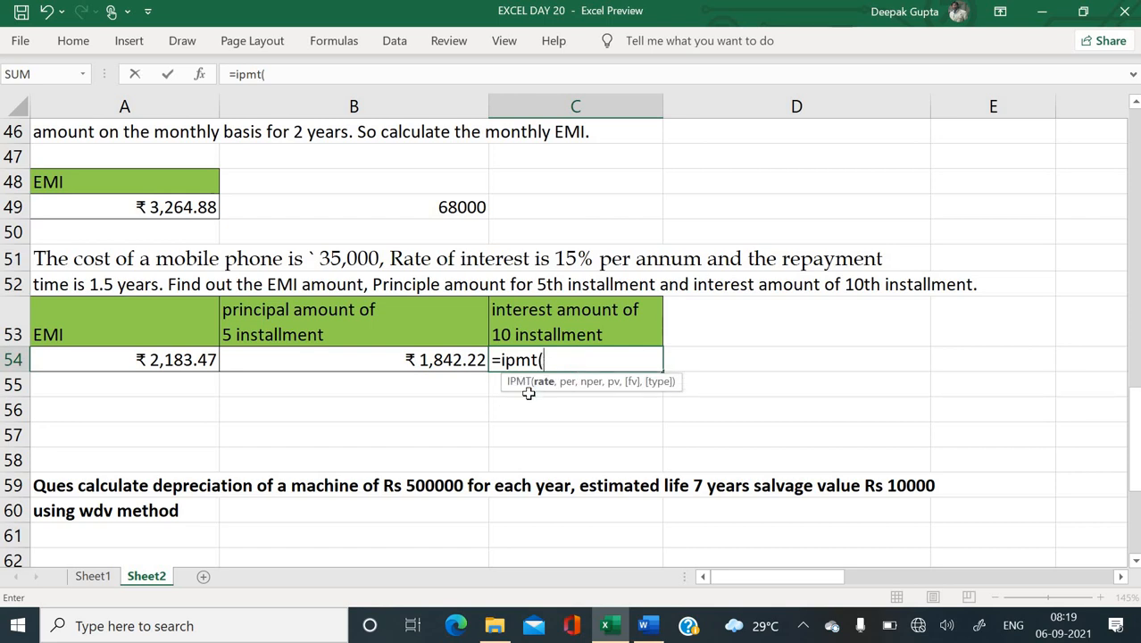
pyautogui.hotkey('ctrl', 'a')
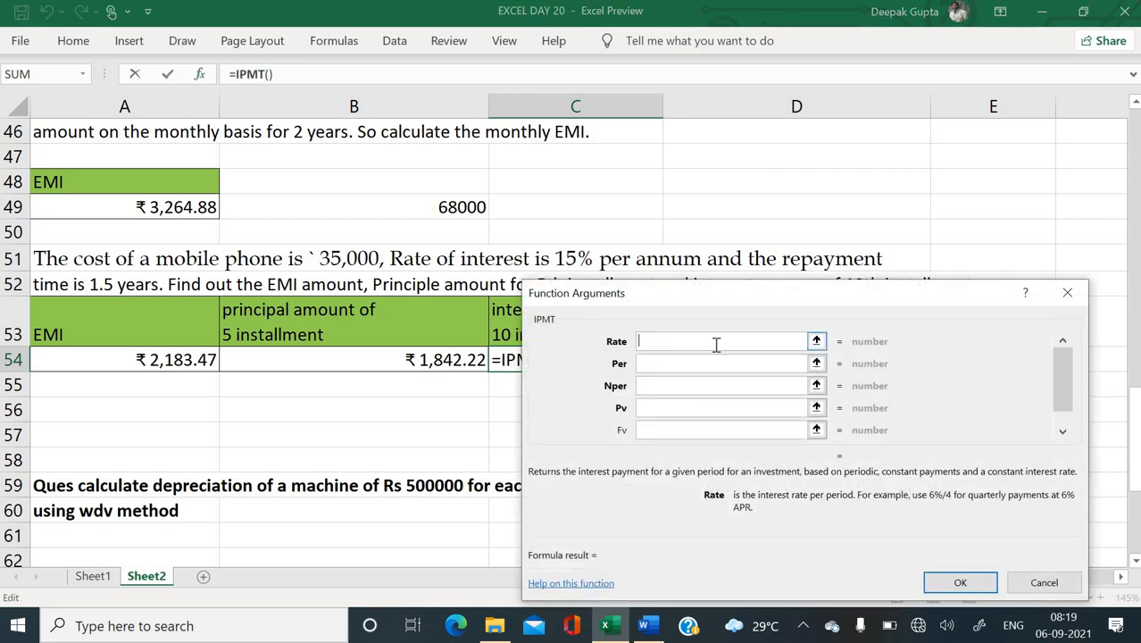
pyautogui.write('14')
pyautogui.write('5%/12')
pyautogui.press('Tab')
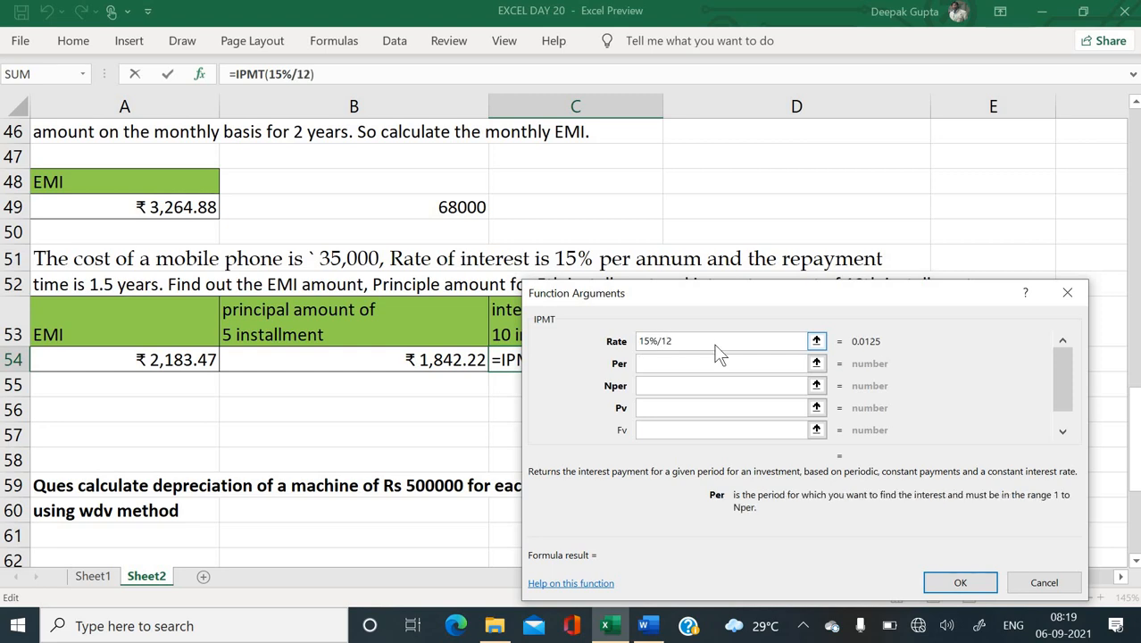
pyautogui.write('10')
pyautogui.press('Tab')
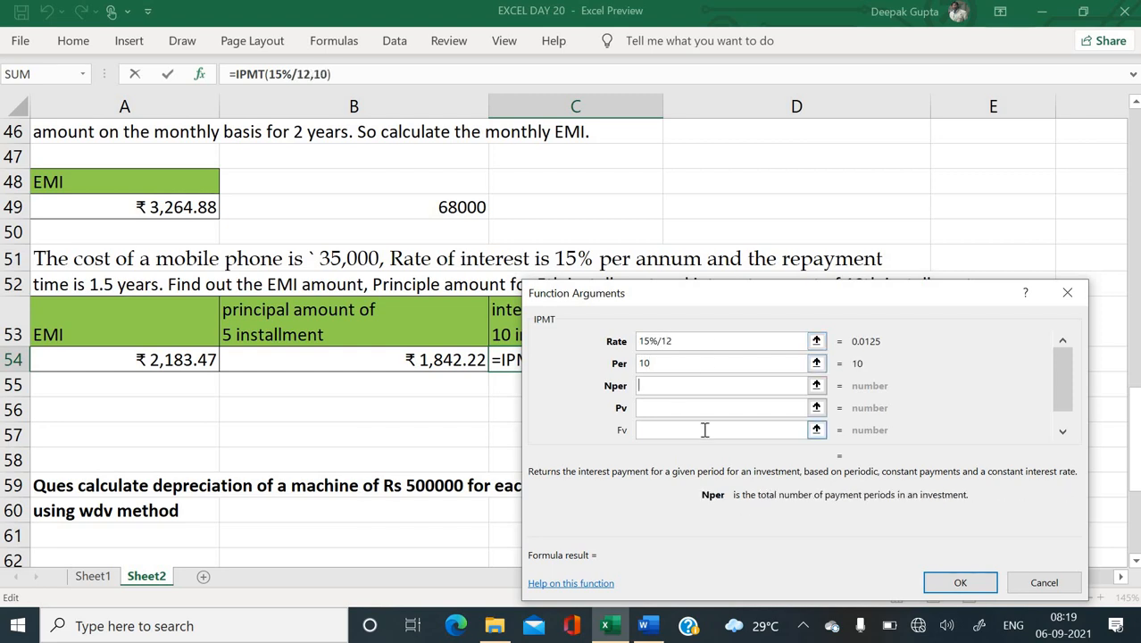
# - Complete C54's IPMT function with Nper 1.5*12 and Pv -35000, and enter the formula
pyautogui.write('1.5*12')
pyautogui.press('Tab')
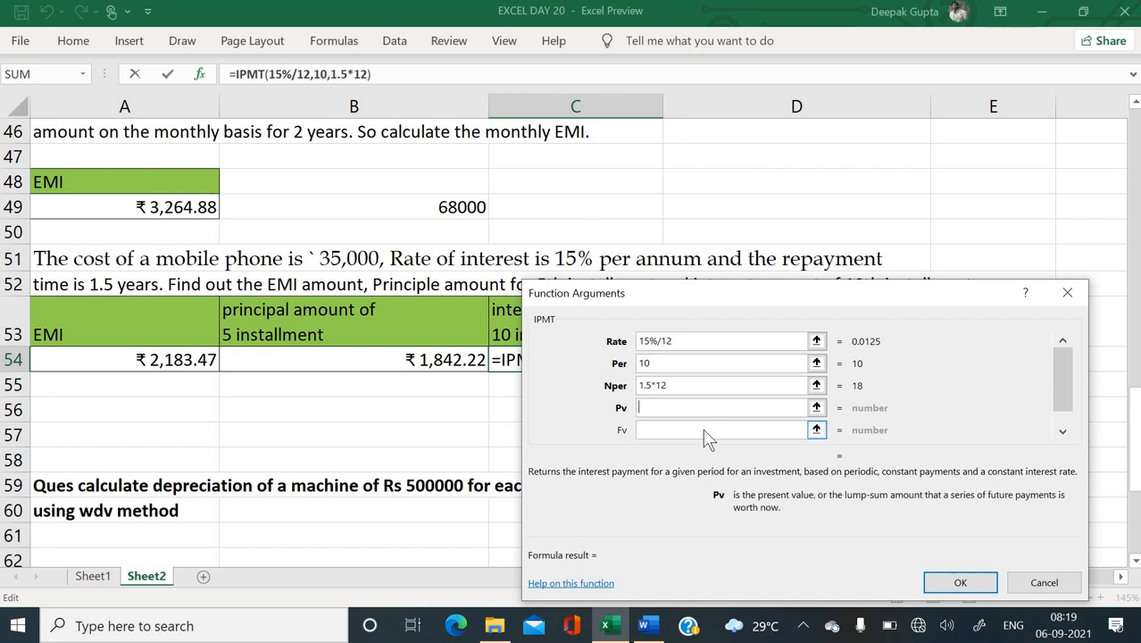
pyautogui.write('-35000')
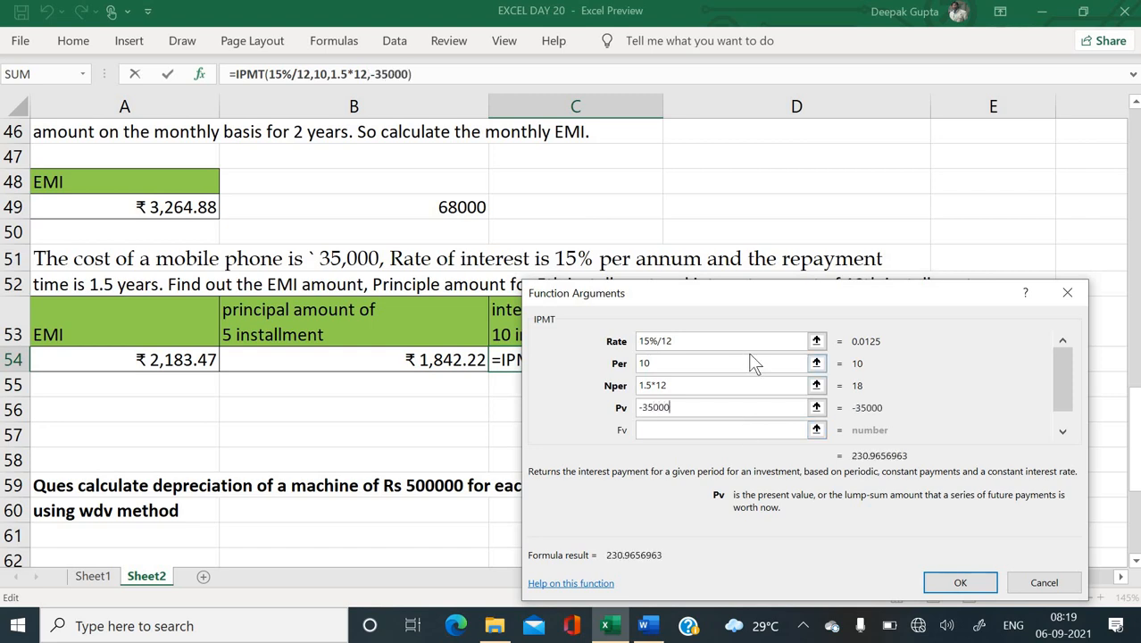
pyautogui.click(952, 585)
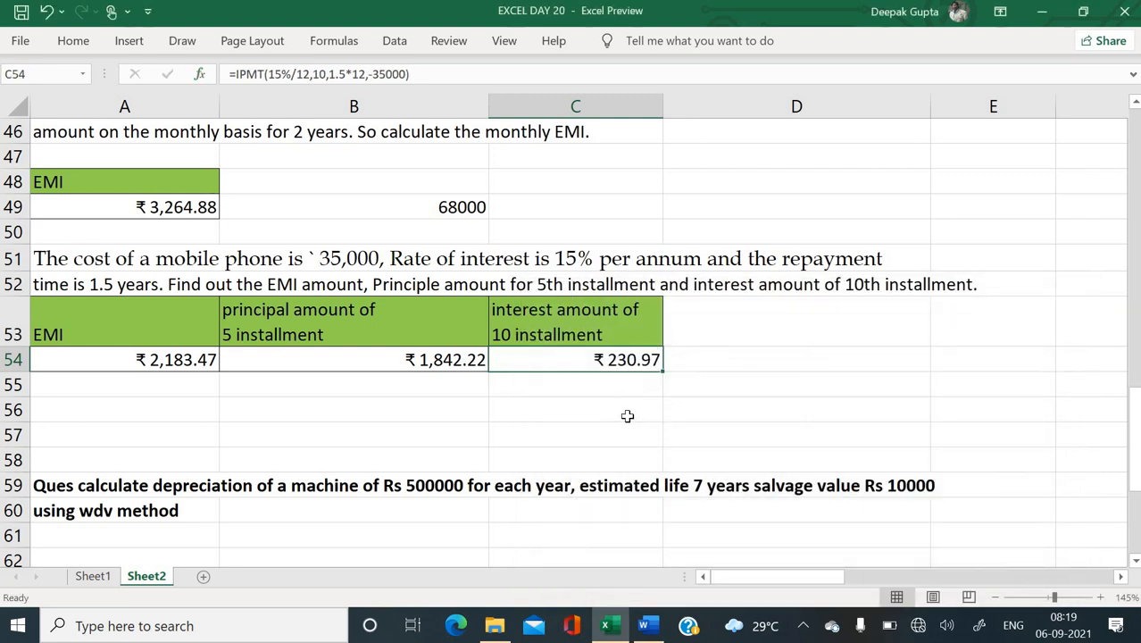
# - Read the machine depreciation question in rows 59 and 60 below the mobile phone exercise
pyautogui.click(415, 391)
pyautogui.scroll(-2, 415, 397)
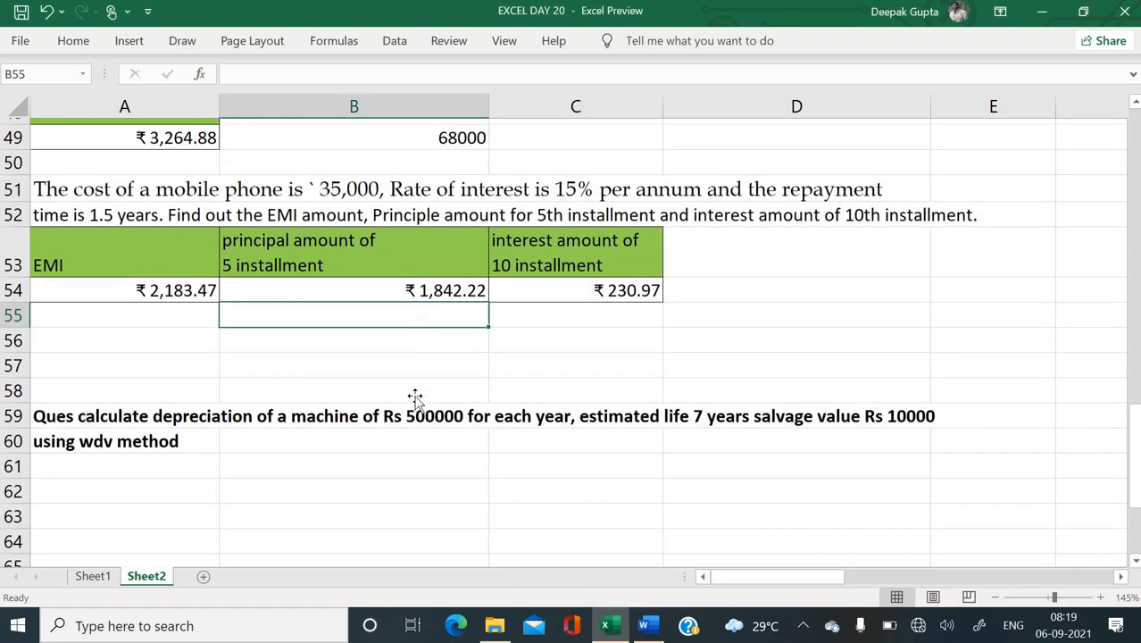
pyautogui.scroll(2, 415, 397)
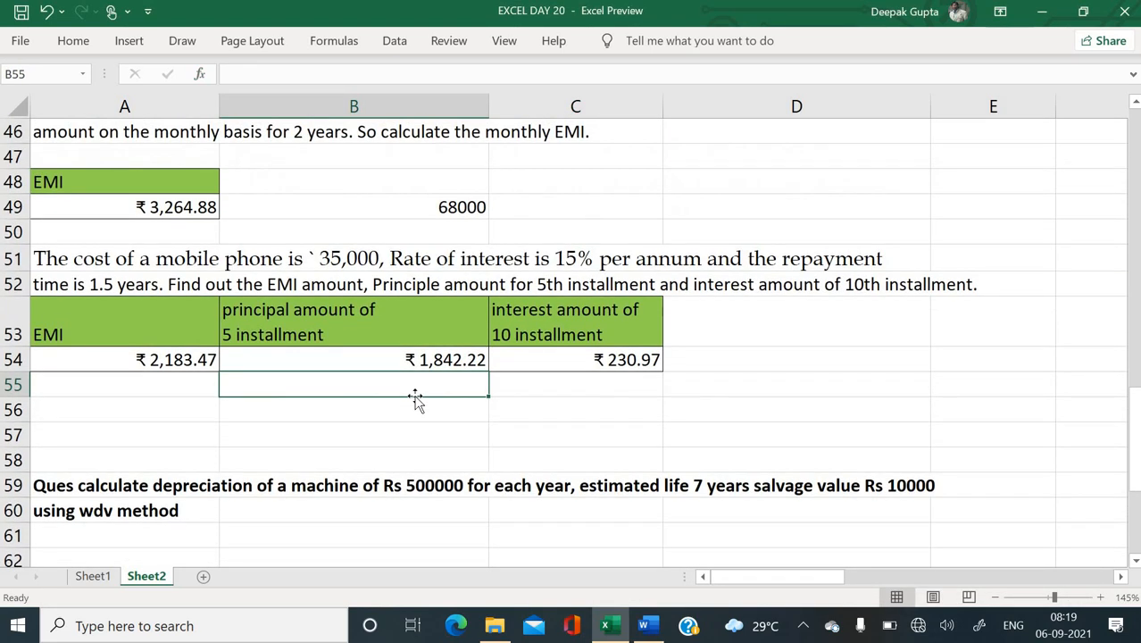
pyautogui.scroll(1, 415, 397)
pyautogui.scroll(-1, 415, 395)
pyautogui.moveTo(144, 482); pyautogui.dragTo(787, 518)
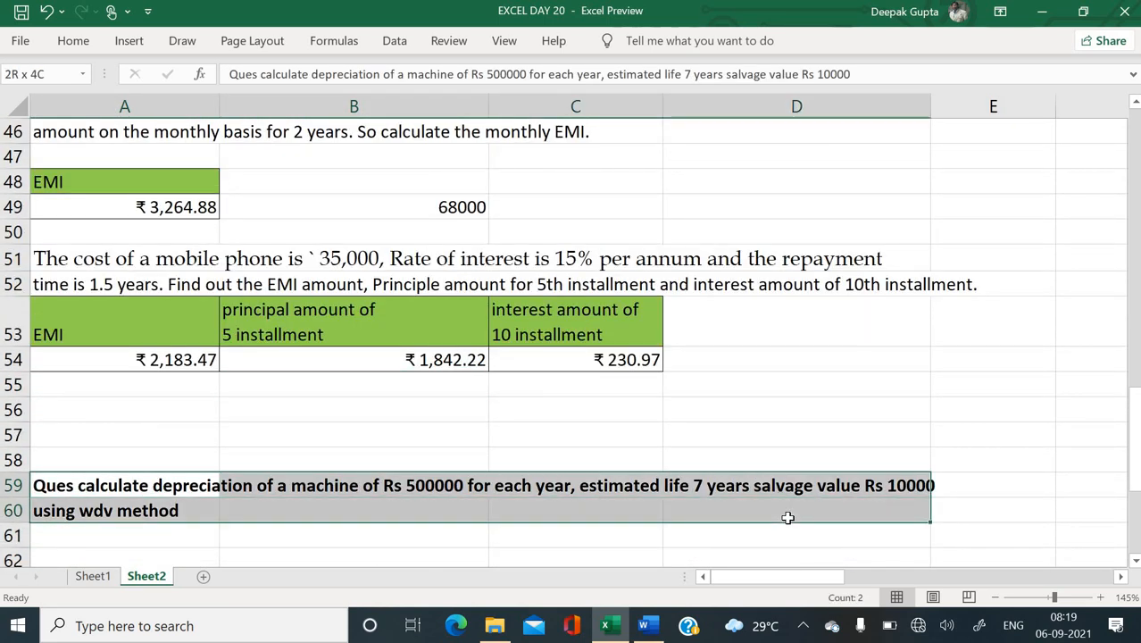
pyautogui.click(433, 437)
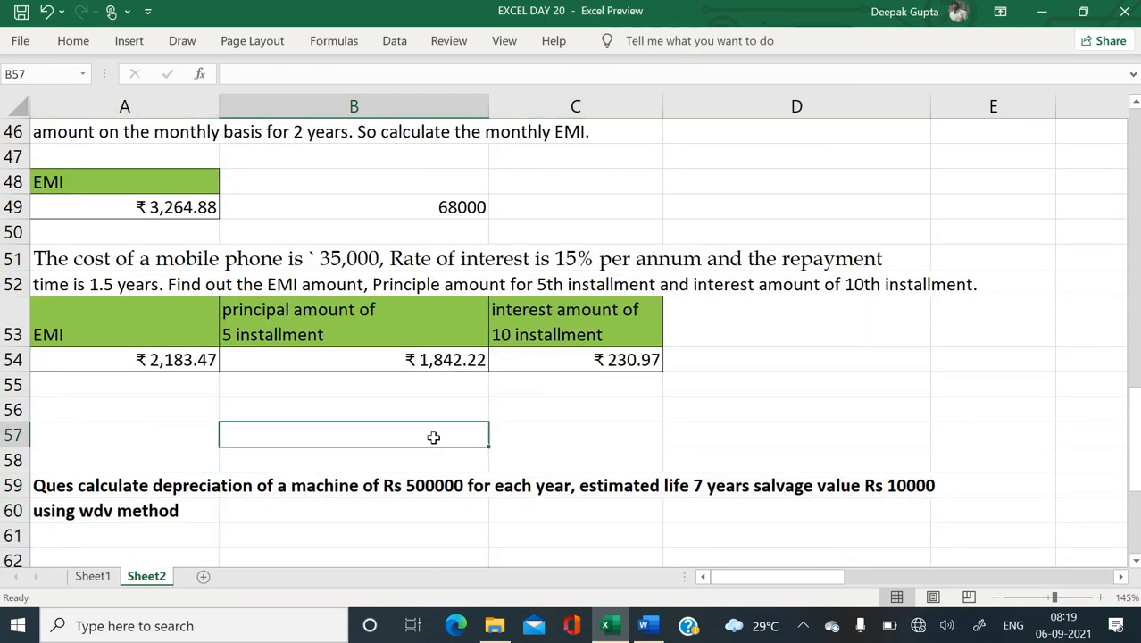
# - Switch to Sheet1 and examine the loan amount, interest and repayment inputs in B2:B4 for the EMI calculation
pyautogui.click(93, 576)
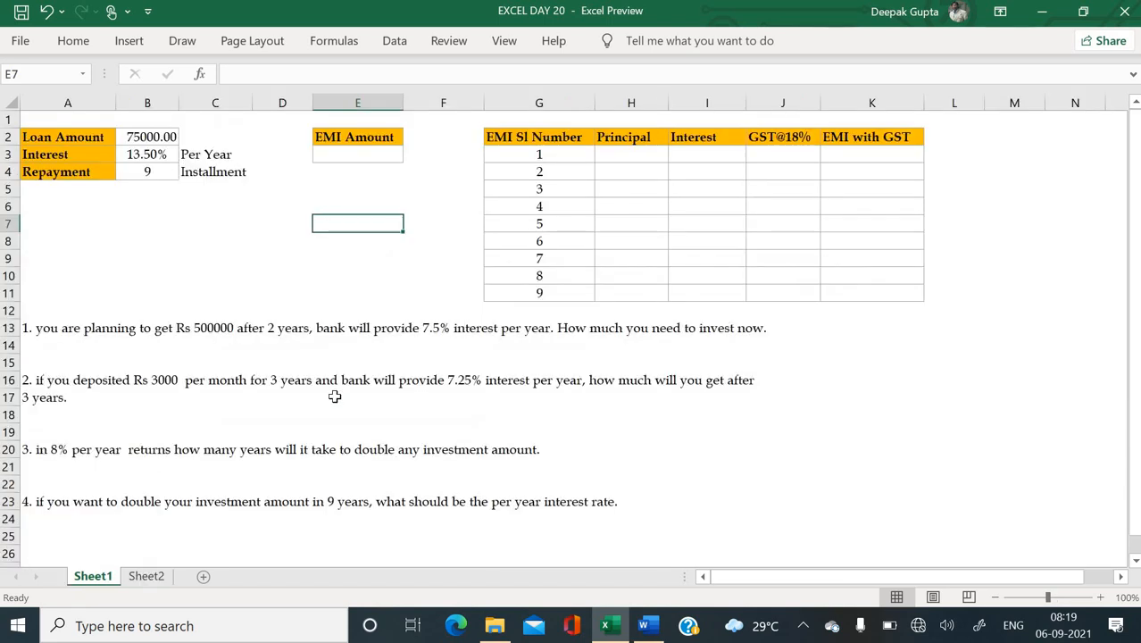
pyautogui.click(256, 188)
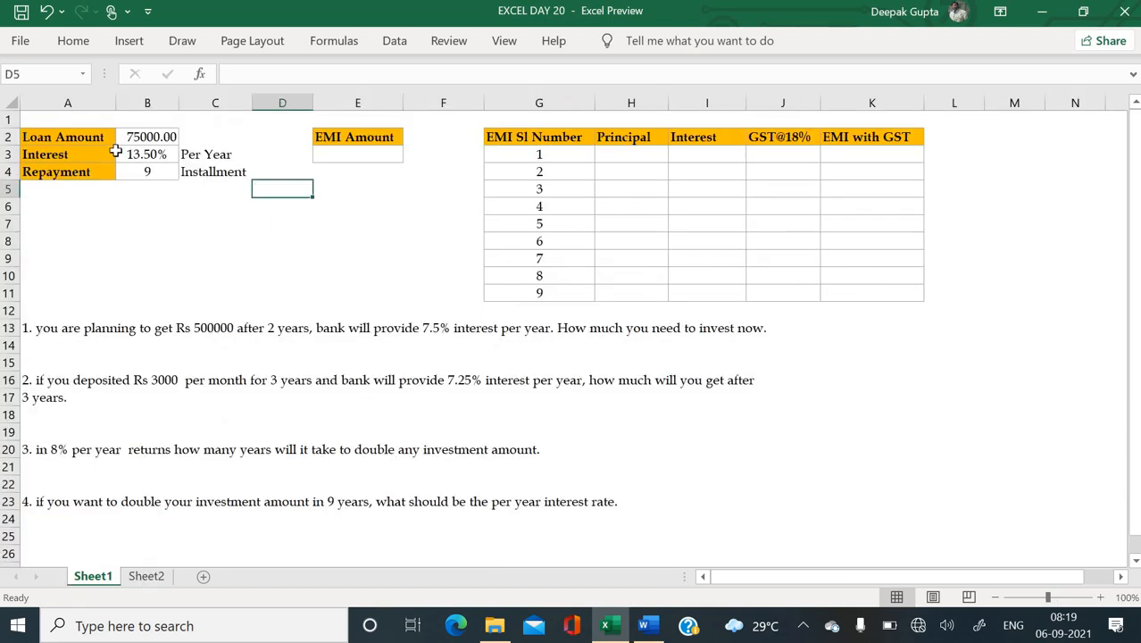
pyautogui.moveTo(136, 134); pyautogui.dragTo(143, 171)
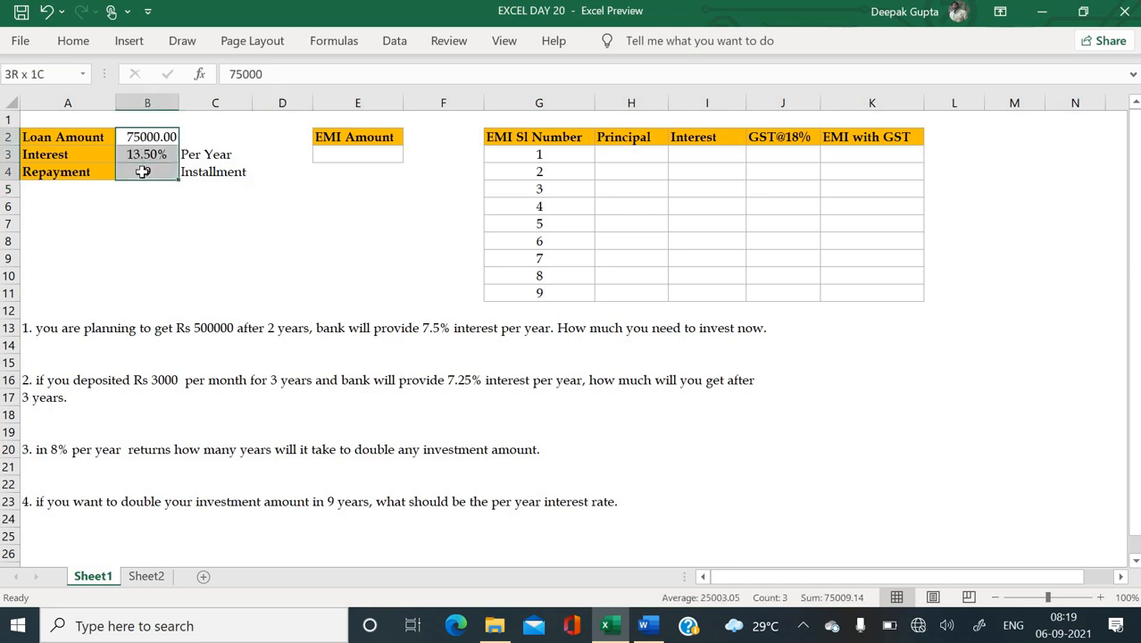
pyautogui.click(94, 139)
pyautogui.click(132, 140)
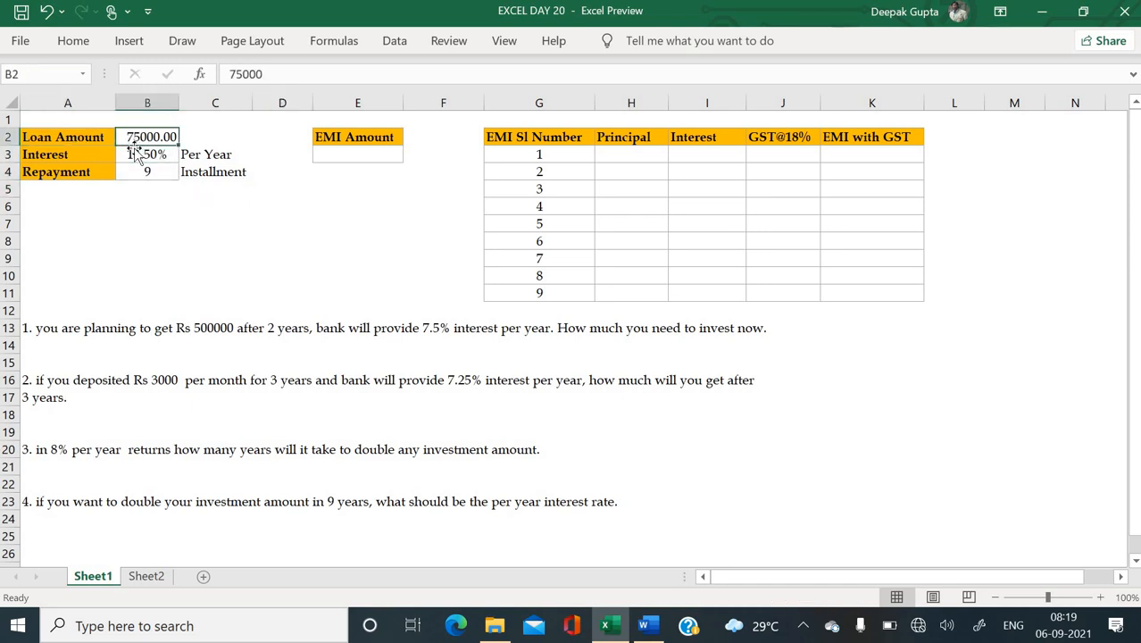
pyautogui.click(87, 159)
pyautogui.click(129, 159)
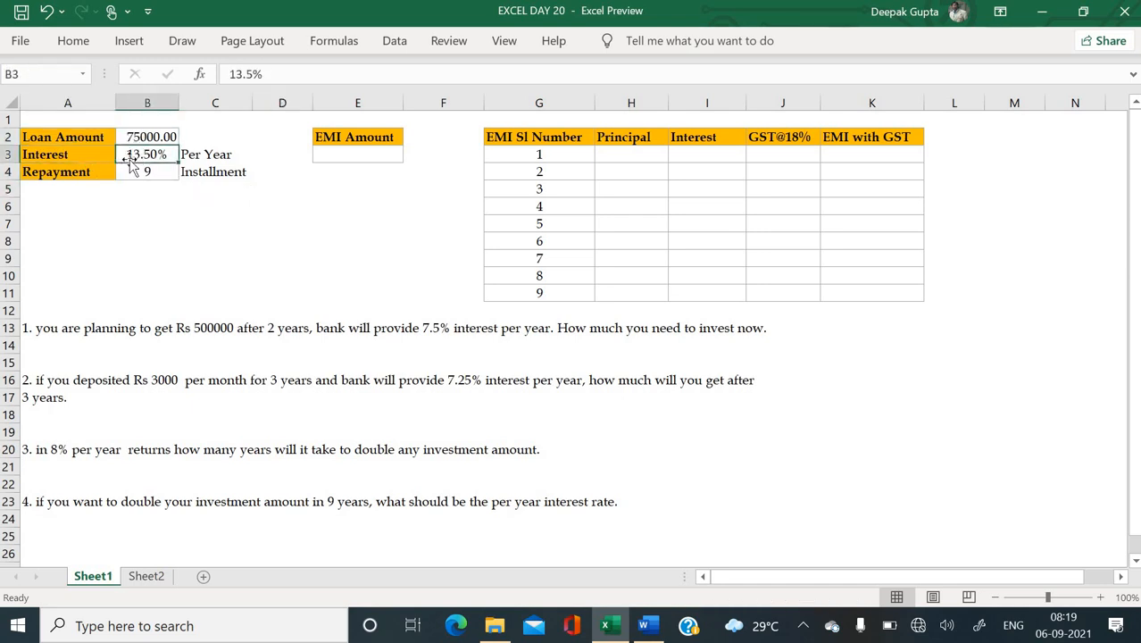
pyautogui.click(102, 169)
pyautogui.click(145, 169)
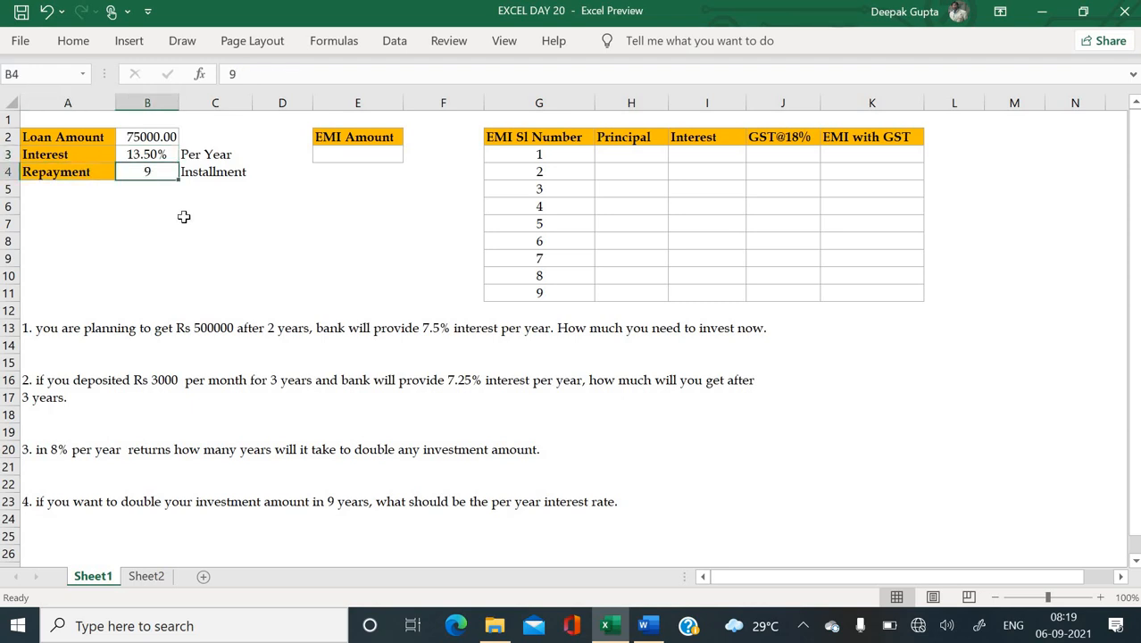
pyautogui.click(342, 156)
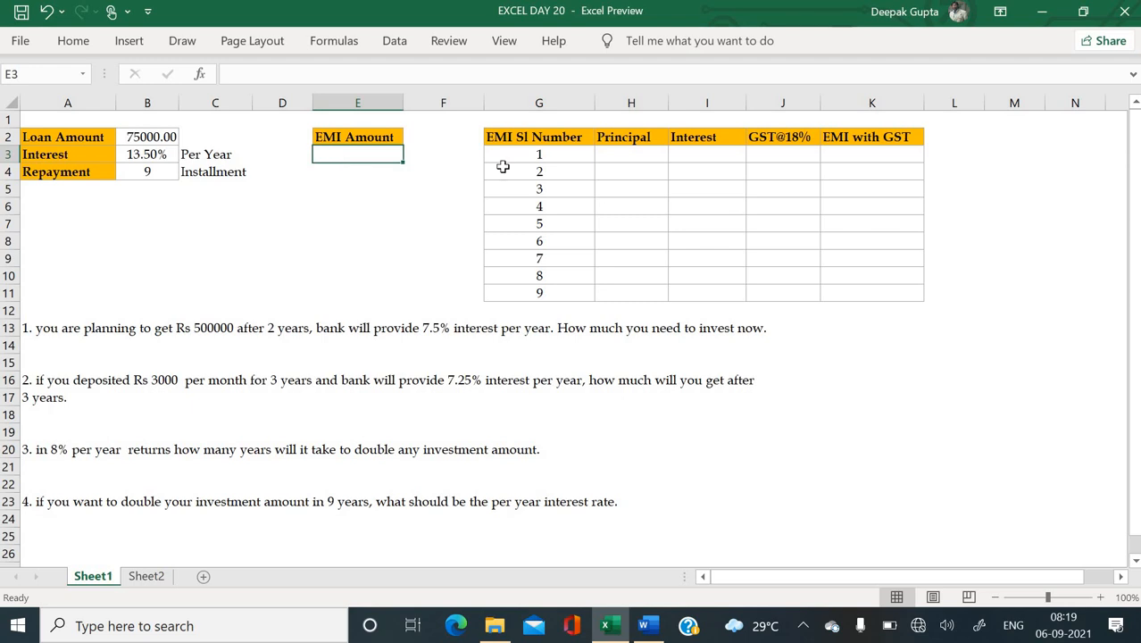
pyautogui.click(159, 170)
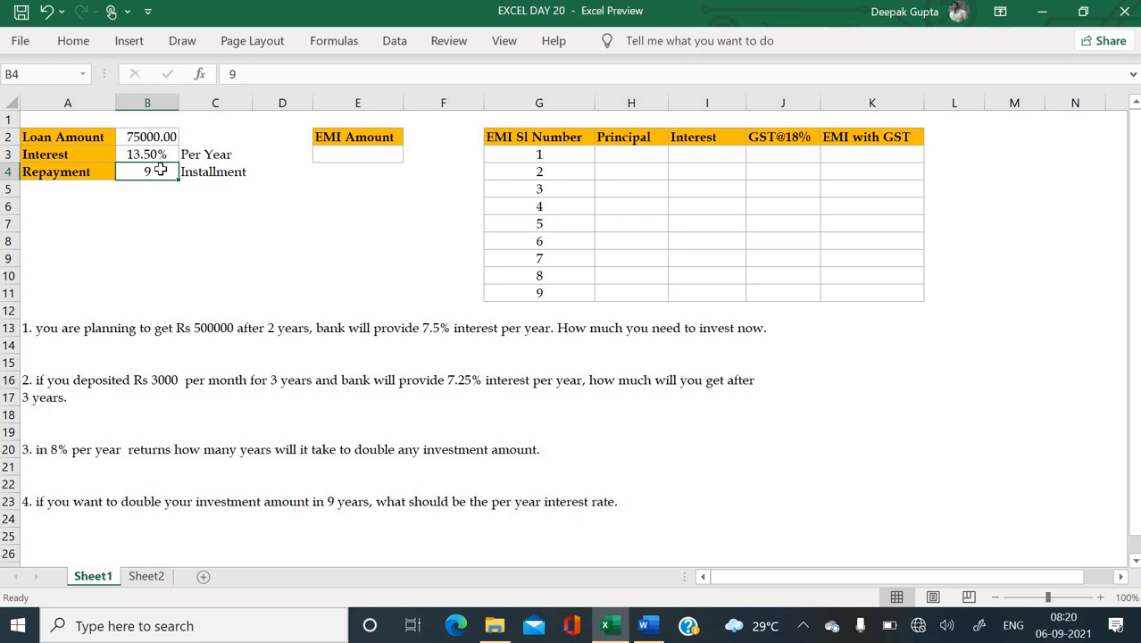
# - Begin a PMT function in E3 with Rate B3/12 and Nper 9 for the EMI amount
pyautogui.click(350, 154)
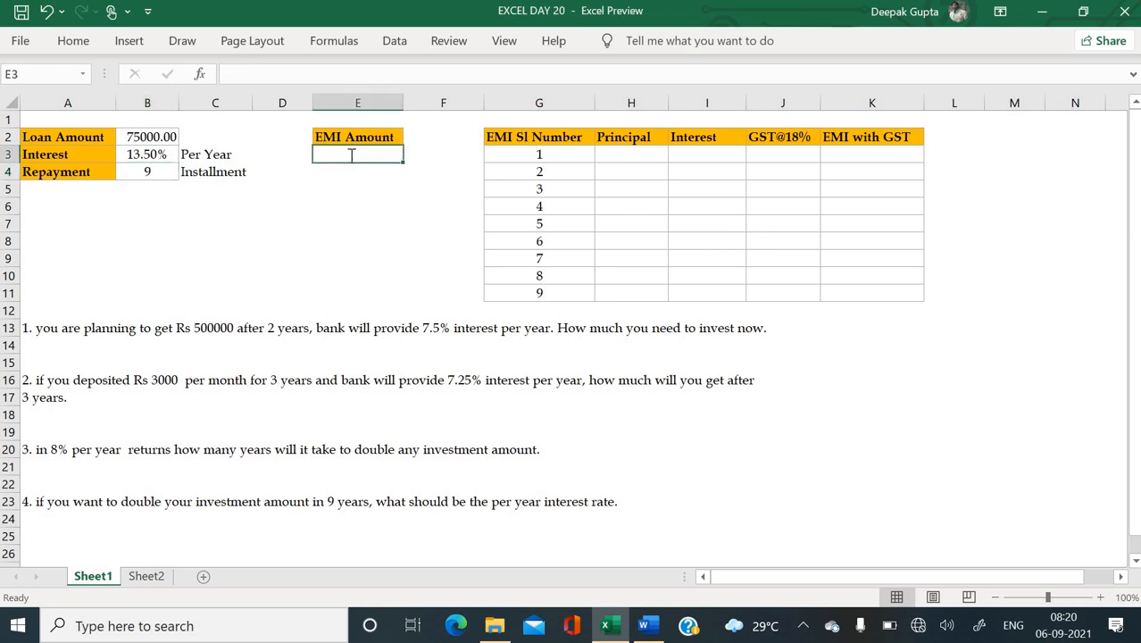
pyautogui.write('=pmt(')
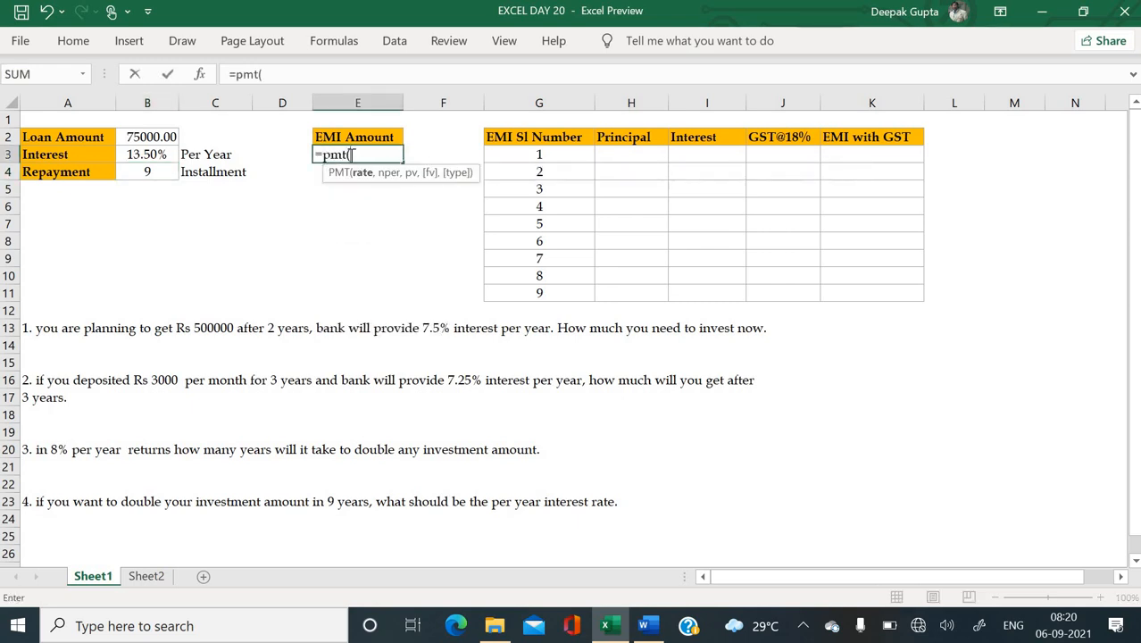
pyautogui.hotkey('ctrl', 'a')
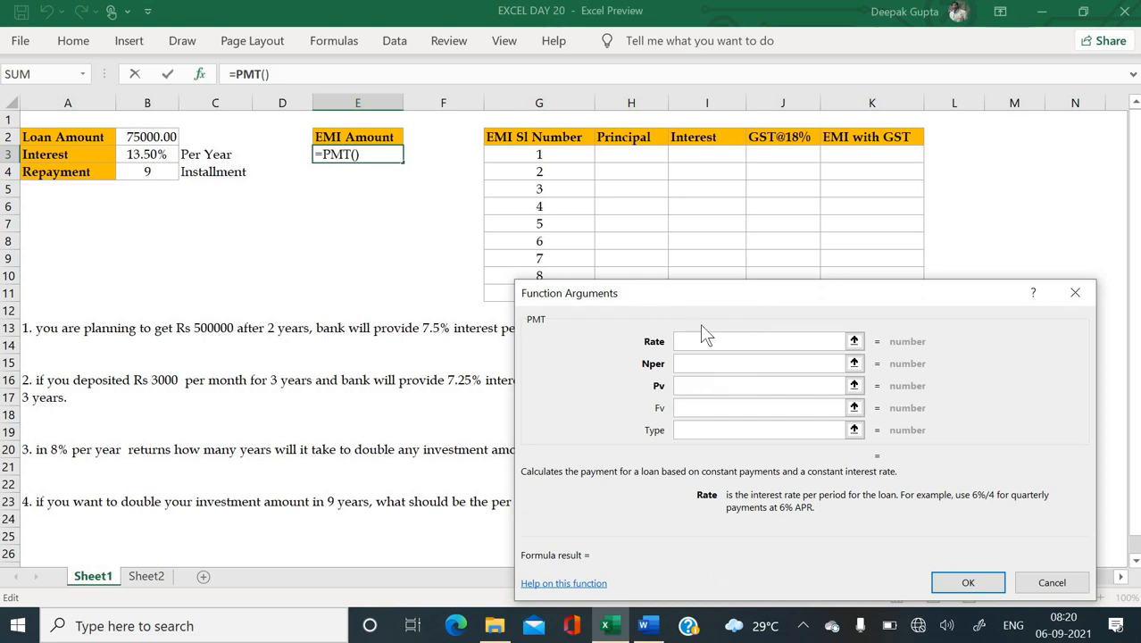
pyautogui.click(153, 157)
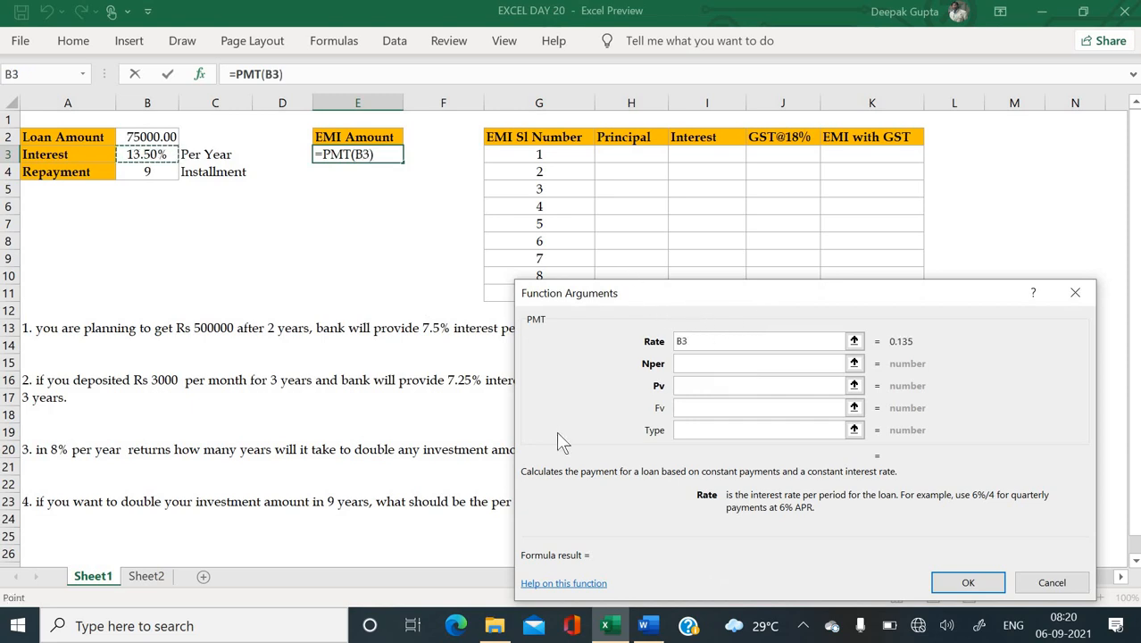
pyautogui.write('/12')
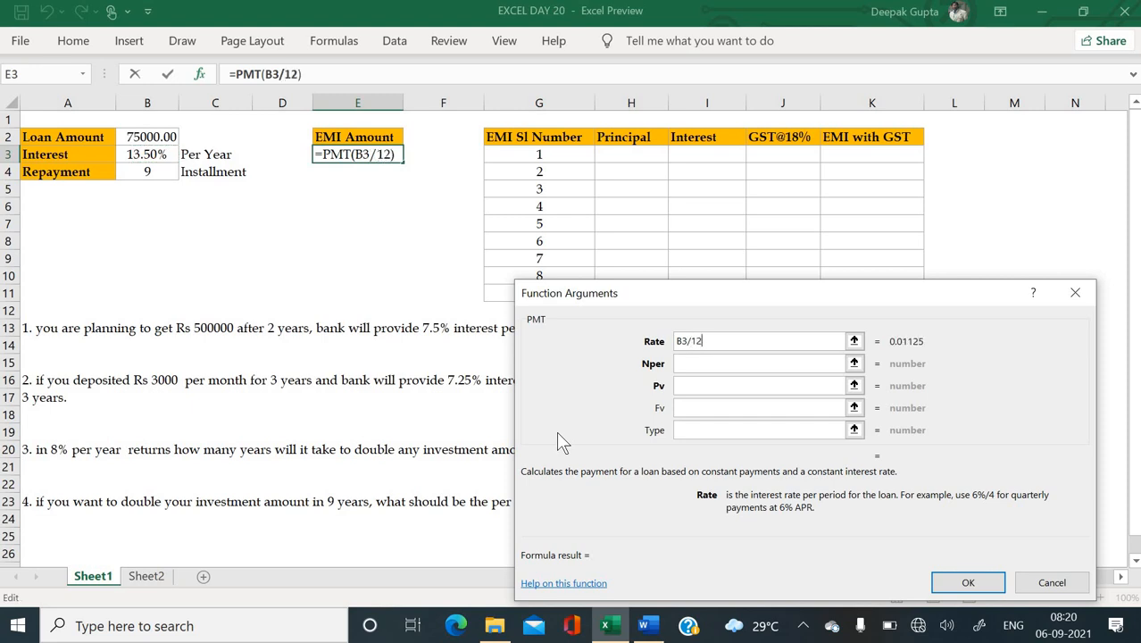
pyautogui.press('Tab')
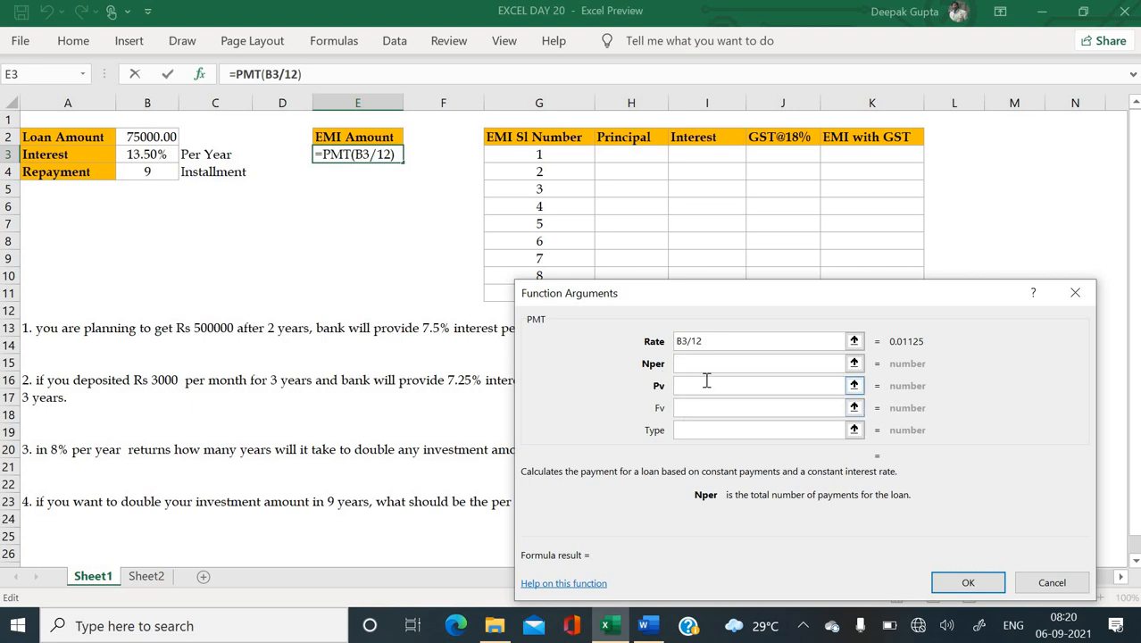
pyautogui.write('9')
pyautogui.press('Tab')
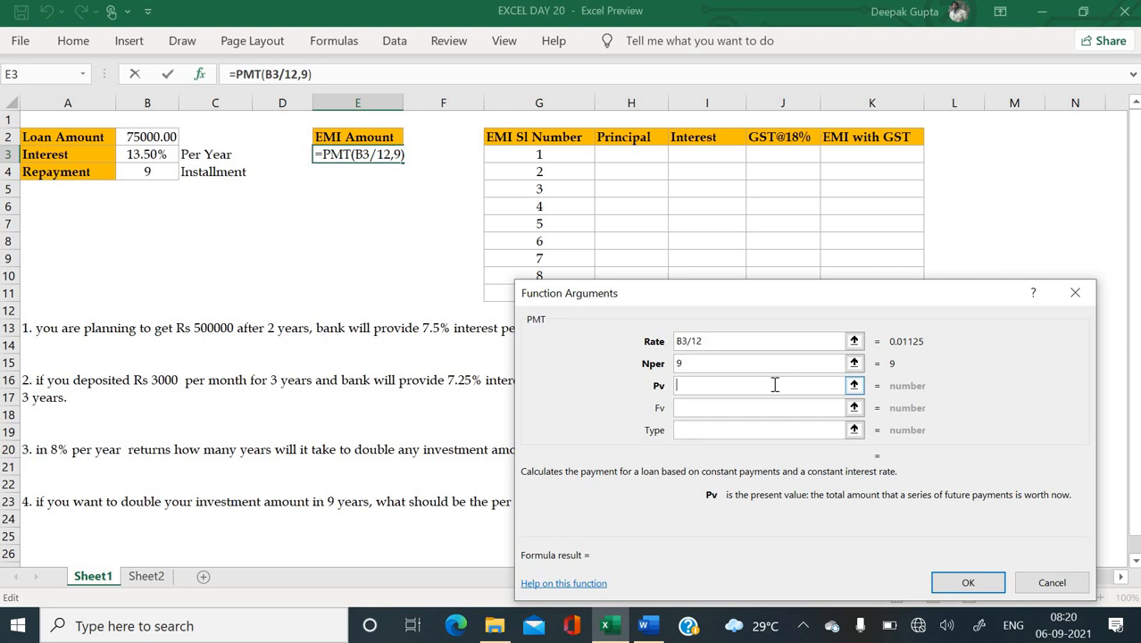
# - Set the Pv argument of E3's PMT function to -B2, leave Type empty and enter the formula
pyautogui.write('-')
pyautogui.click(137, 143)
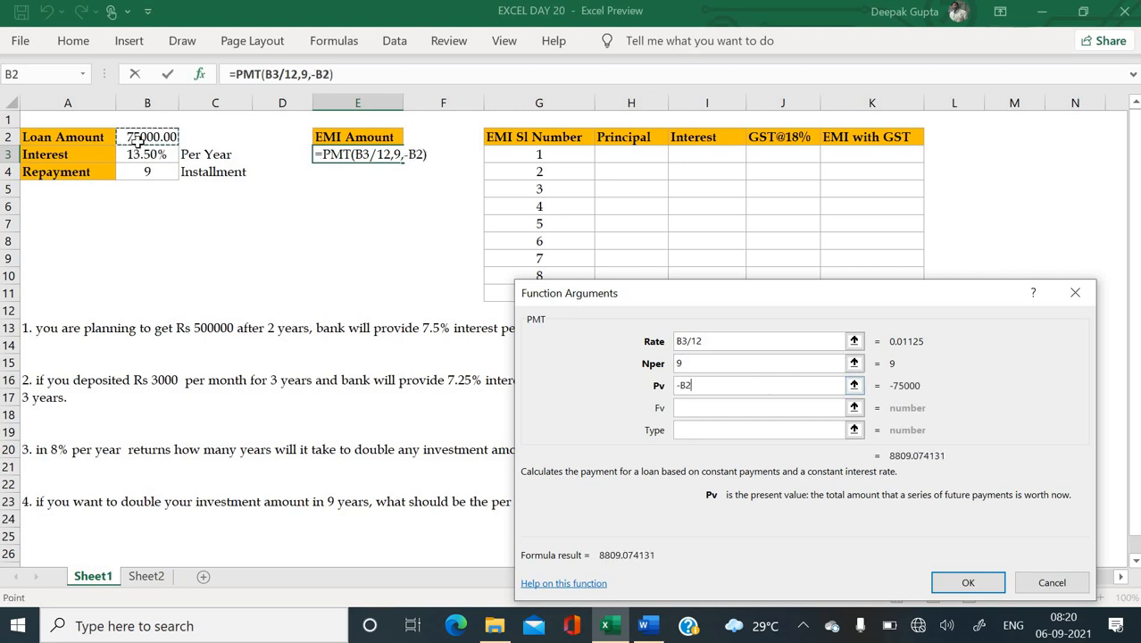
pyautogui.click(711, 430)
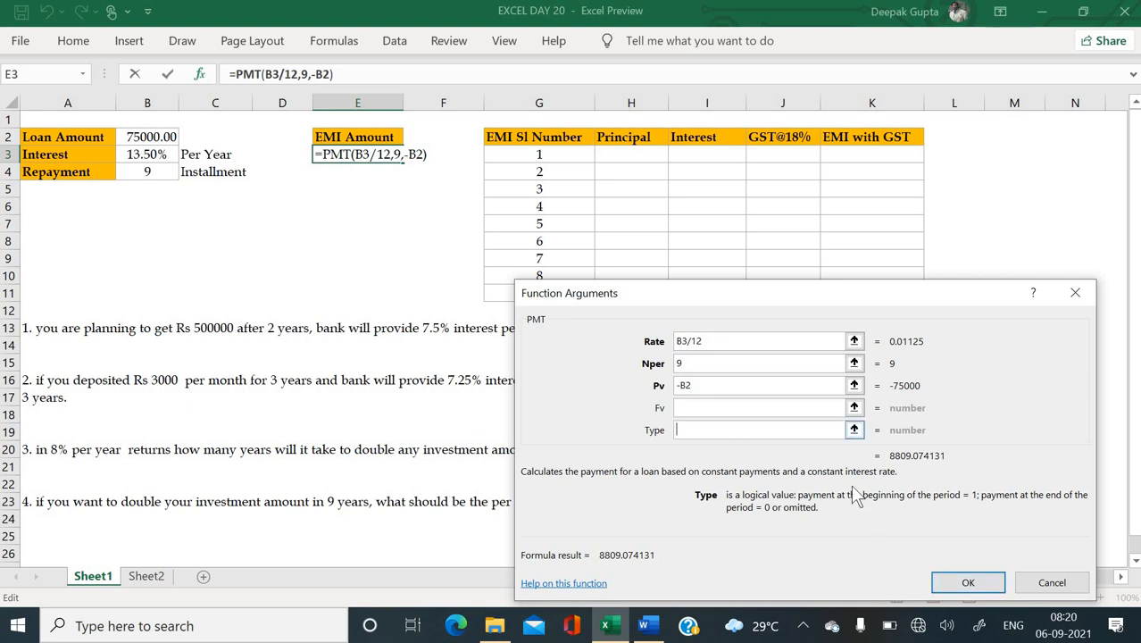
pyautogui.click(971, 582)
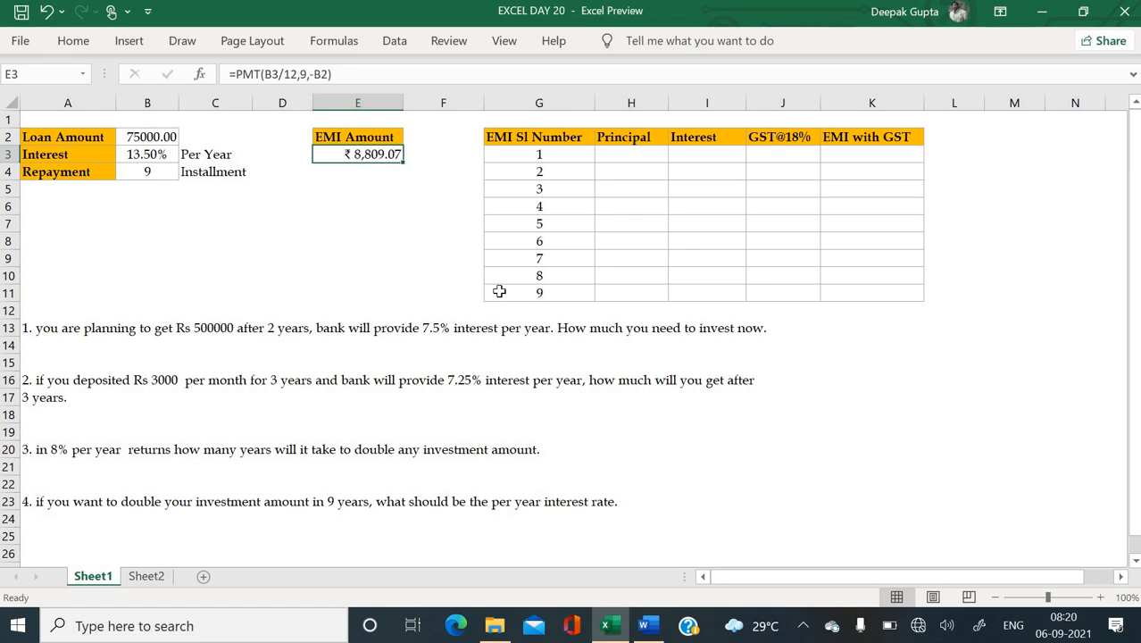
# - Calculate the total repayment in E5 with =E3*9 and compare it with the loan amount in B2
pyautogui.click(368, 192)
pyautogui.write('=')
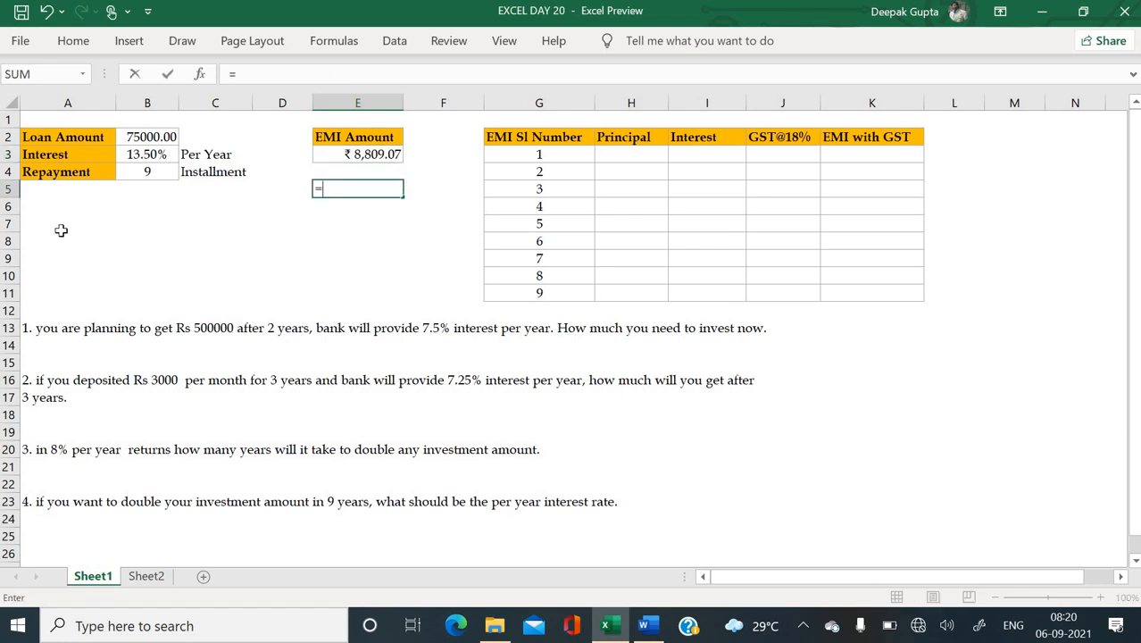
pyautogui.press('Up')
pyautogui.press('Up')
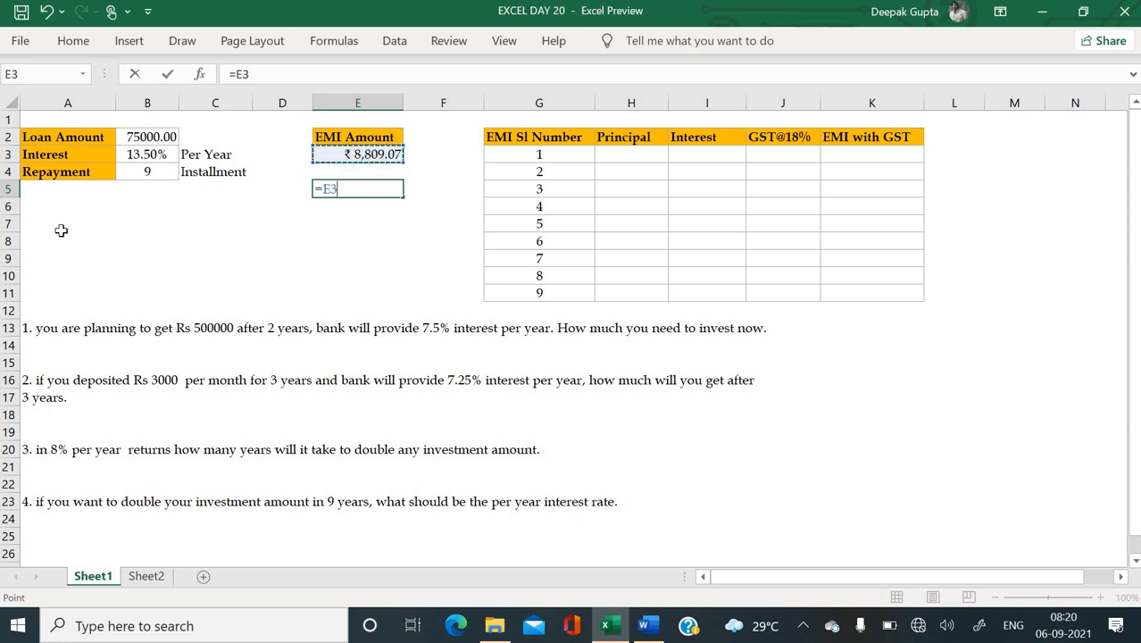
pyautogui.write('*9')
pyautogui.press('Return')
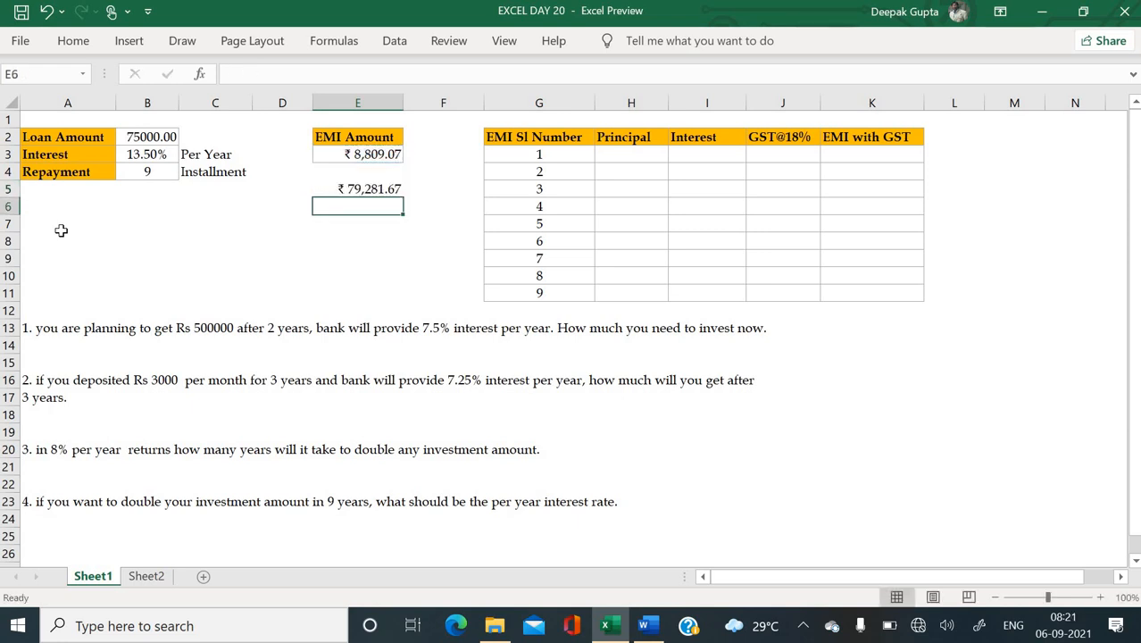
pyautogui.click(141, 138)
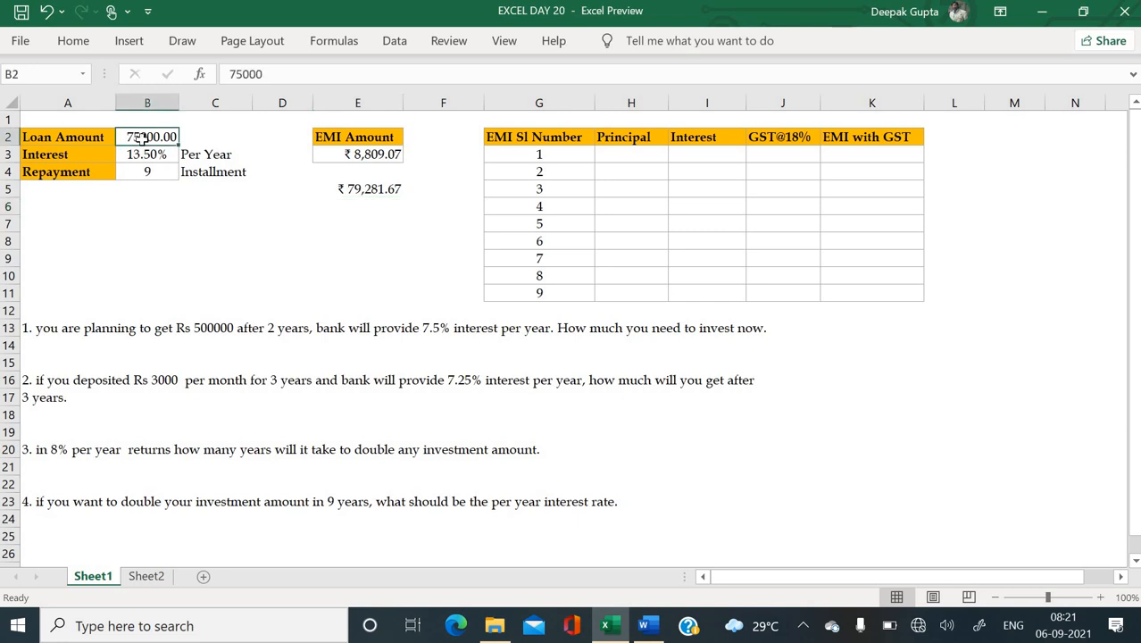
# - Begin a PPMT function in H3 for the first installment's principal with Rate B3/12
pyautogui.click(386, 190)
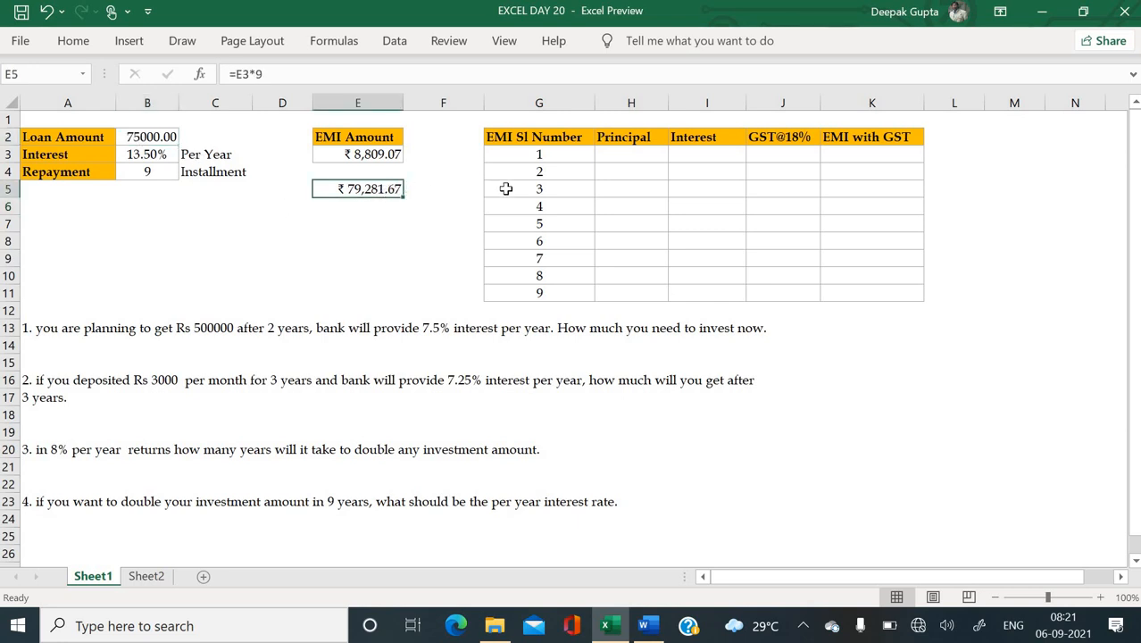
pyautogui.click(632, 154)
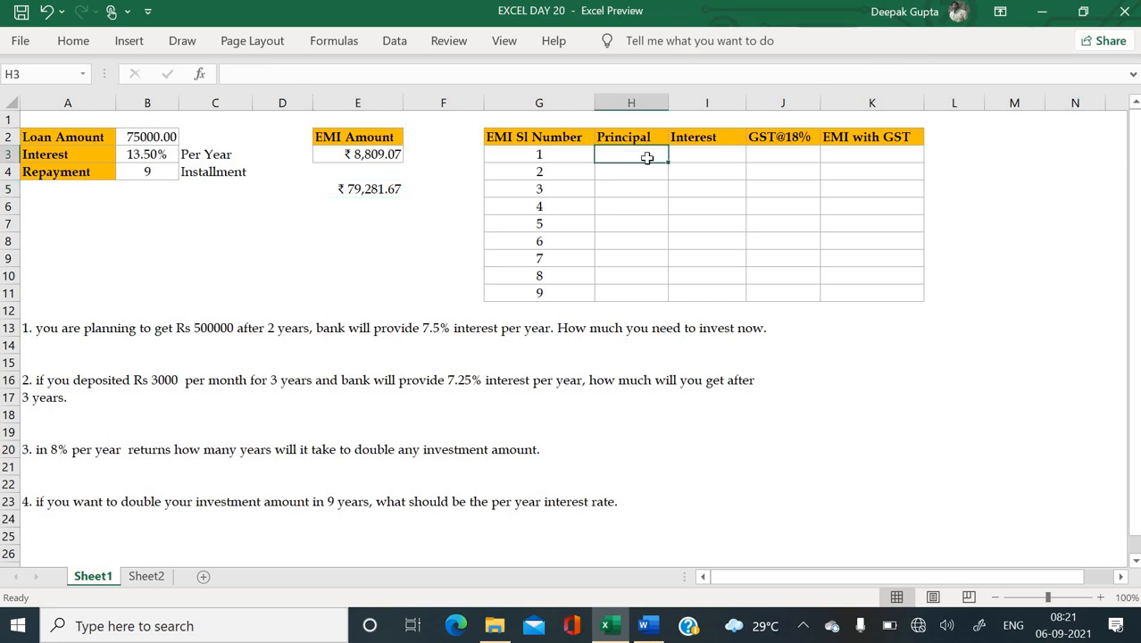
pyautogui.click(730, 155)
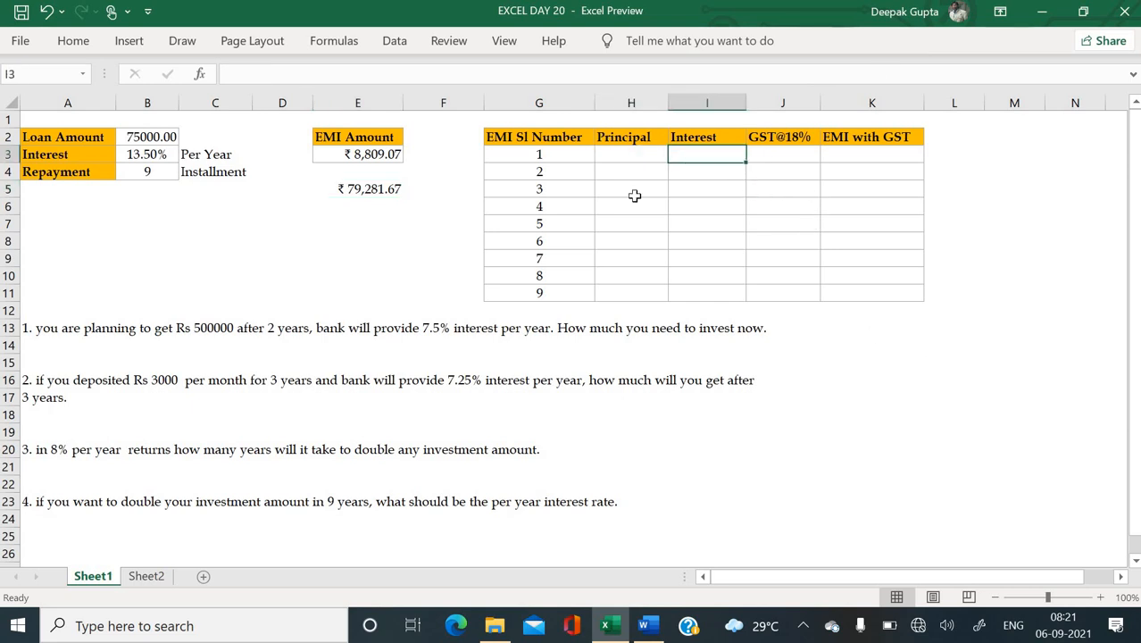
pyautogui.click(614, 157)
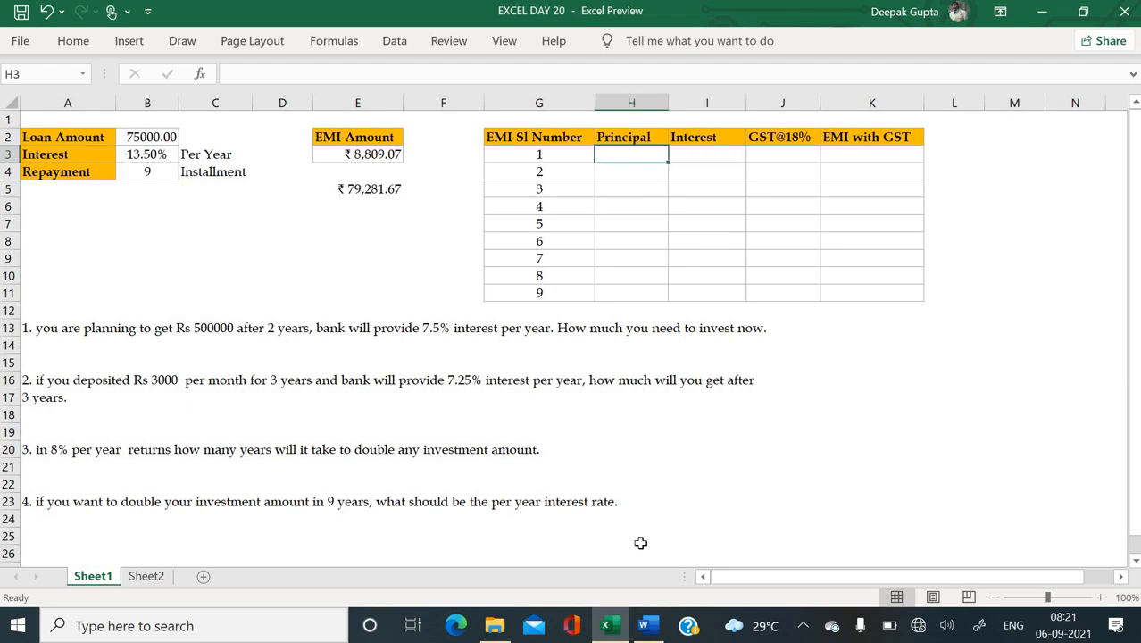
pyautogui.write('=ppmt')
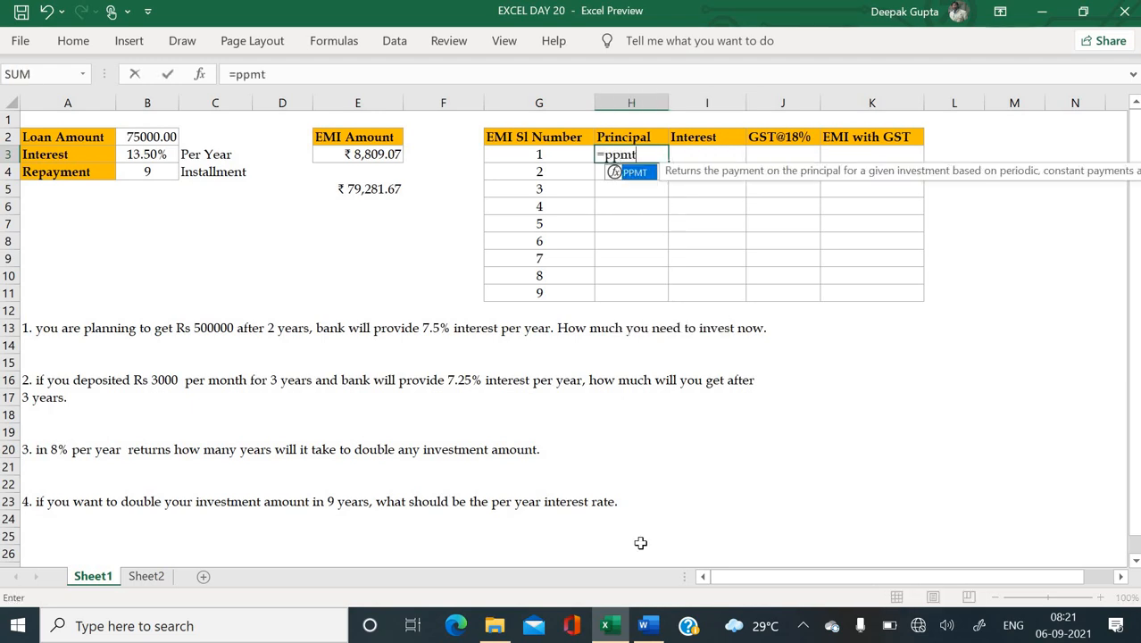
pyautogui.write('(')
pyautogui.hotkey('ctrl', 'a')
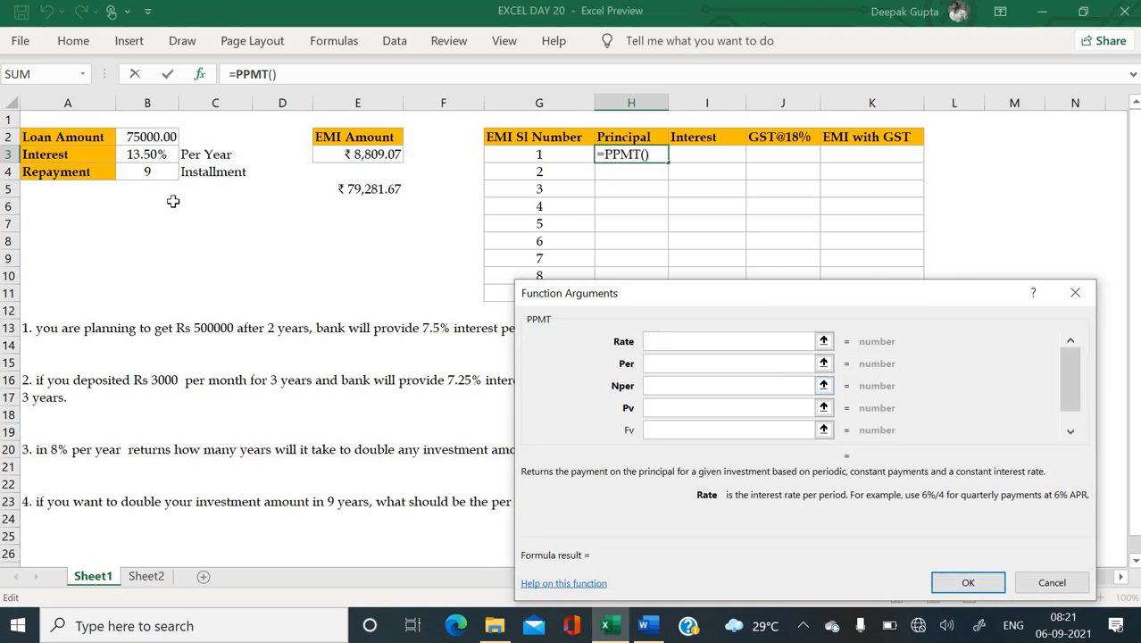
pyautogui.click(148, 156)
pyautogui.write('/12')
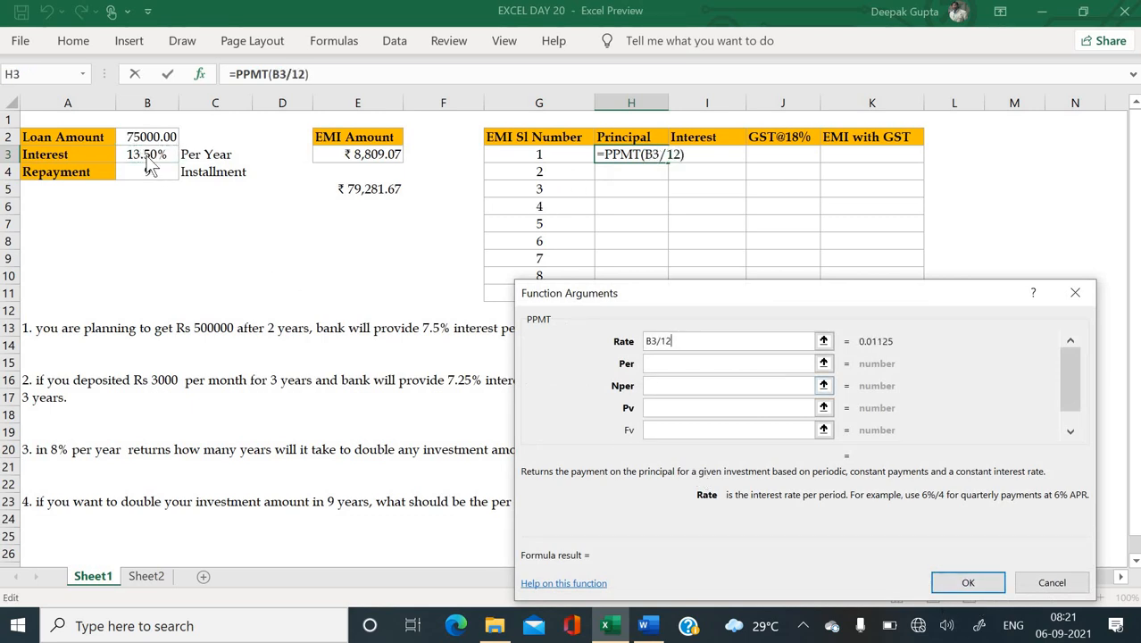
pyautogui.press('Tab')
pyautogui.click(147, 171)
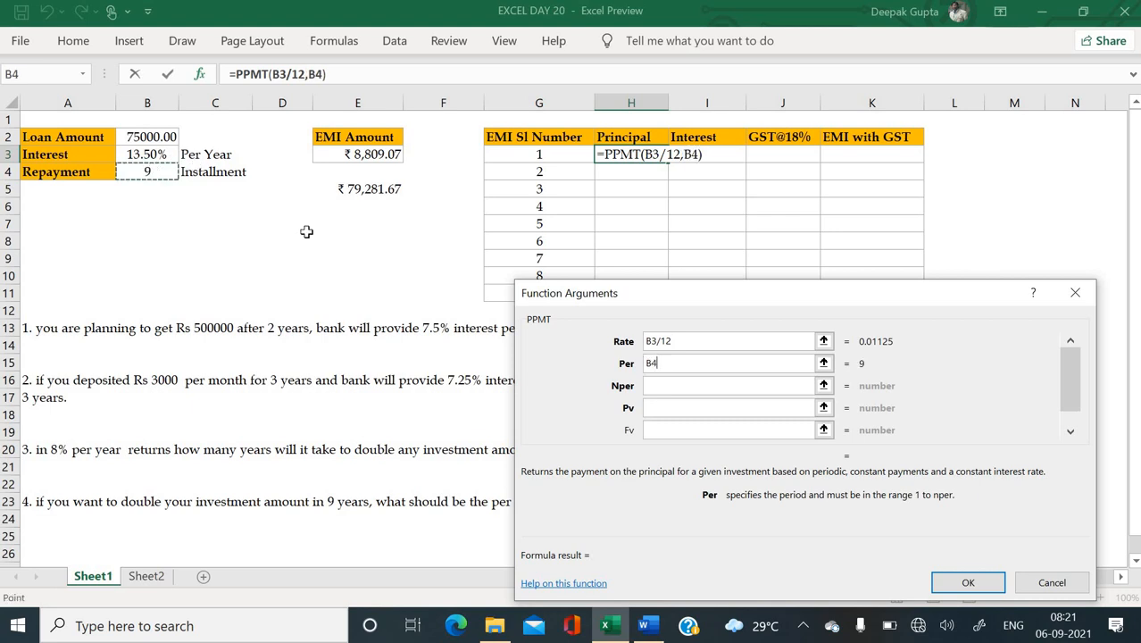
pyautogui.click(693, 385)
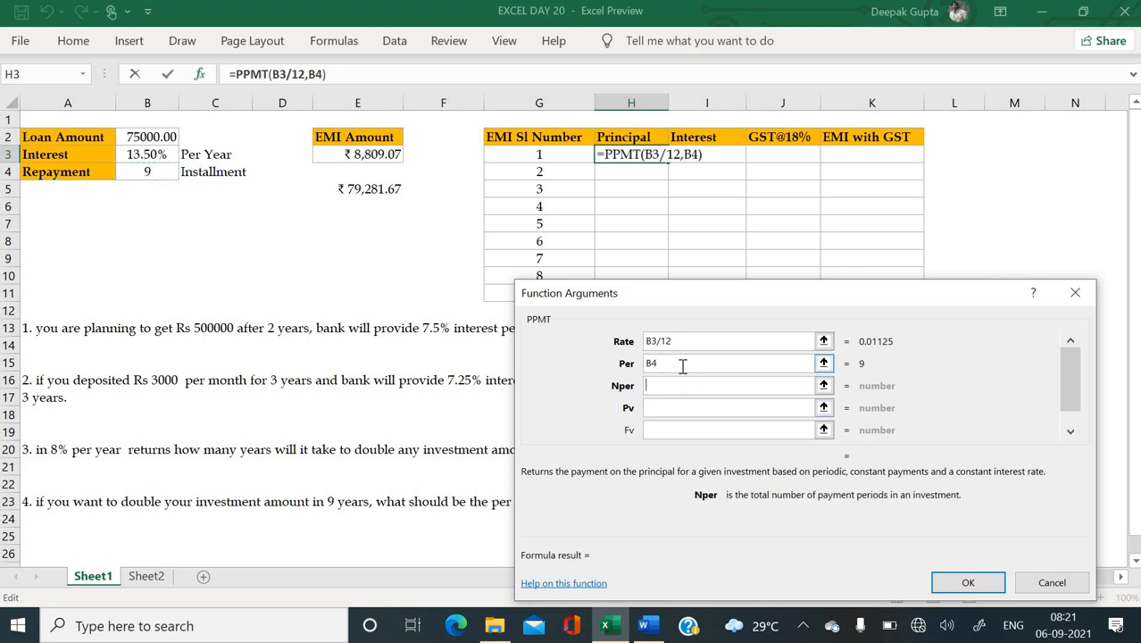
pyautogui.click(682, 363)
pyautogui.press('BackSpace')
pyautogui.press('BackSpace')
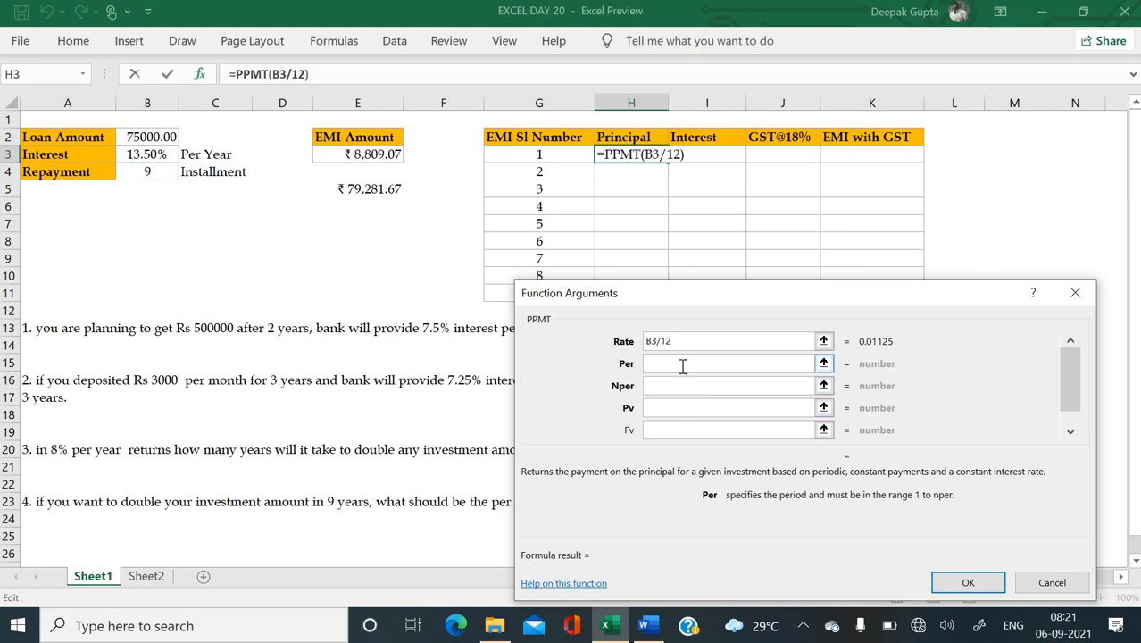
# - Set H3's PPMT arguments Per to G3, Nper to B4 and Pv to -B2, and enter the formula
pyautogui.click(538, 154)
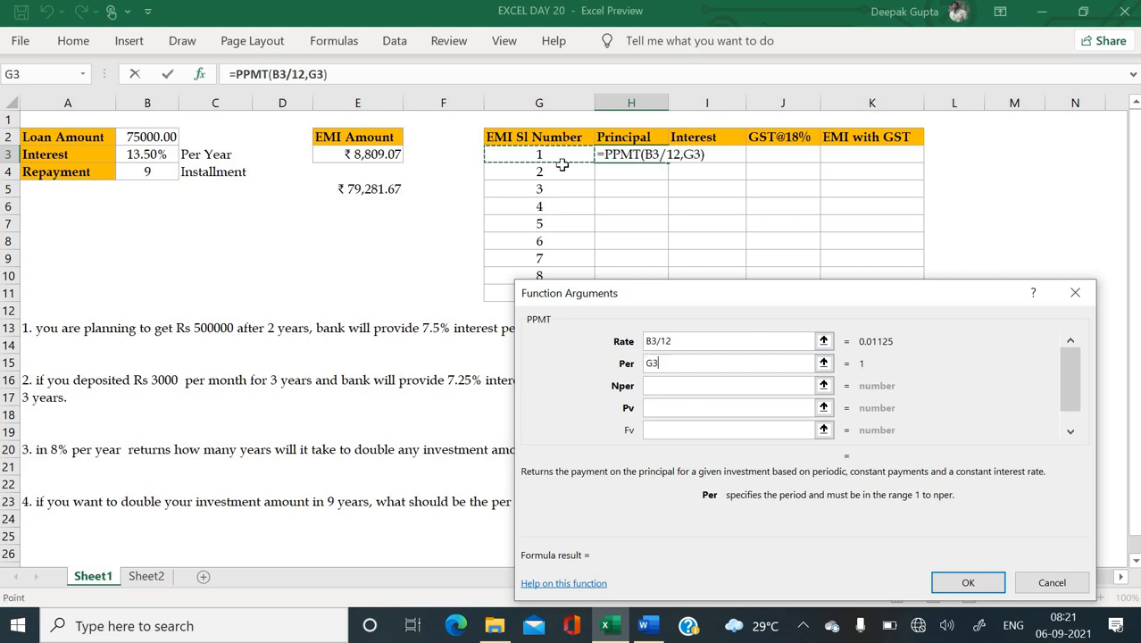
pyautogui.click(685, 385)
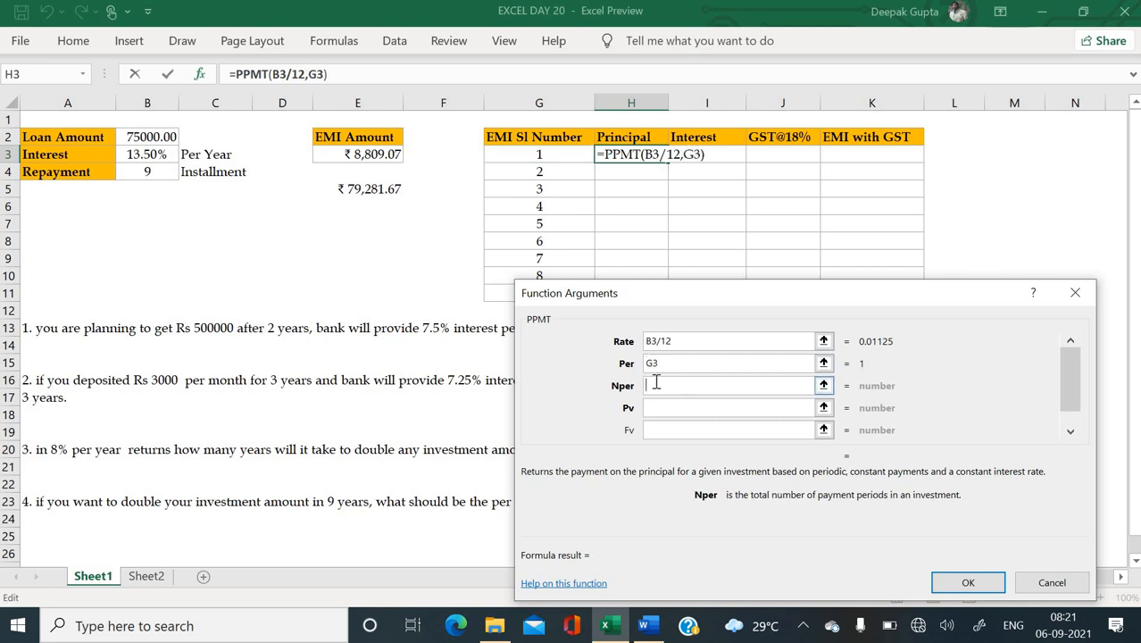
pyautogui.click(147, 171)
pyautogui.click(707, 411)
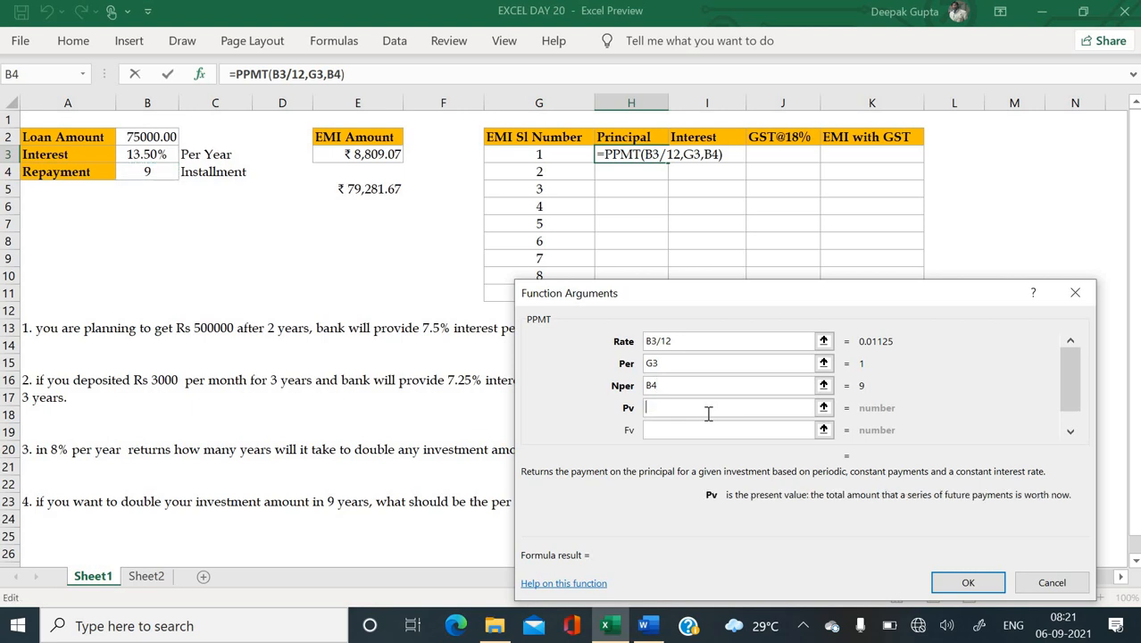
pyautogui.write('-')
pyautogui.click(163, 135)
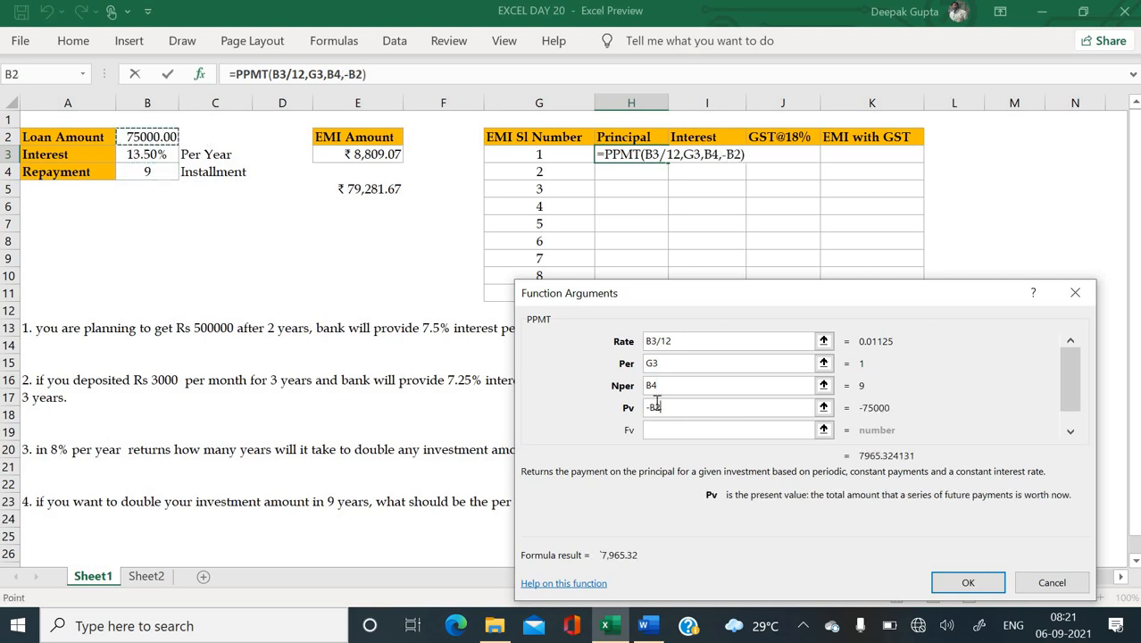
pyautogui.click(964, 582)
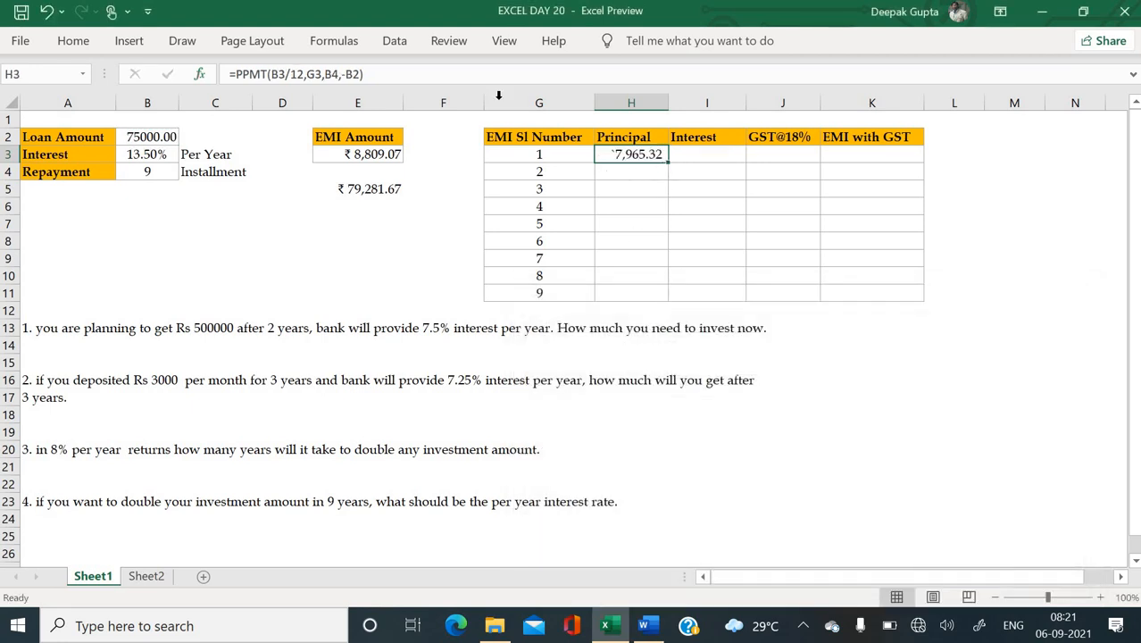
# - Make the B3, B4 and B2 references in H3's PPMT formula absolute and fill the formula down through H11
pyautogui.click(200, 74)
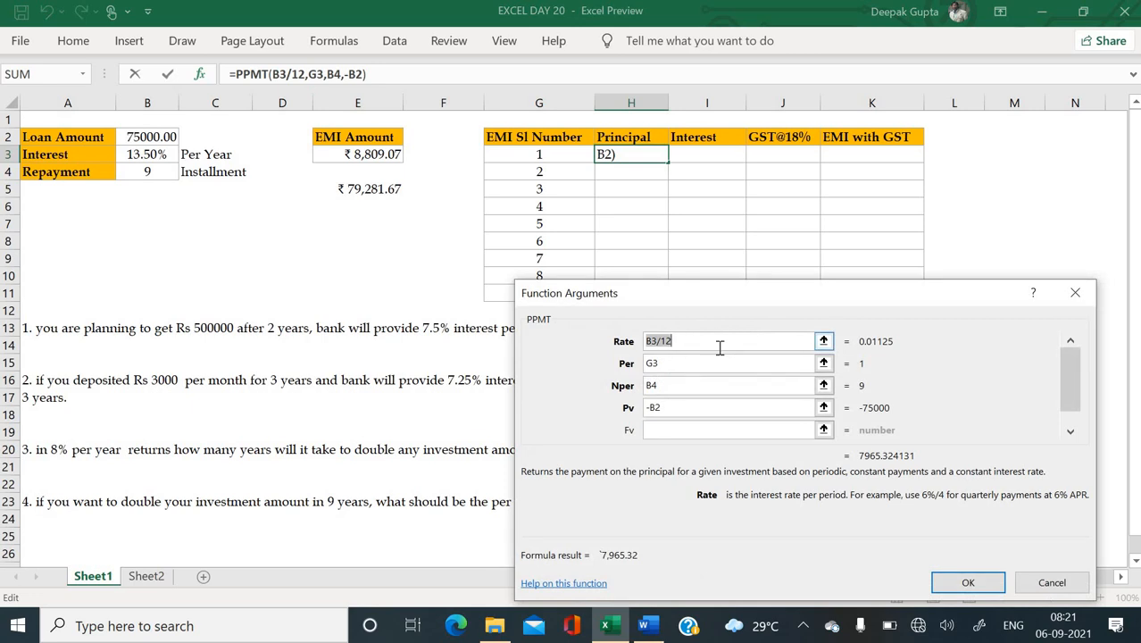
pyautogui.press('F4')
pyautogui.press('Tab')
pyautogui.press('Tab')
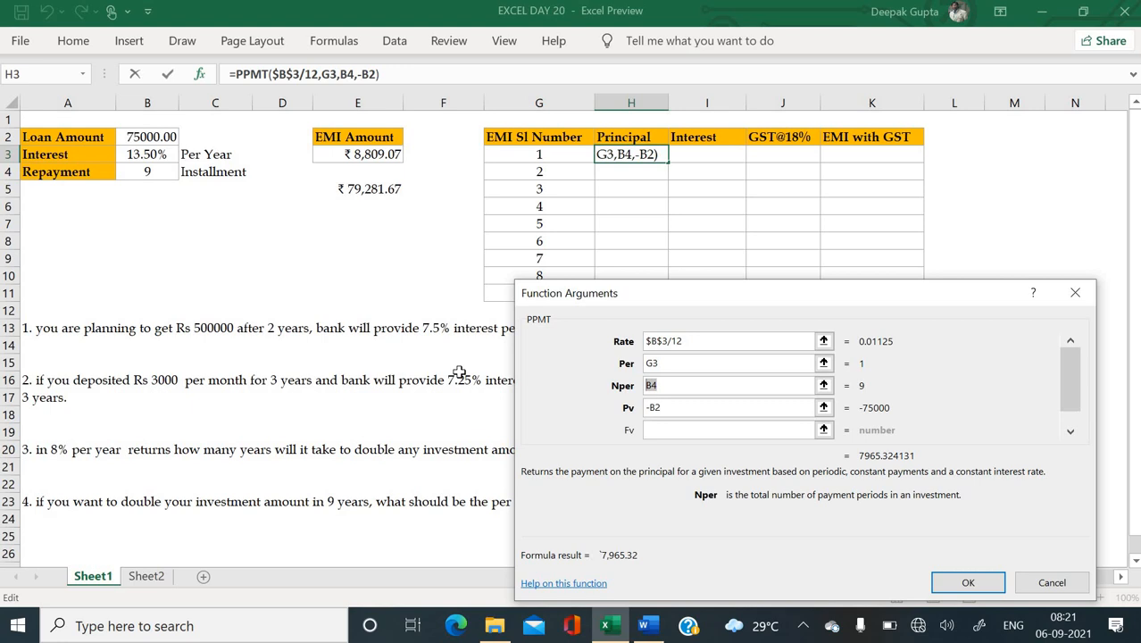
pyautogui.press('F4')
pyautogui.click(681, 411)
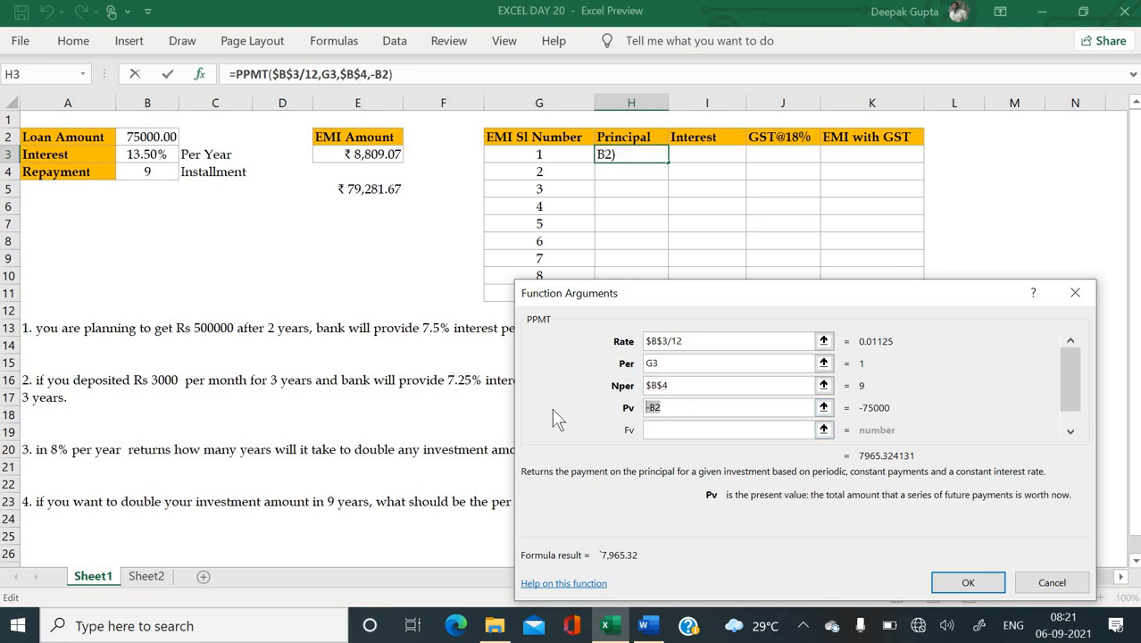
pyautogui.press('F4')
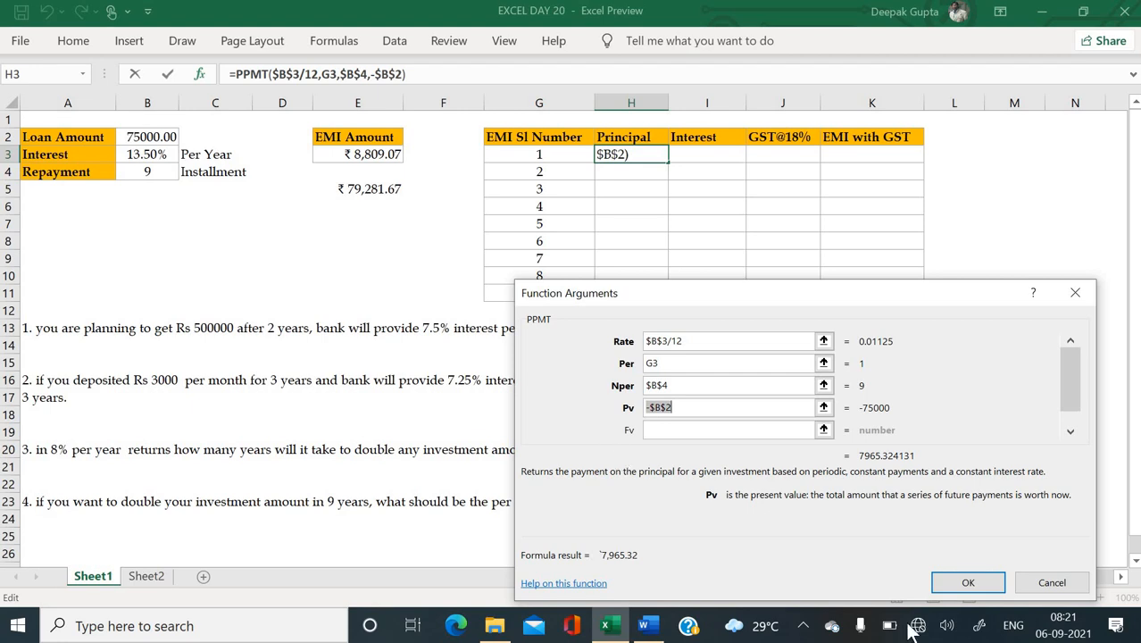
pyautogui.click(967, 582)
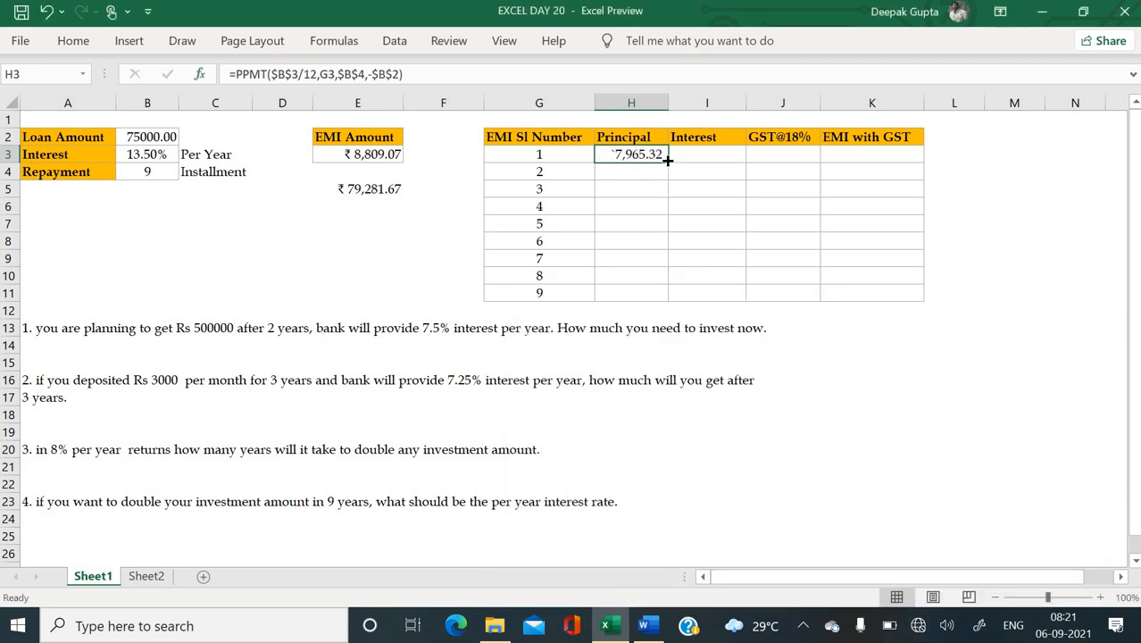
pyautogui.moveTo(667, 159); pyautogui.dragTo(667, 296)
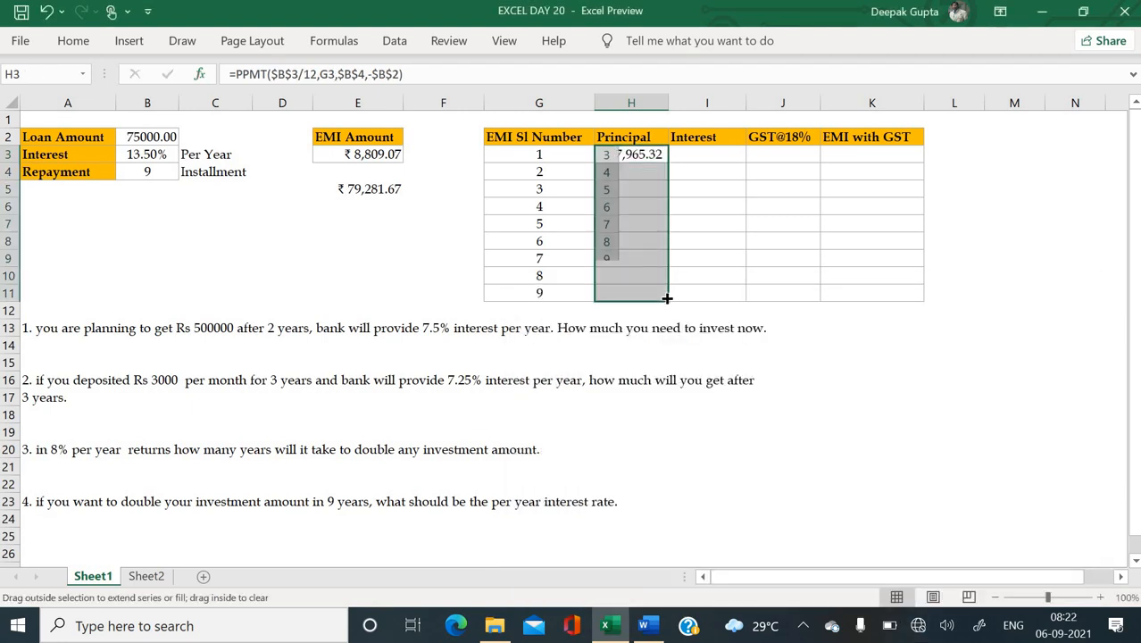
# - Begin an IPMT function in I3 for the first installment's interest with Rate $B$3/12
pyautogui.click(715, 157)
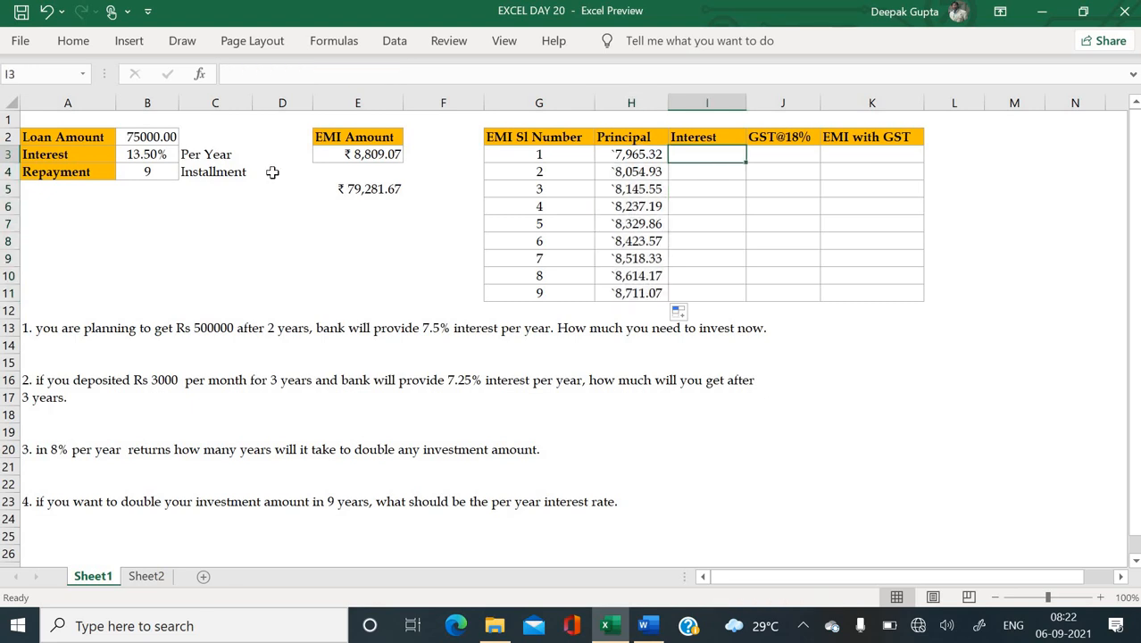
pyautogui.write('=ipmt')
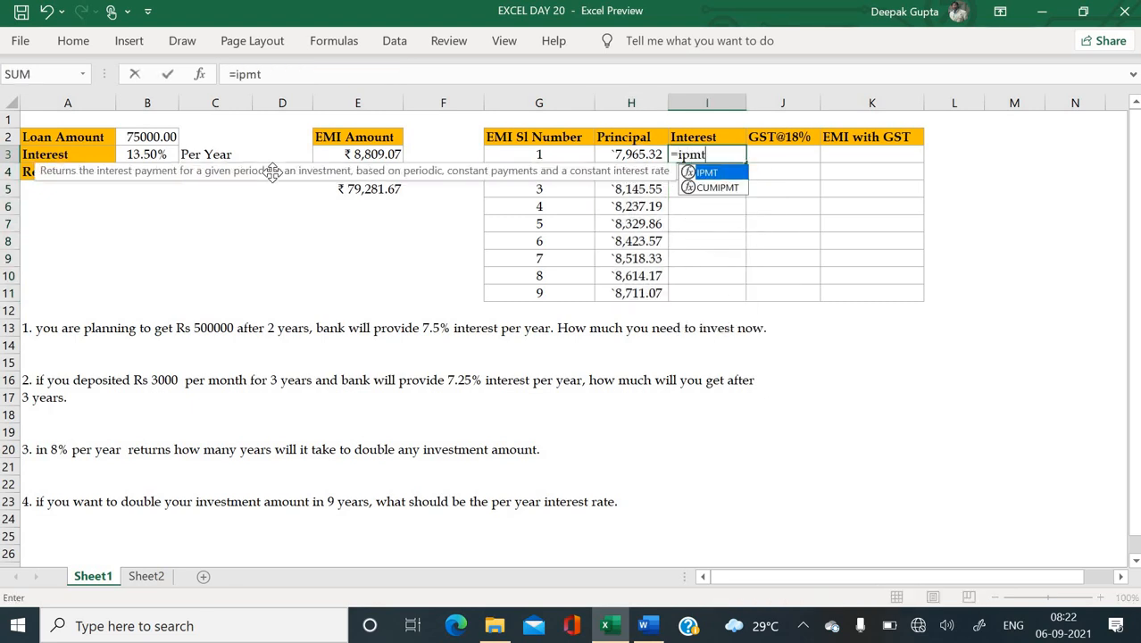
pyautogui.write('(')
pyautogui.hotkey('ctrl', 'a')
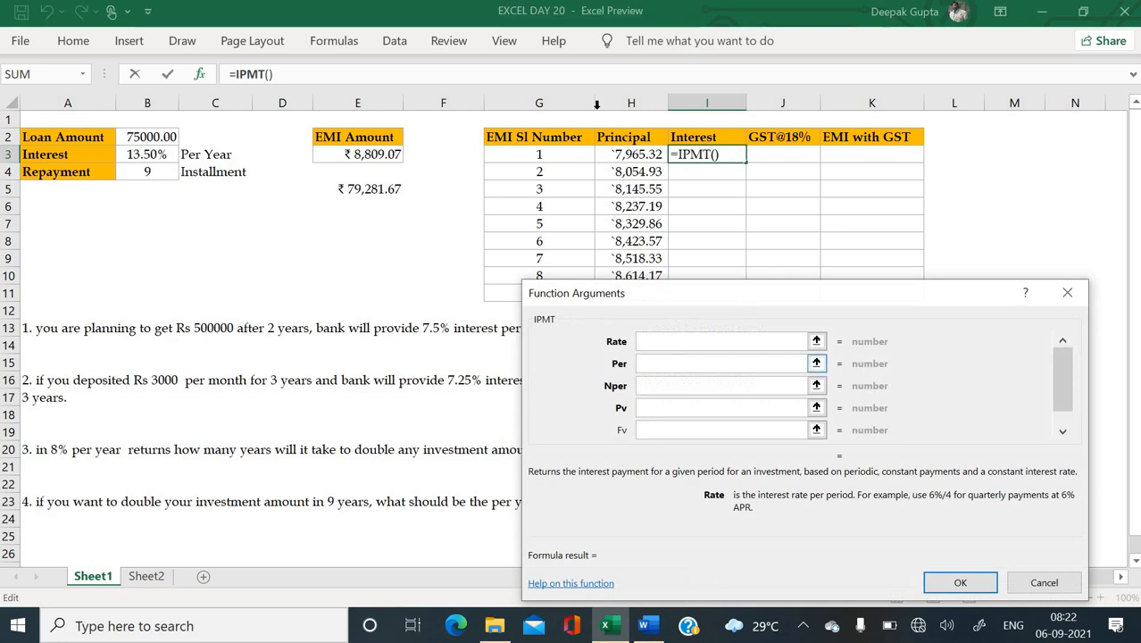
pyautogui.click(132, 156)
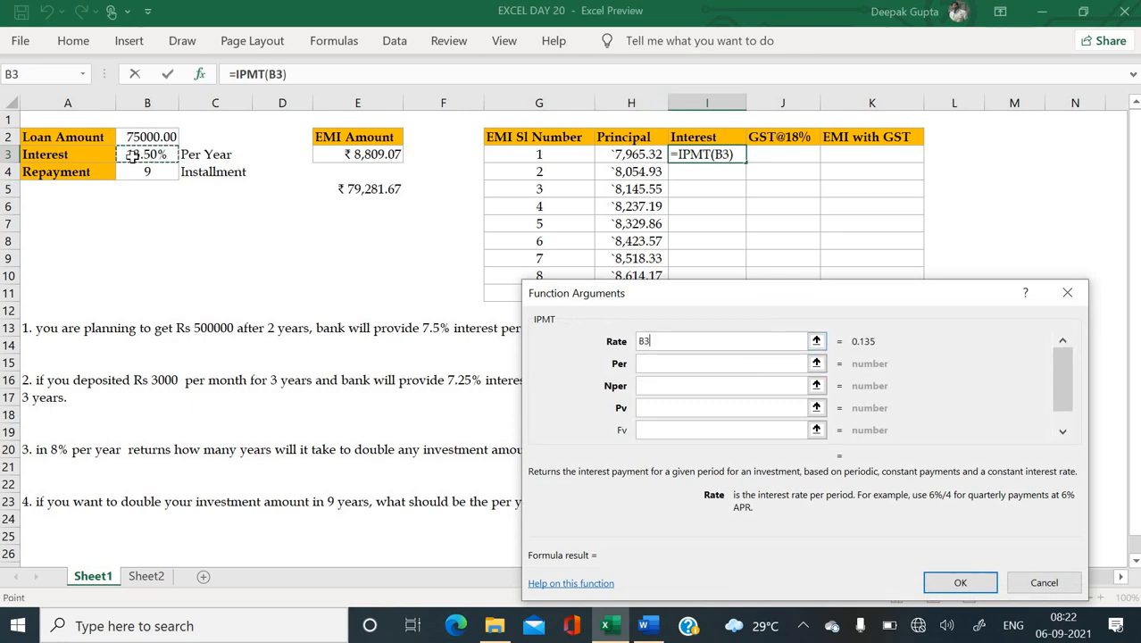
pyautogui.write('/12')
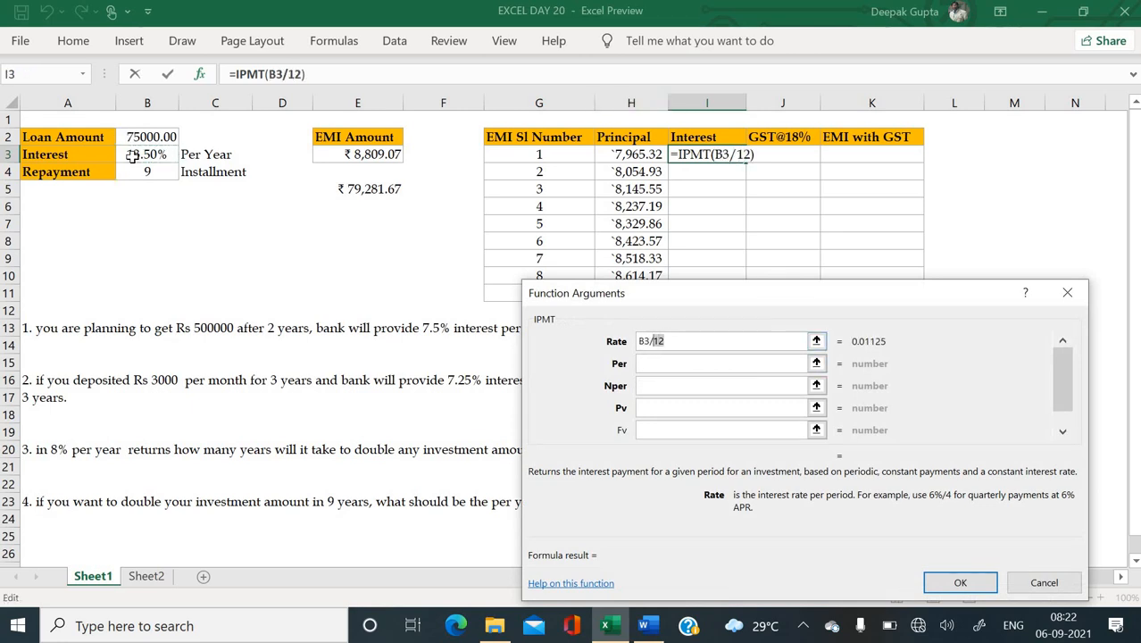
pyautogui.press('F4')
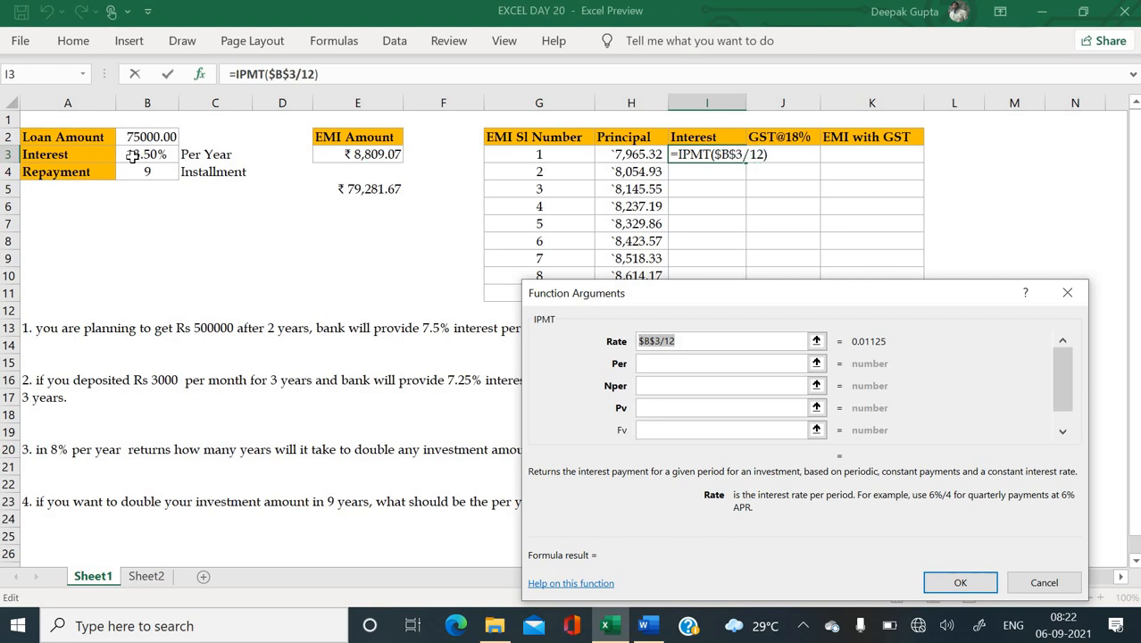
# - Set I3's IPMT arguments Per to G3, Nper to B4 and Pv to -B2
pyautogui.click(683, 363)
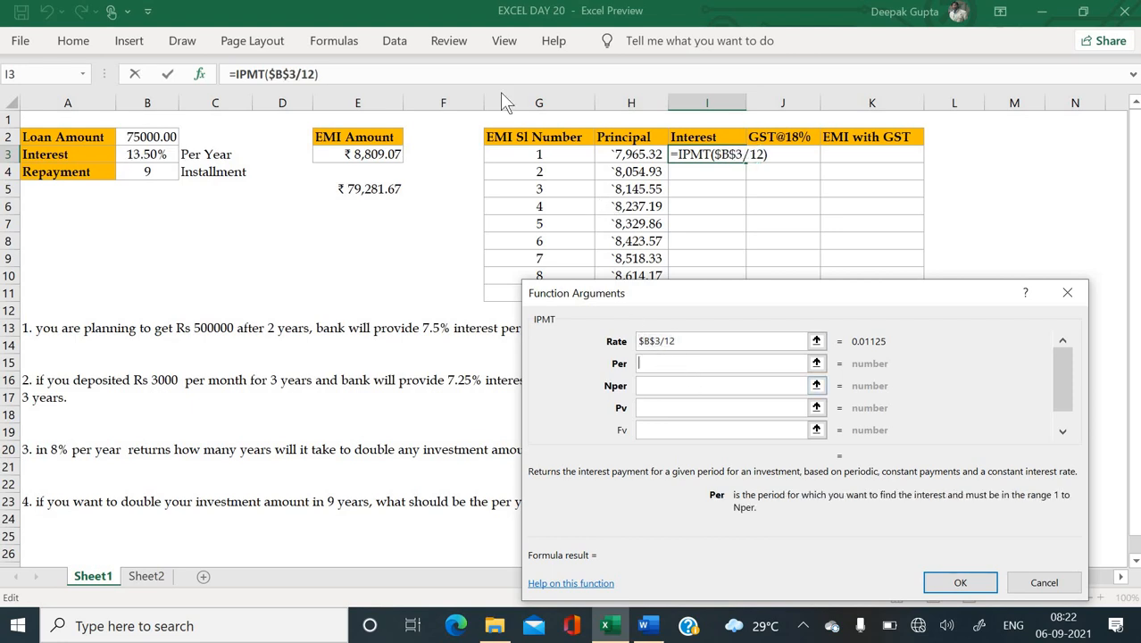
pyautogui.click(514, 152)
pyautogui.click(696, 384)
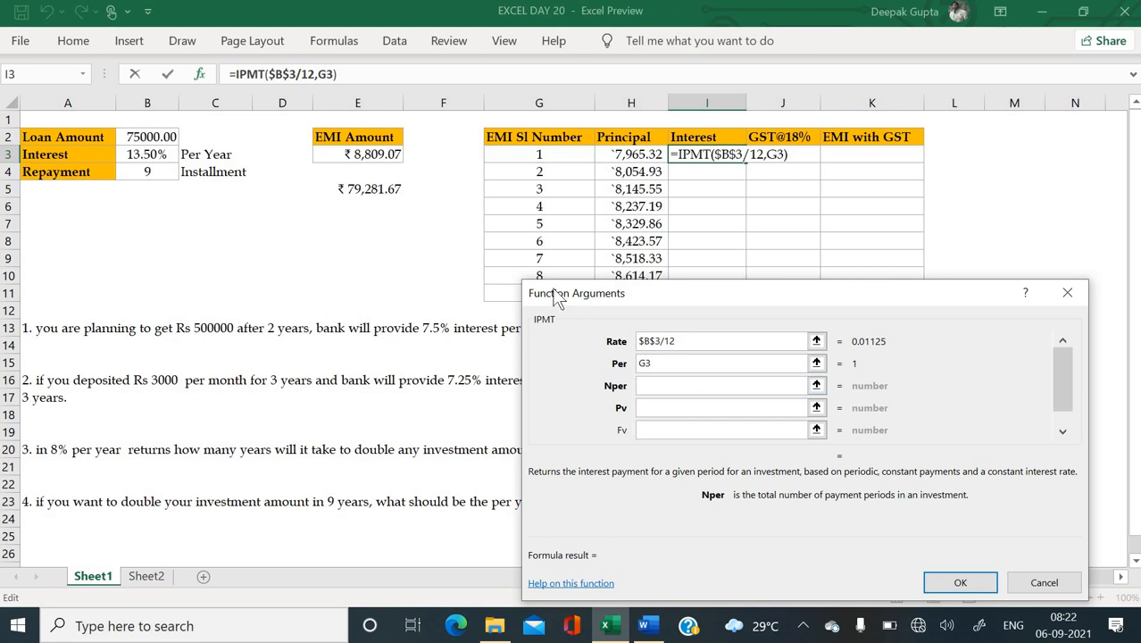
pyautogui.click(146, 174)
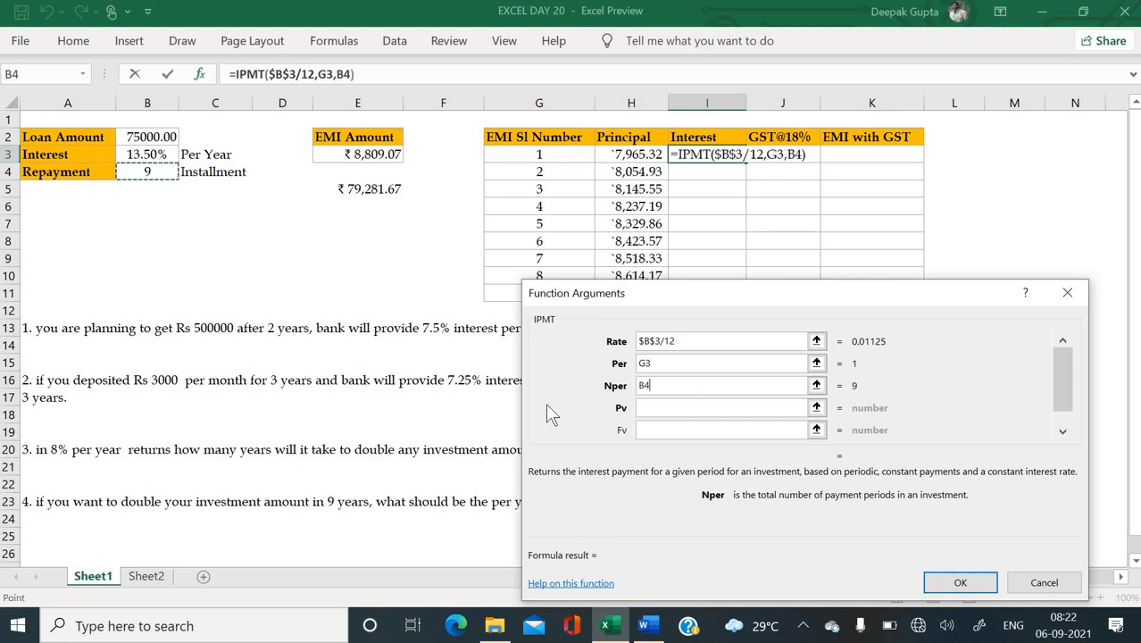
pyautogui.click(657, 407)
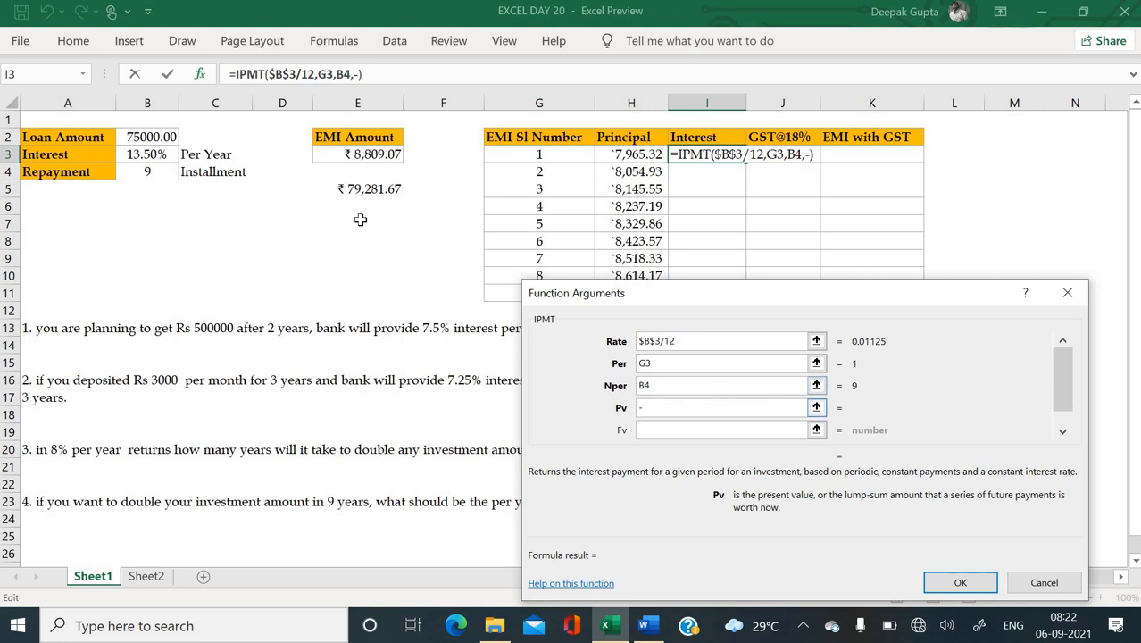
pyautogui.click(148, 138)
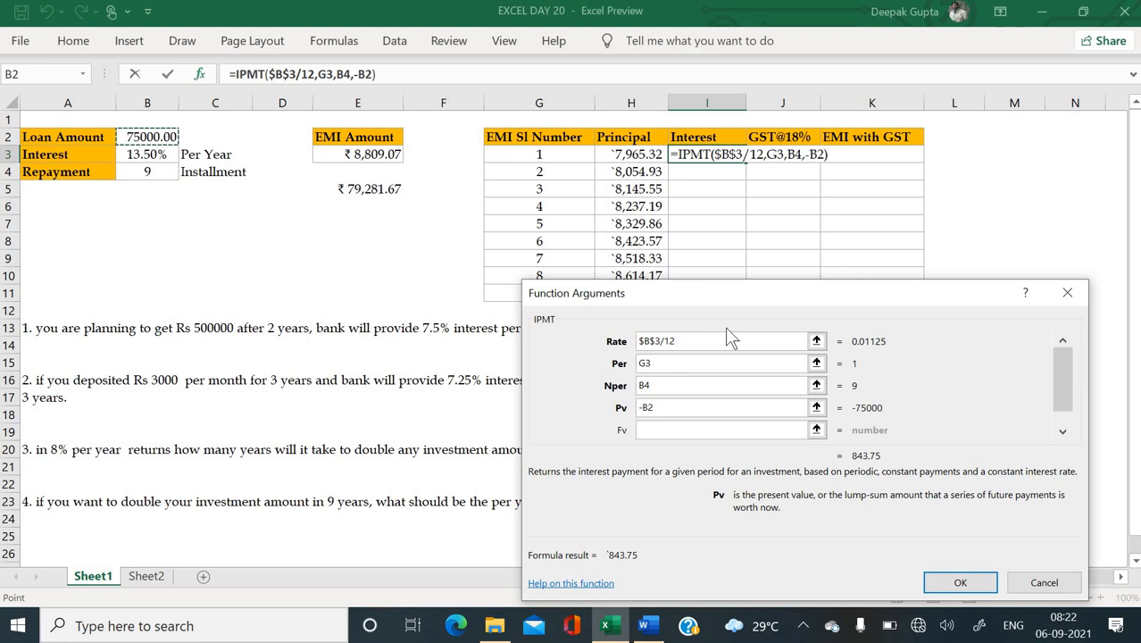
pyautogui.hotkey('shift', 'Left')
pyautogui.press('BackSpace')
pyautogui.press('BackSpace')
pyautogui.press('BackSpace')
pyautogui.press('BackSpace')
pyautogui.press('BackSpace')
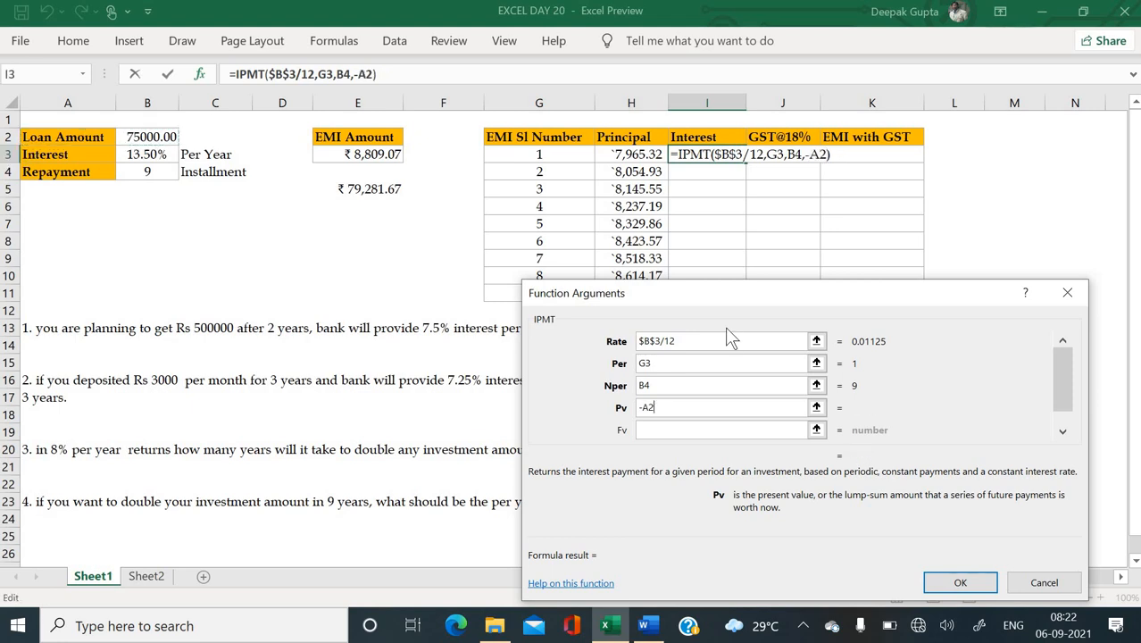
pyautogui.click(150, 137)
# - Make the B2 and B4 references in I3's IPMT formula absolute, enter it and fill it down through I11
pyautogui.click(676, 406)
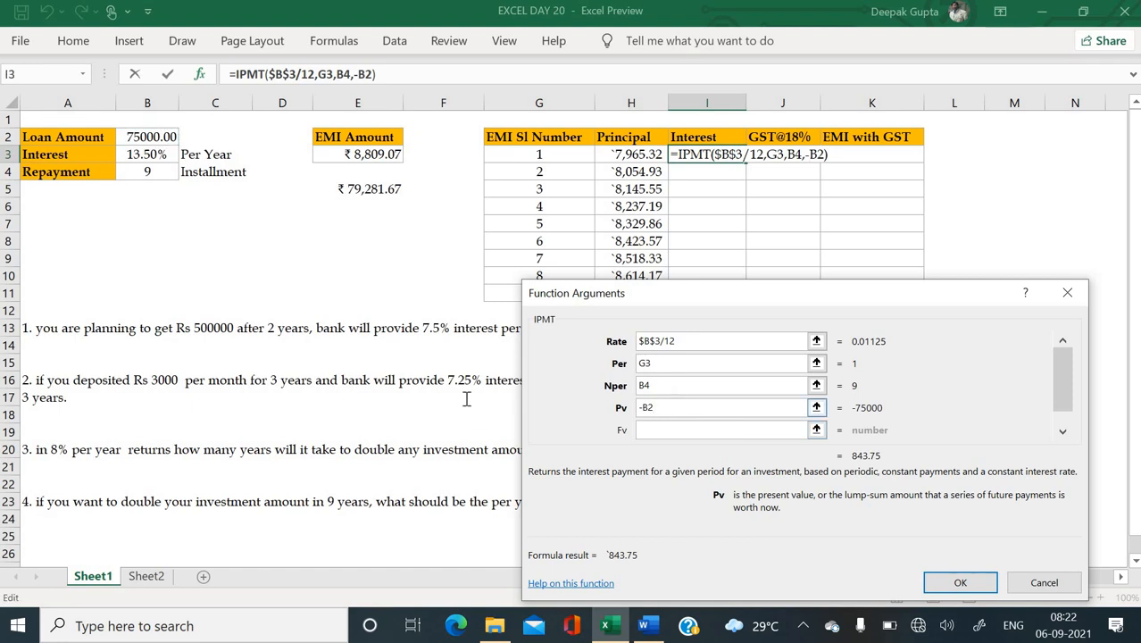
pyautogui.moveTo(466, 399); pyautogui.dragTo(465, 399)
pyautogui.press('F4')
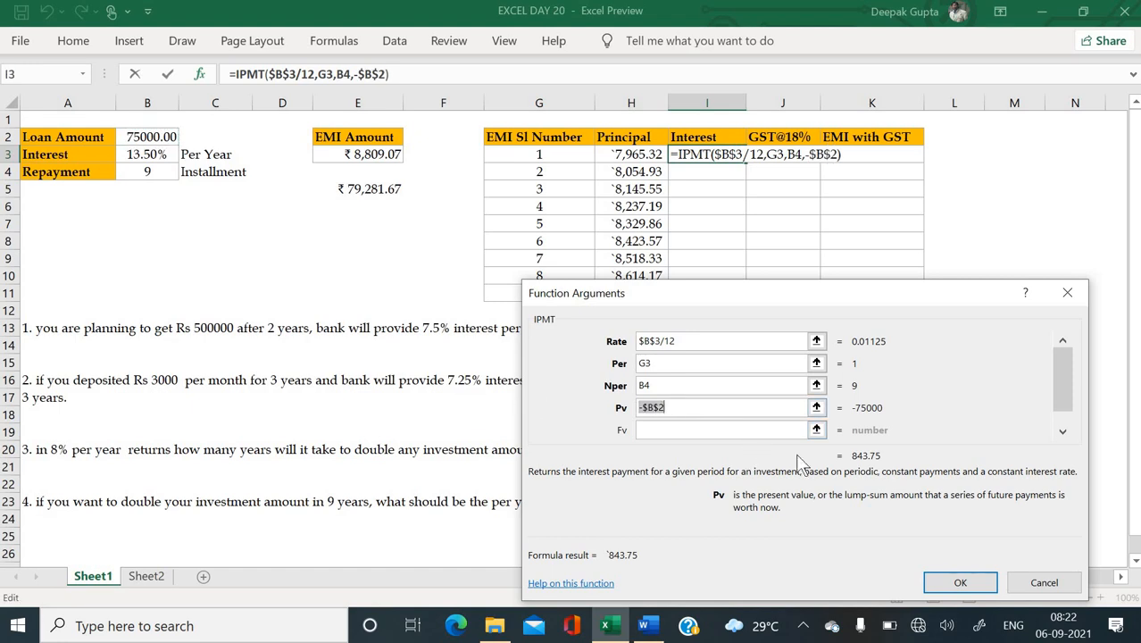
pyautogui.hotkey('shift', 'Tab')
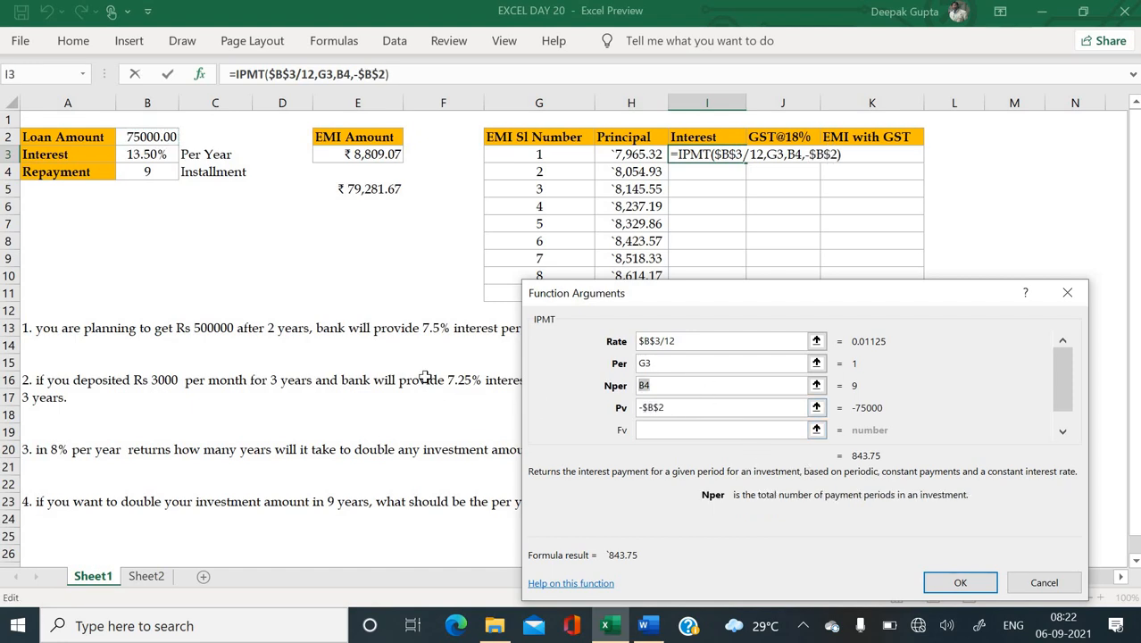
pyautogui.press('F4')
pyautogui.press('Return')
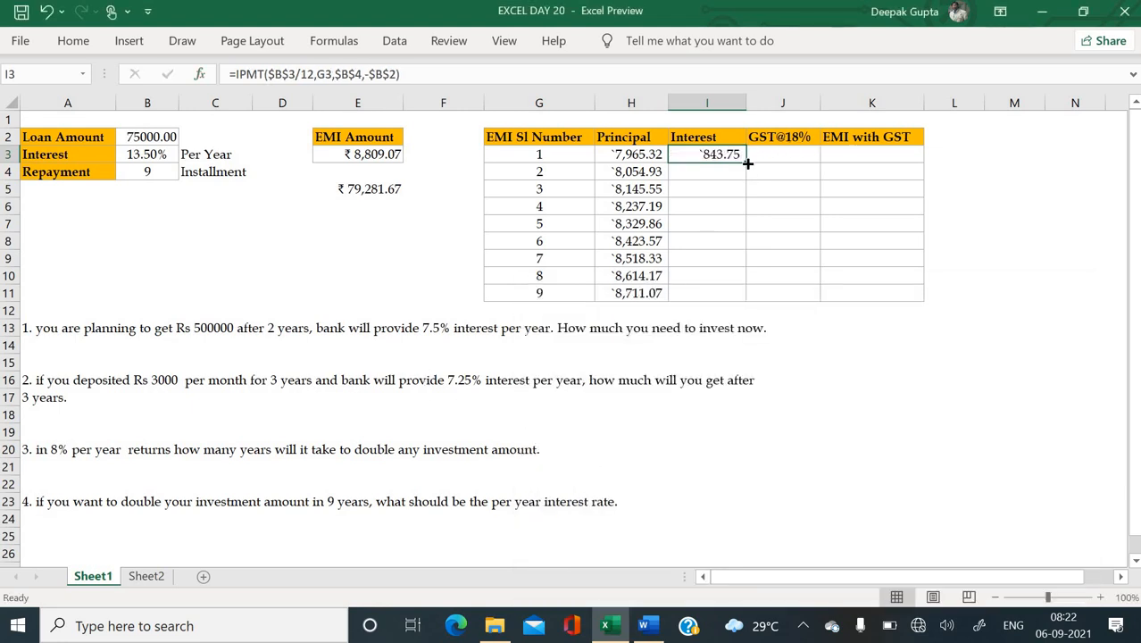
pyautogui.moveTo(746, 163); pyautogui.dragTo(745, 296)
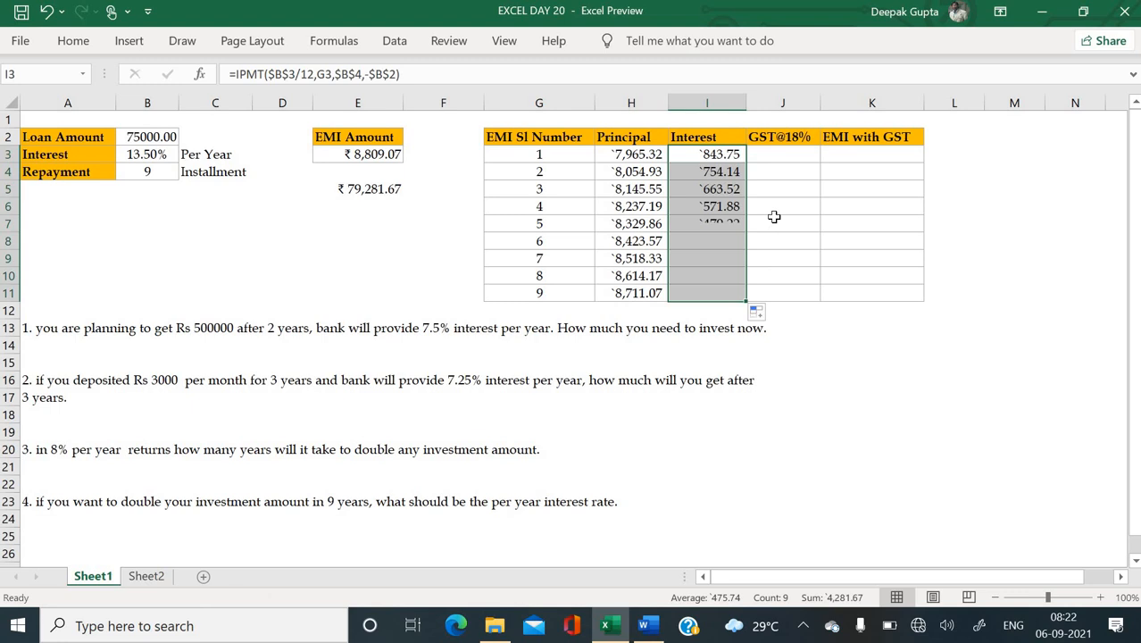
# - Calculate the GST on interest in J3 with =I3*18% and fill the formula down through J11
pyautogui.click(792, 159)
pyautogui.write('=')
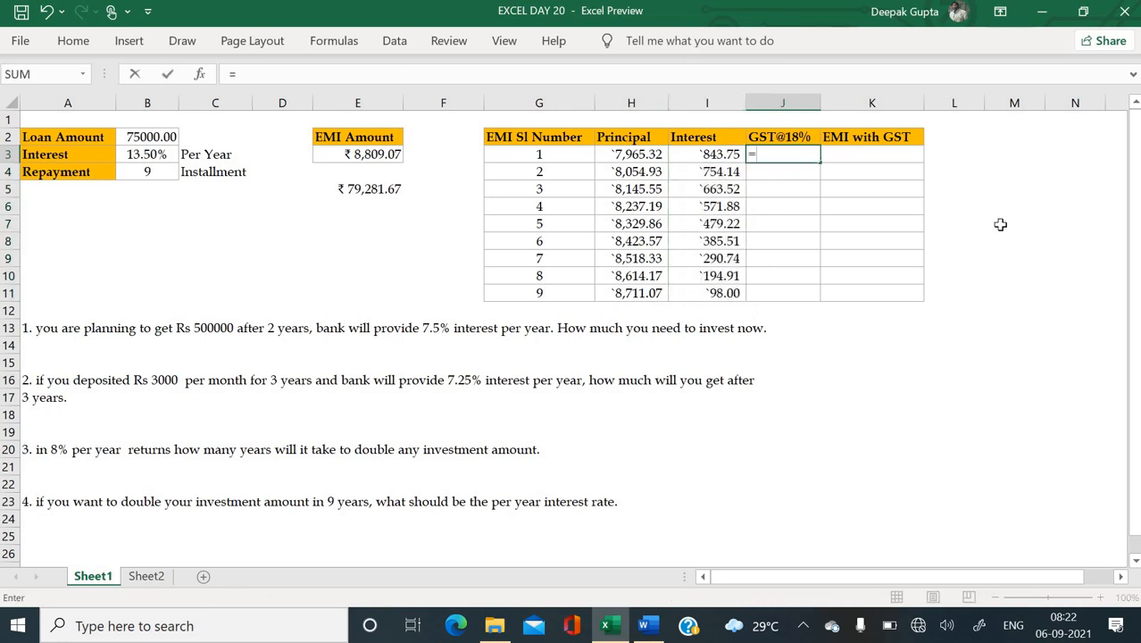
pyautogui.press('Left')
pyautogui.write('*')
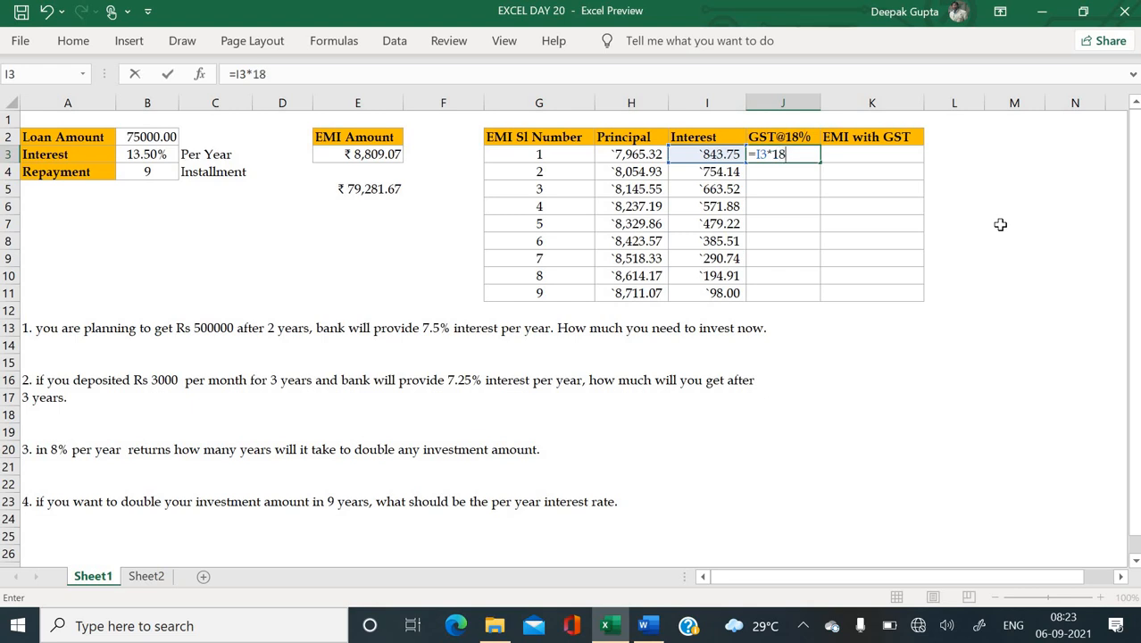
pyautogui.write('%')
pyautogui.press('Return')
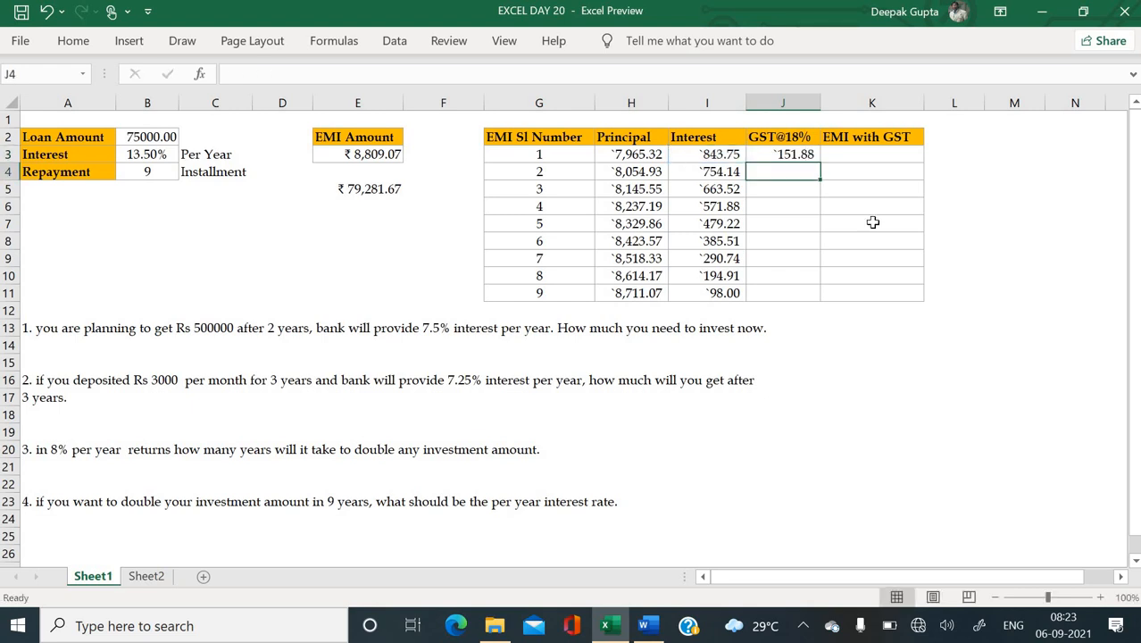
pyautogui.click(808, 157)
pyautogui.moveTo(819, 162); pyautogui.dragTo(812, 295)
# - Calculate the EMI with GST in K3 with =H3+I3+J3 and fill the formula down through K11
pyautogui.click(851, 158)
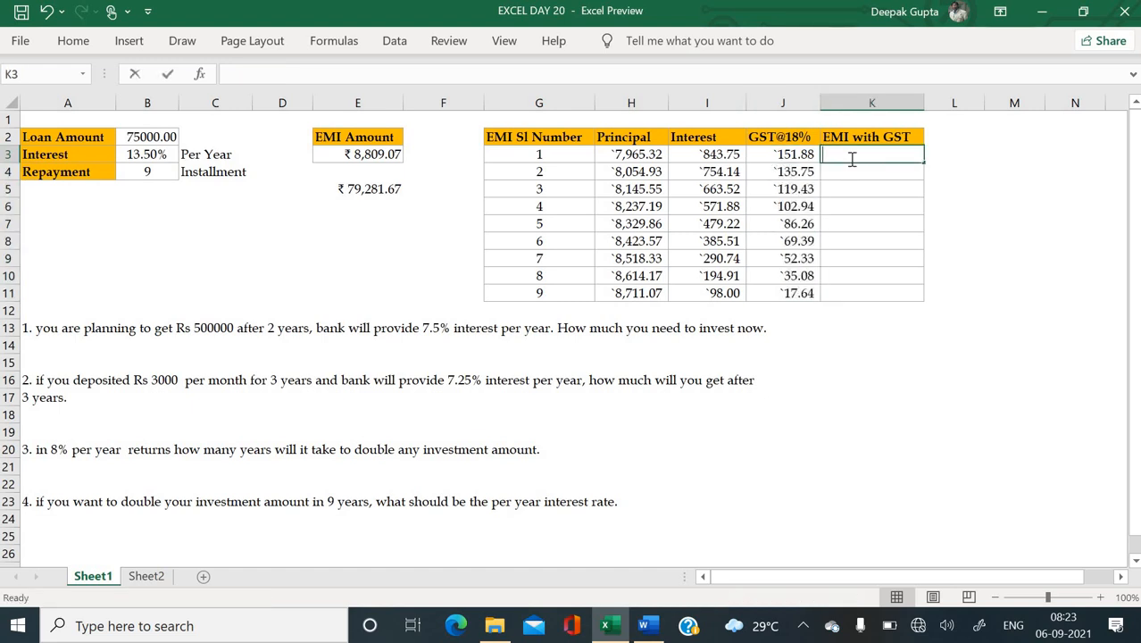
pyautogui.write('=')
pyautogui.press('Left')
pyautogui.press('Left')
pyautogui.press('Left')
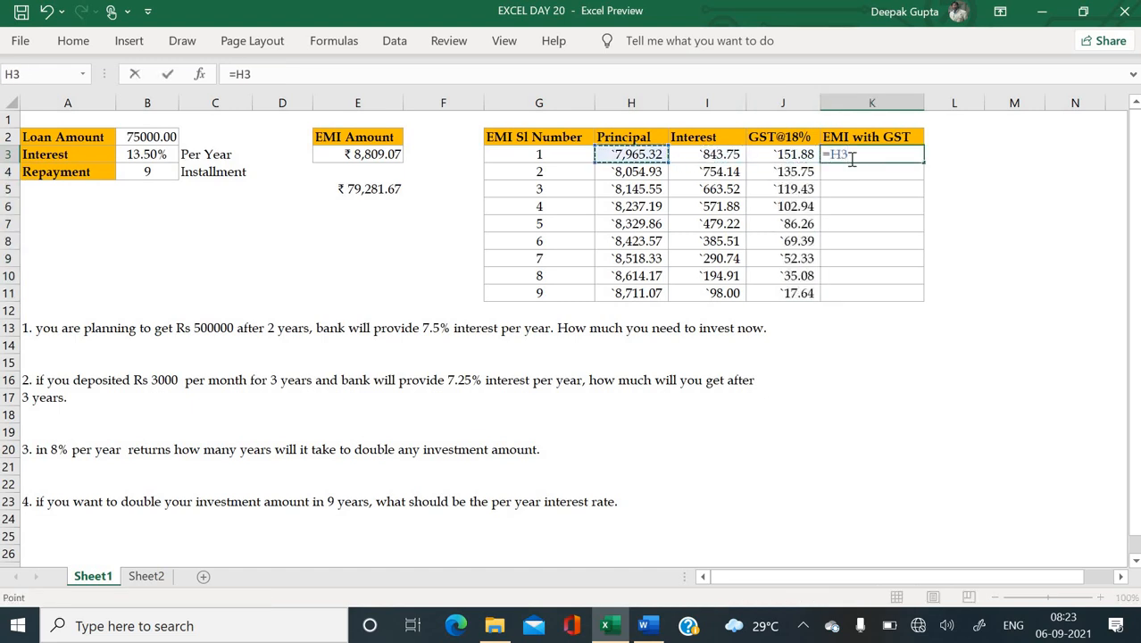
pyautogui.write('+')
pyautogui.press('Left')
pyautogui.press('Left')
pyautogui.write('+')
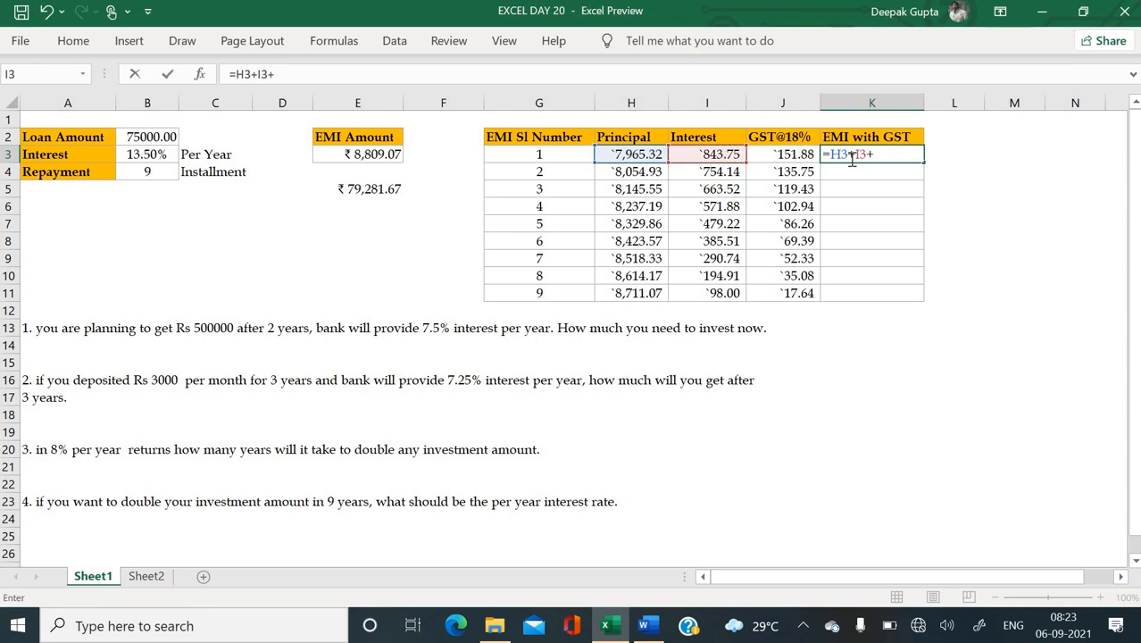
pyautogui.press('Left')
pyautogui.press('Return')
pyautogui.click(879, 154)
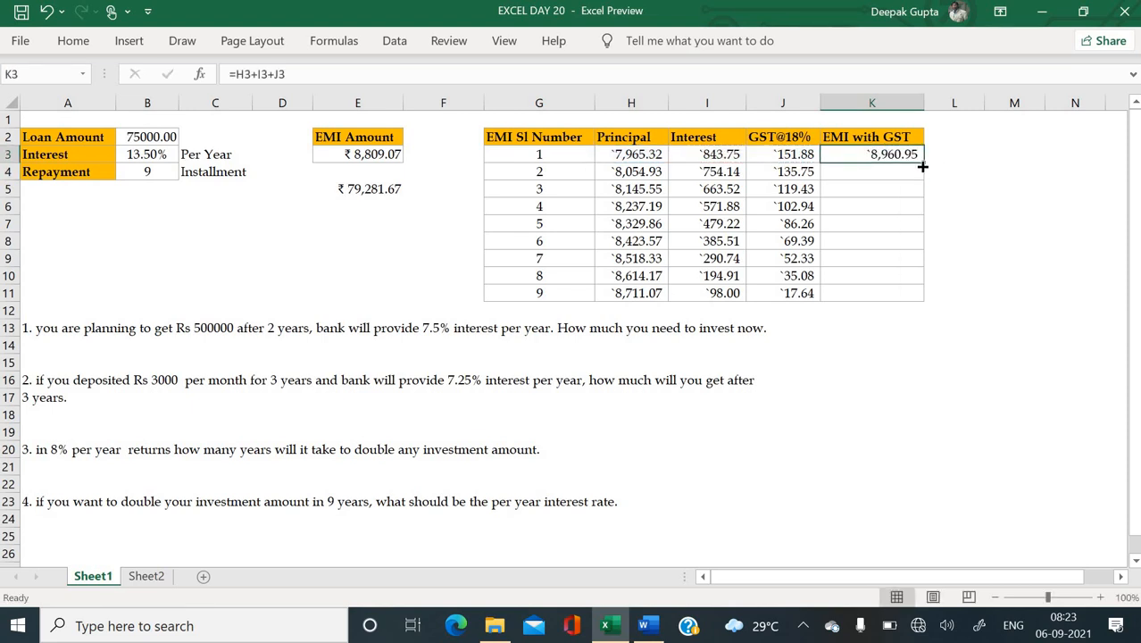
pyautogui.moveTo(922, 166); pyautogui.dragTo(922, 296)
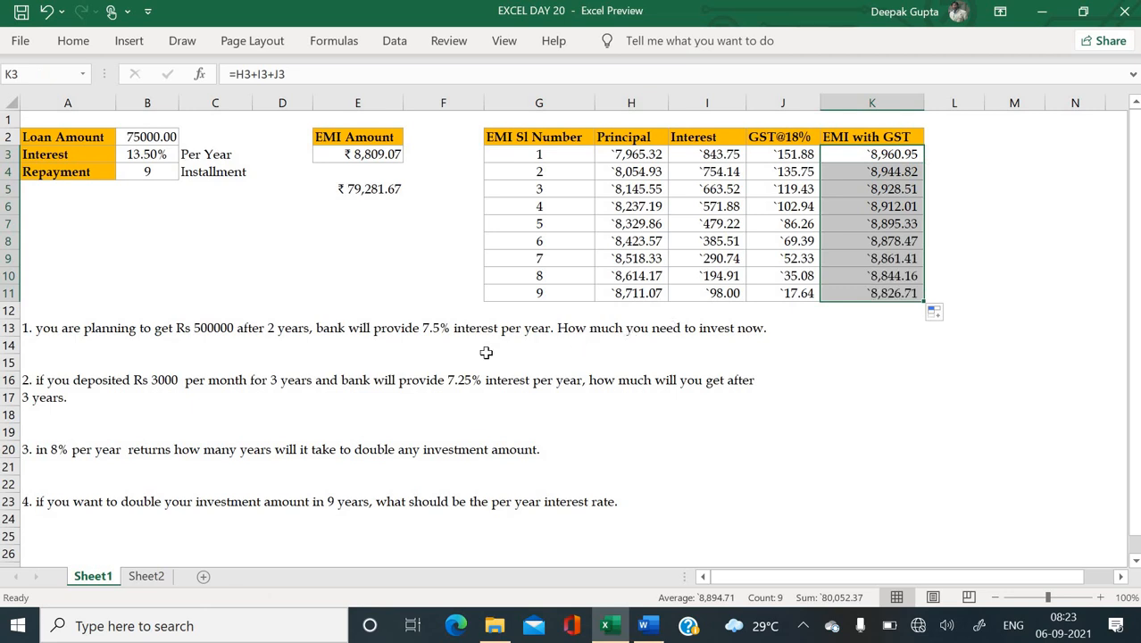
# - Begin a PV function in C14 below question 1 with Rate 7.5%, using the Function Arguments dialog
pyautogui.click(389, 350)
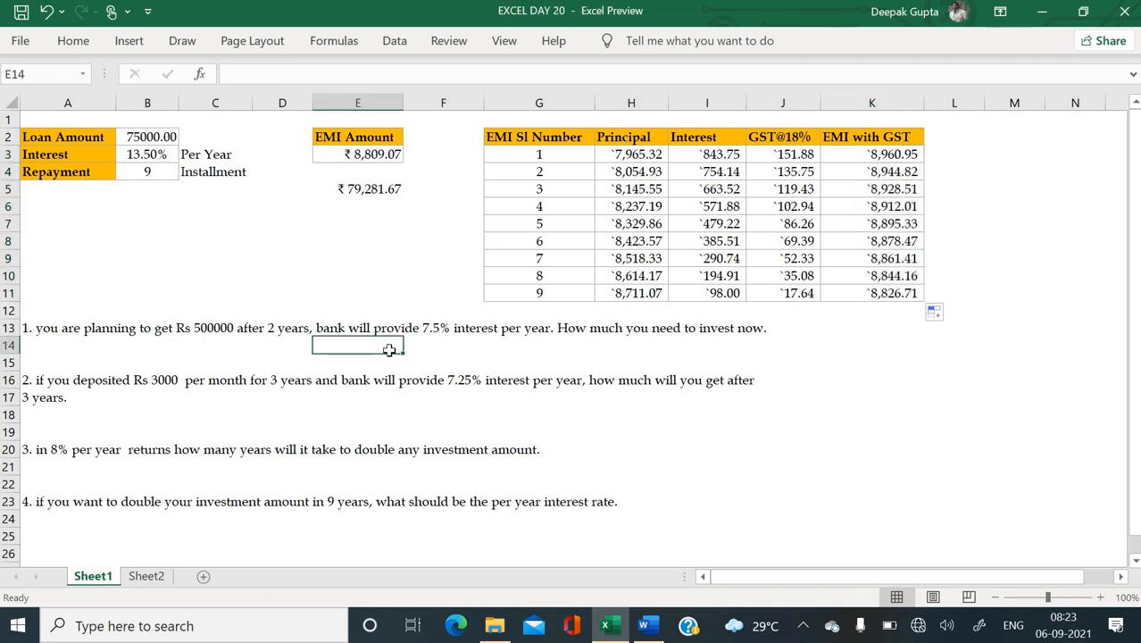
pyautogui.scroll(-1, 389, 350)
pyautogui.keyDown('ctrl'); pyautogui.scroll(1, 765, 541); pyautogui.keyUp('ctrl')
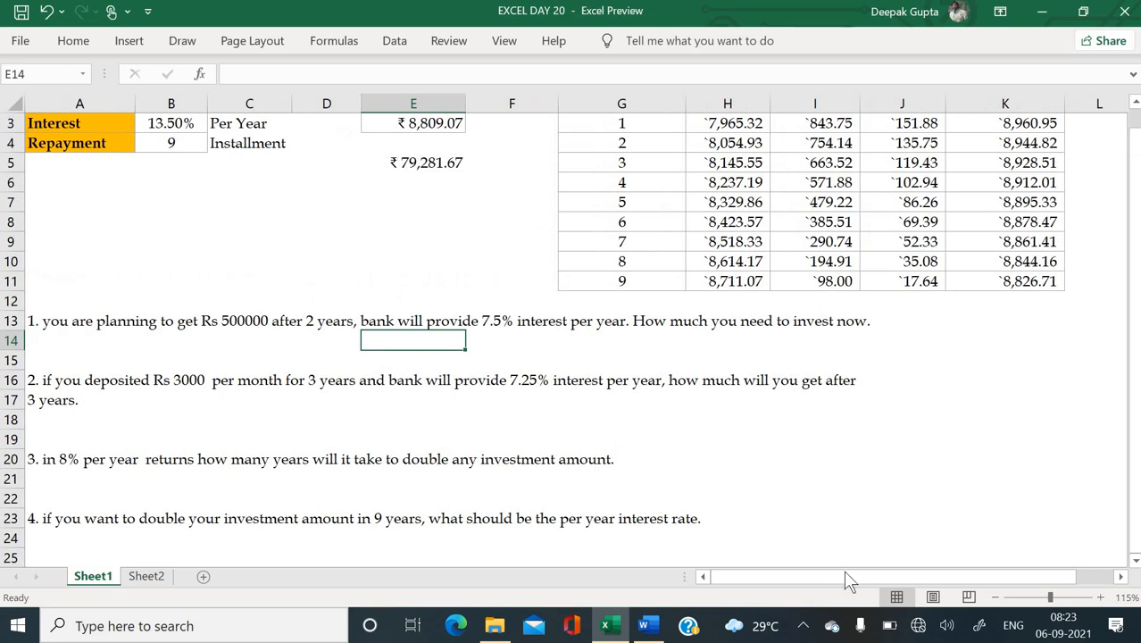
pyautogui.click(216, 378)
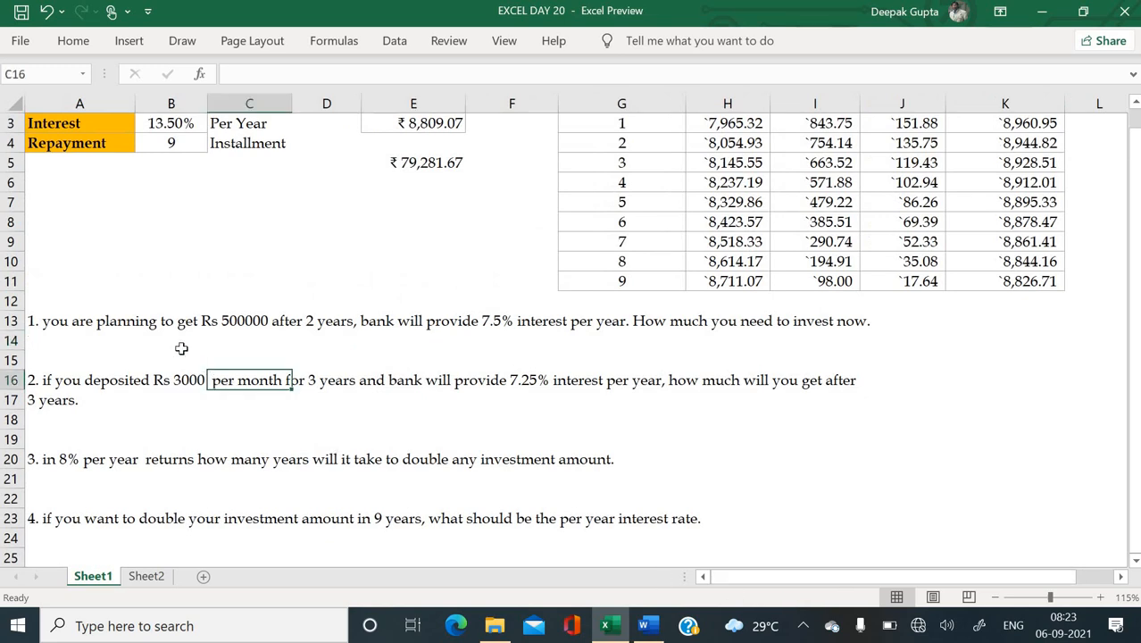
pyautogui.click(181, 351)
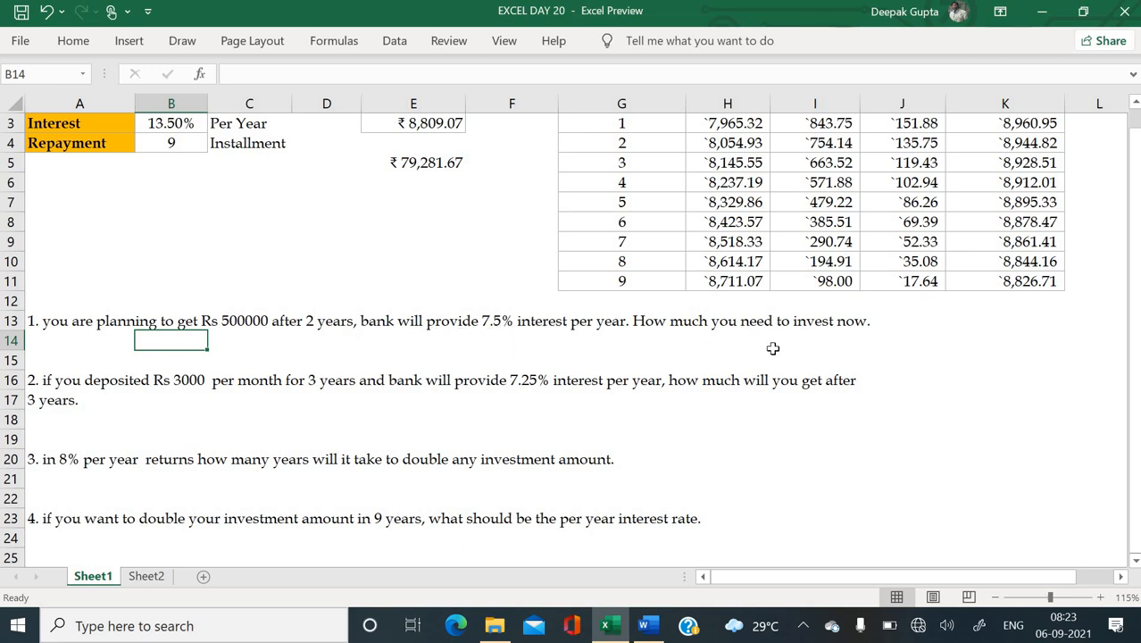
pyautogui.click(303, 355)
pyautogui.click(273, 344)
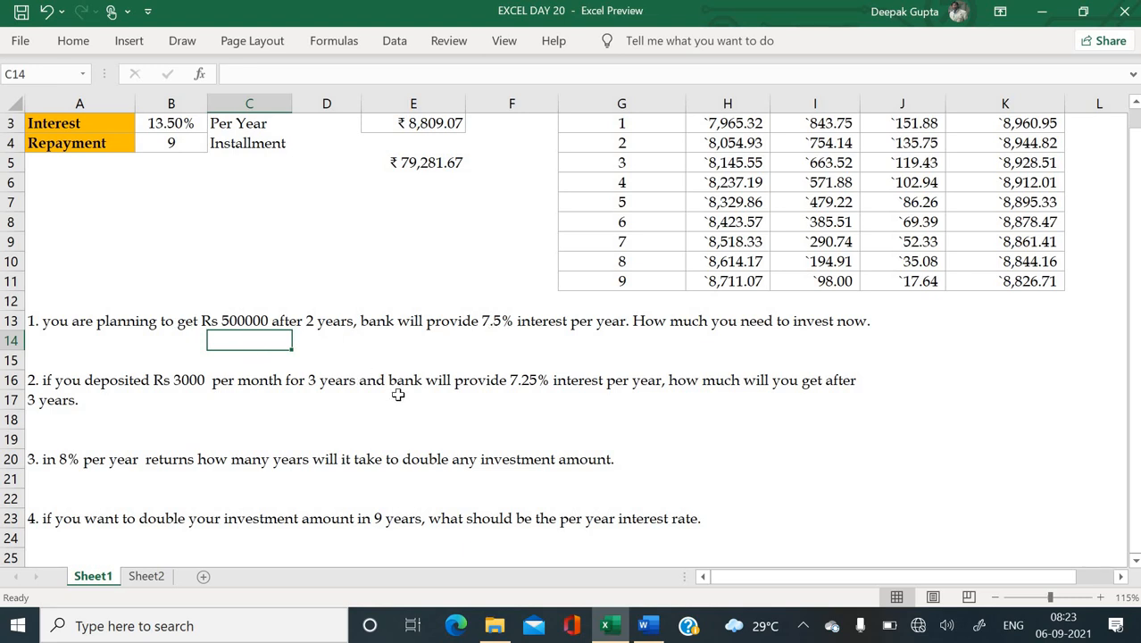
pyautogui.write('=pv')
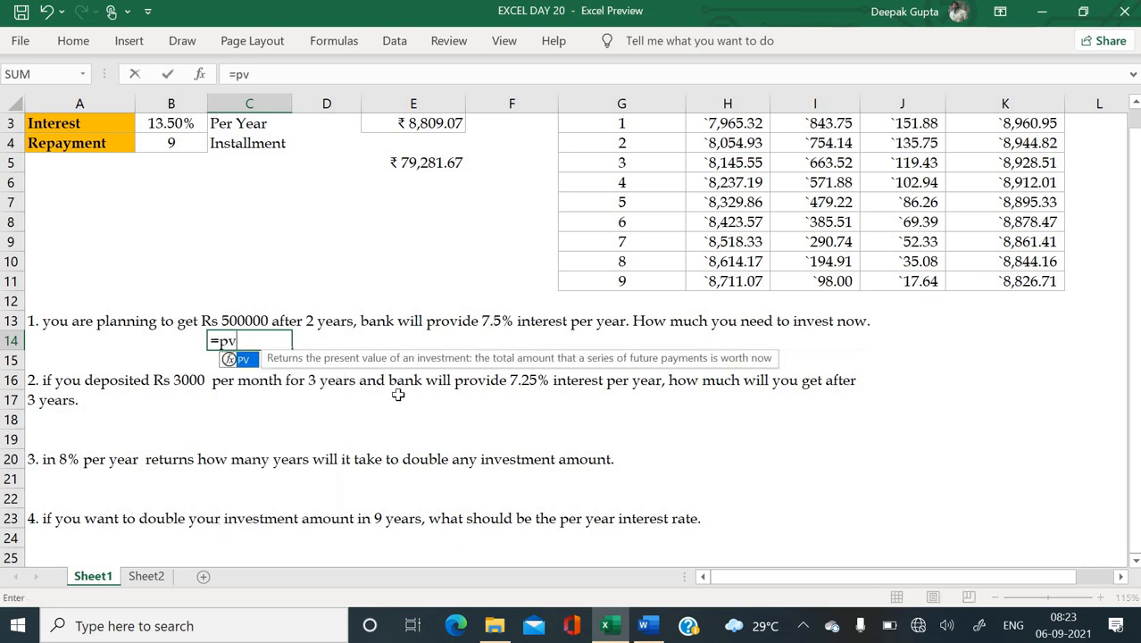
pyautogui.write('(')
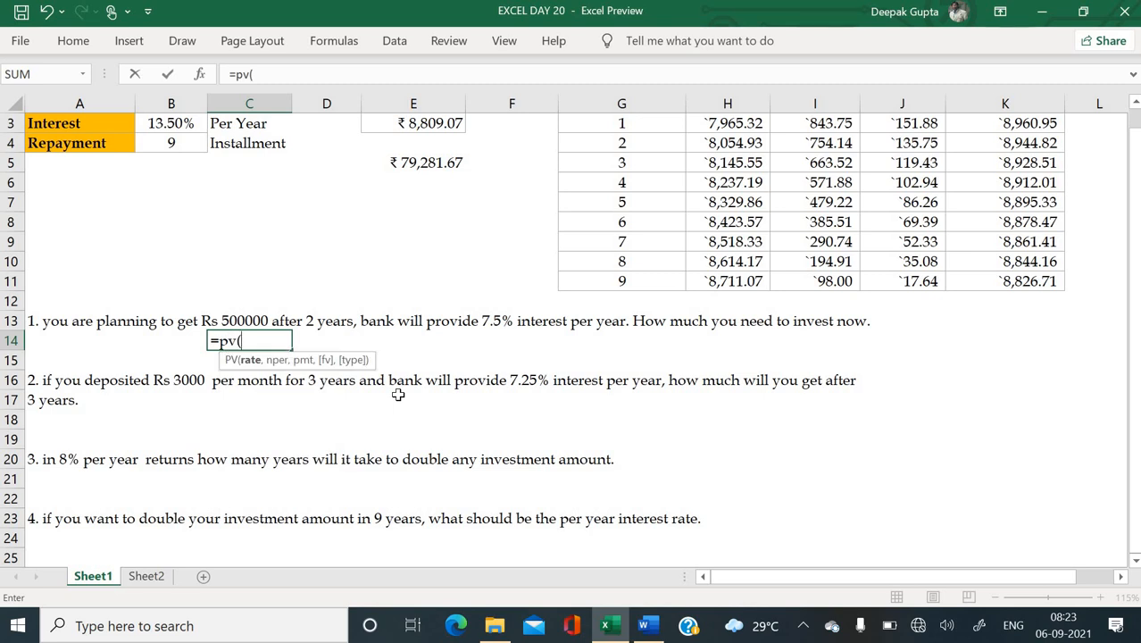
pyautogui.hotkey('ctrl', 'a')
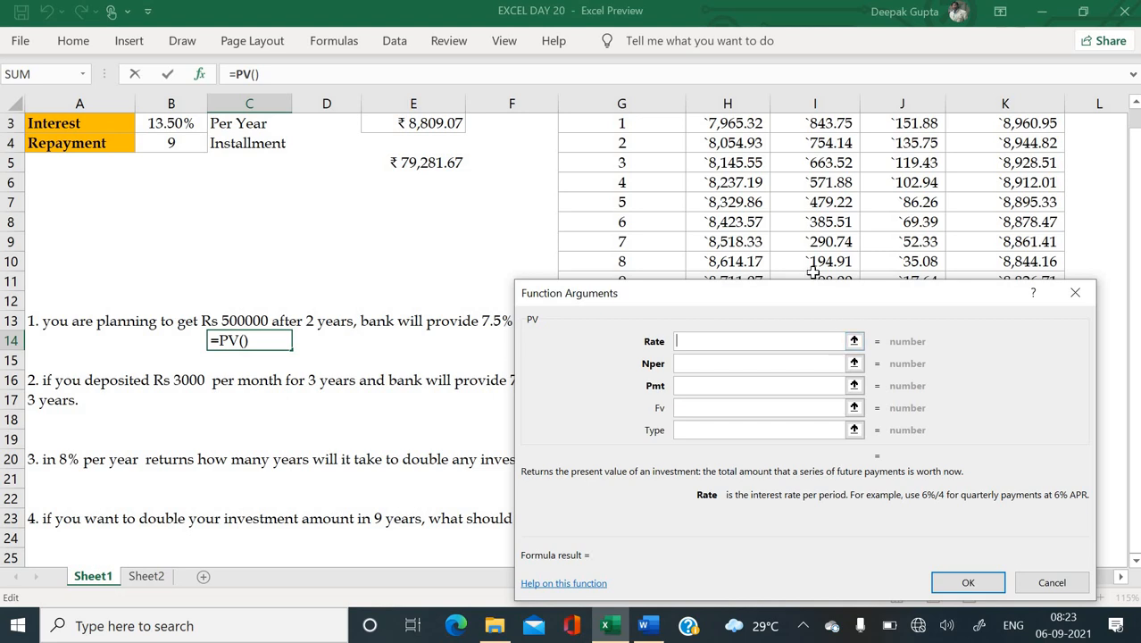
pyautogui.moveTo(819, 299); pyautogui.dragTo(894, 156)
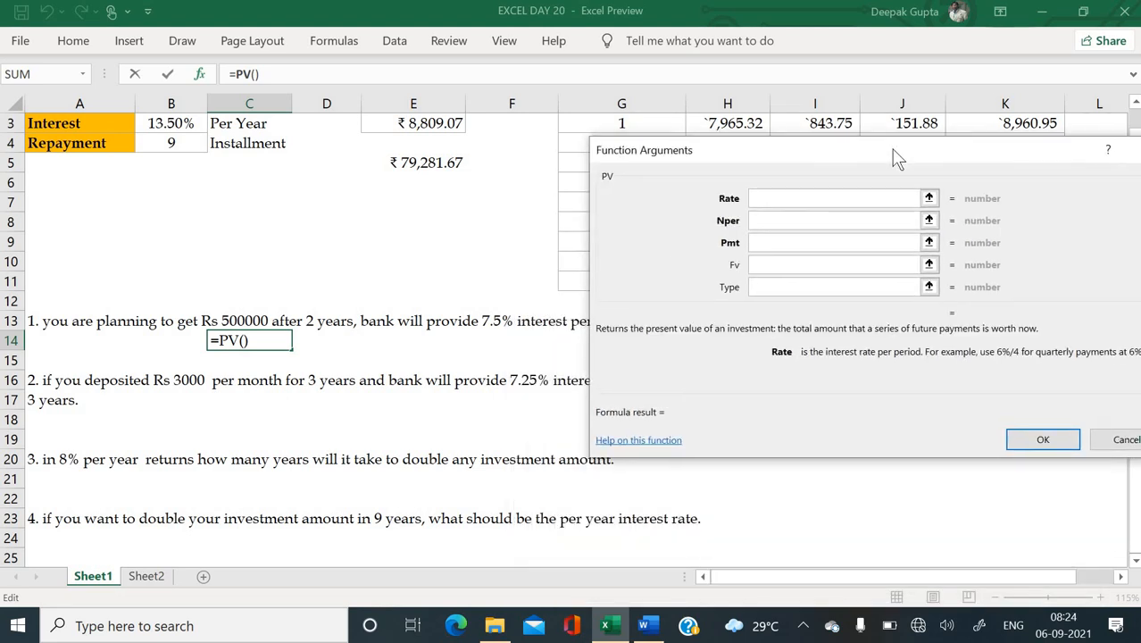
pyautogui.write('7.5%')
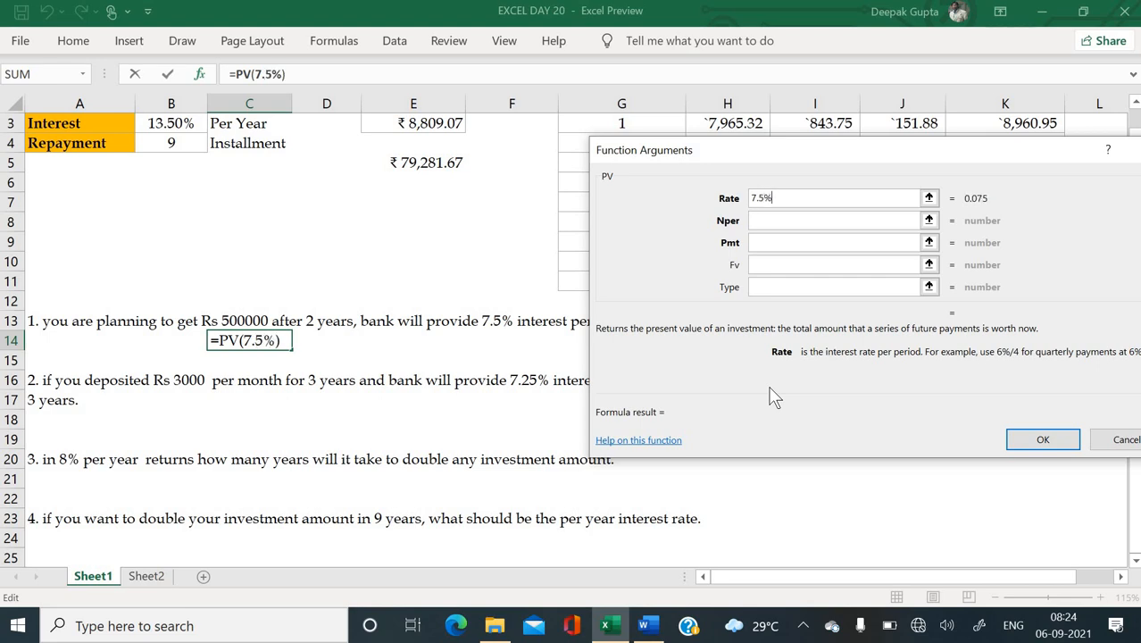
# - Set C14's PV arguments Nper to 2 and Fv to -500000, leave Pmt empty, and enter the formula
pyautogui.click(832, 219)
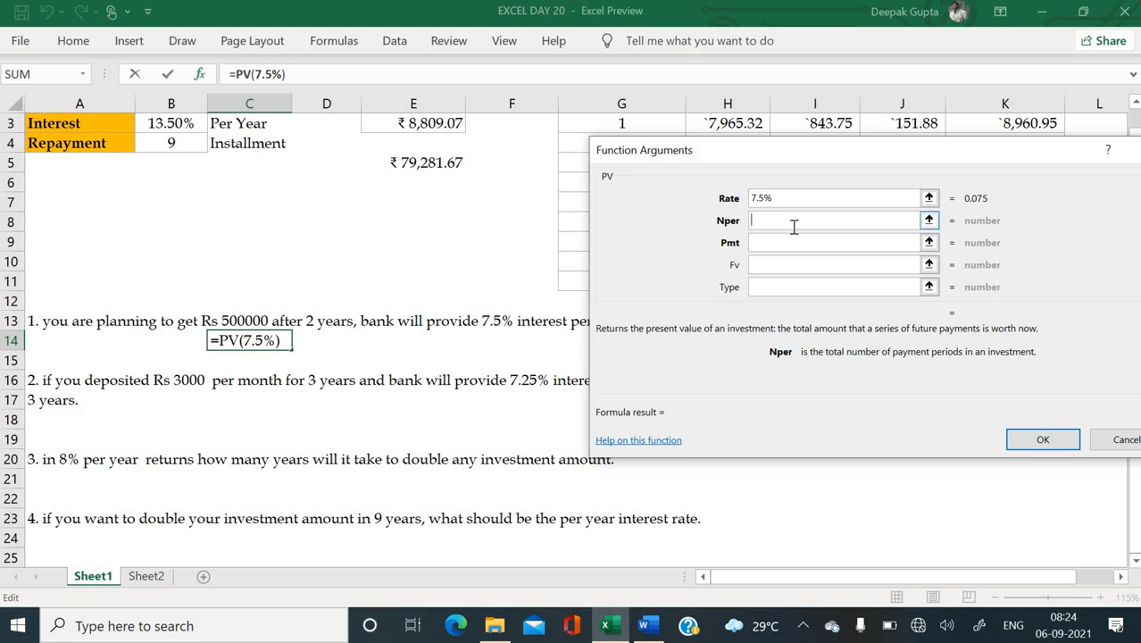
pyautogui.write('3')
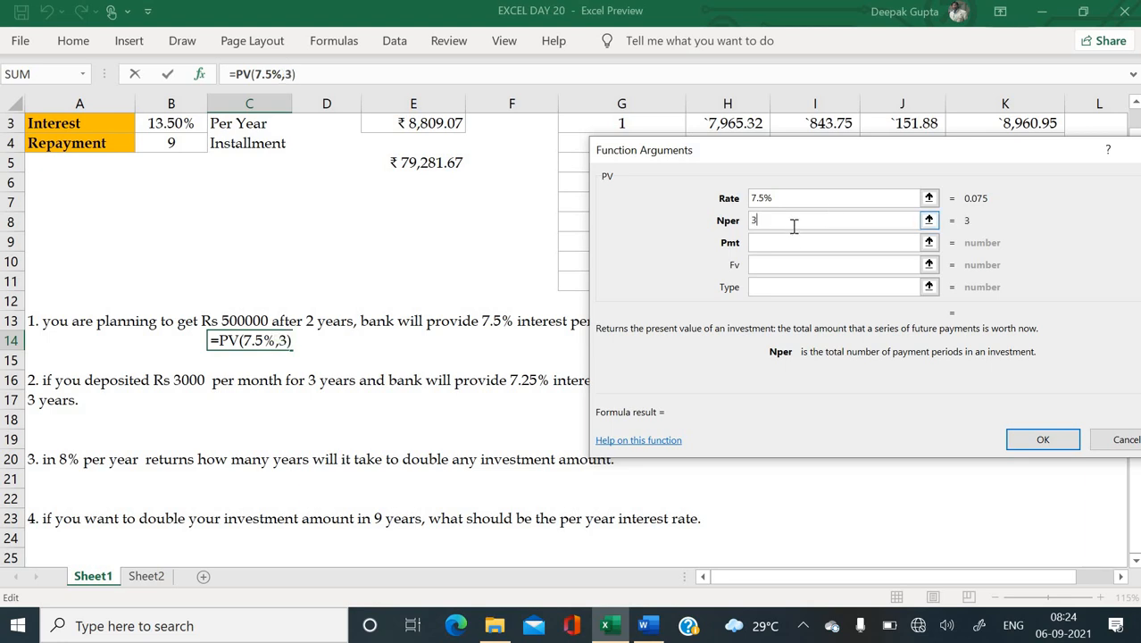
pyautogui.press('BackSpace')
pyautogui.write('2')
pyautogui.click(788, 240)
pyautogui.write('-')
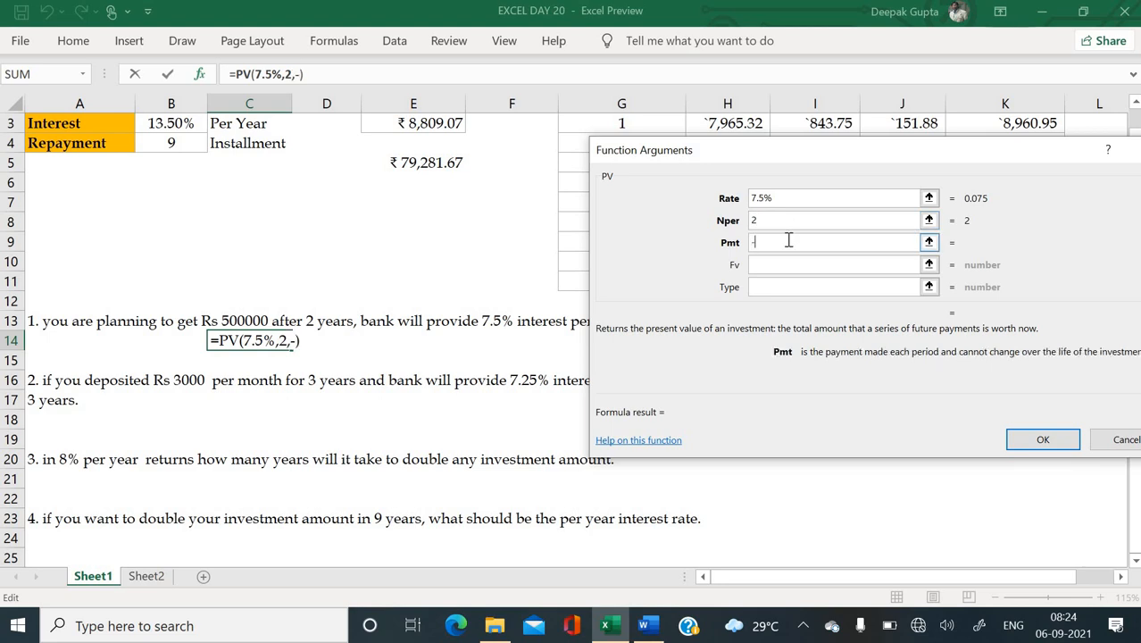
pyautogui.press('BackSpace')
pyautogui.click(788, 264)
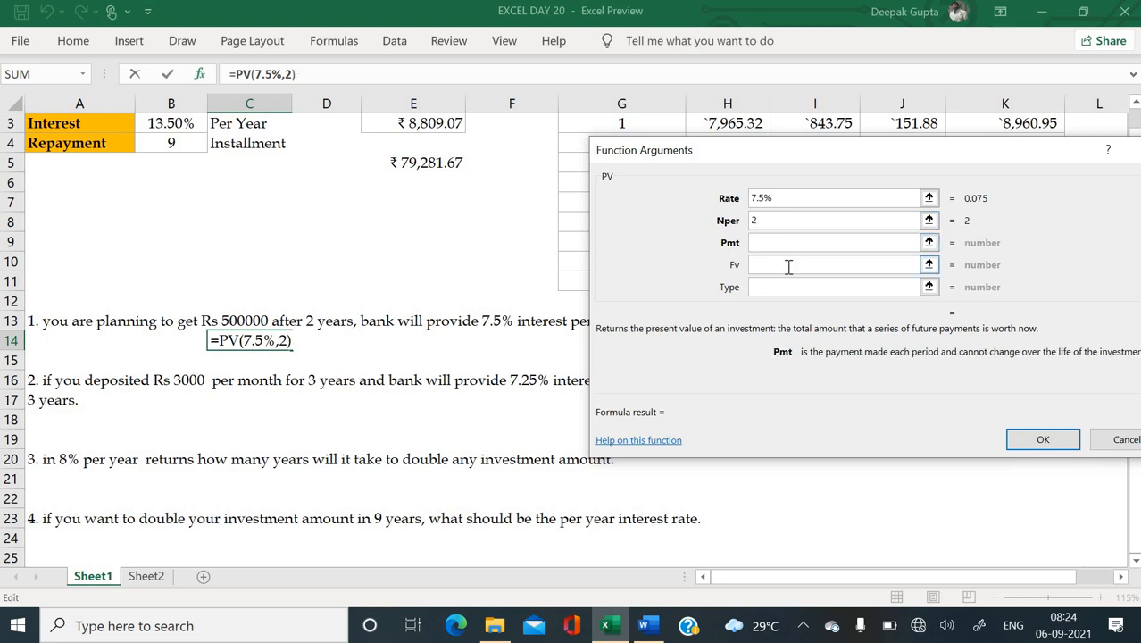
pyautogui.write('-')
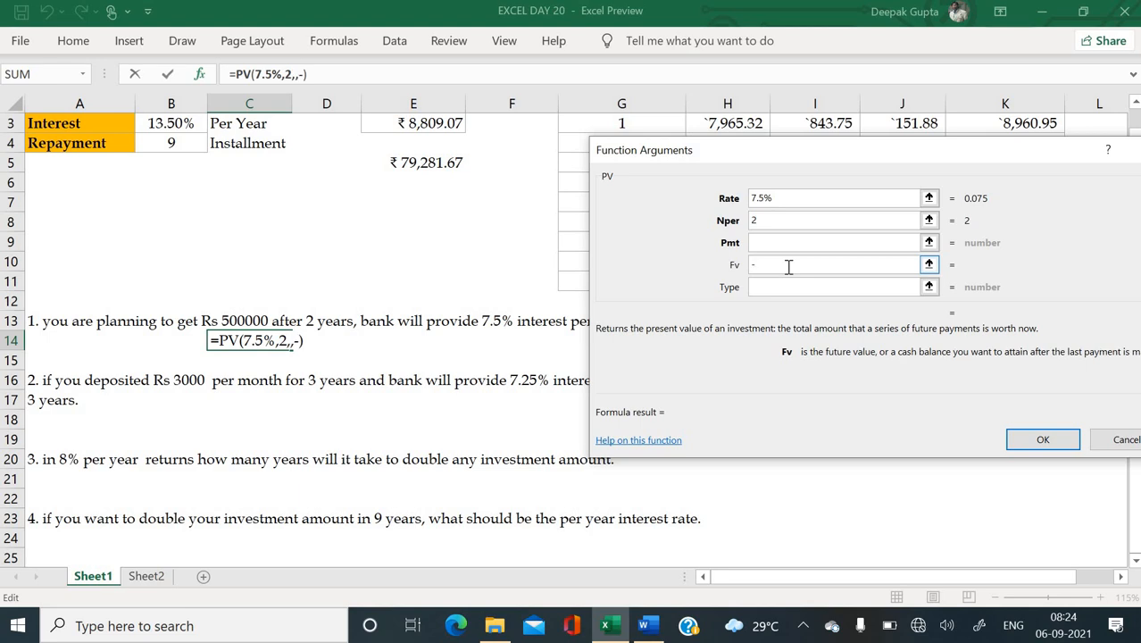
pyautogui.write('500000')
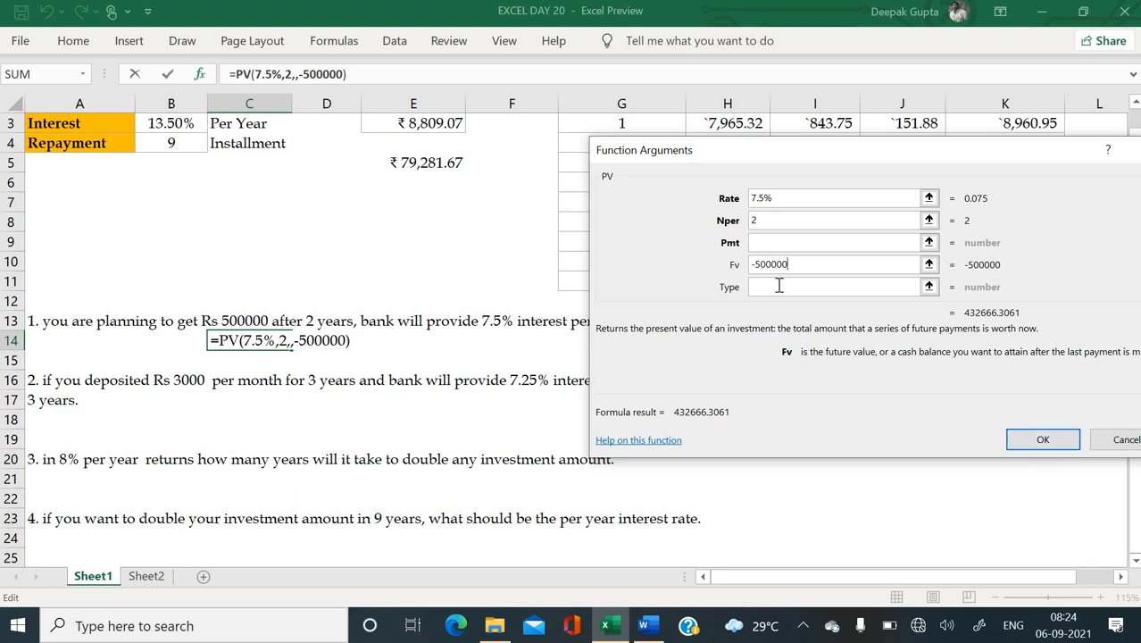
pyautogui.click(1046, 439)
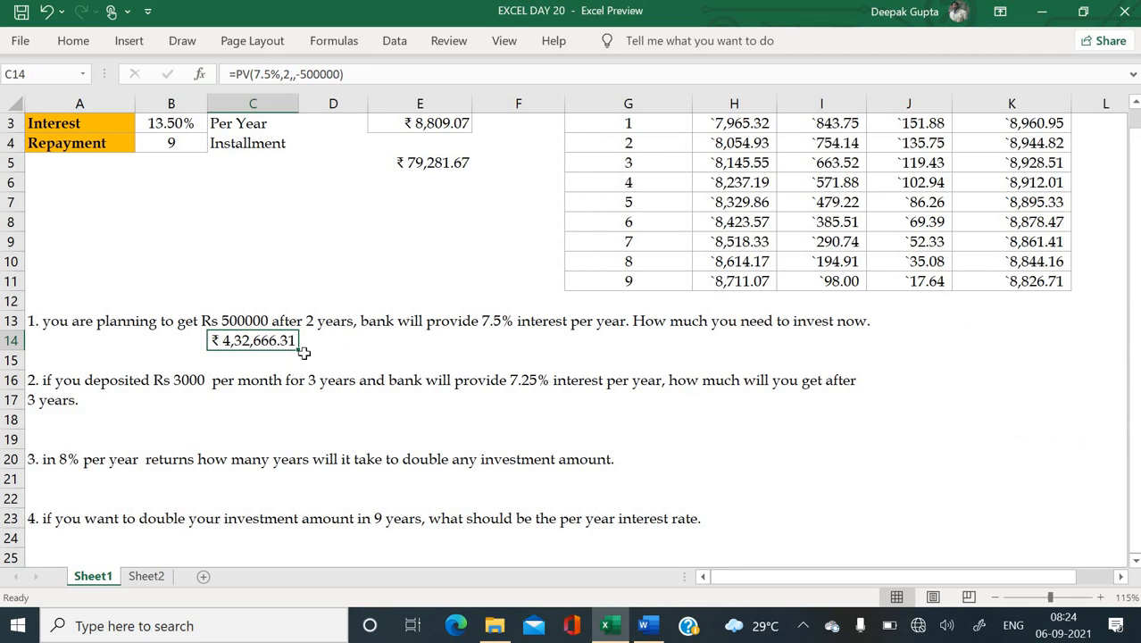
pyautogui.click(344, 344)
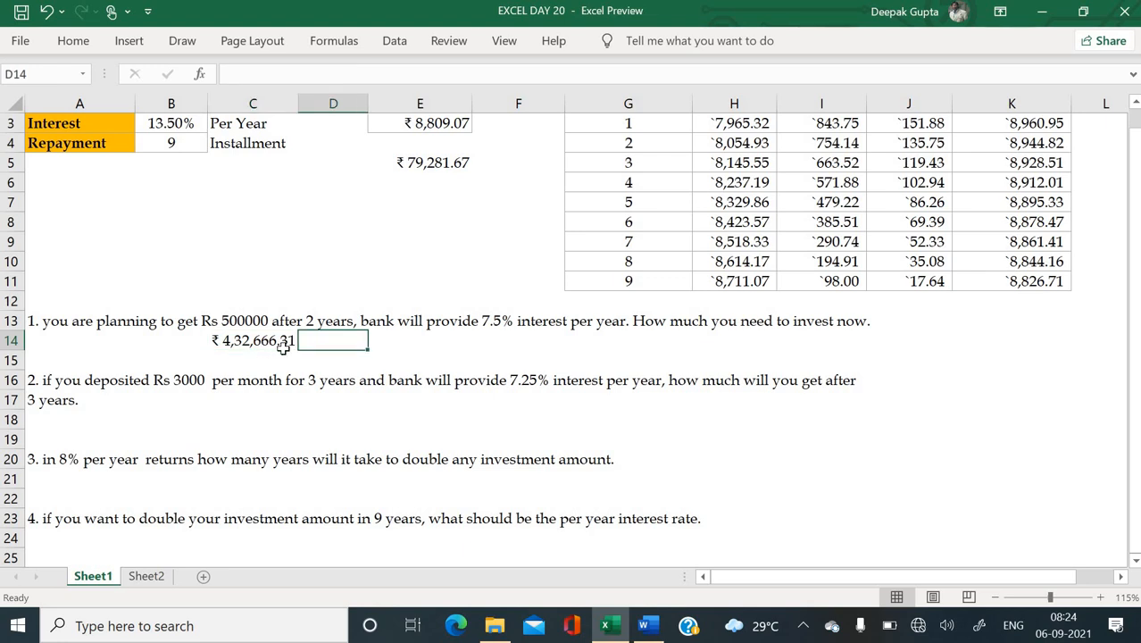
pyautogui.scroll(-1, 283, 346)
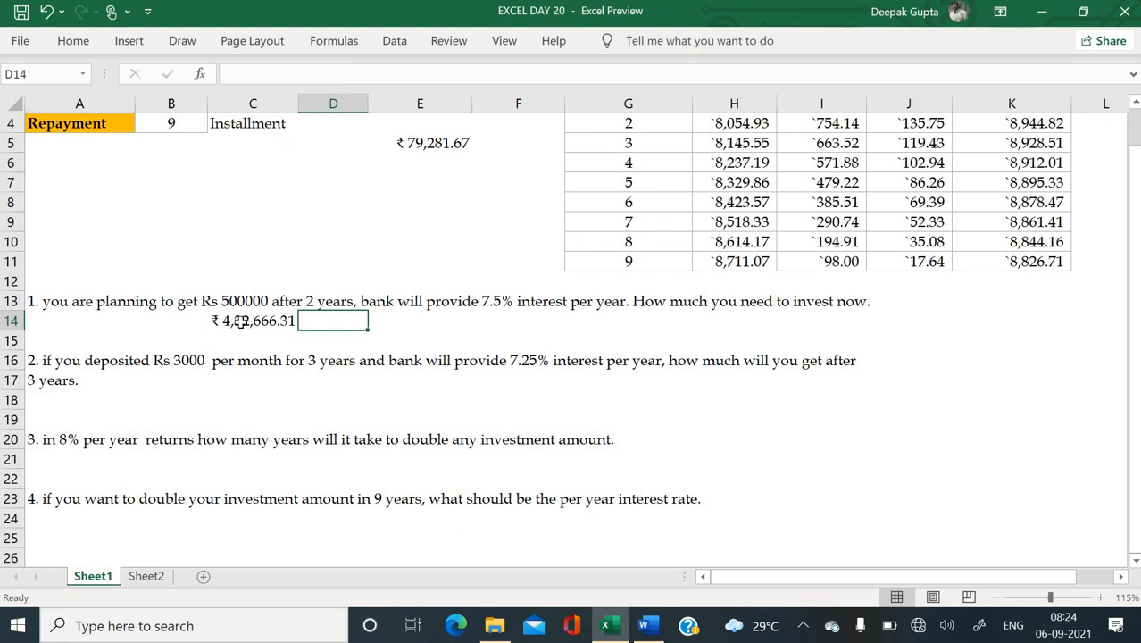
pyautogui.click(242, 320)
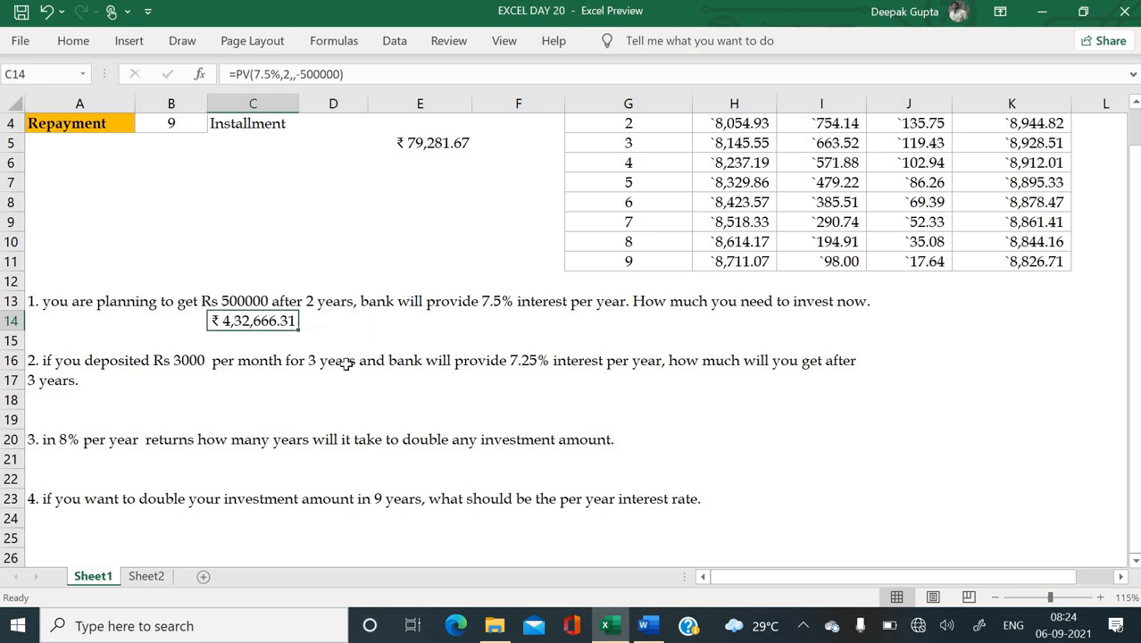
# - Begin an FV function in C18 below question 2 with Rate 7.25%/12, using the Function Arguments dialog
pyautogui.scroll(-2, 344, 363)
pyautogui.scroll(-1, 282, 340)
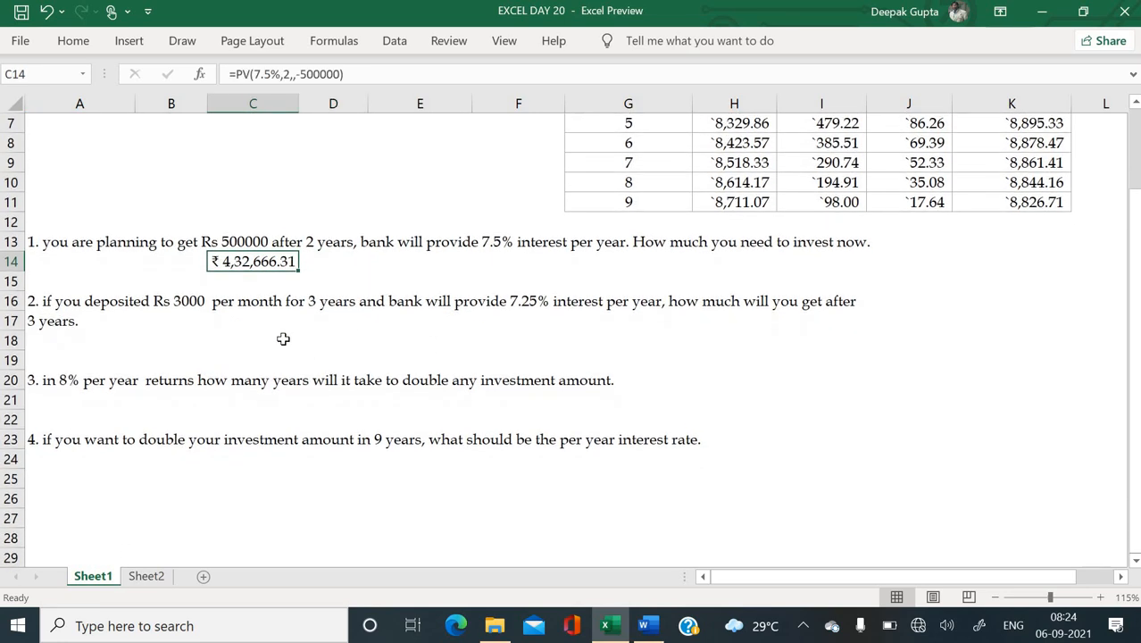
pyautogui.click(283, 338)
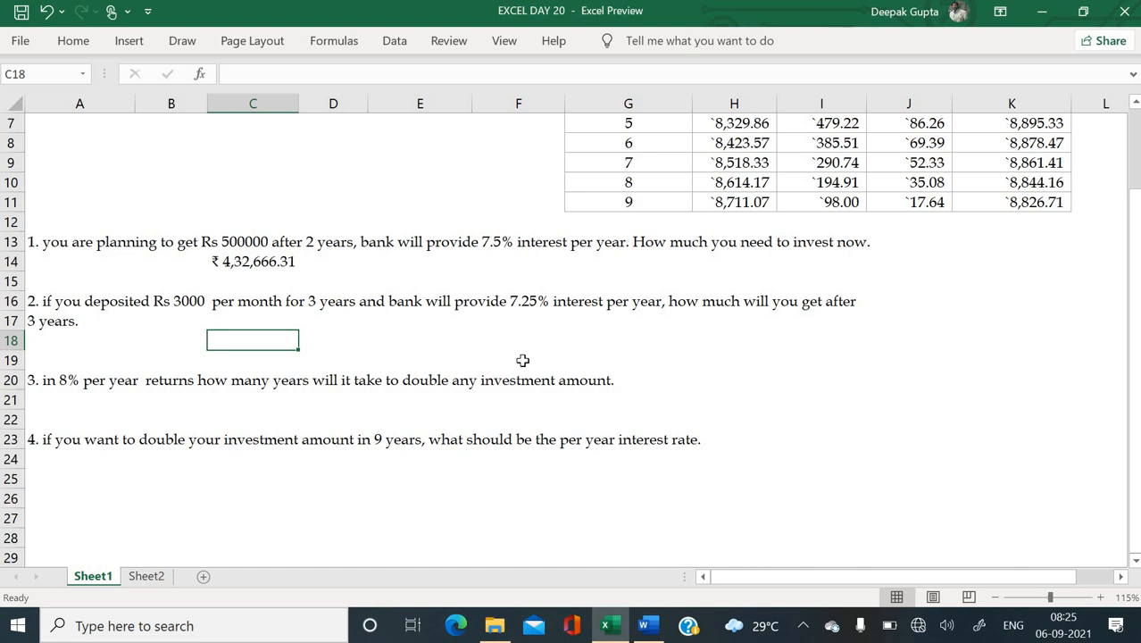
pyautogui.write('=')
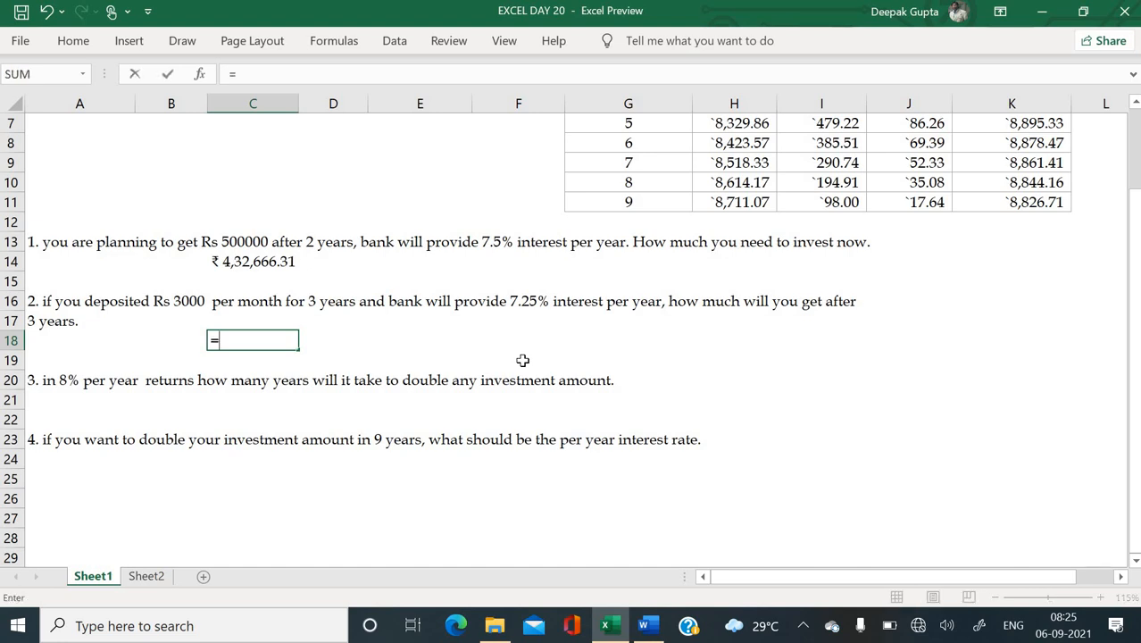
pyautogui.write('fv(')
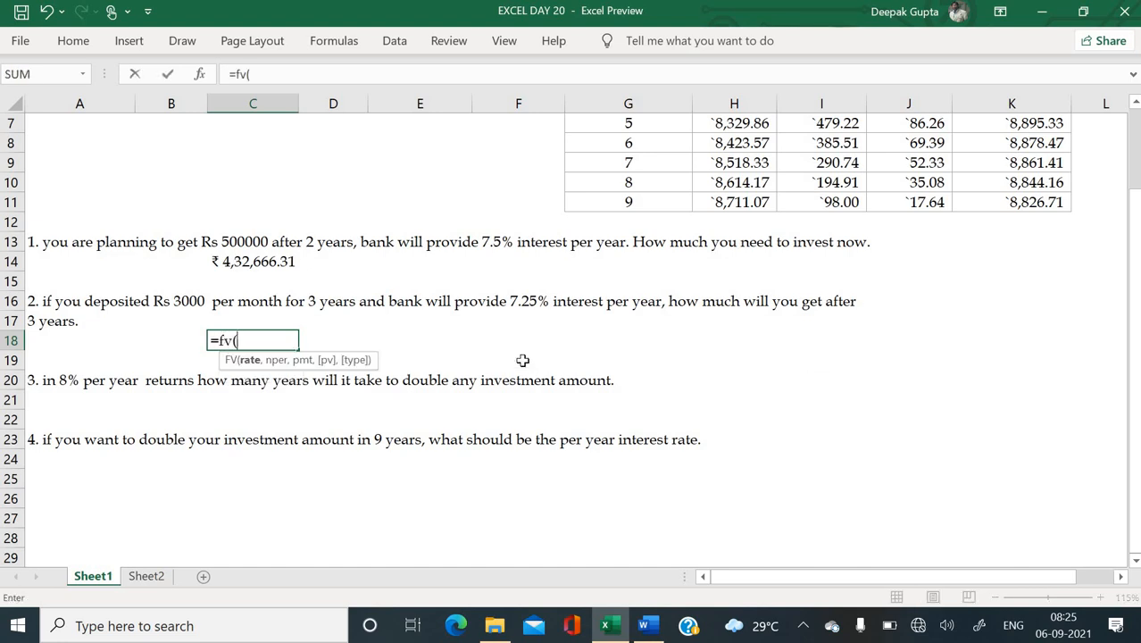
pyautogui.hotkey('ctrl', 'a')
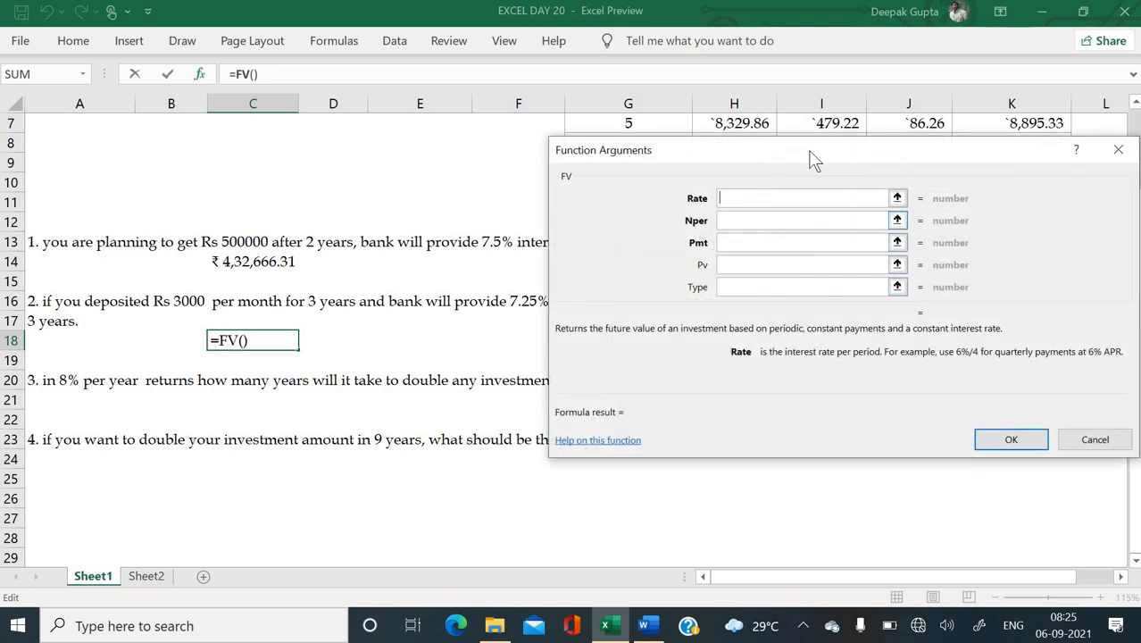
pyautogui.moveTo(814, 147); pyautogui.dragTo(466, 346)
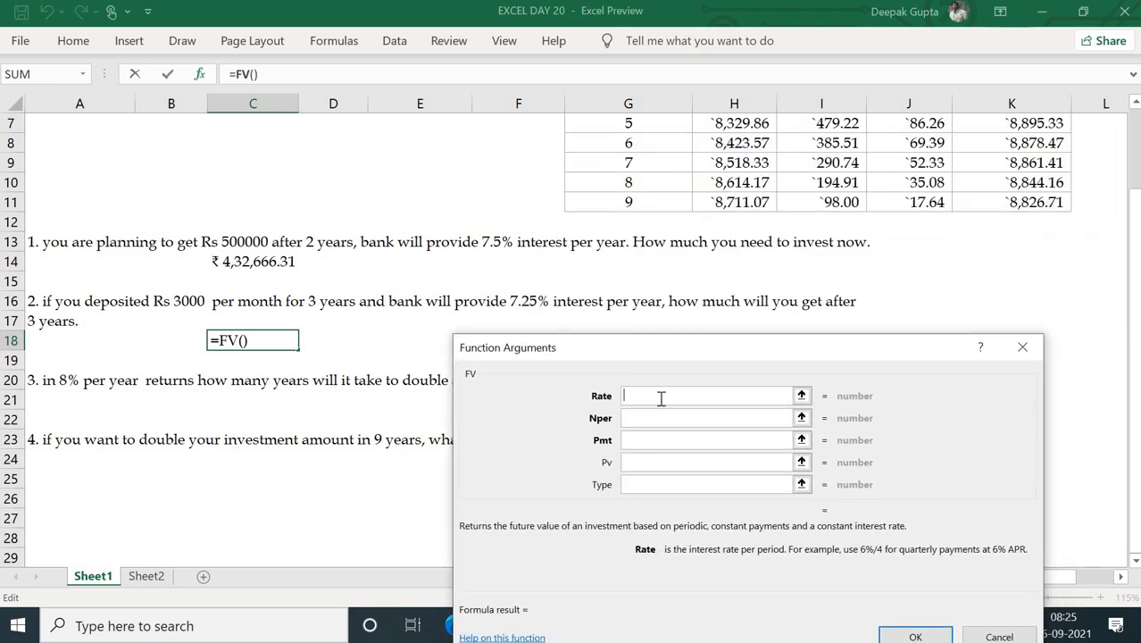
pyautogui.write('7.25%')
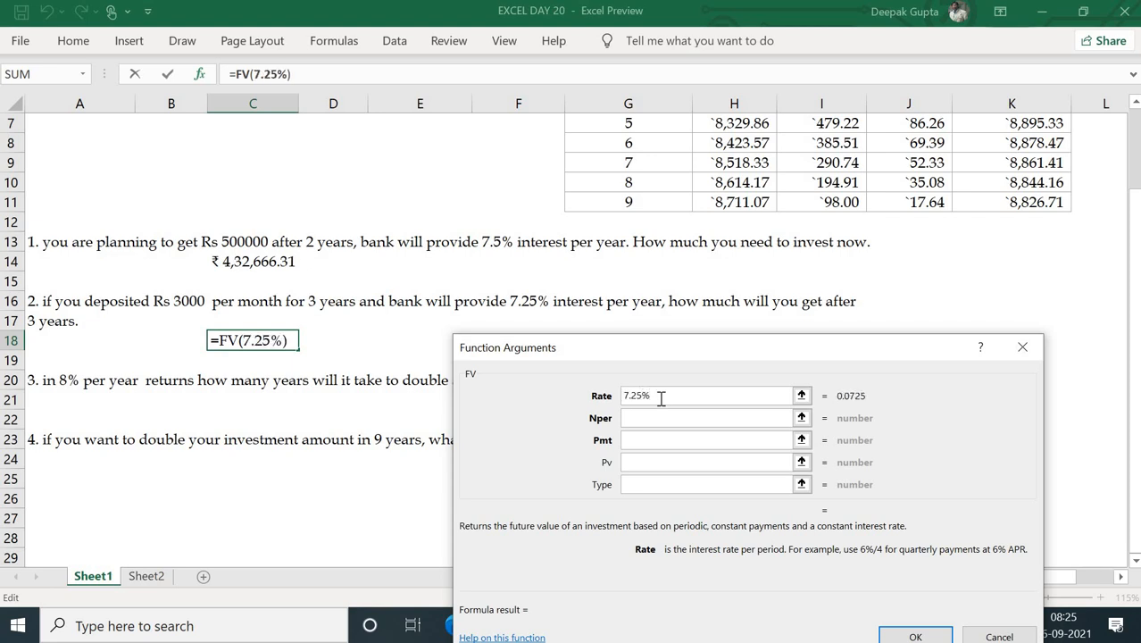
pyautogui.write('/12')
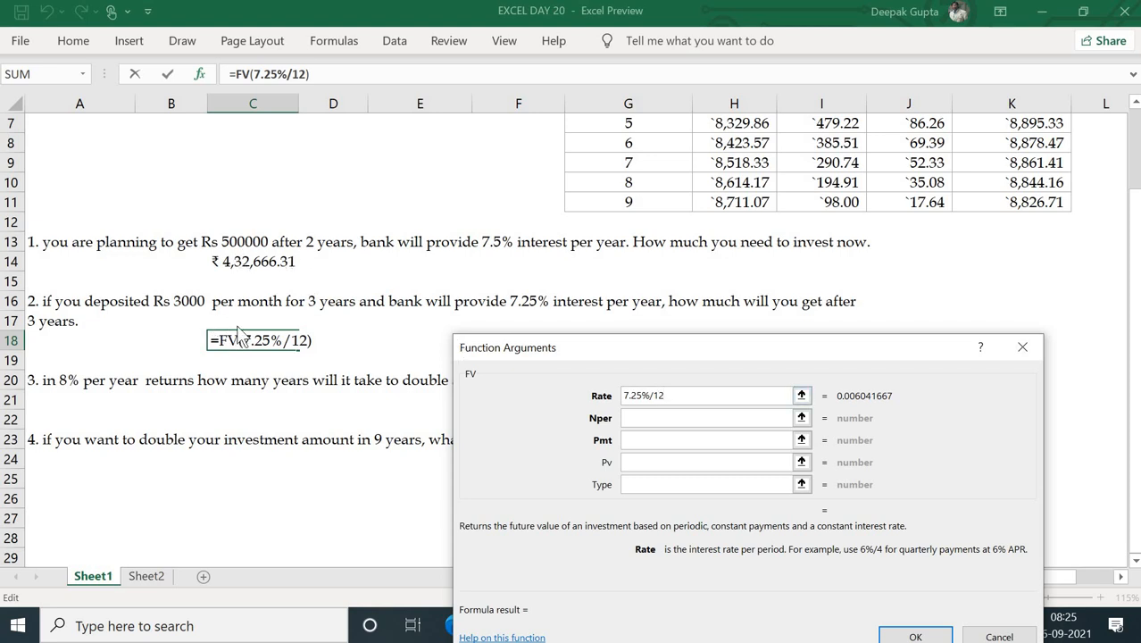
pyautogui.press('Tab')
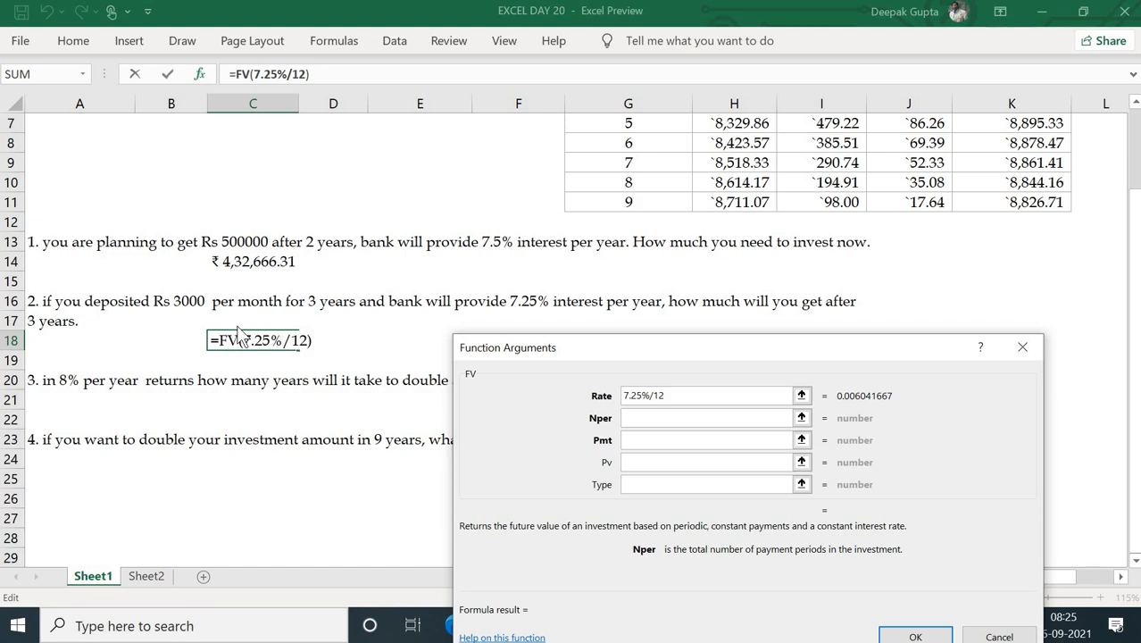
# - Set the FV function's Nper to 3*12 and Pmt to -3000 for C18
pyautogui.write('3*12')
pyautogui.press('Tab')
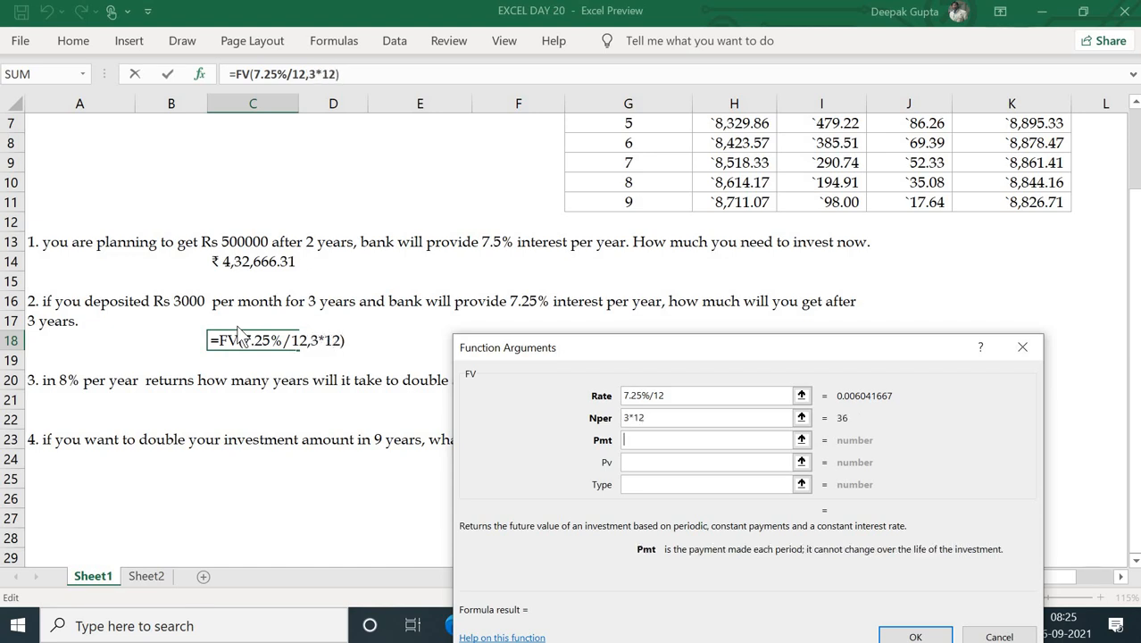
pyautogui.write('-3000')
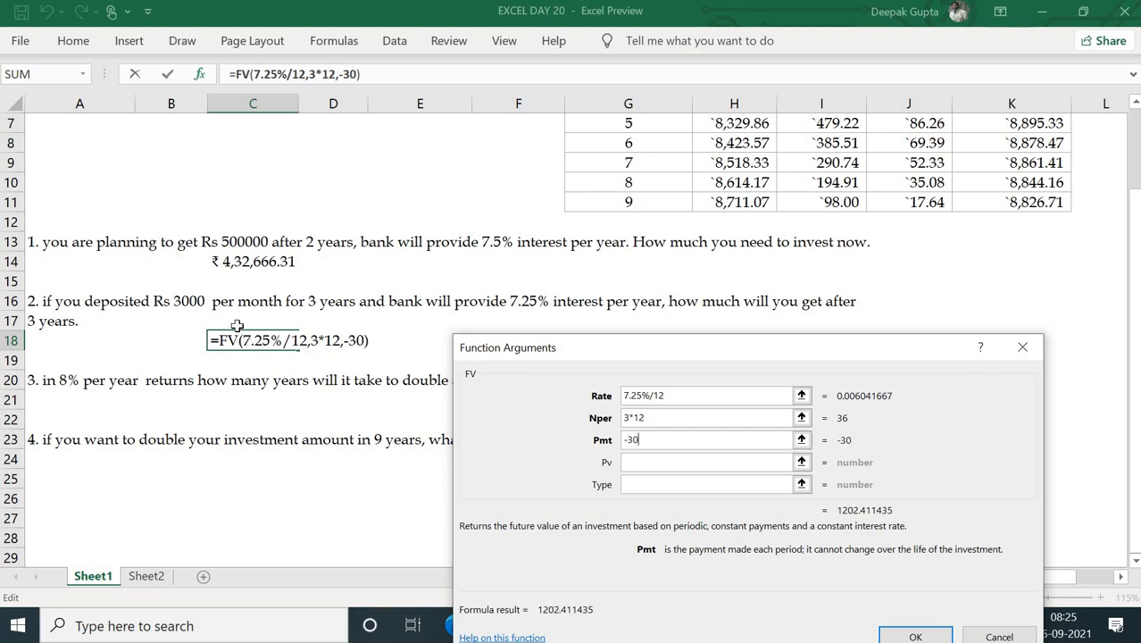
# - Try payment Type 1 in C18's FV function, replace it with 0, leave Pv empty, and enter the formula
pyautogui.click(685, 486)
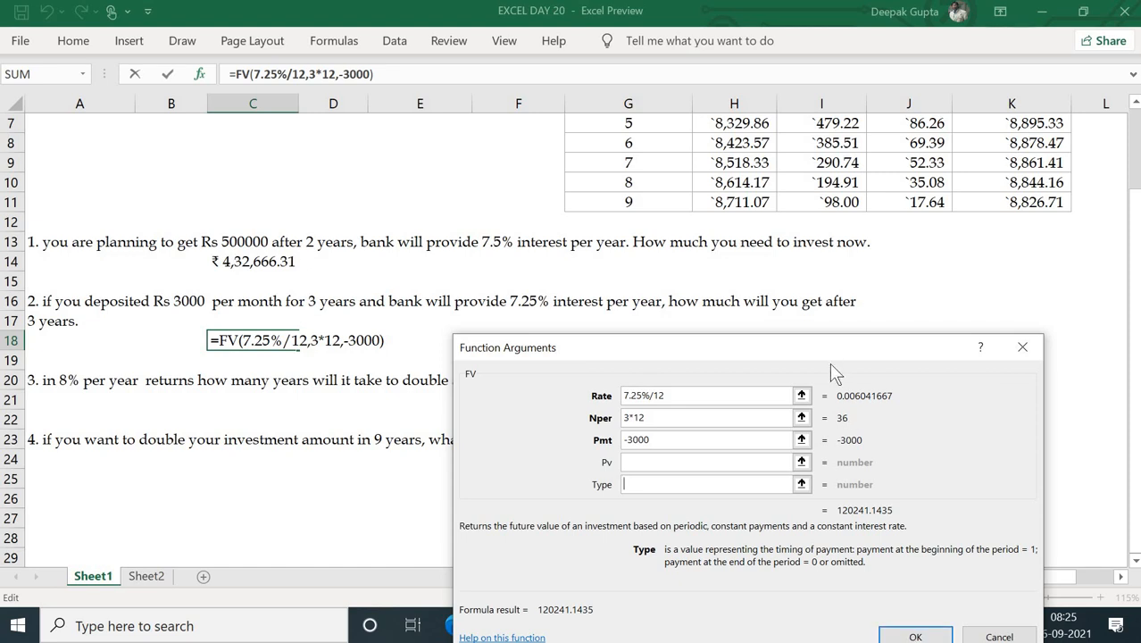
pyautogui.moveTo(829, 348); pyautogui.dragTo(817, 268)
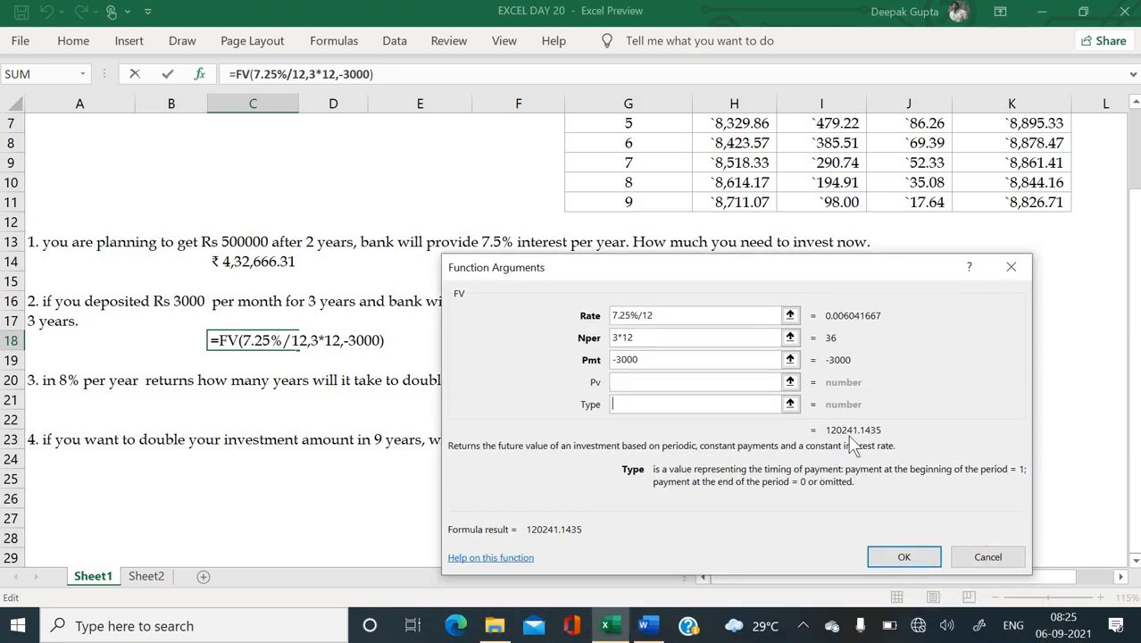
pyautogui.write('1')
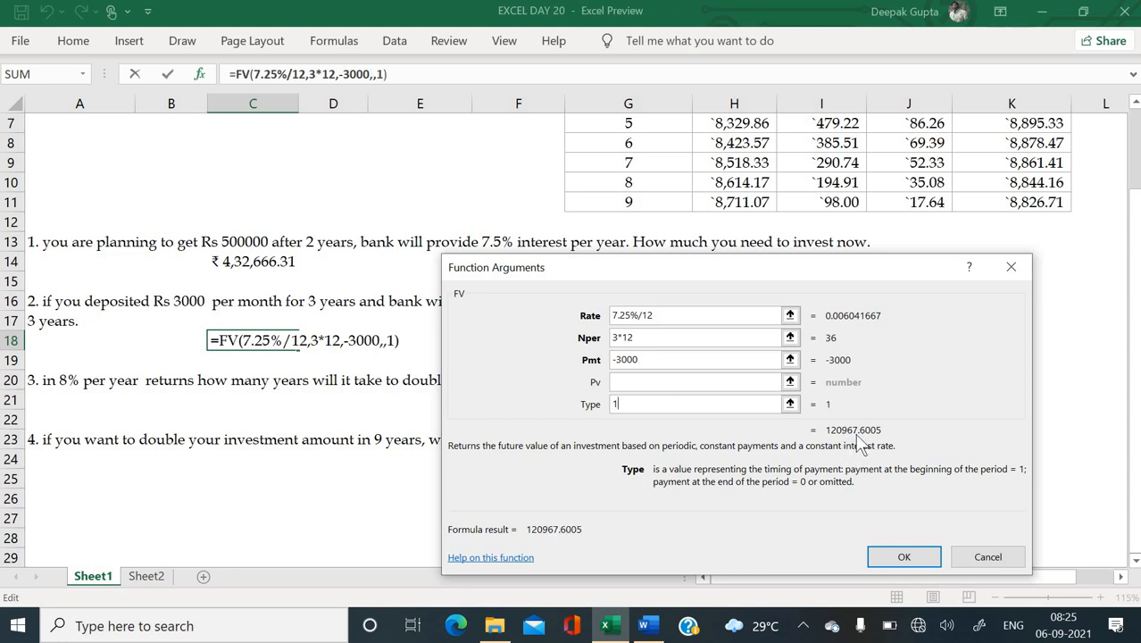
pyautogui.press('BackSpace')
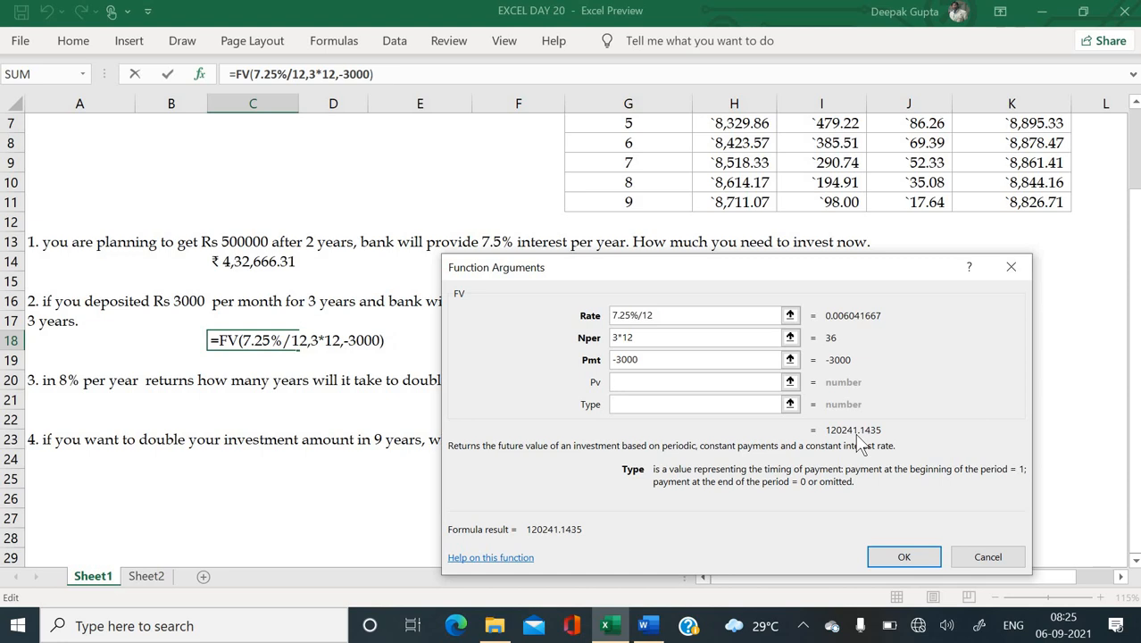
pyautogui.write('0')
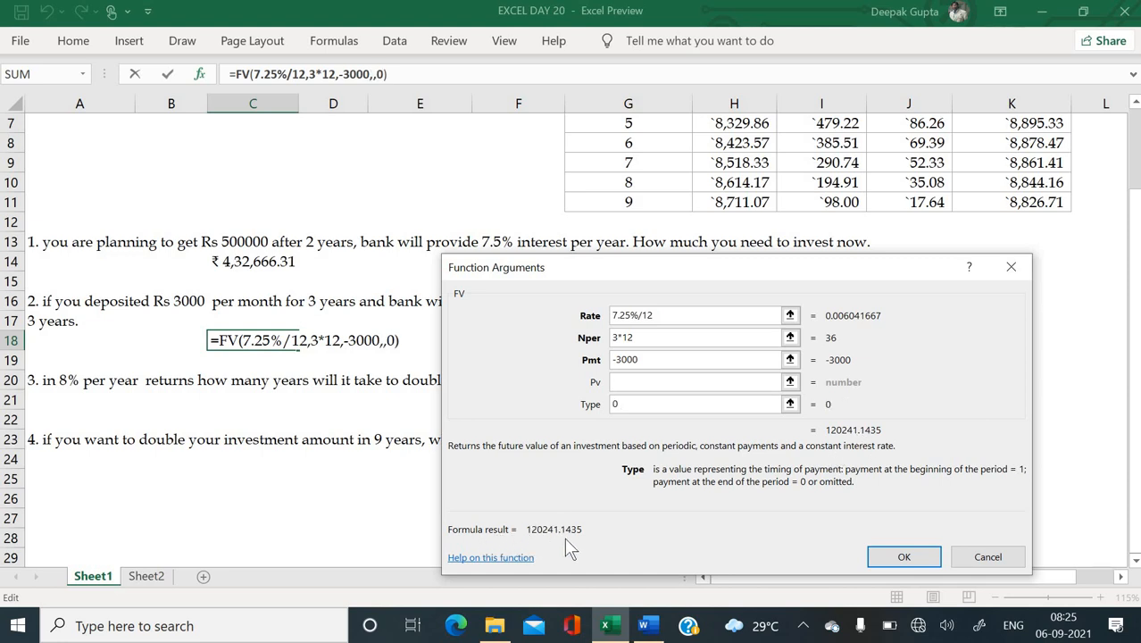
pyautogui.click(924, 557)
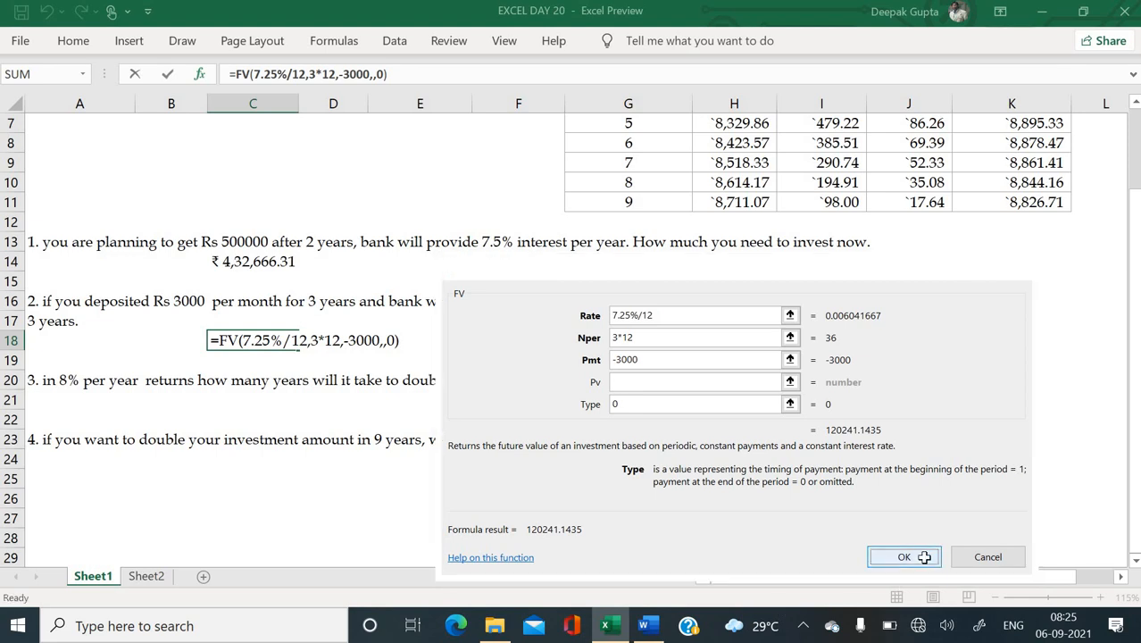
pyautogui.click(304, 416)
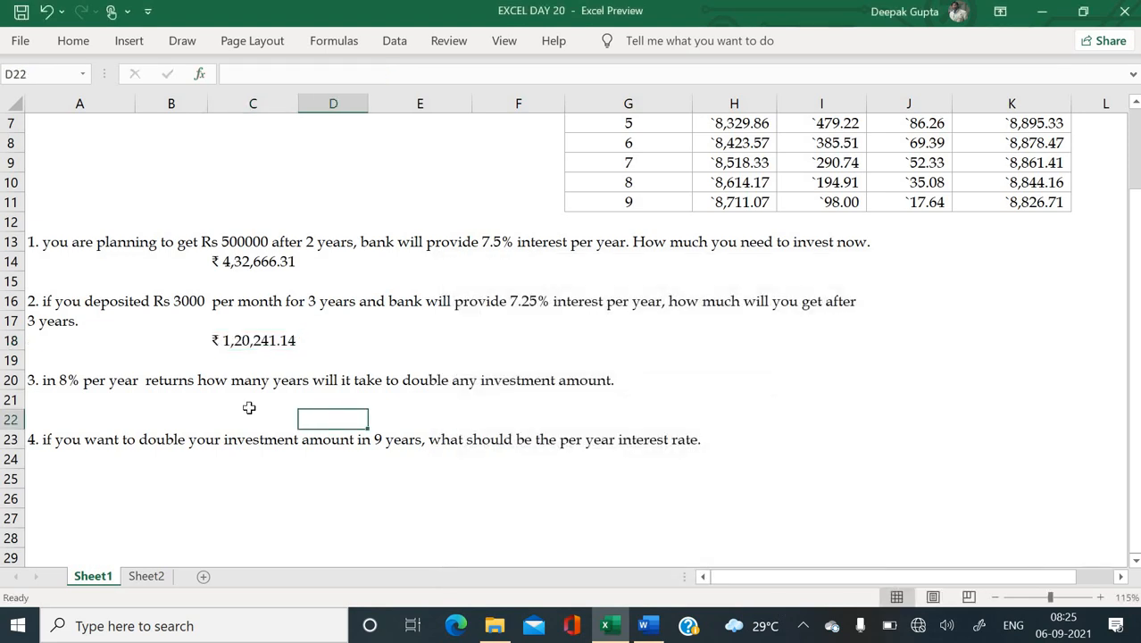
pyautogui.click(249, 407)
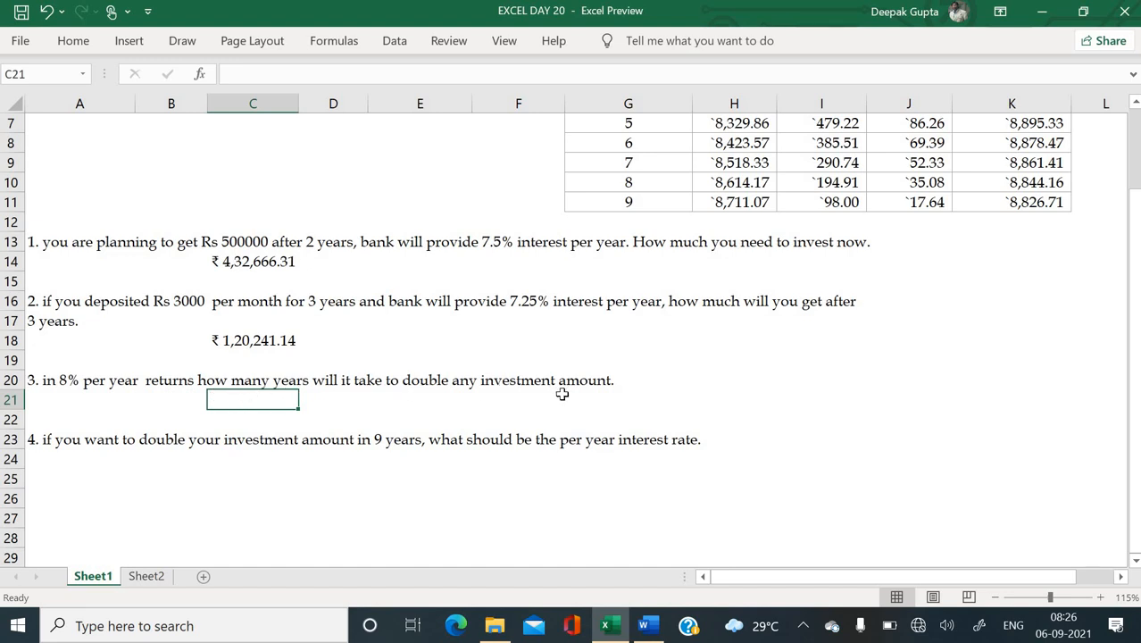
pyautogui.click(319, 403)
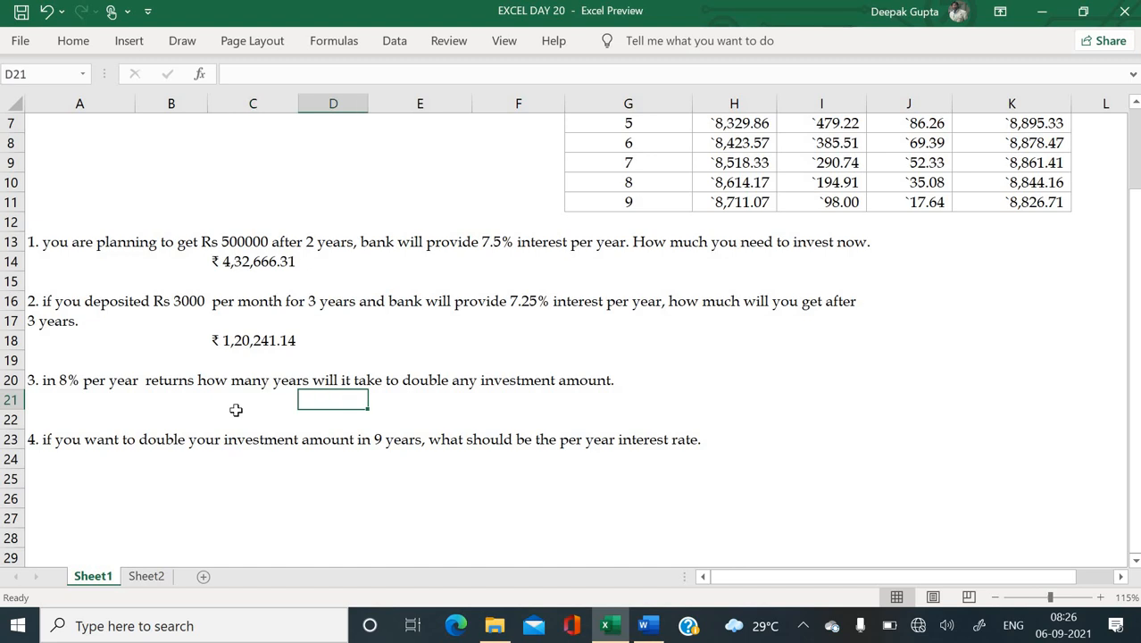
pyautogui.click(236, 416)
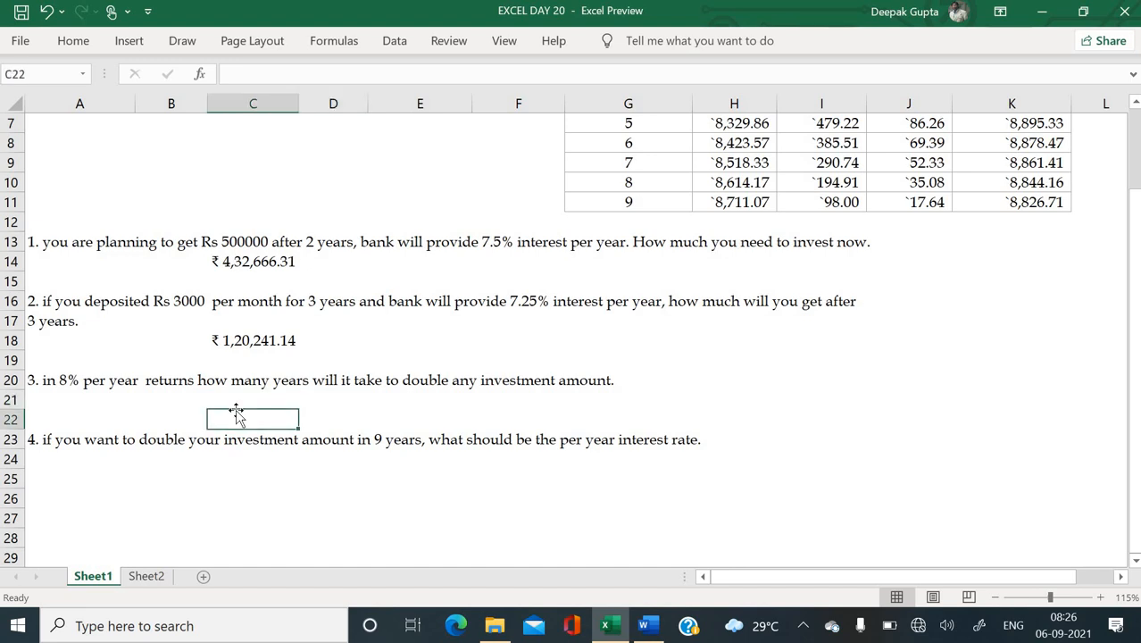
pyautogui.click(333, 401)
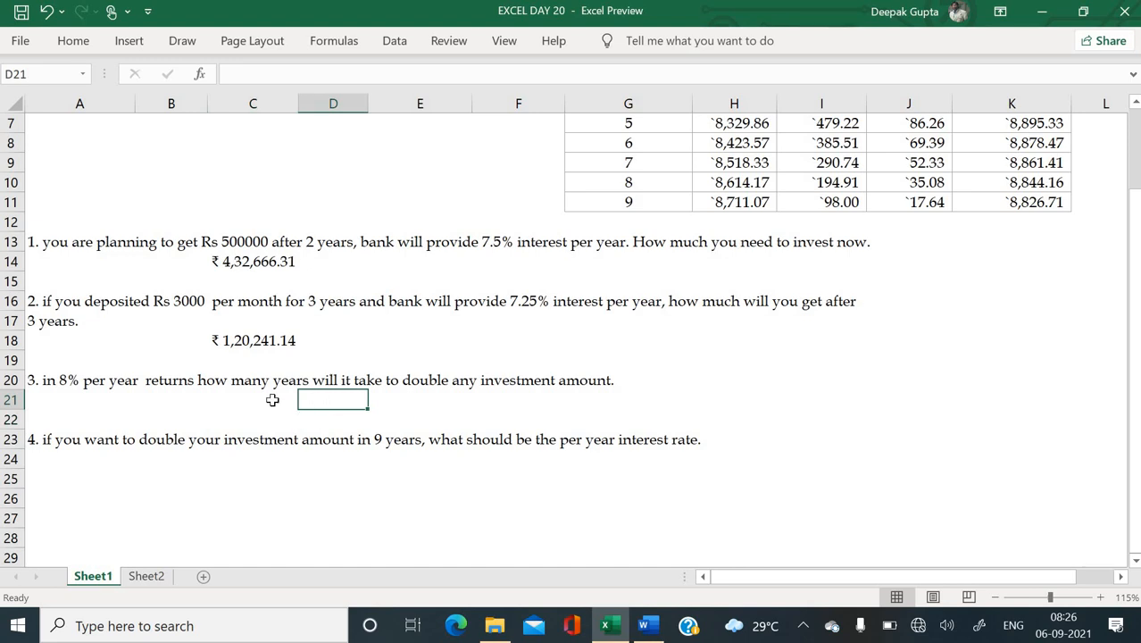
# - Begin an NPER function in C21 below question 3 with Rate 8%, using the Function Arguments dialog
pyautogui.click(272, 399)
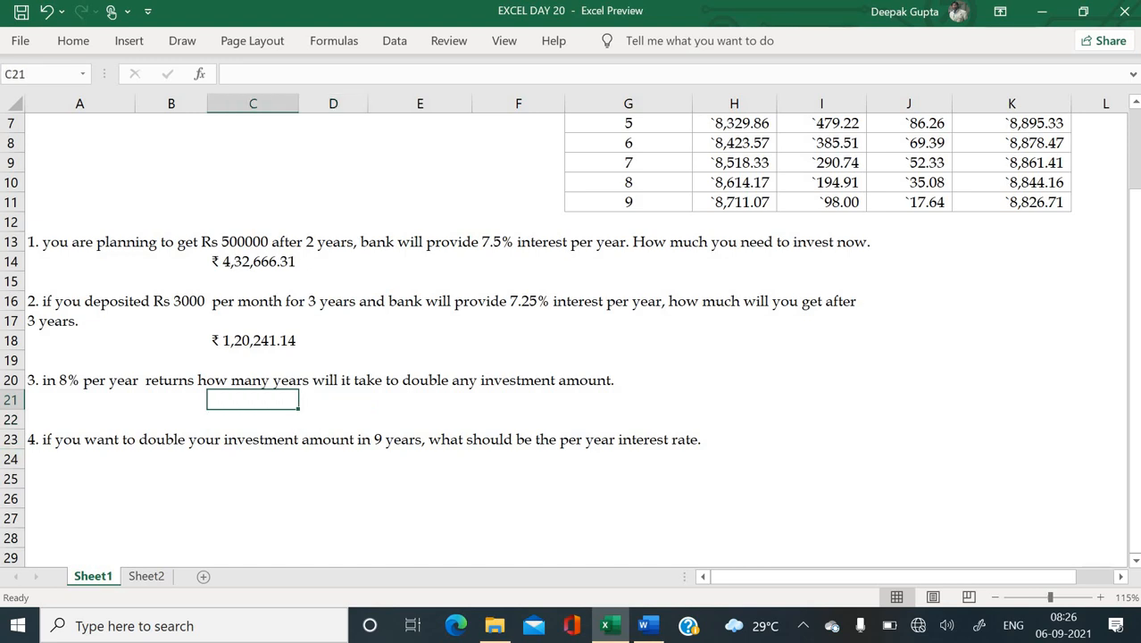
pyautogui.write('=')
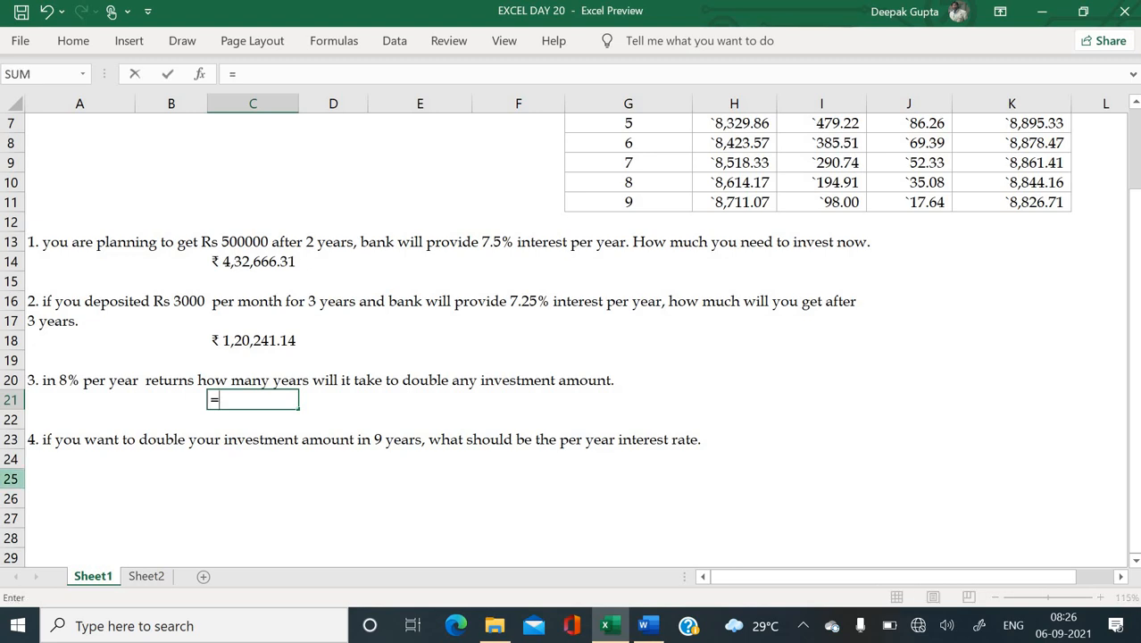
pyautogui.press('Escape')
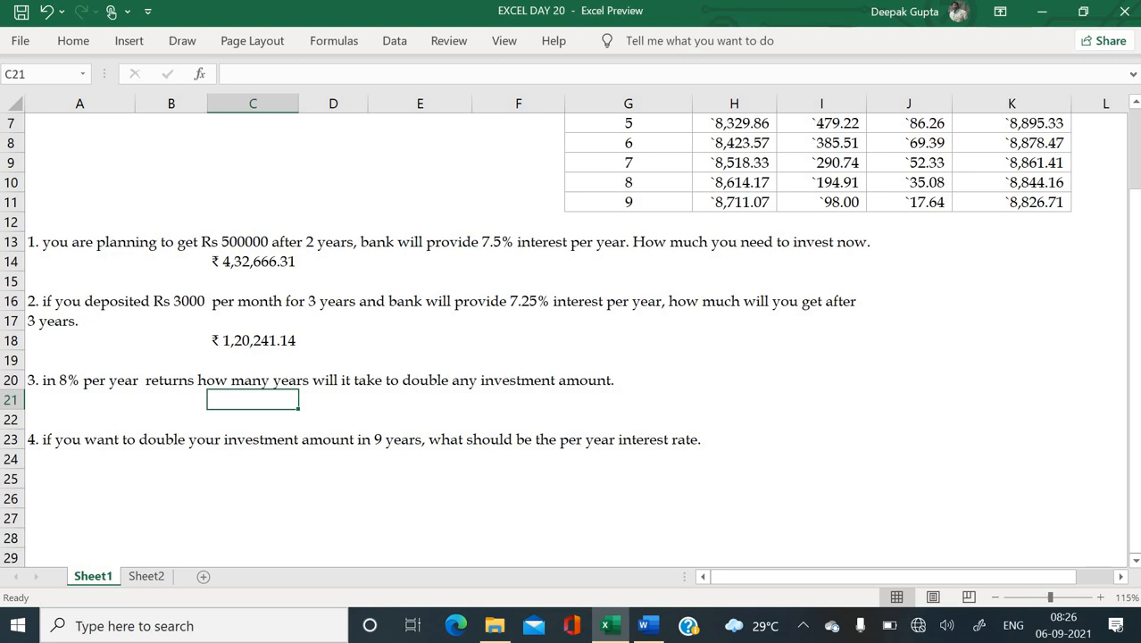
pyautogui.write('=')
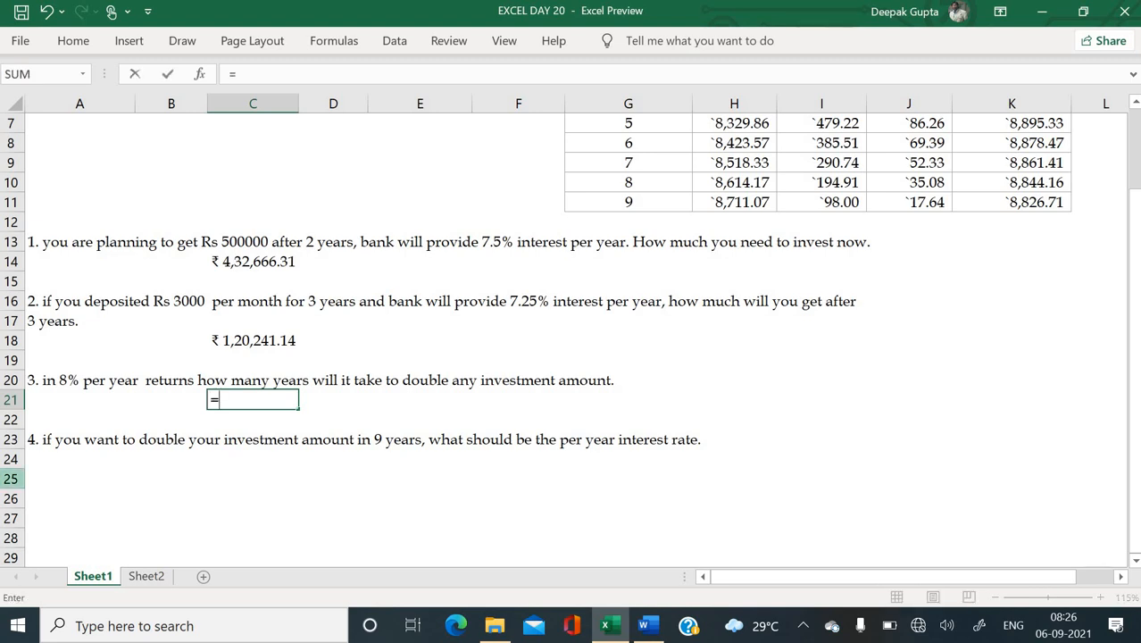
pyautogui.write('nper')
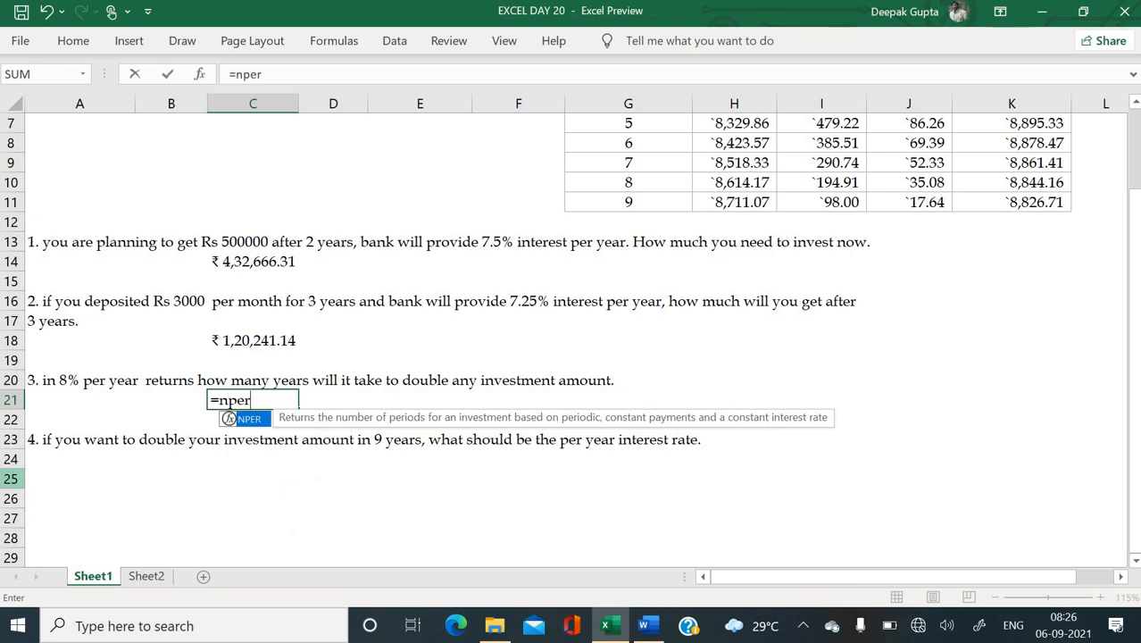
pyautogui.write('(')
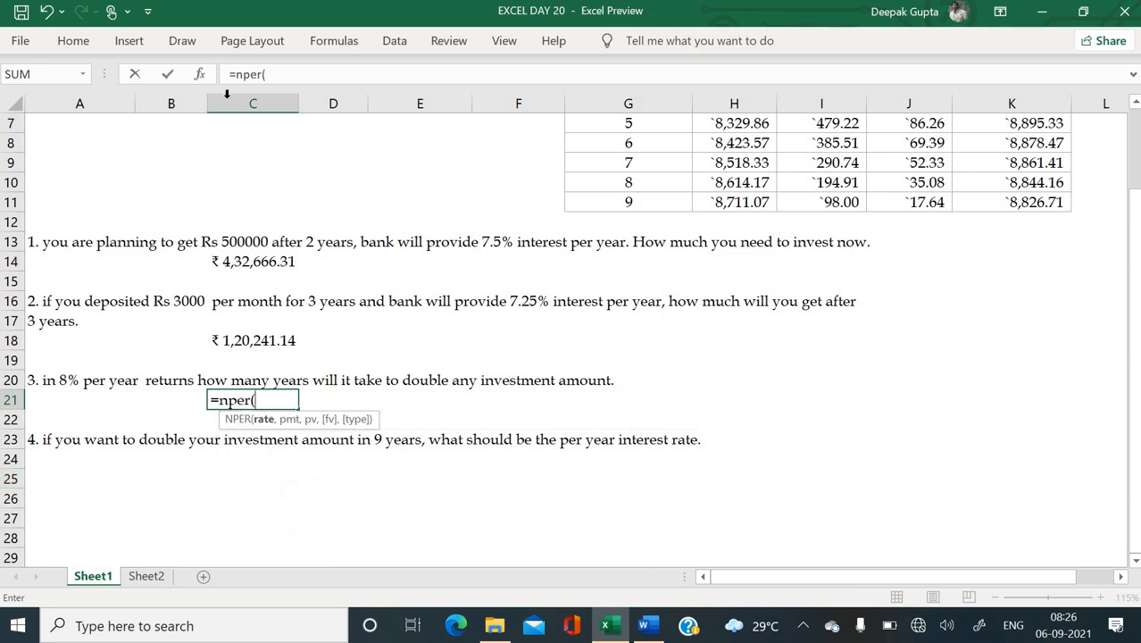
pyautogui.click(199, 74)
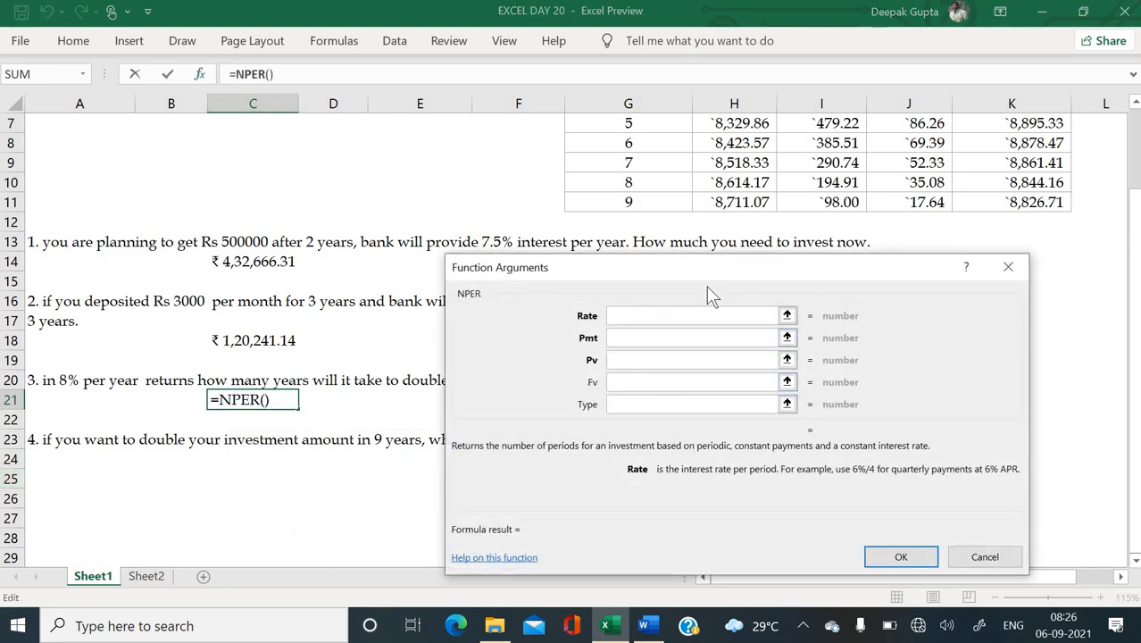
pyautogui.moveTo(723, 272); pyautogui.dragTo(759, 202)
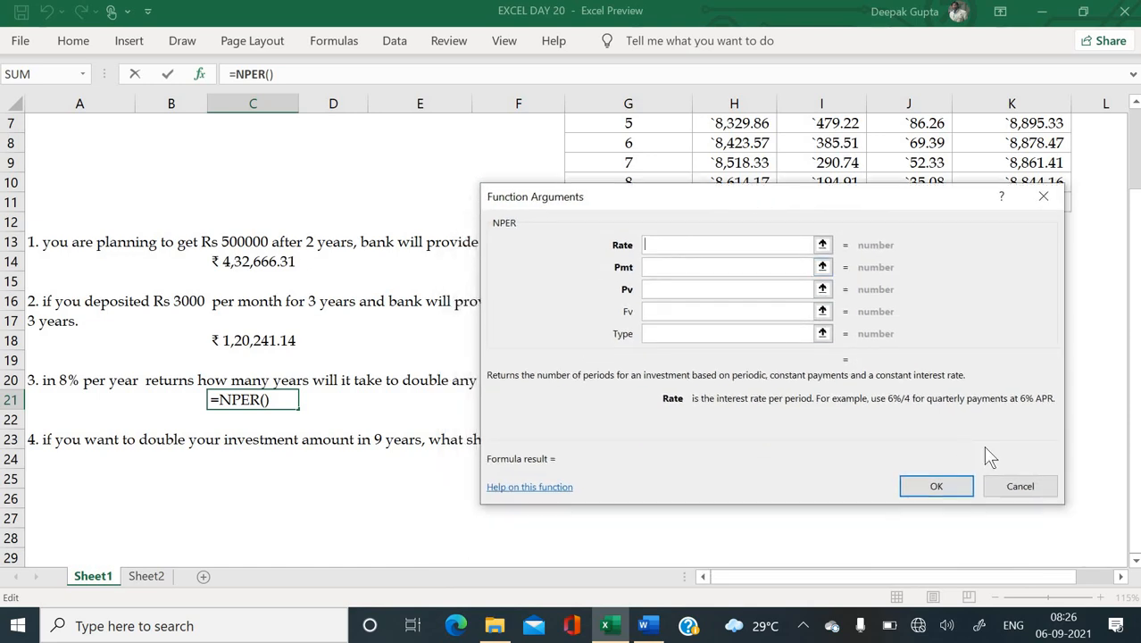
pyautogui.write('8%')
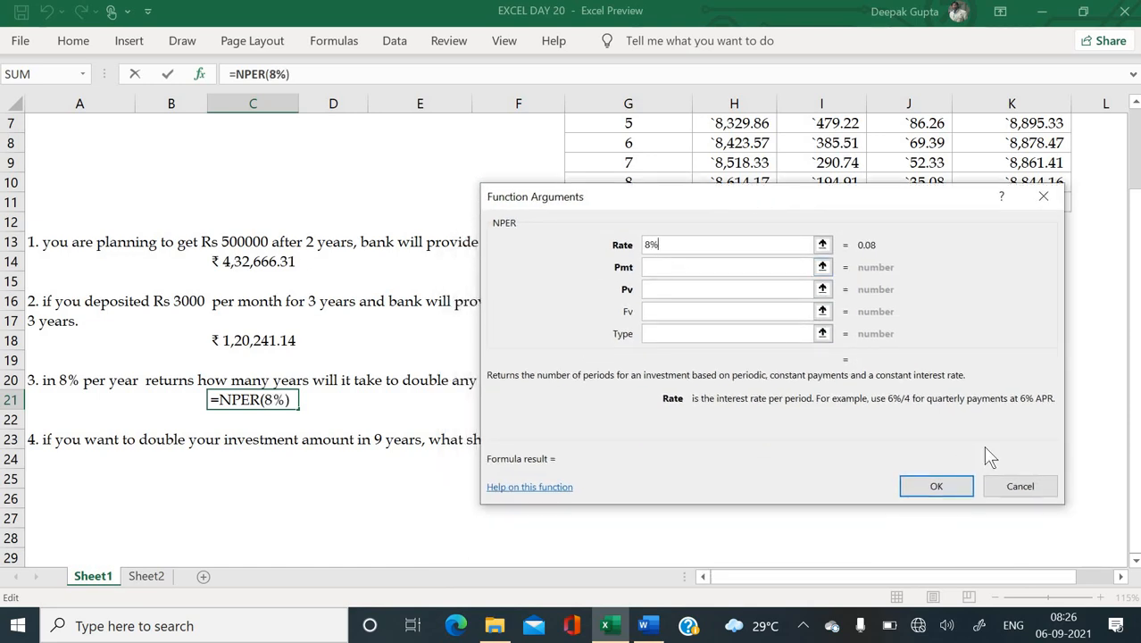
pyautogui.press('Tab')
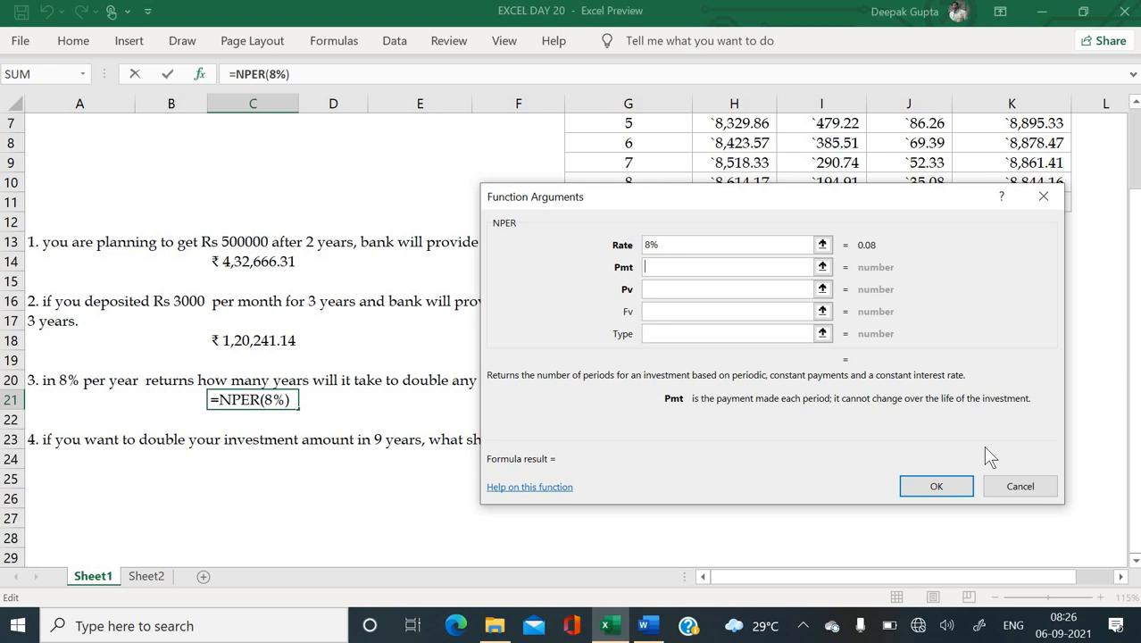
# - Set C21's NPER arguments Pv to 10000, Fv to -20000 and Type to 0, leave Pmt empty, and enter the formula
pyautogui.click(731, 288)
pyautogui.write('1')
pyautogui.press('BackSpace')
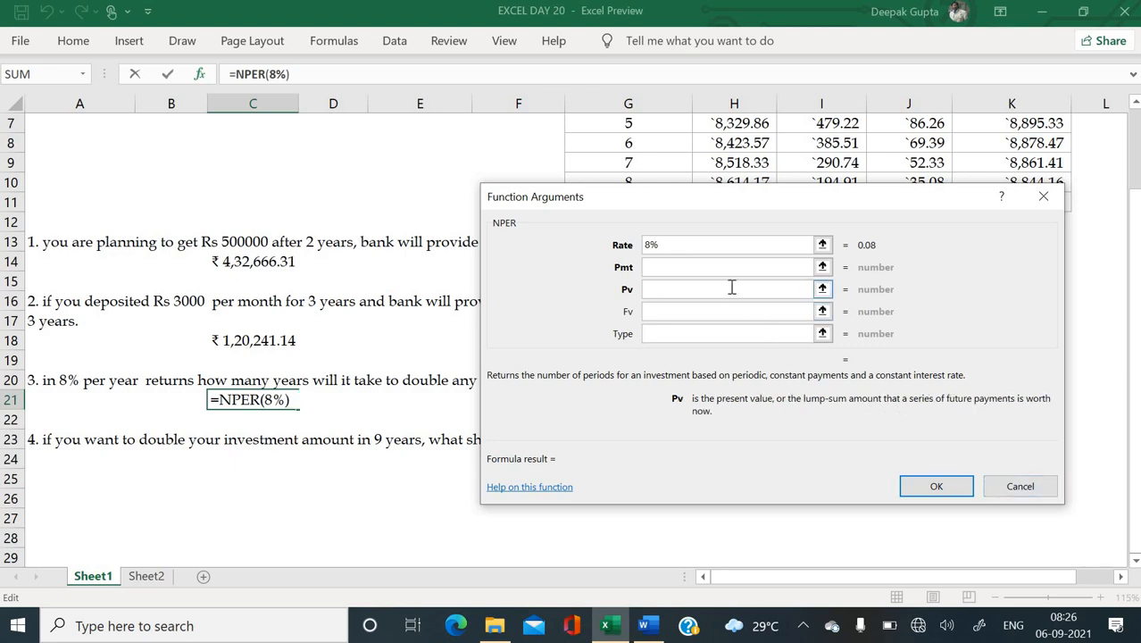
pyautogui.write('10000')
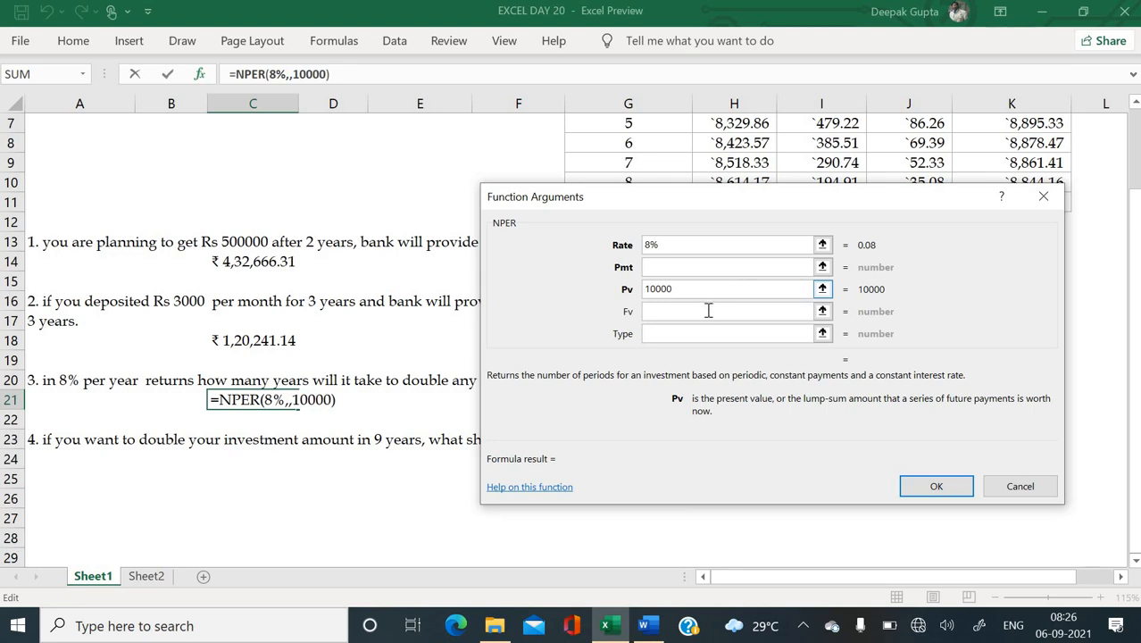
pyautogui.click(706, 310)
pyautogui.write('-20000')
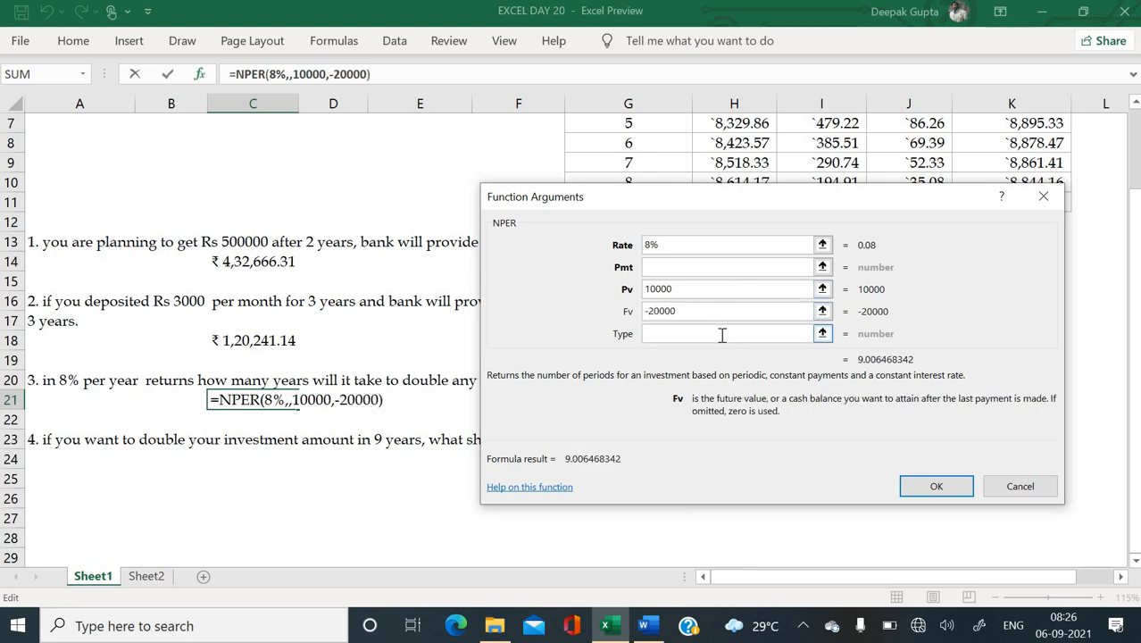
pyautogui.click(722, 335)
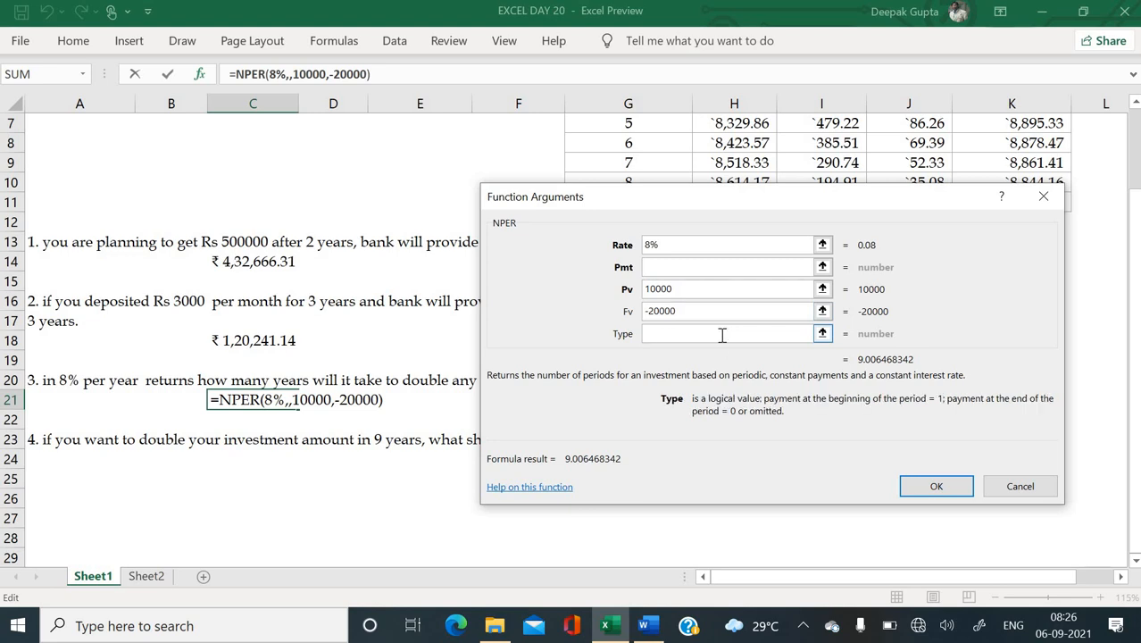
pyautogui.write('0')
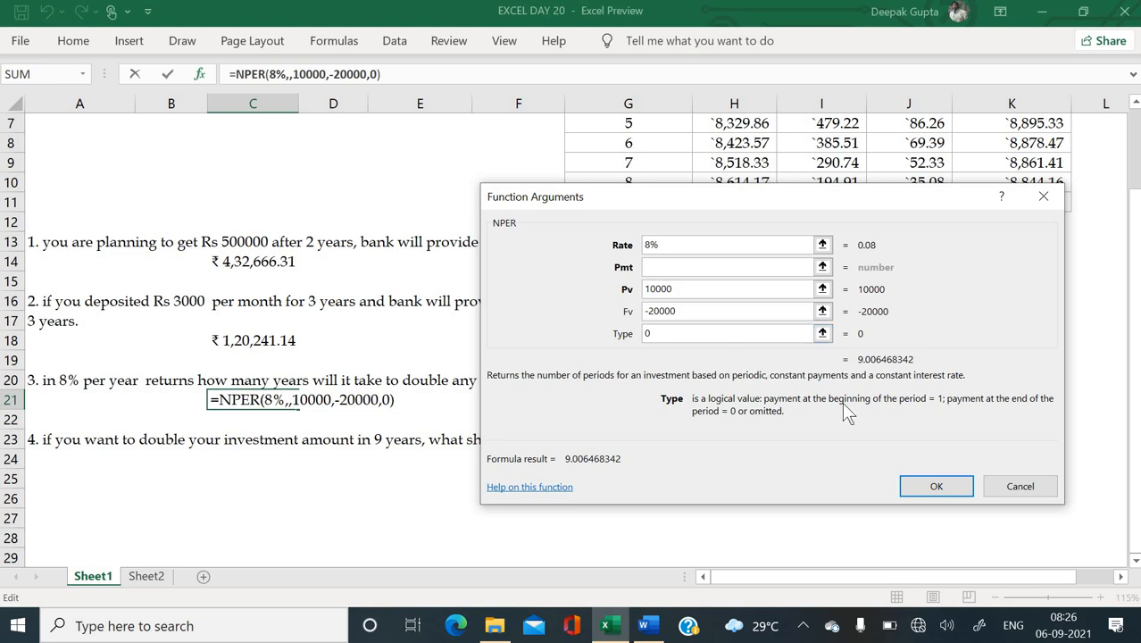
pyautogui.click(932, 491)
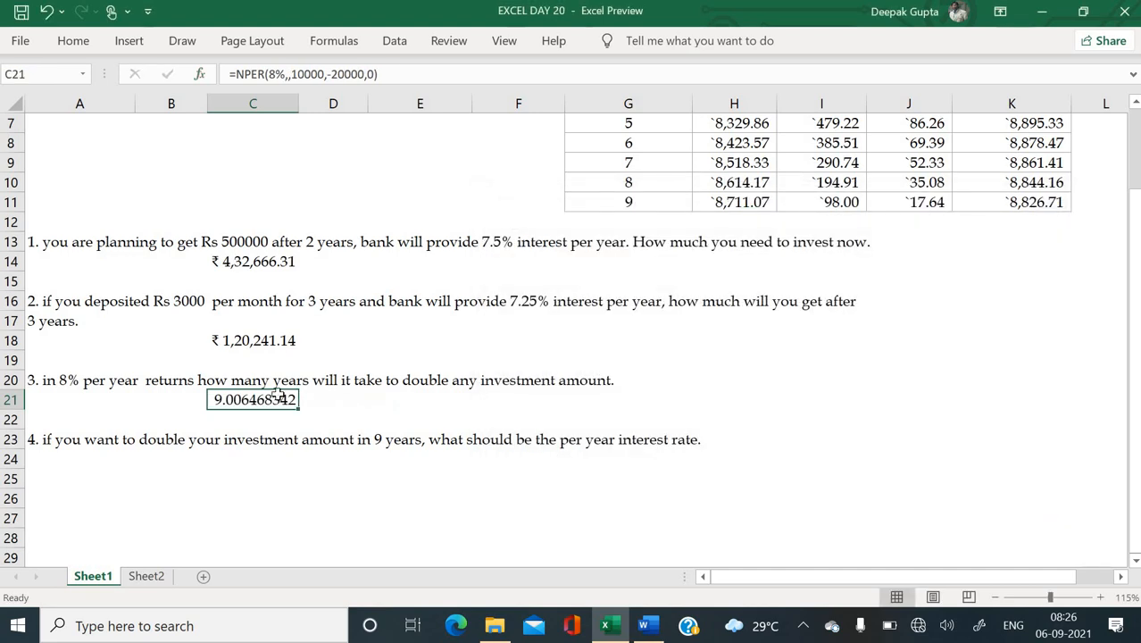
# - Format the number of periods in C21 to show no decimal places
pyautogui.click(76, 46)
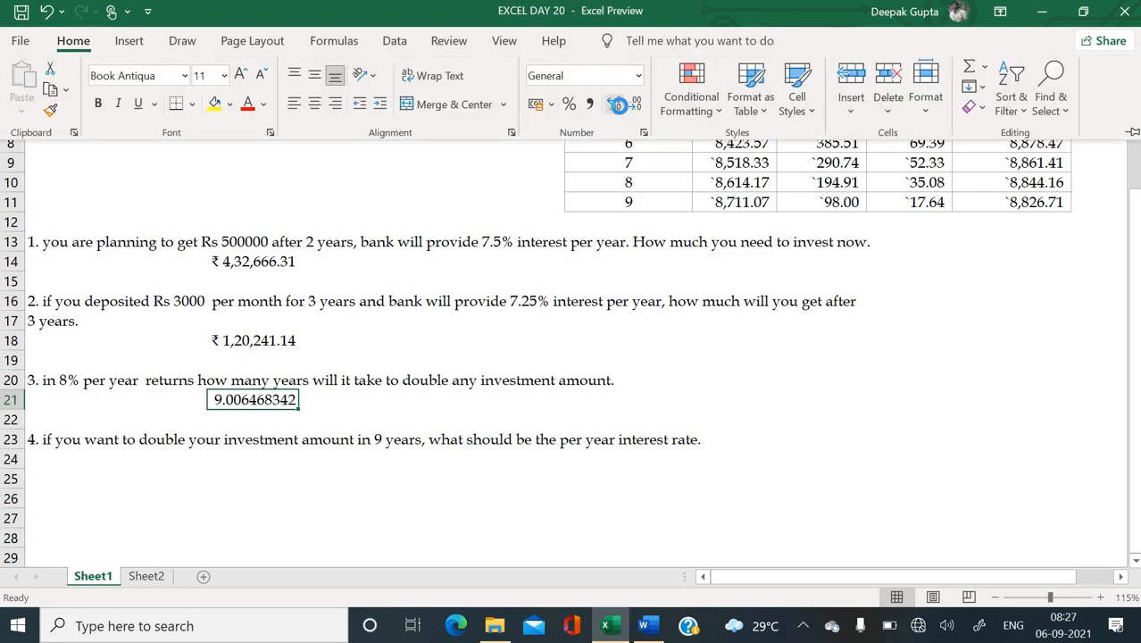
pyautogui.click(616, 104)
pyautogui.click(636, 105)
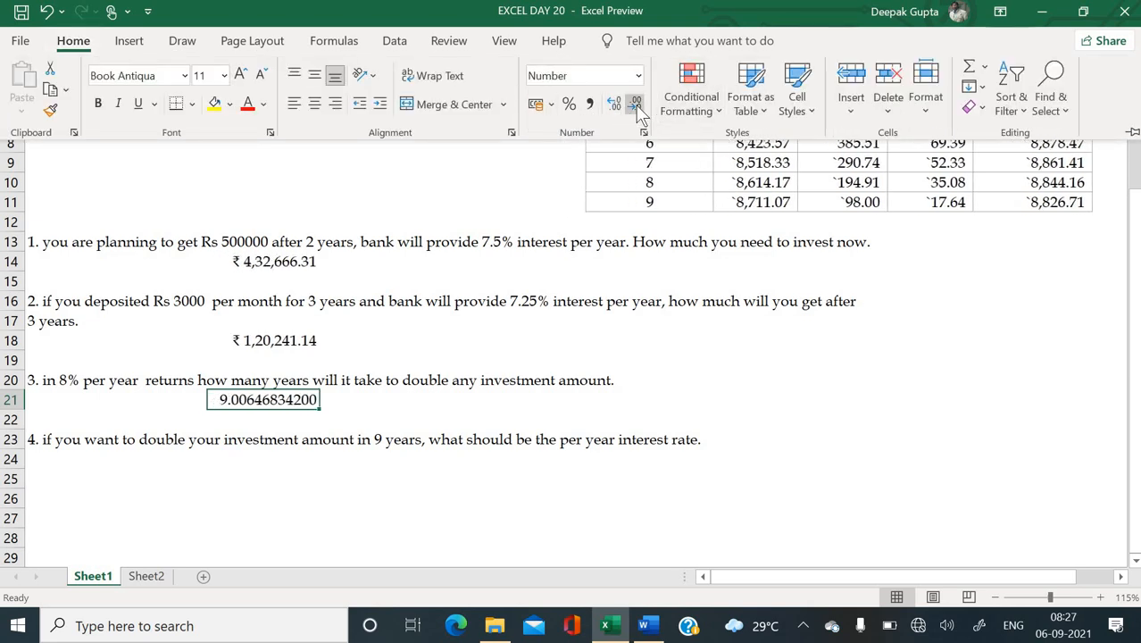
pyautogui.tripleClick(635, 105)
pyautogui.tripleClick(636, 104)
pyautogui.tripleClick(636, 104)
pyautogui.click(635, 105)
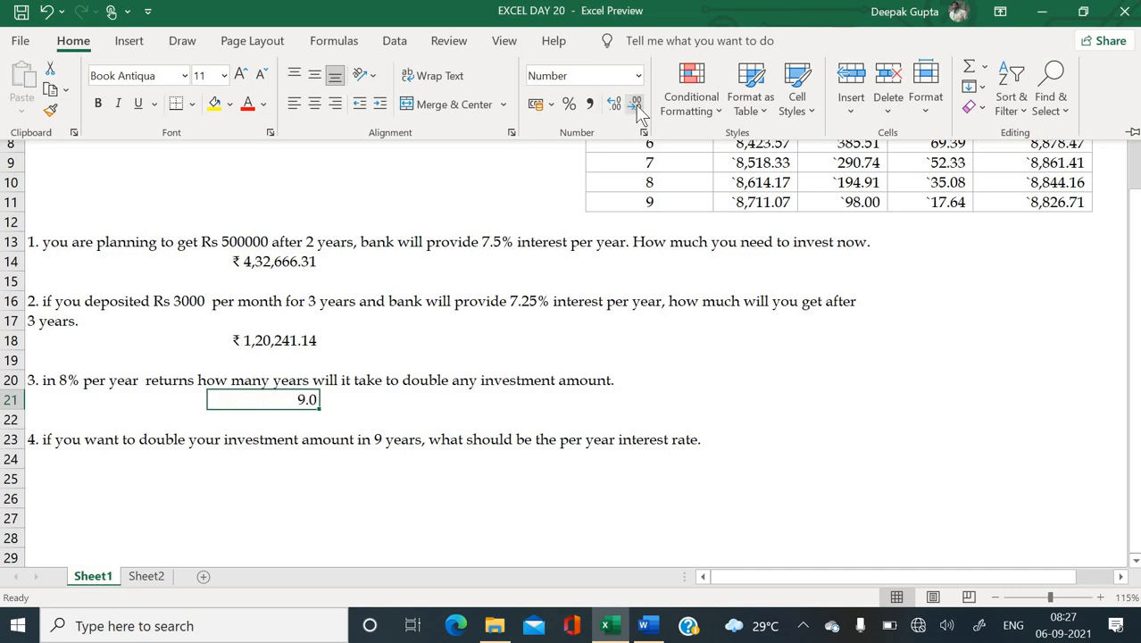
pyautogui.click(636, 106)
pyautogui.click(283, 343)
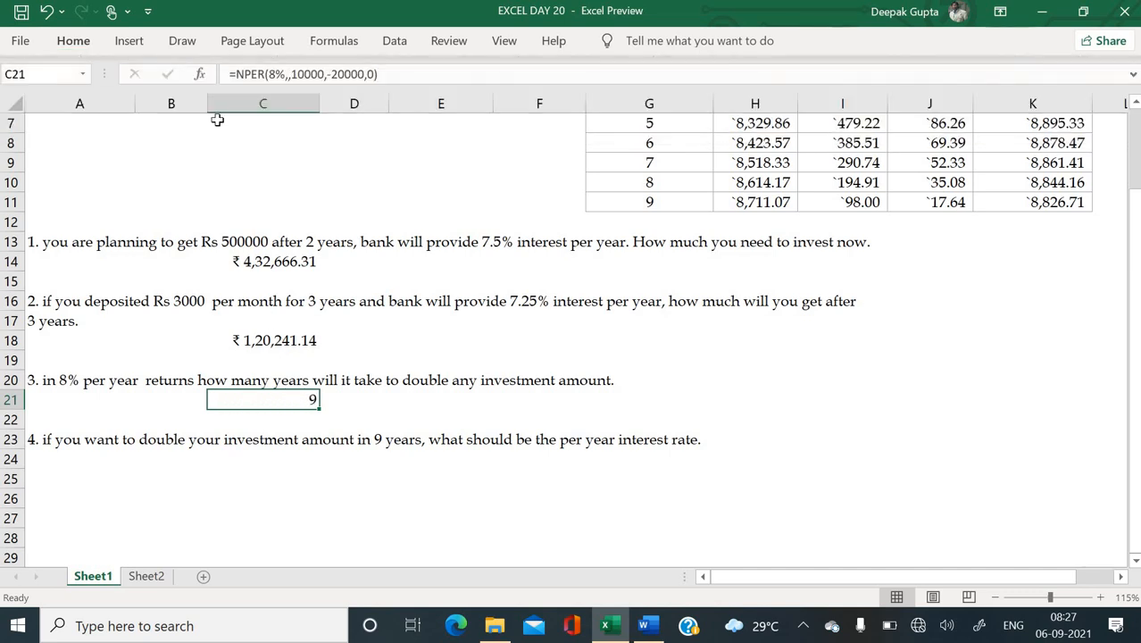
# - Recheck C21's NPER arguments without altering them, and enter the unit label "year" in D21
pyautogui.click(202, 75)
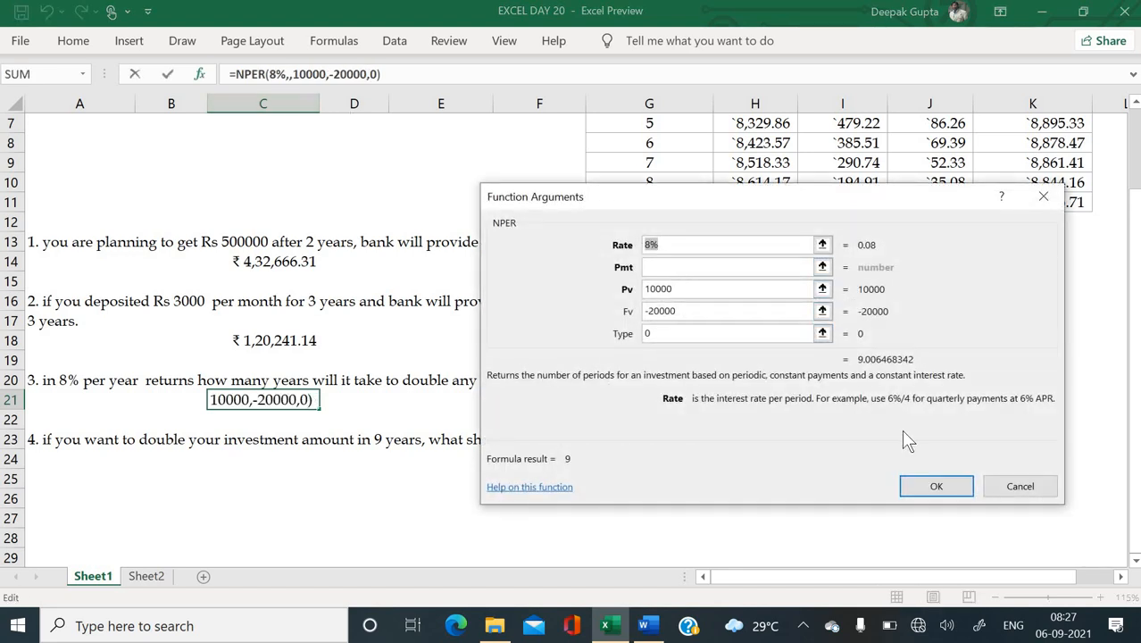
pyautogui.click(935, 486)
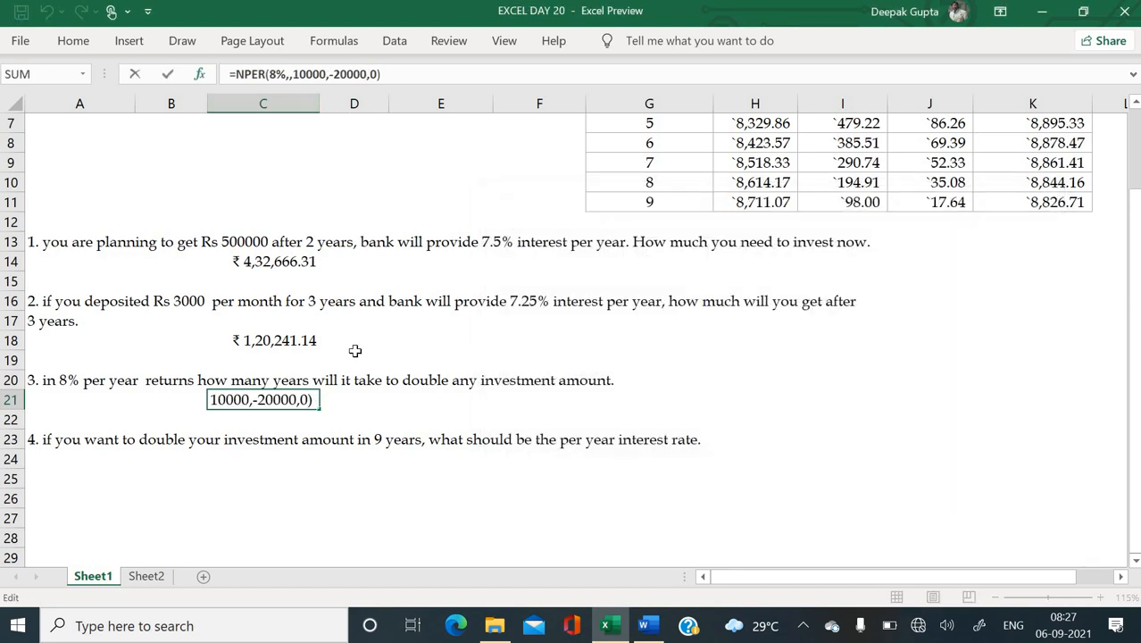
pyautogui.click(351, 399)
pyautogui.write('yera')
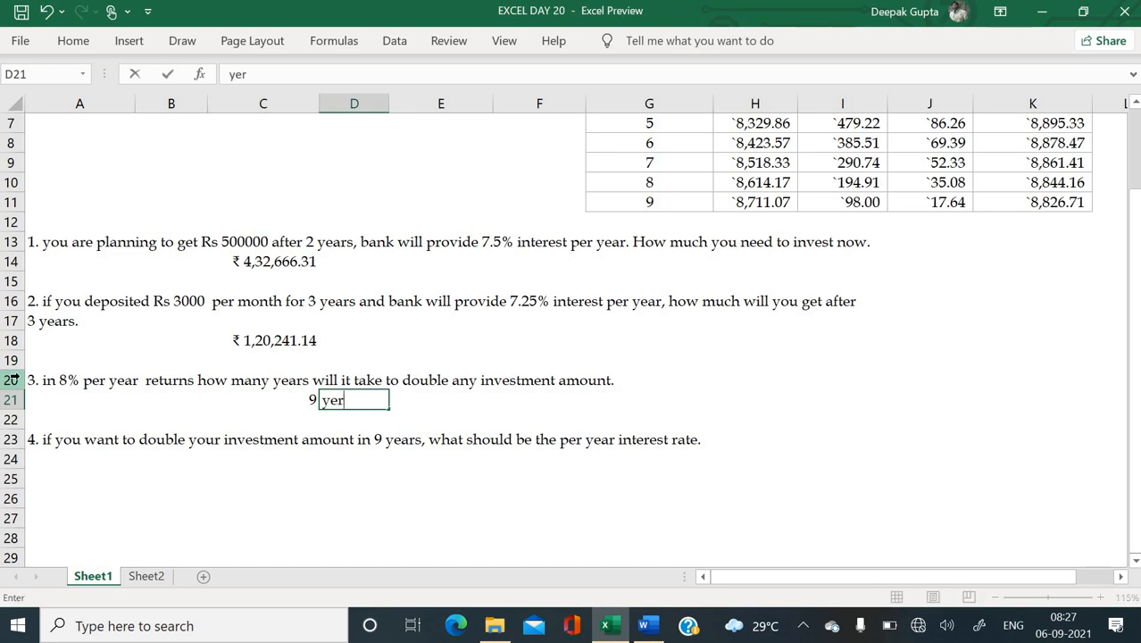
pyautogui.press('BackSpace')
pyautogui.press('BackSpace')
pyautogui.write('a')
pyautogui.press('Return')
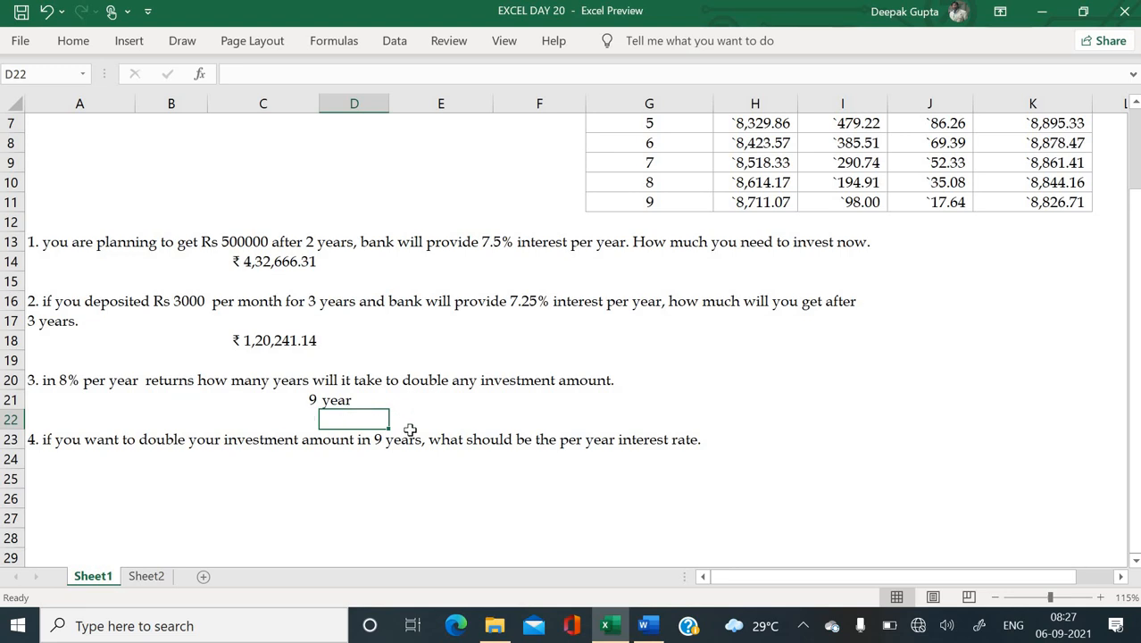
# - Begin a RATE function in C25 below question 4, using the Function Arguments dialog
pyautogui.scroll(-1, 410, 429)
pyautogui.scroll(-2, 409, 430)
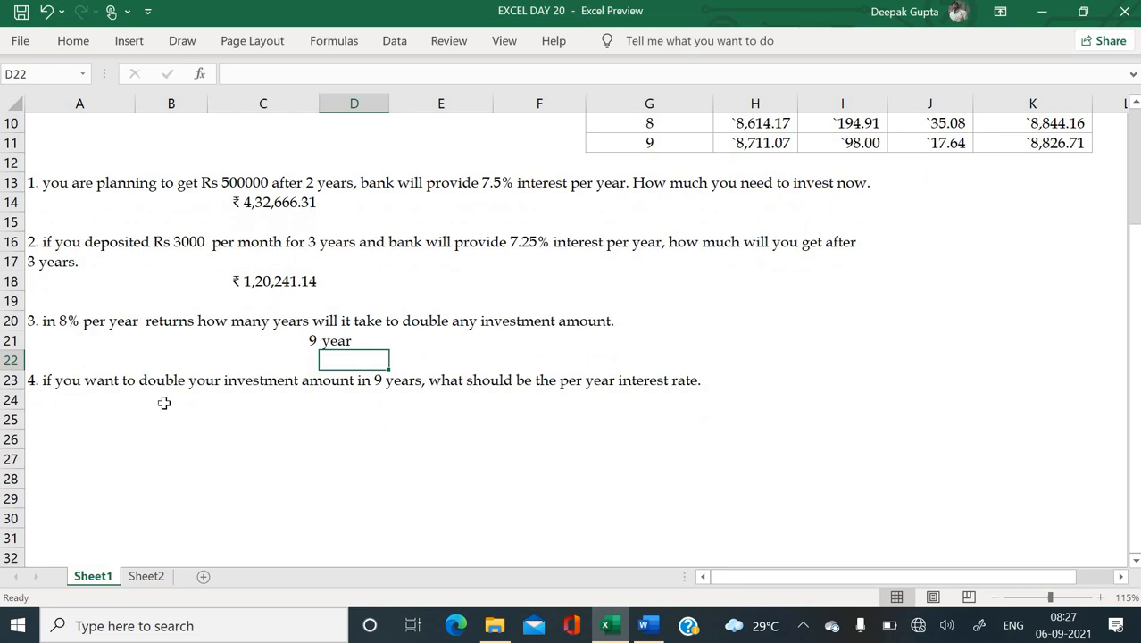
pyautogui.click(185, 401)
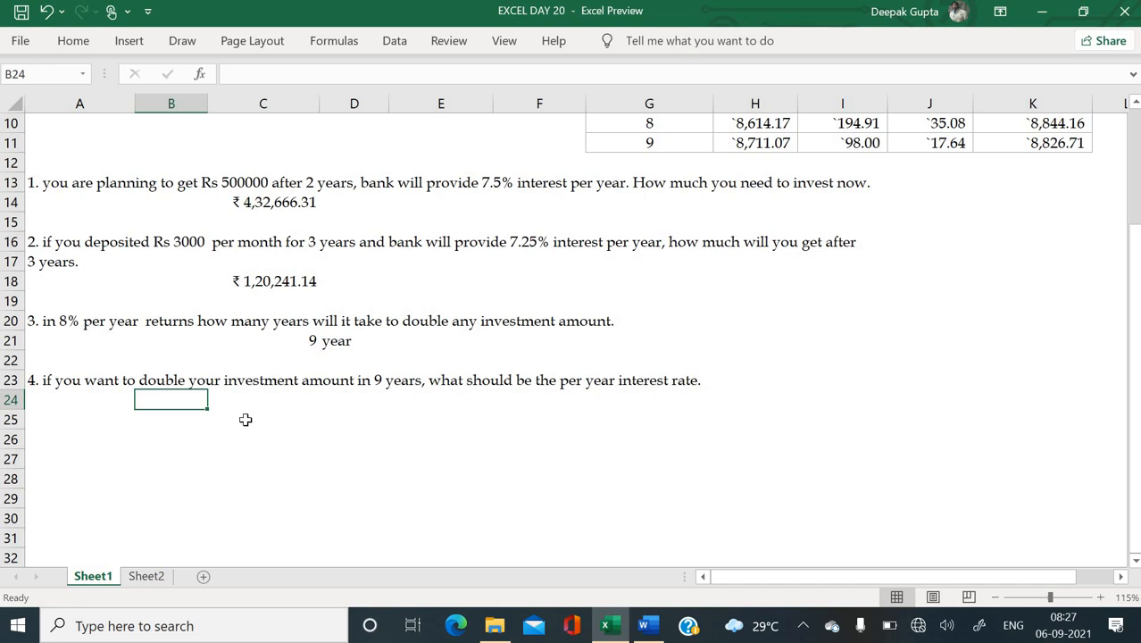
pyautogui.click(276, 420)
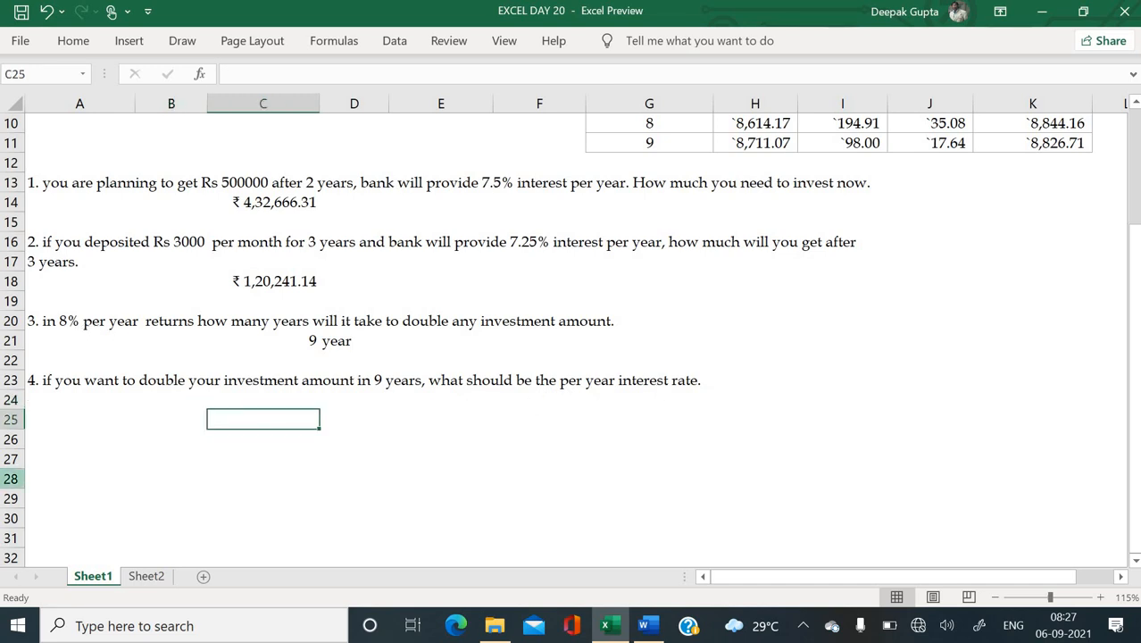
pyautogui.write('=rate(')
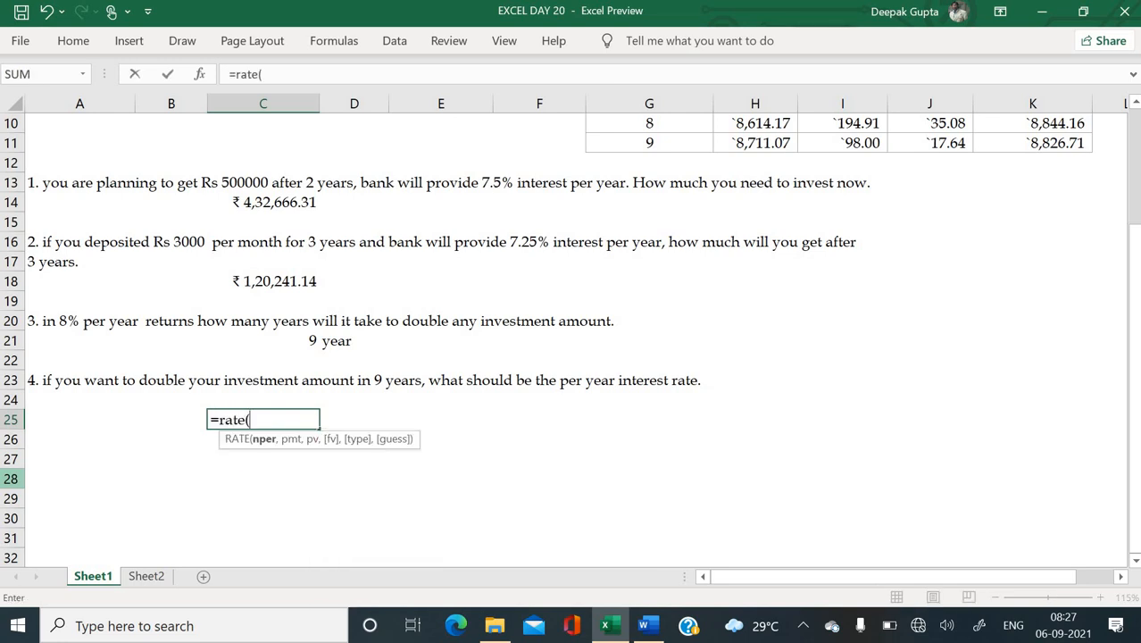
pyautogui.hotkey('ctrl', 'a')
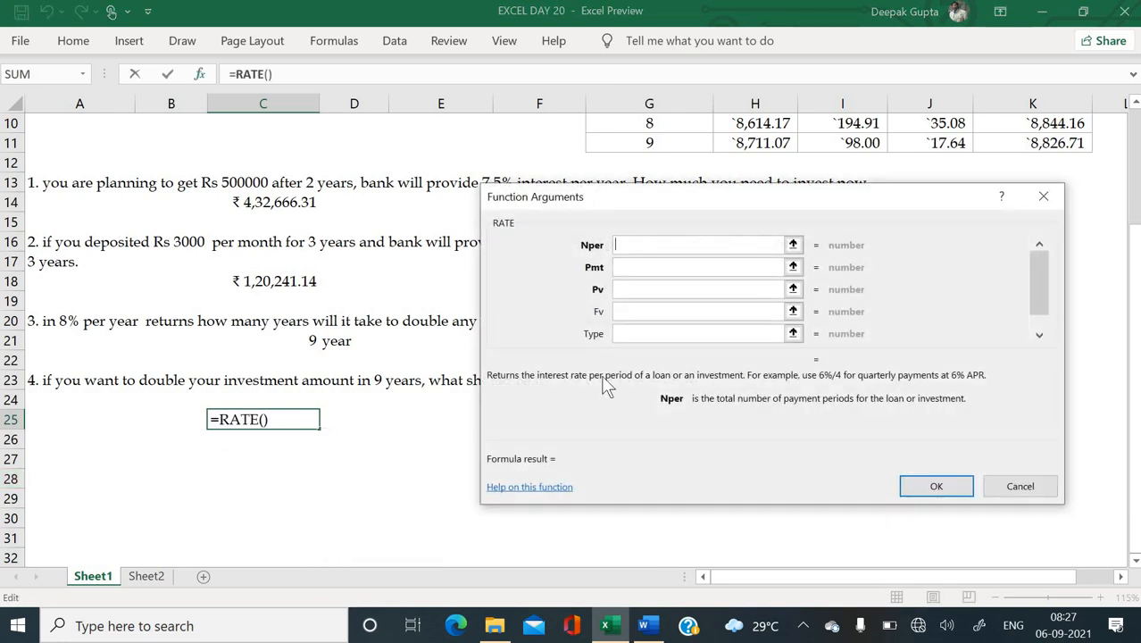
# - Set C25's RATE arguments Nper to 9, Pv to -10000 and Fv to 20000, leave Pmt empty, and enter the formula
pyautogui.write('9')
pyautogui.press('Tab')
pyautogui.press('Tab')
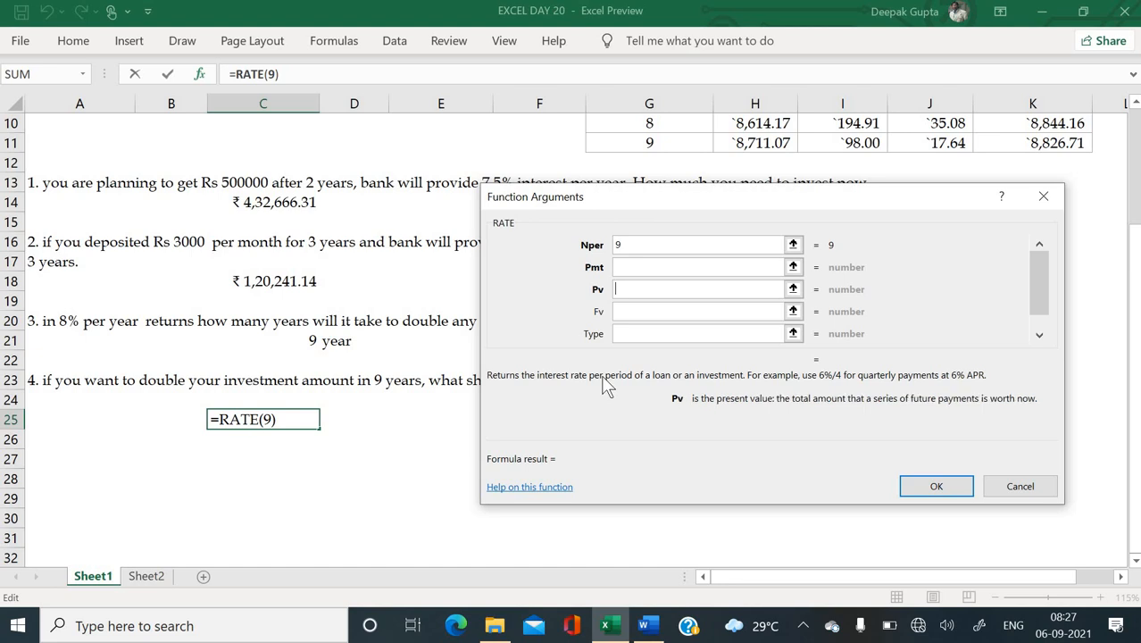
pyautogui.write('-10000')
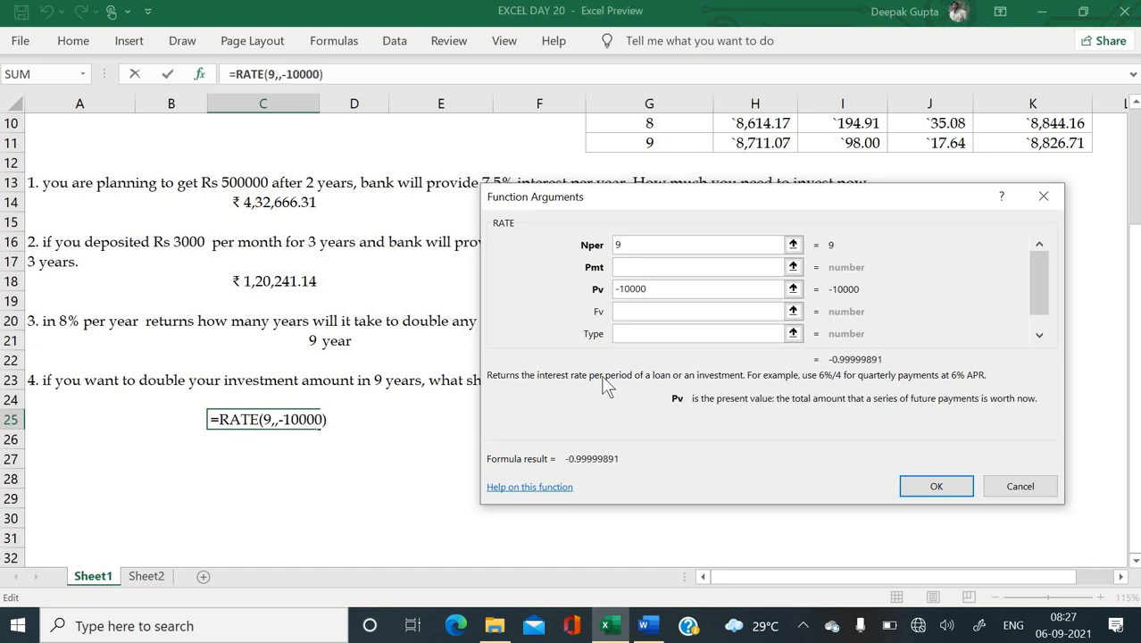
pyautogui.press('Tab')
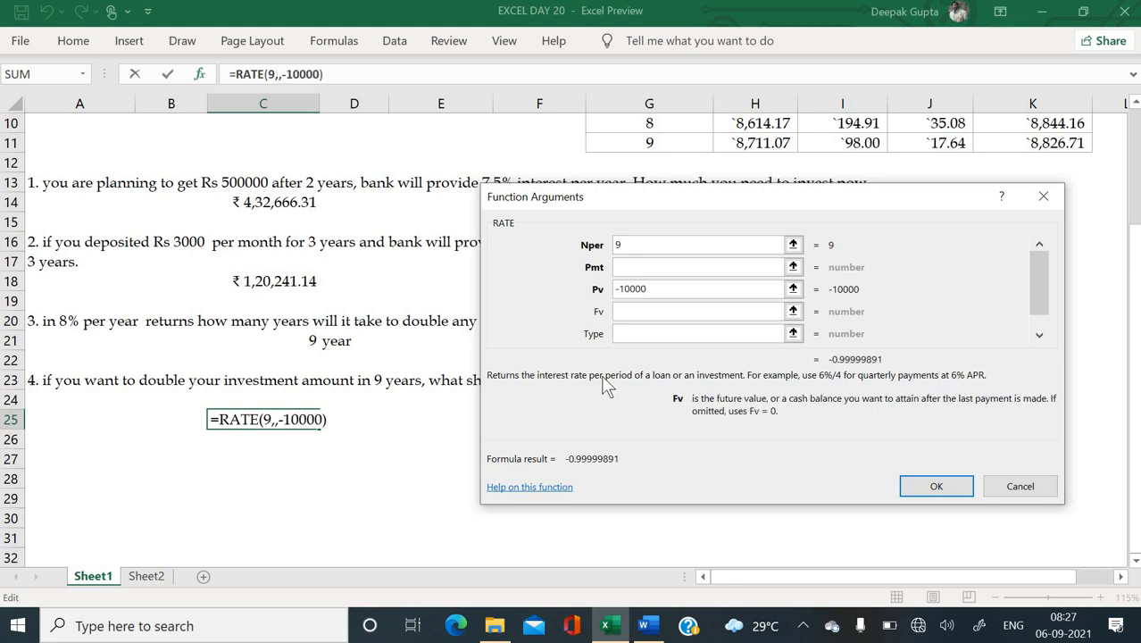
pyautogui.write('20000')
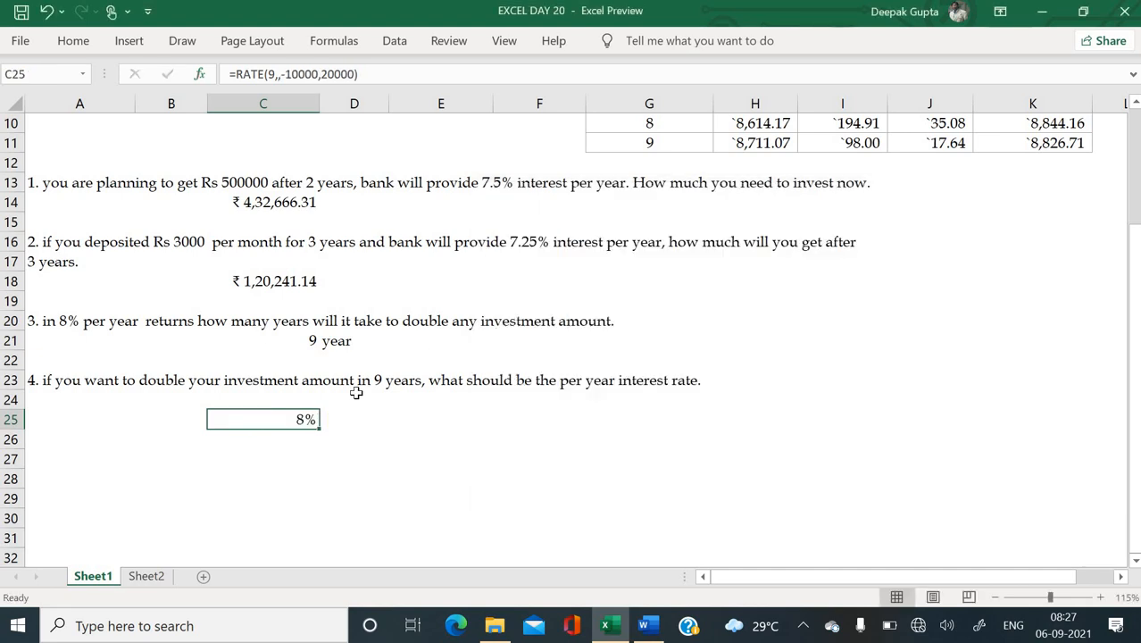
# - Open Sheet2 and read the machine depreciation question in rows 59 and 60
pyautogui.scroll(3, 355, 393)
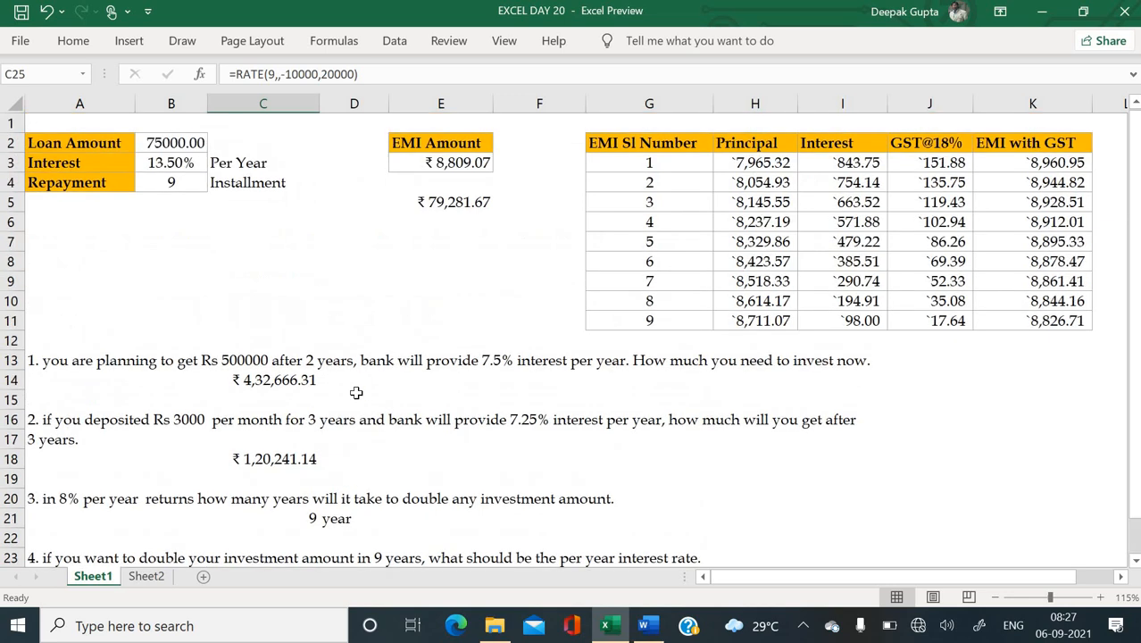
pyautogui.click(145, 576)
pyautogui.scroll(-4, 444, 447)
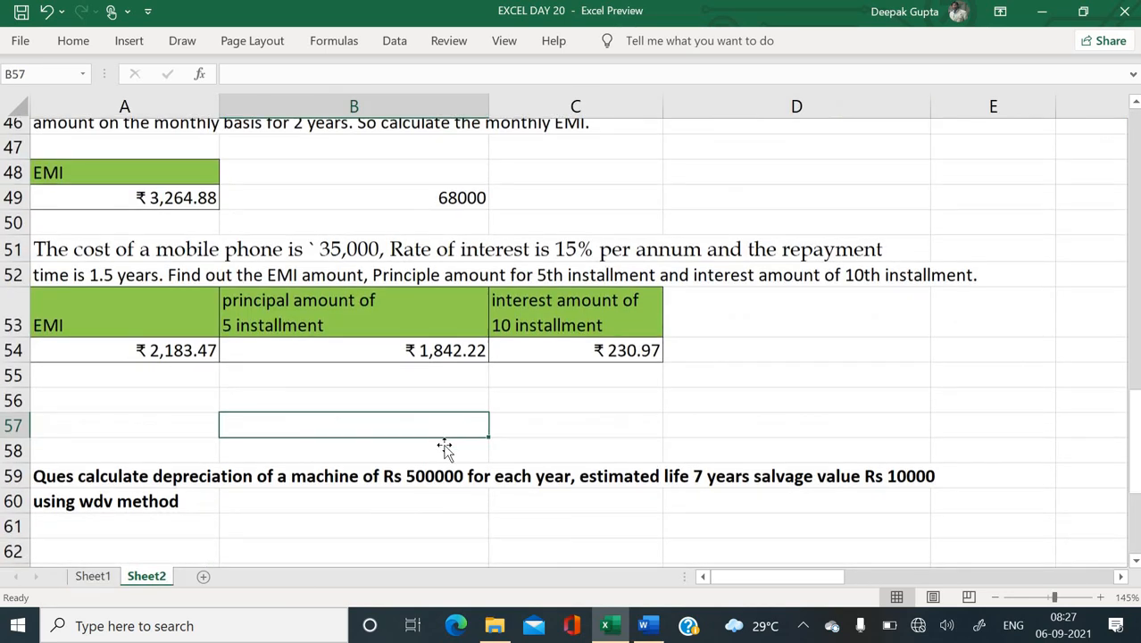
pyautogui.scroll(-1, 444, 446)
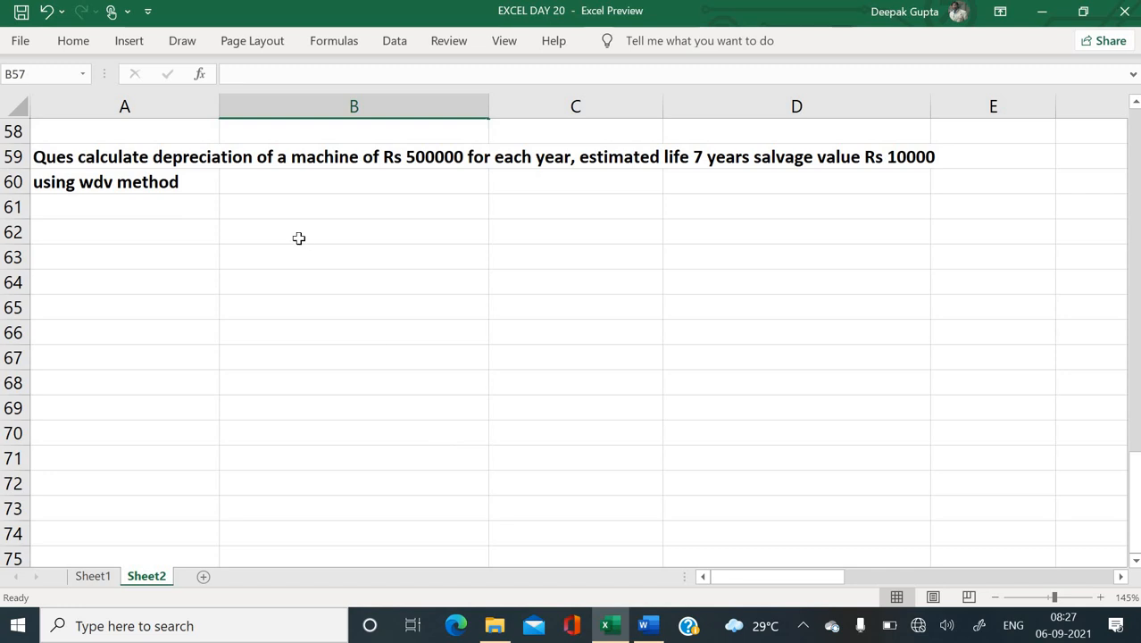
pyautogui.click(269, 228)
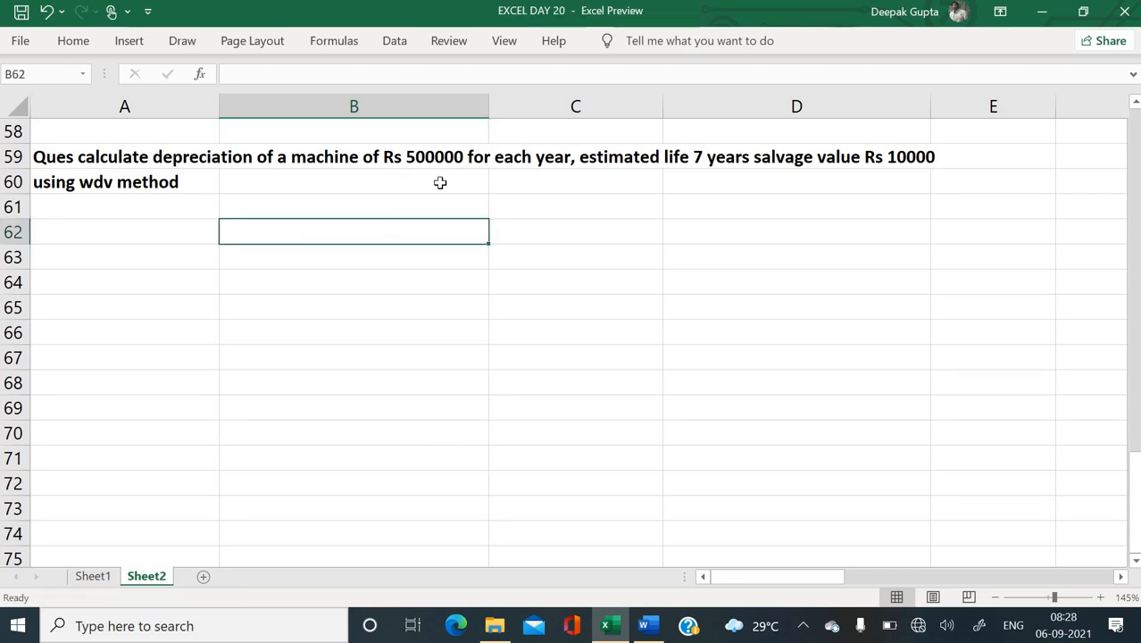
pyautogui.click(176, 156)
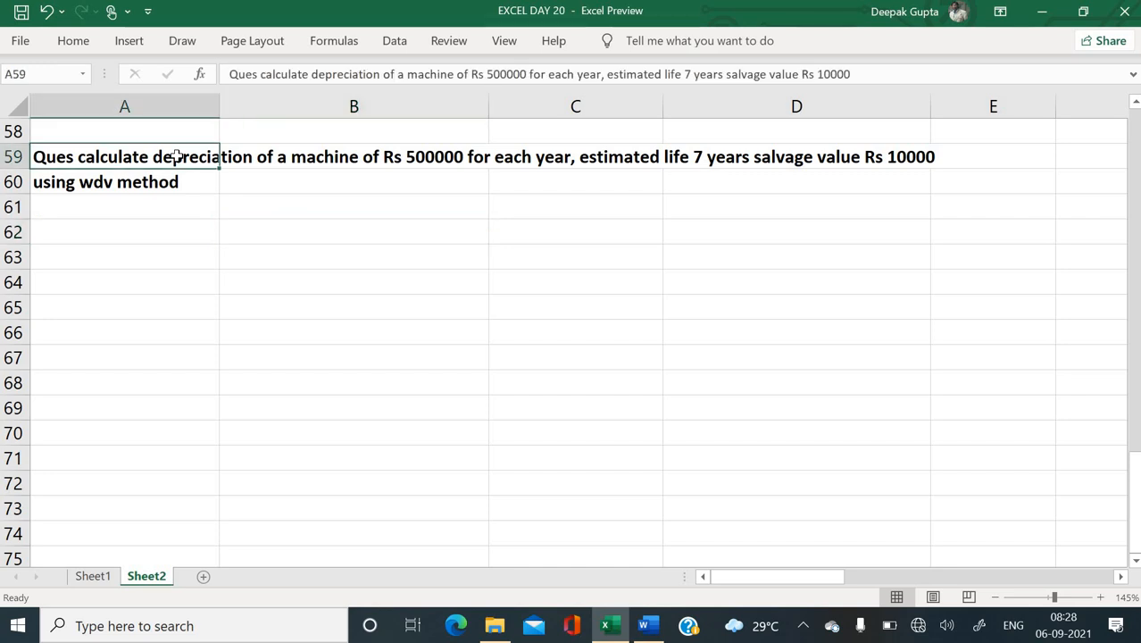
pyautogui.click(267, 198)
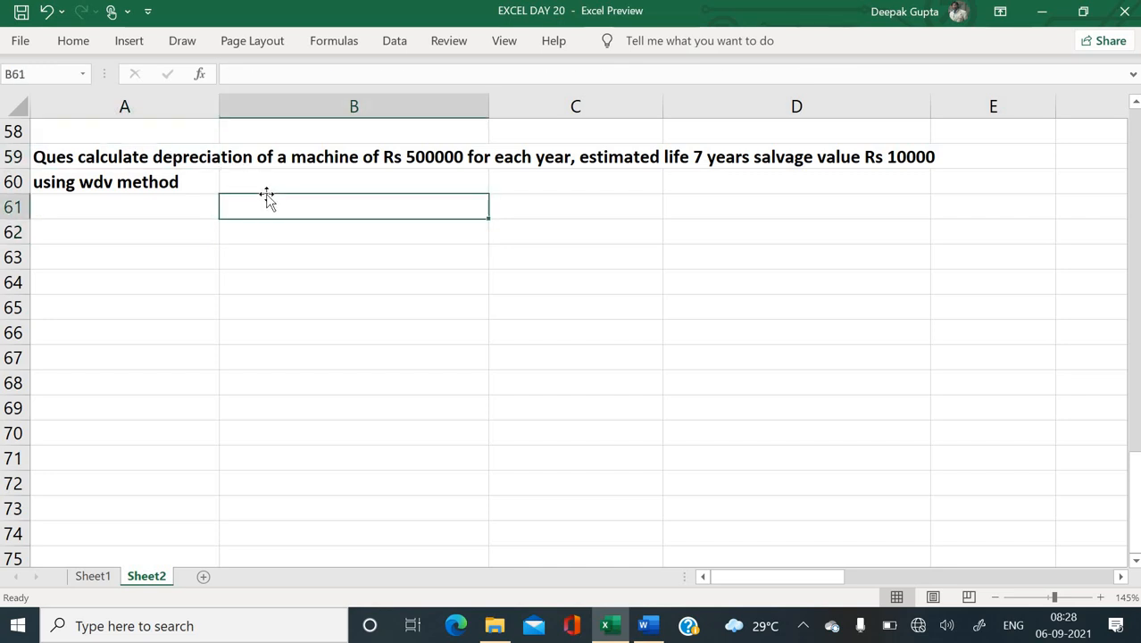
# - Enter the example asset labels Bike in B62 and Car in B63 below the depreciation question
pyautogui.click(260, 243)
pyautogui.write('Bike')
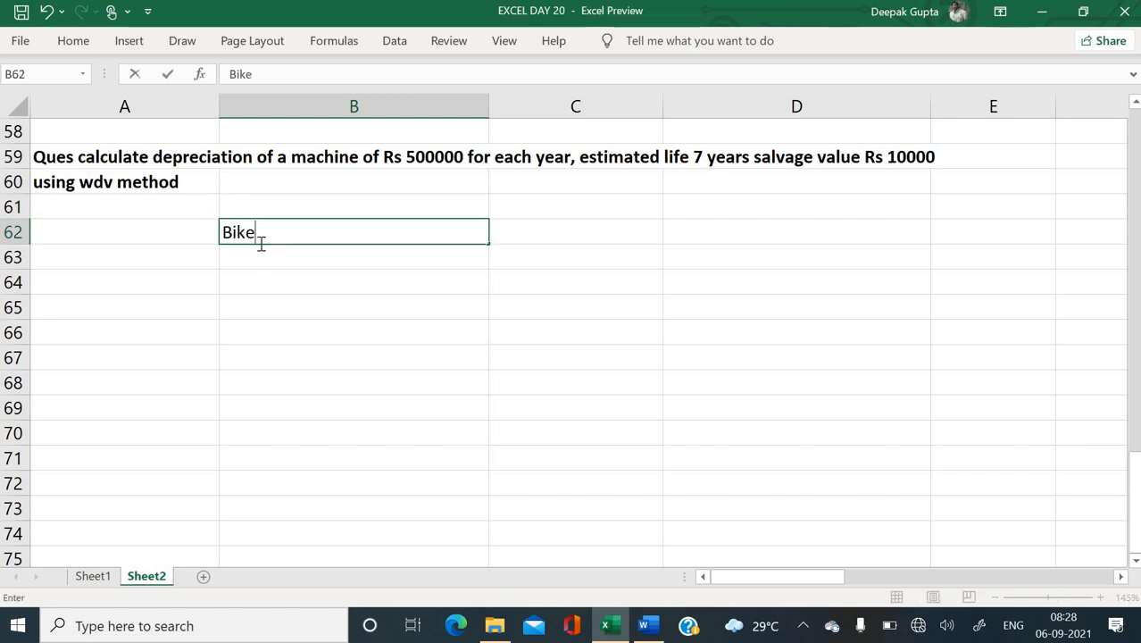
pyautogui.press('Return')
pyautogui.write('Care')
pyautogui.press('Return')
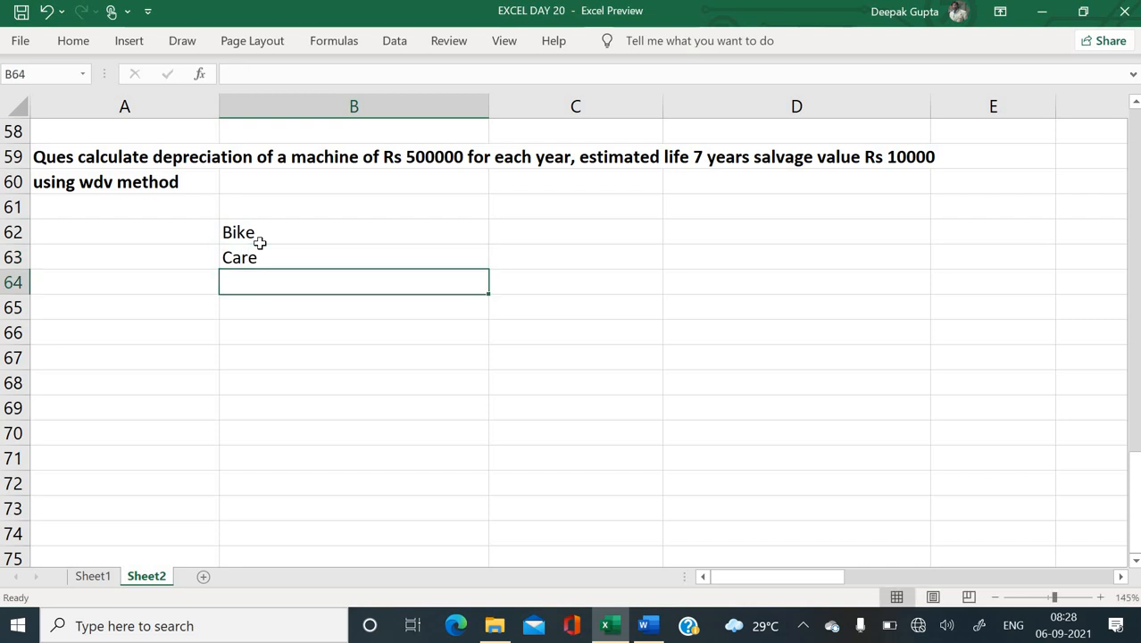
pyautogui.click(261, 248)
pyautogui.press('F2')
pyautogui.press('BackSpace')
pyautogui.press('Return')
# - Enter an example cost of 100000 for the bike in C62, and clear the example entries in B62:C64
pyautogui.press('Up')
pyautogui.press('Up')
pyautogui.press('Right')
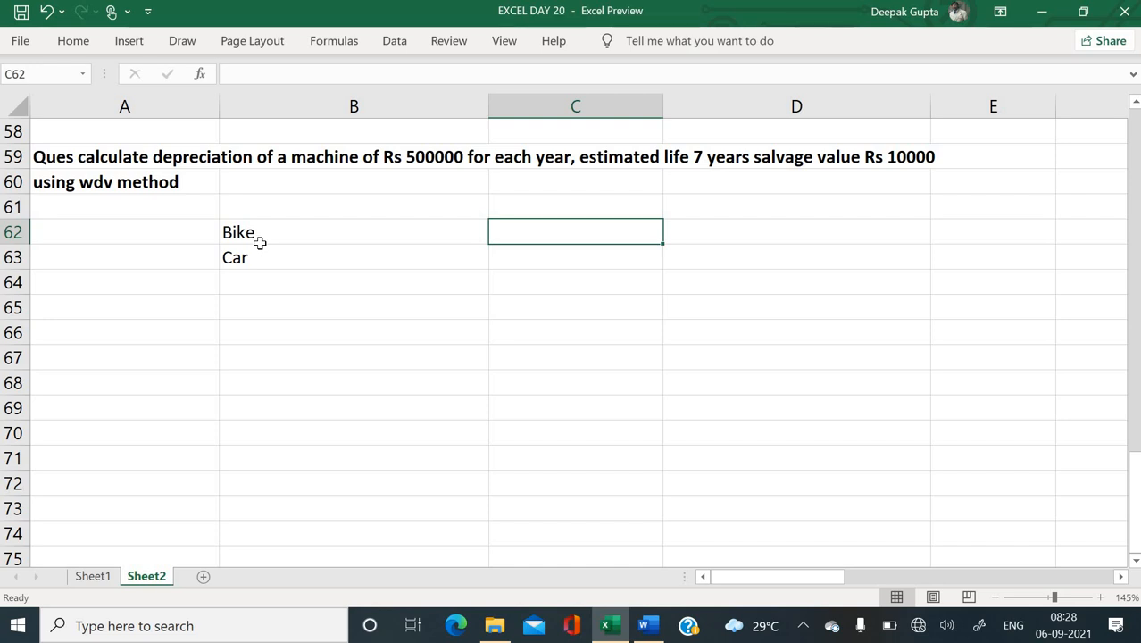
pyautogui.write('100000')
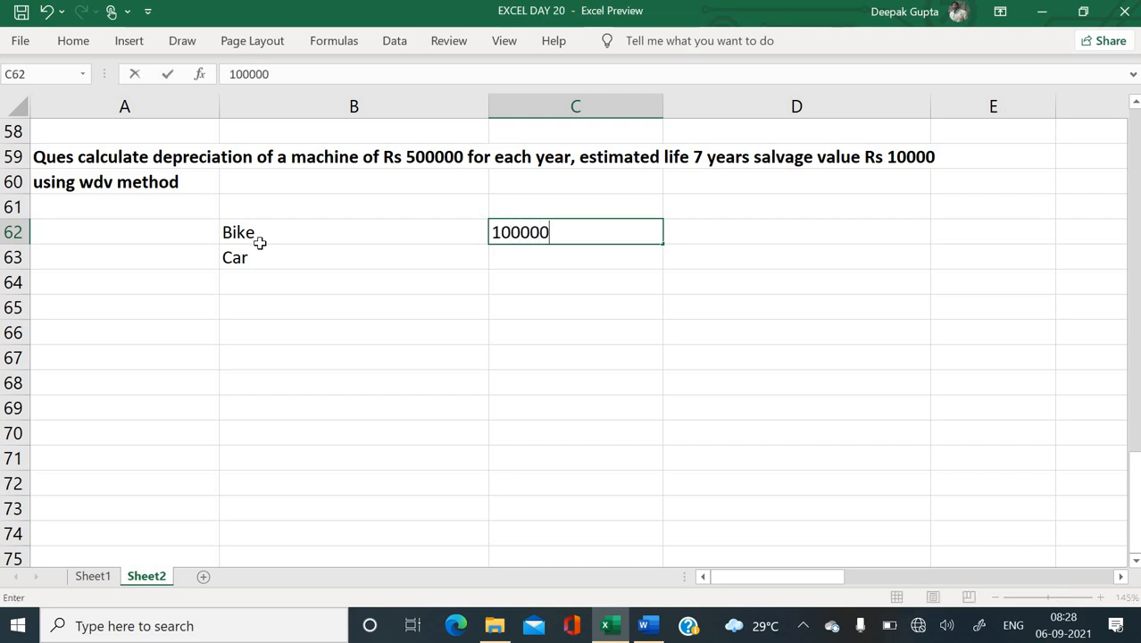
pyautogui.press('Return')
pyautogui.press('Up')
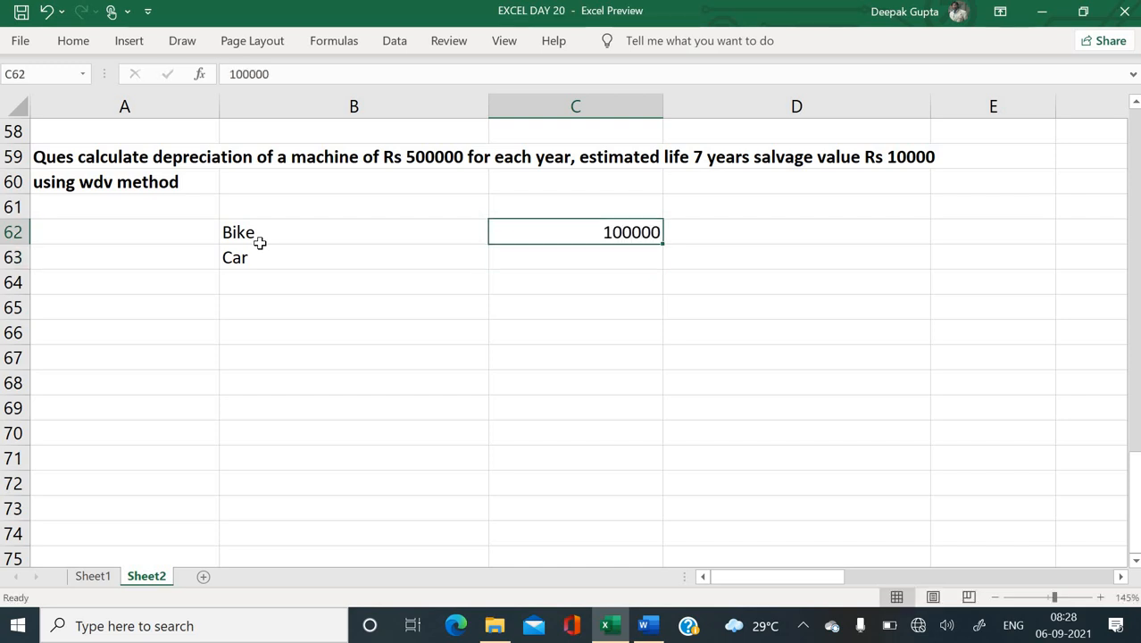
pyautogui.press('Right')
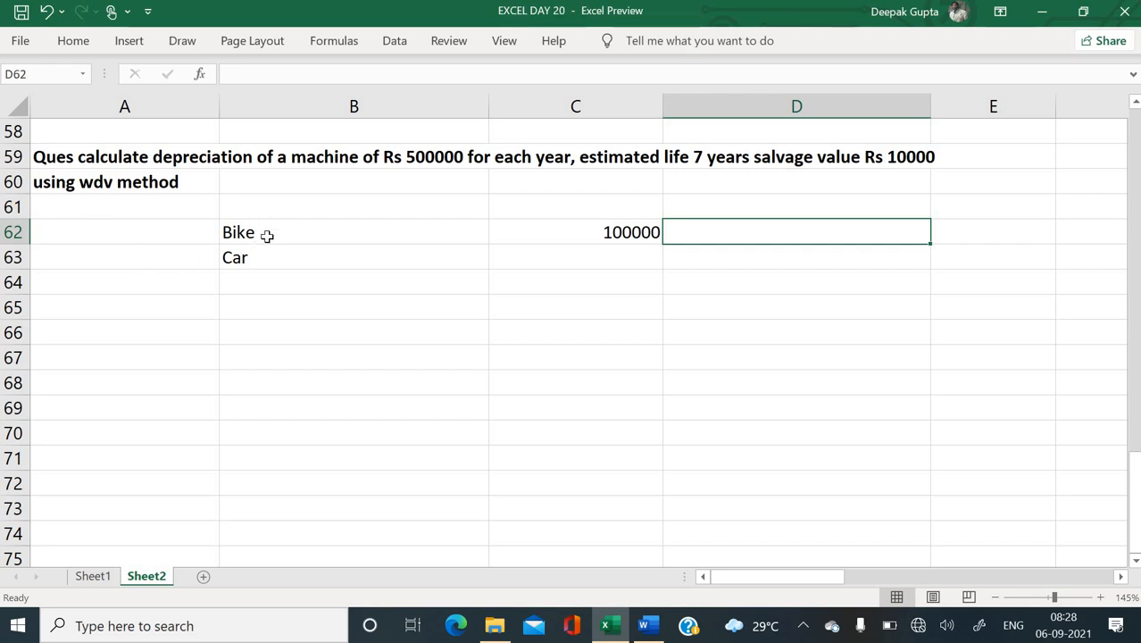
pyautogui.moveTo(265, 234); pyautogui.dragTo(581, 279)
pyautogui.press('Delete')
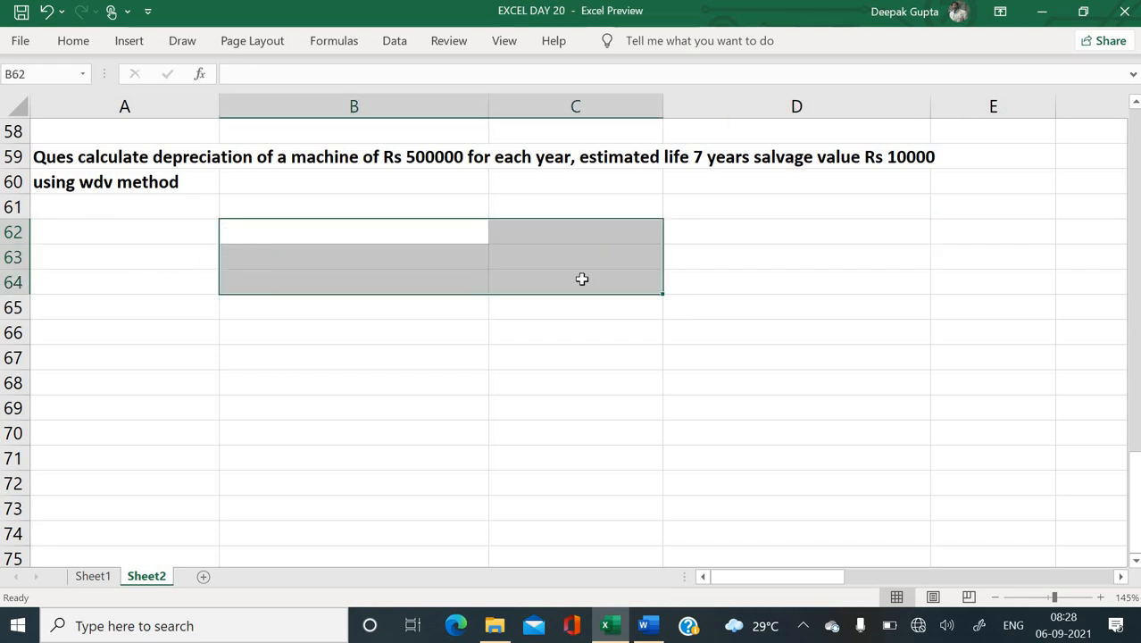
# - Enter the column heading Year in B62 below the depreciation question
pyautogui.click(295, 214)
pyautogui.click(293, 241)
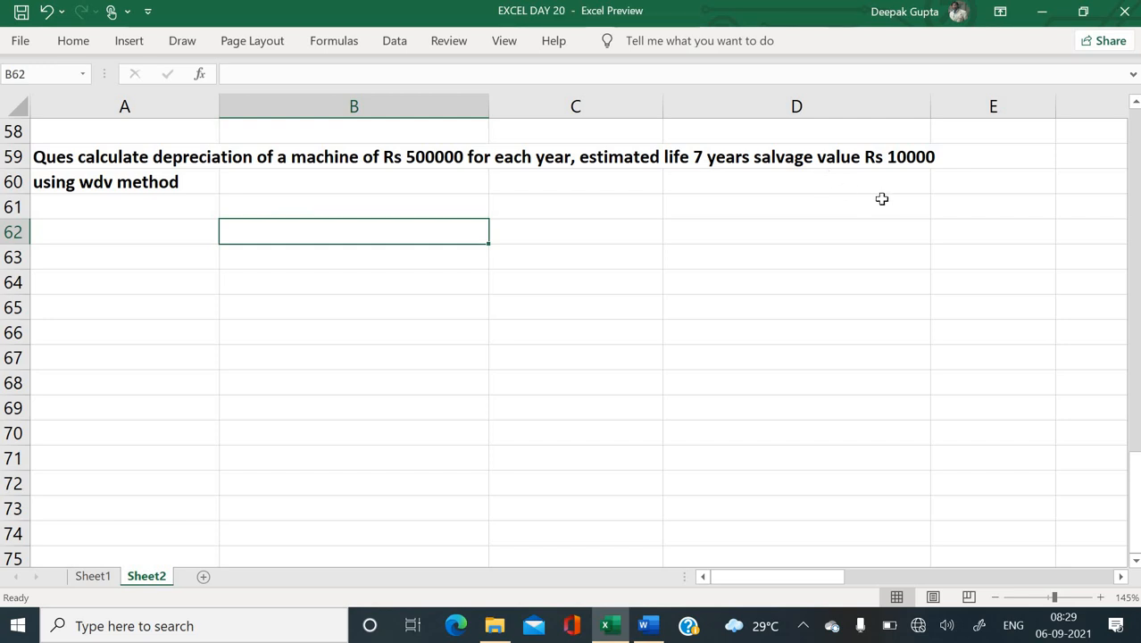
pyautogui.write('Yea')
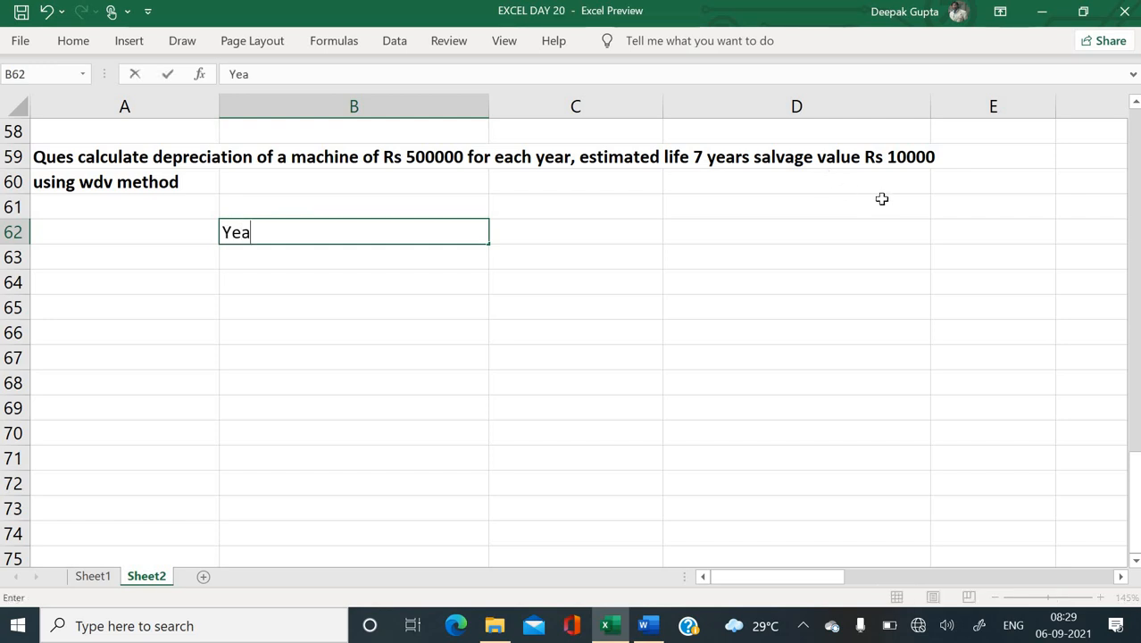
pyautogui.write('r')
pyautogui.press('Return')
# - Enter 1 and 2 in B63:B64 under the Year heading, and clear both numbers
pyautogui.write('1')
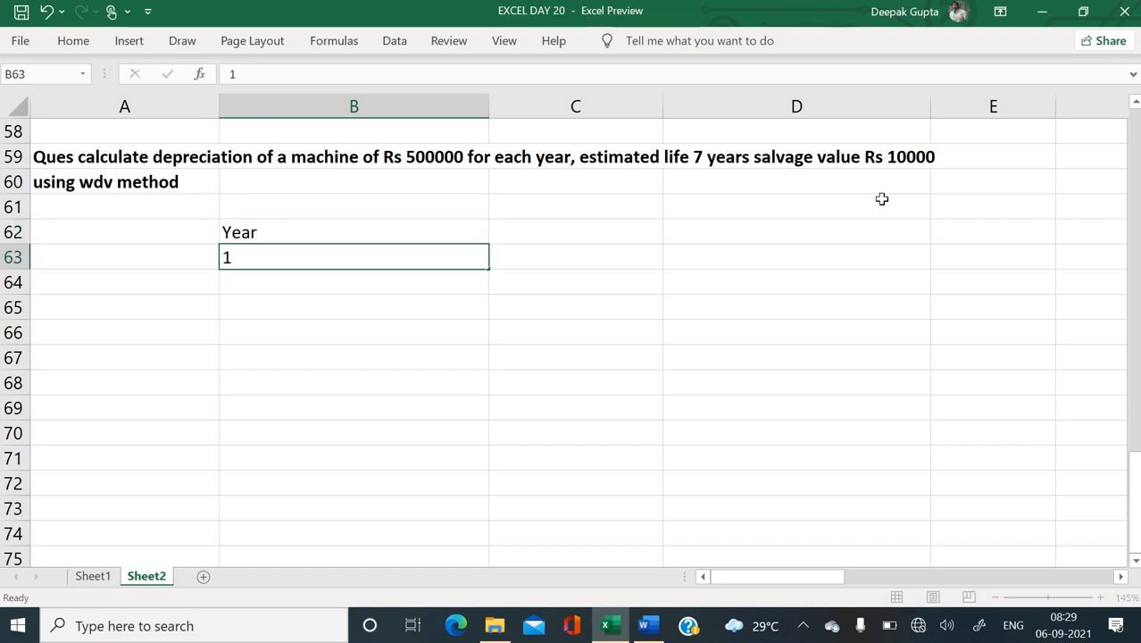
pyautogui.press('Return')
pyautogui.write('2')
pyautogui.press('Return')
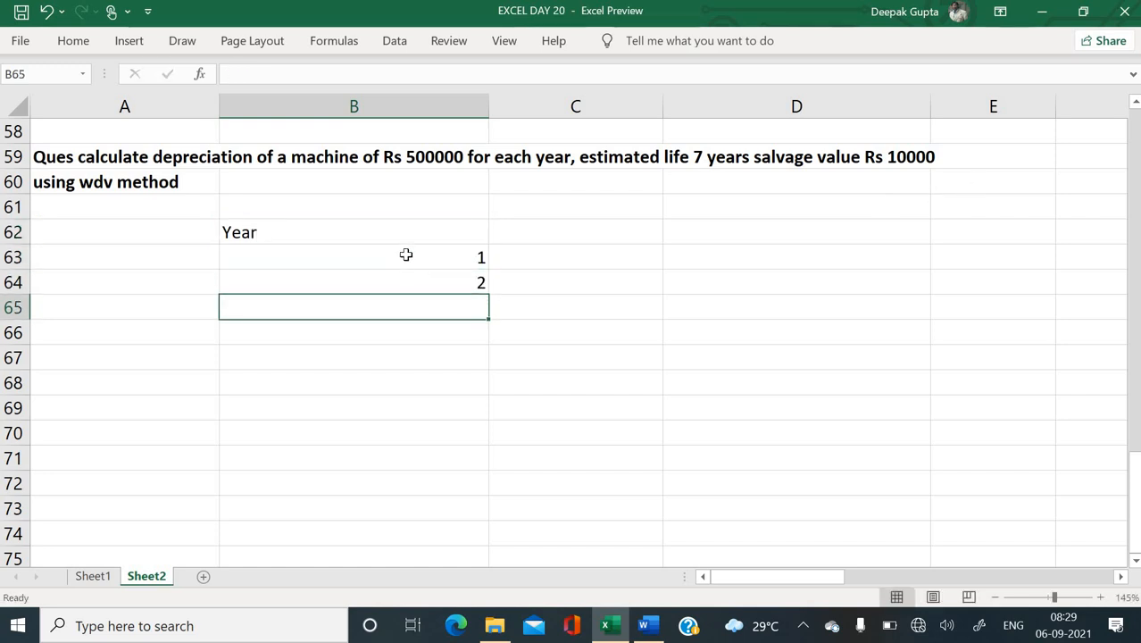
pyautogui.click(406, 255)
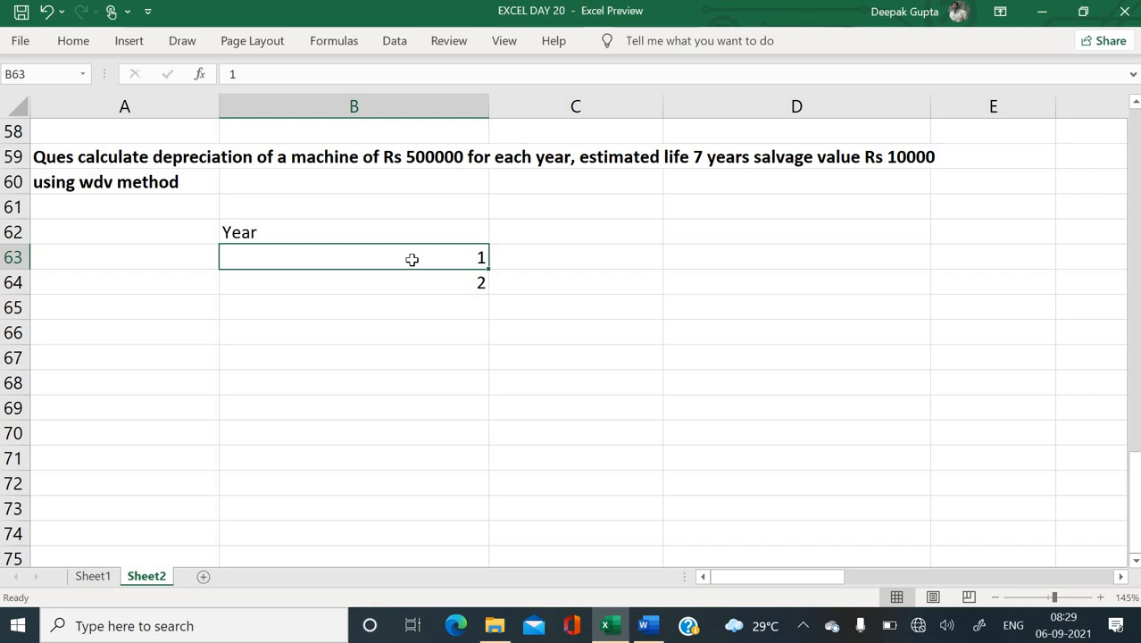
pyautogui.moveTo(412, 259); pyautogui.dragTo(403, 277)
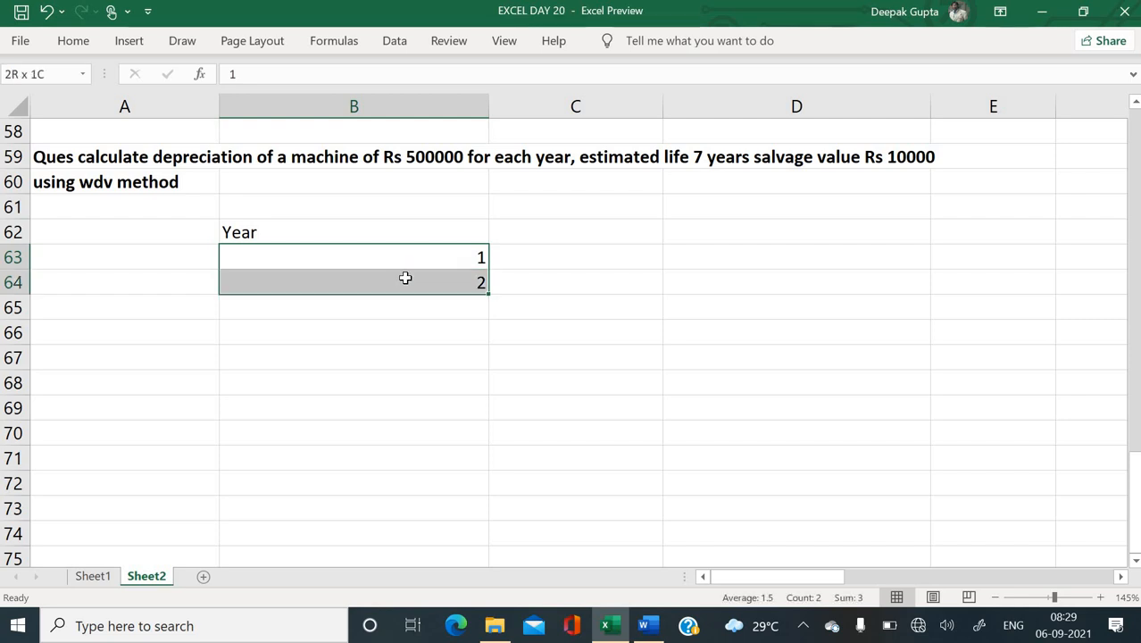
pyautogui.press('Delete')
pyautogui.press('Up')
pyautogui.press('Down')
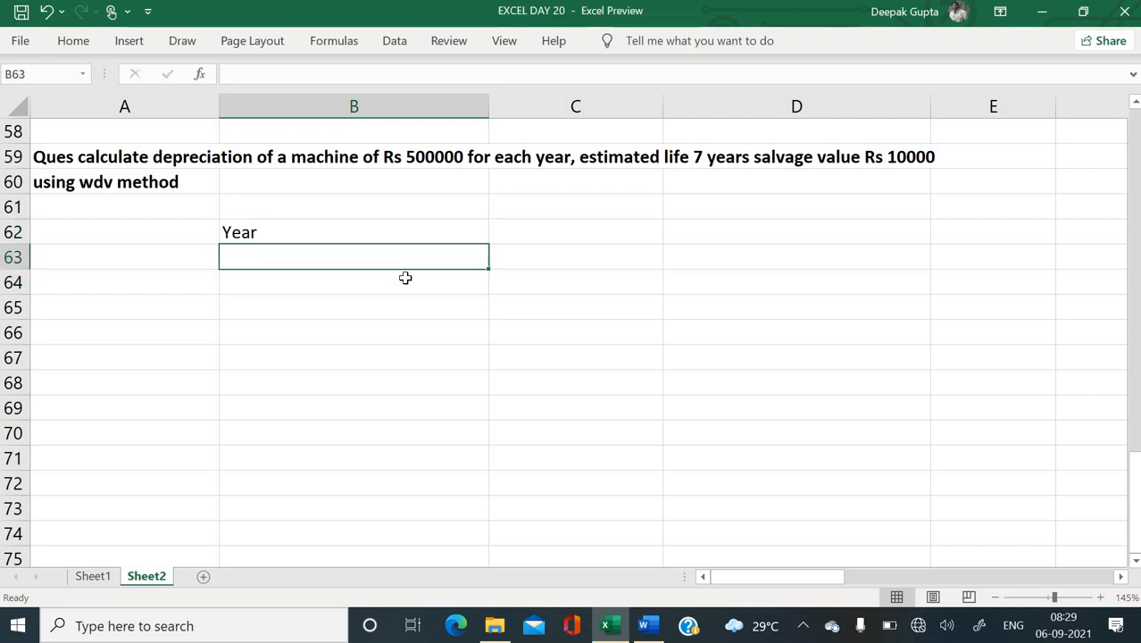
# - Try to generate the year numbers in B63 with the formula =SEQUENCE(,,1,7)
pyautogui.write('=se')
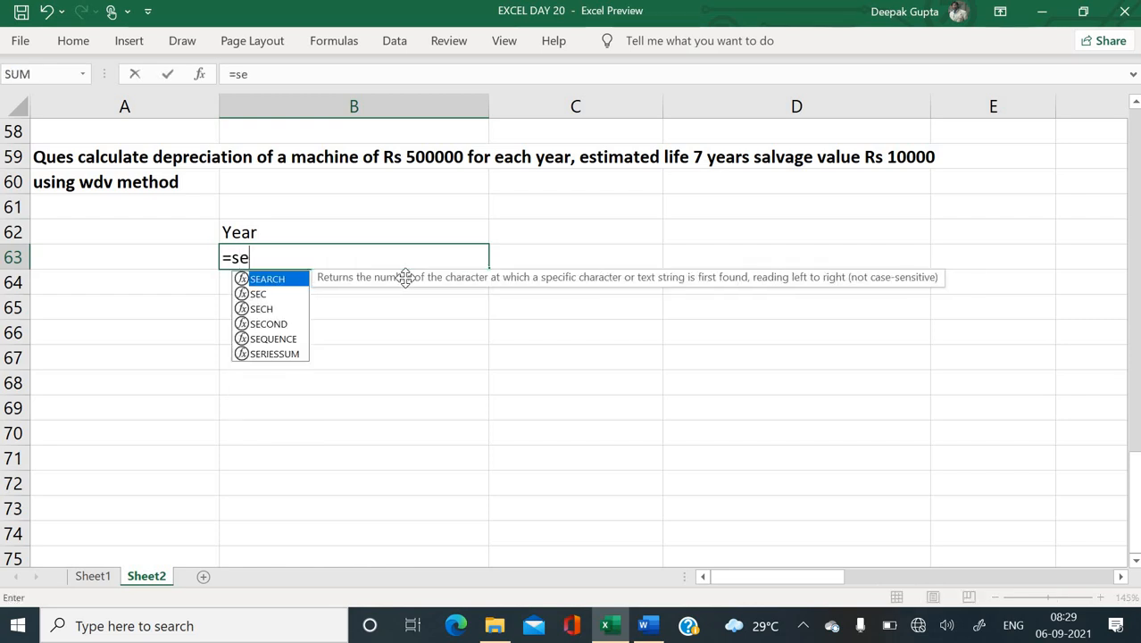
pyautogui.write('q')
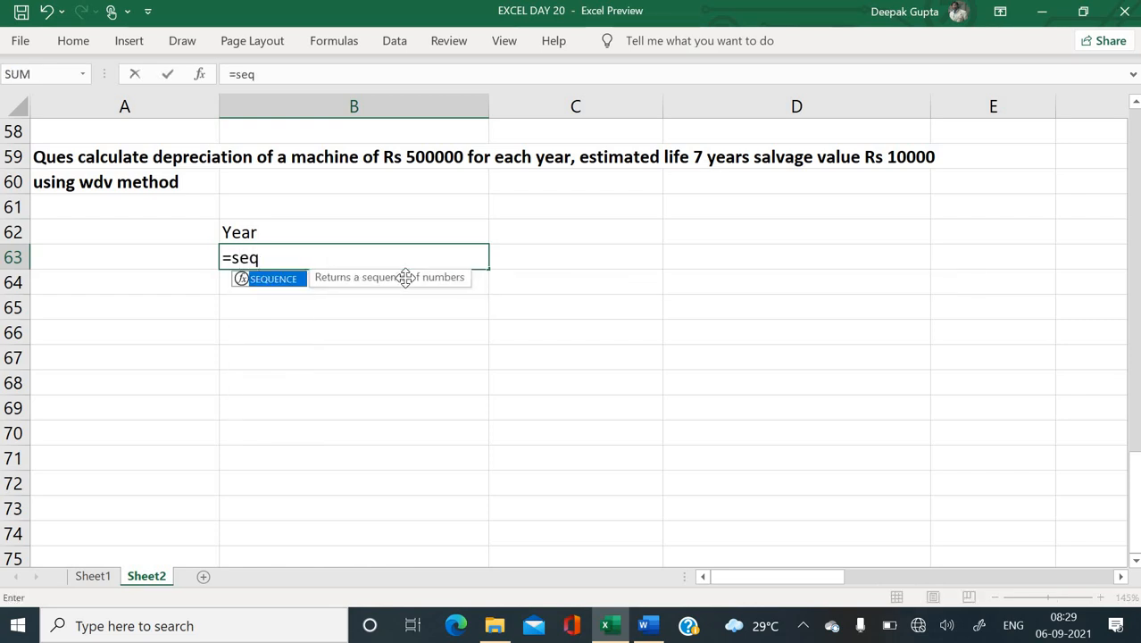
pyautogui.doubleClick(291, 280)
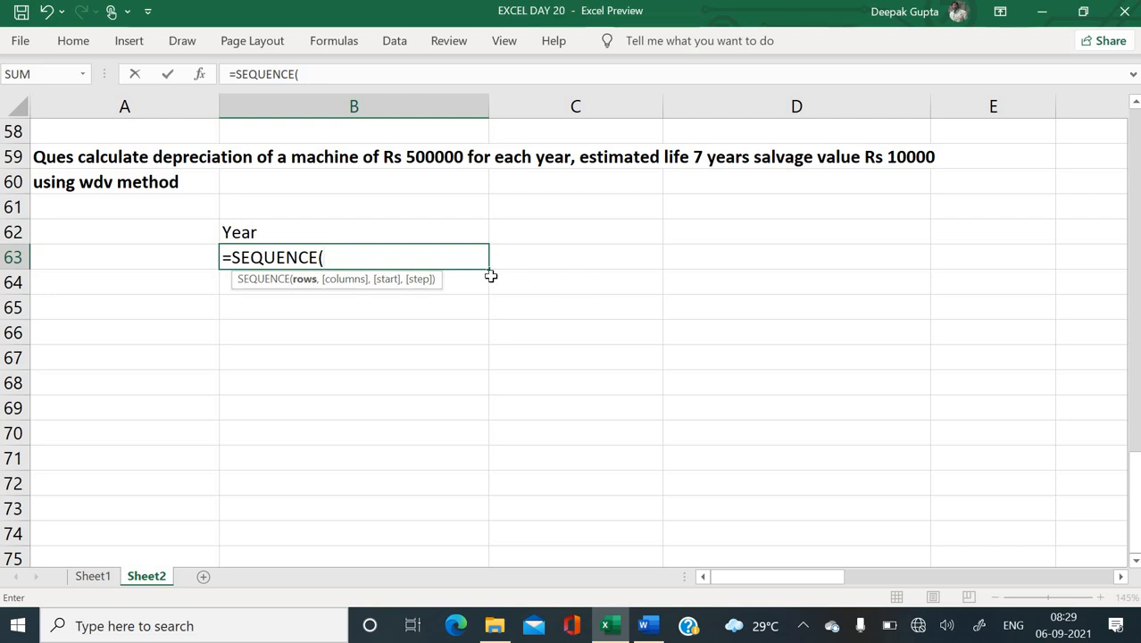
pyautogui.write('1')
pyautogui.press('BackSpace')
pyautogui.write(',,')
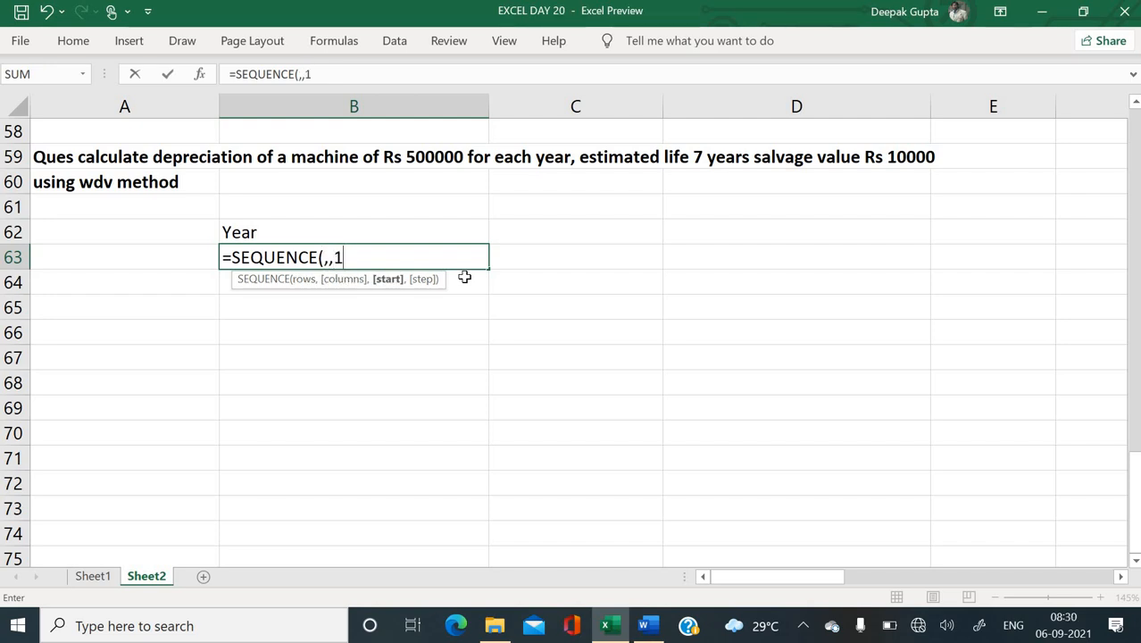
pyautogui.write('1,1')
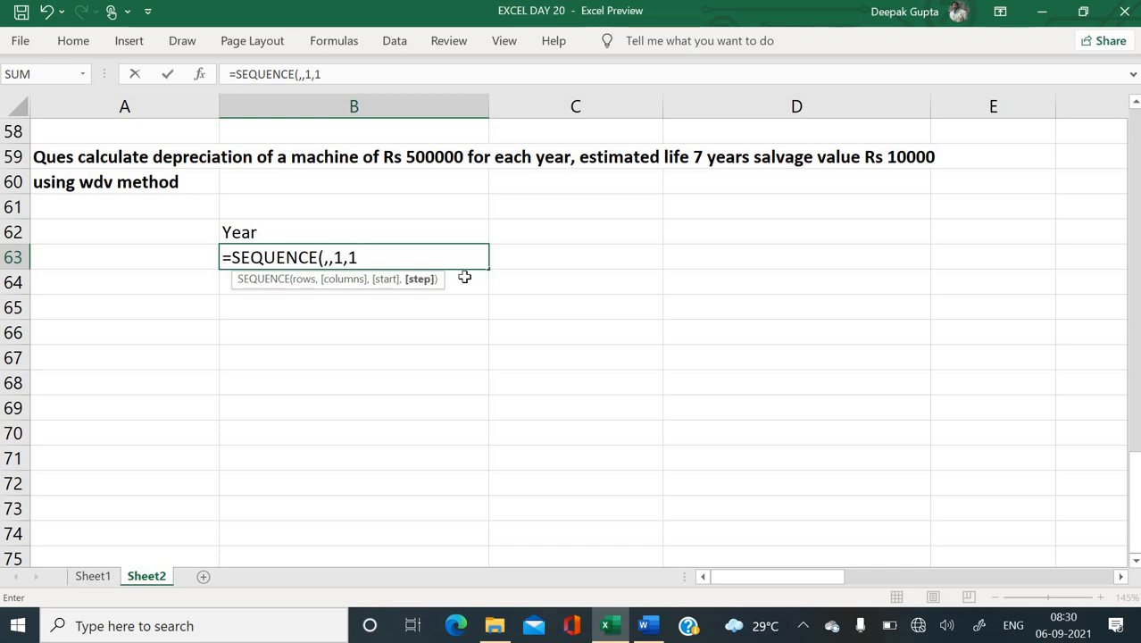
pyautogui.press('BackSpace')
pyautogui.write('7)')
pyautogui.press('Return')
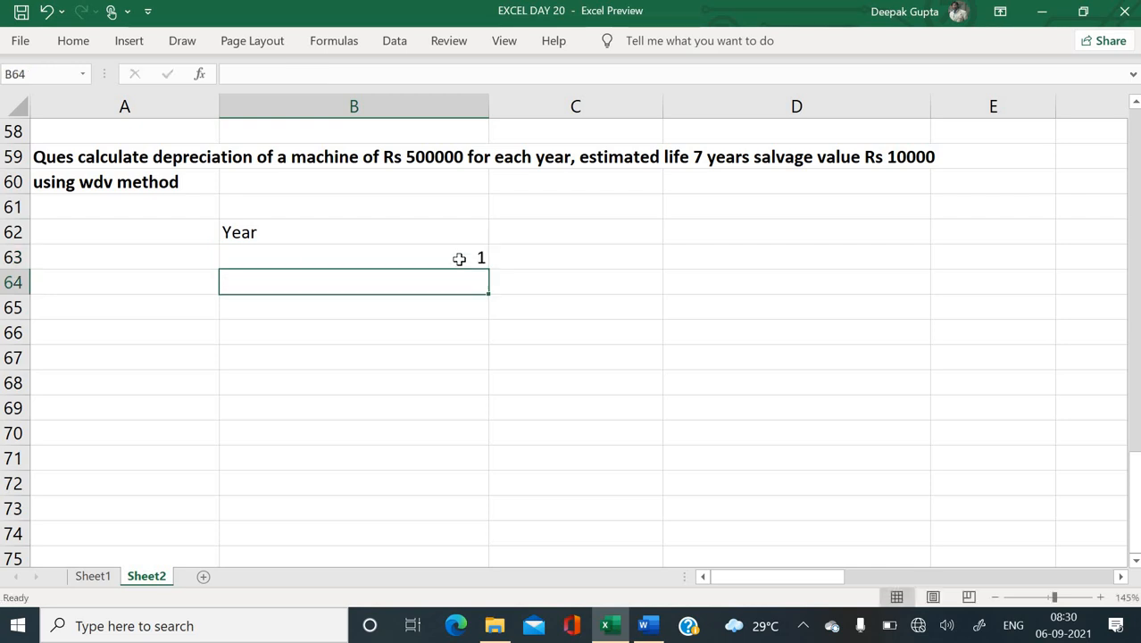
# - Remove the SEQUENCE formula from B63, leaving the cell empty
pyautogui.click(459, 258)
pyautogui.moveTo(459, 258); pyautogui.dragTo(461, 363)
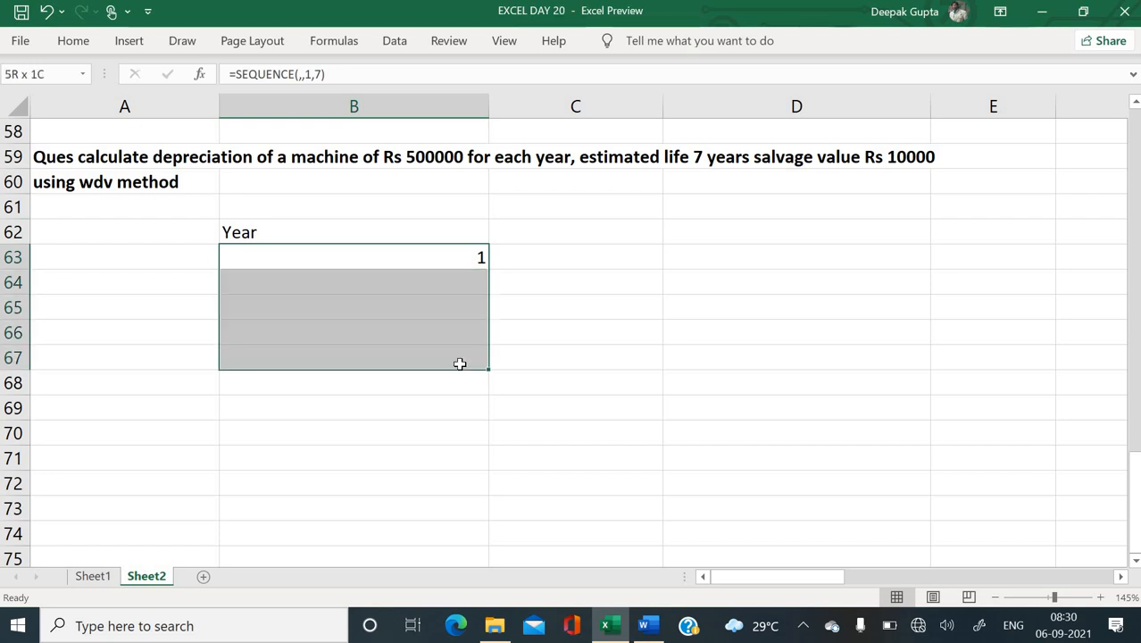
pyautogui.click(440, 256)
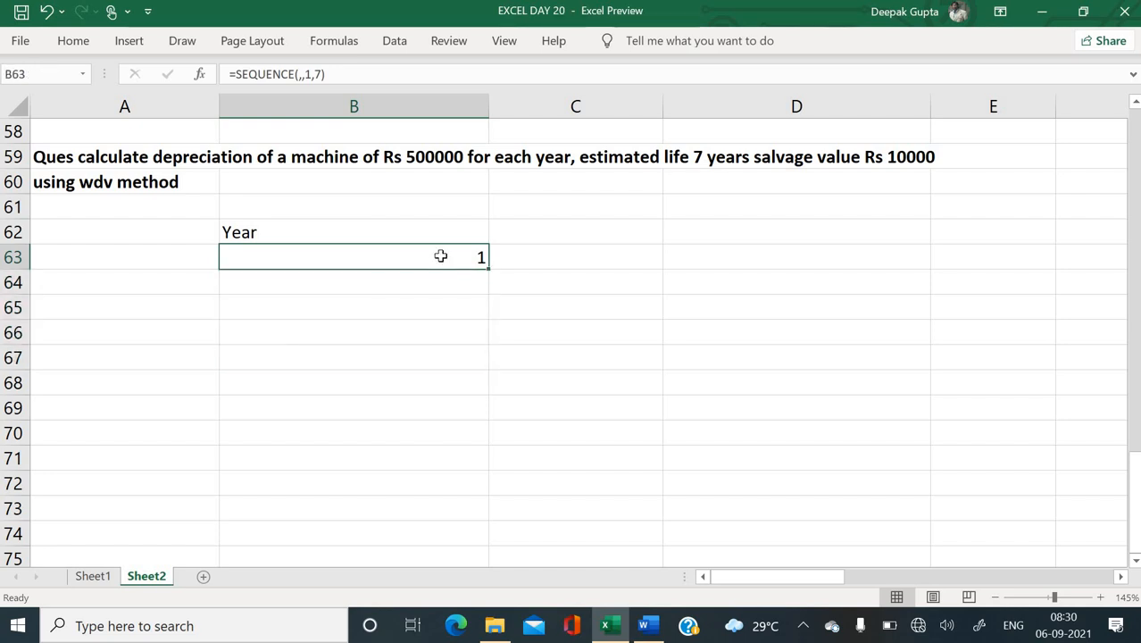
pyautogui.press('Delete')
pyautogui.write('=')
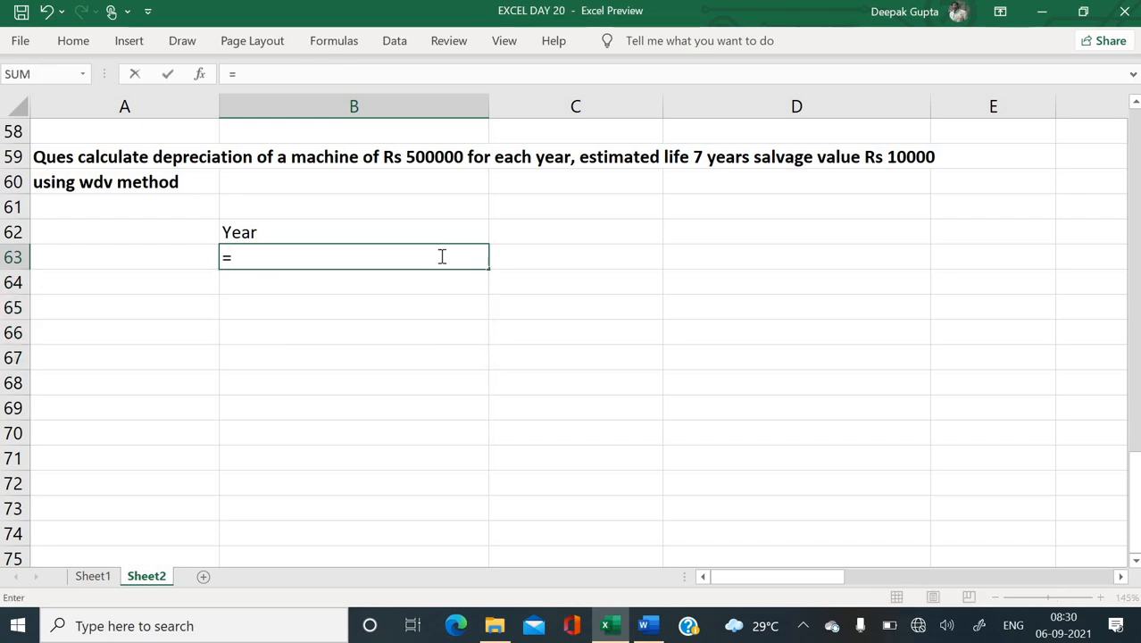
pyautogui.press('Escape')
# - Enter 1 and 2 in B63:B64 and extend the series down to 7 in B69
pyautogui.write('1')
pyautogui.press('Return')
pyautogui.write('2')
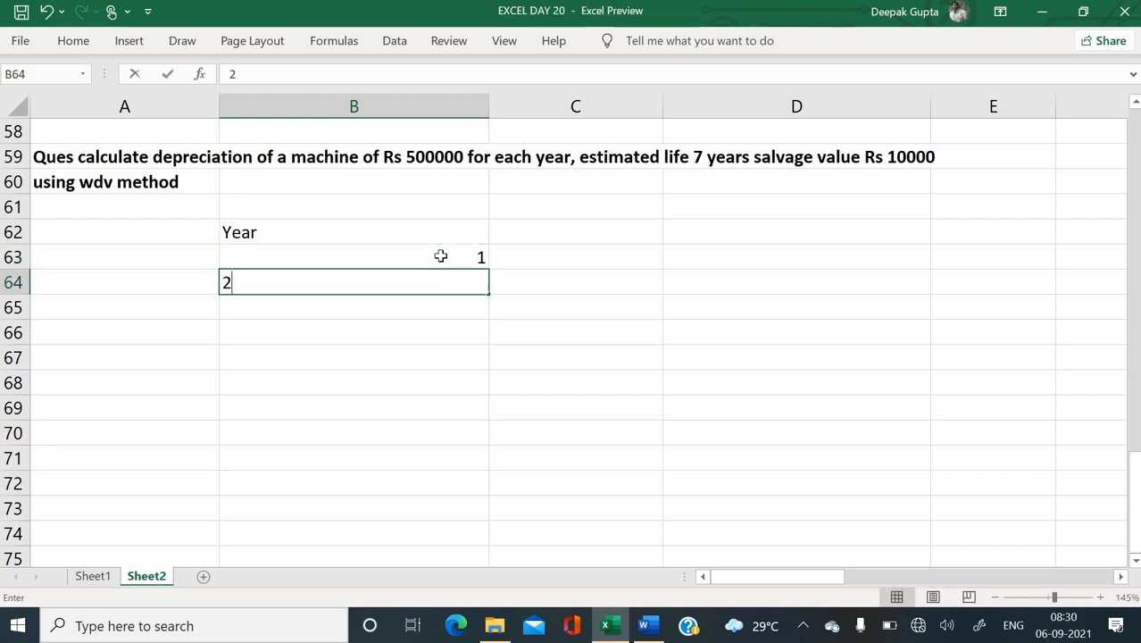
pyautogui.press('Return')
pyautogui.moveTo(450, 258); pyautogui.dragTo(487, 425)
pyautogui.click(389, 237)
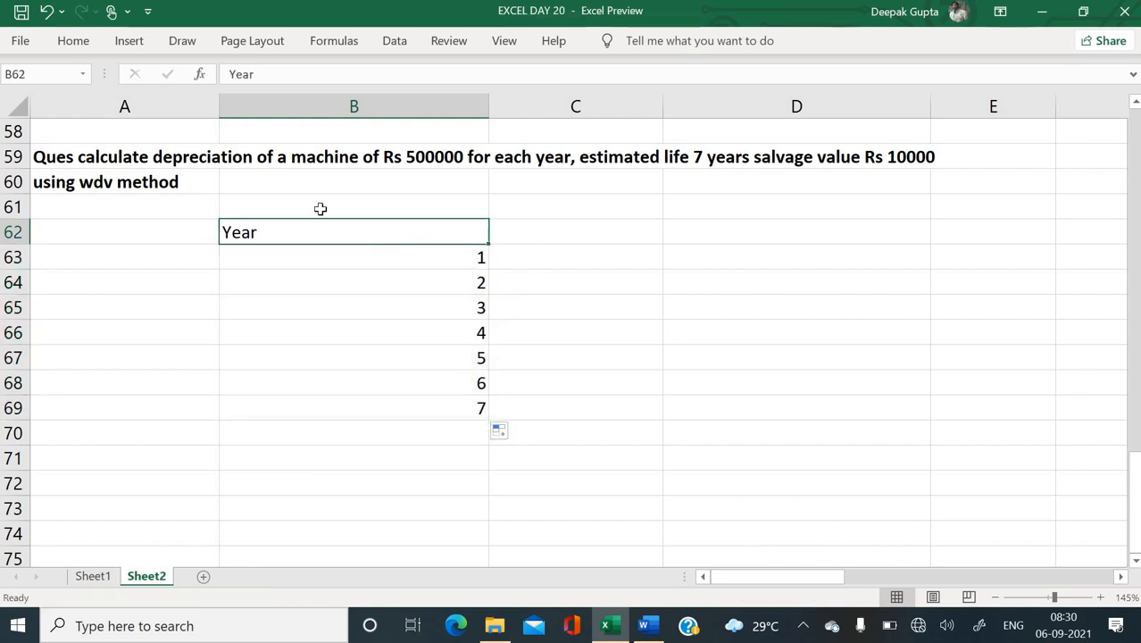
# - Enter the column headings SLM in C62 and WDB in D62 beside Year
pyautogui.click(537, 232)
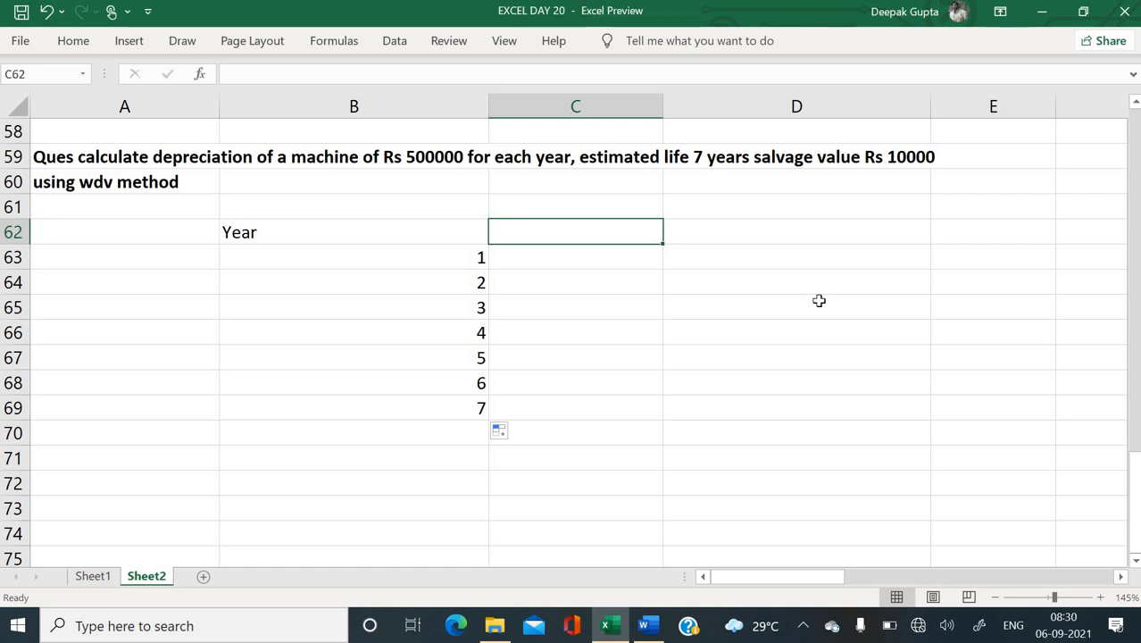
pyautogui.write('S')
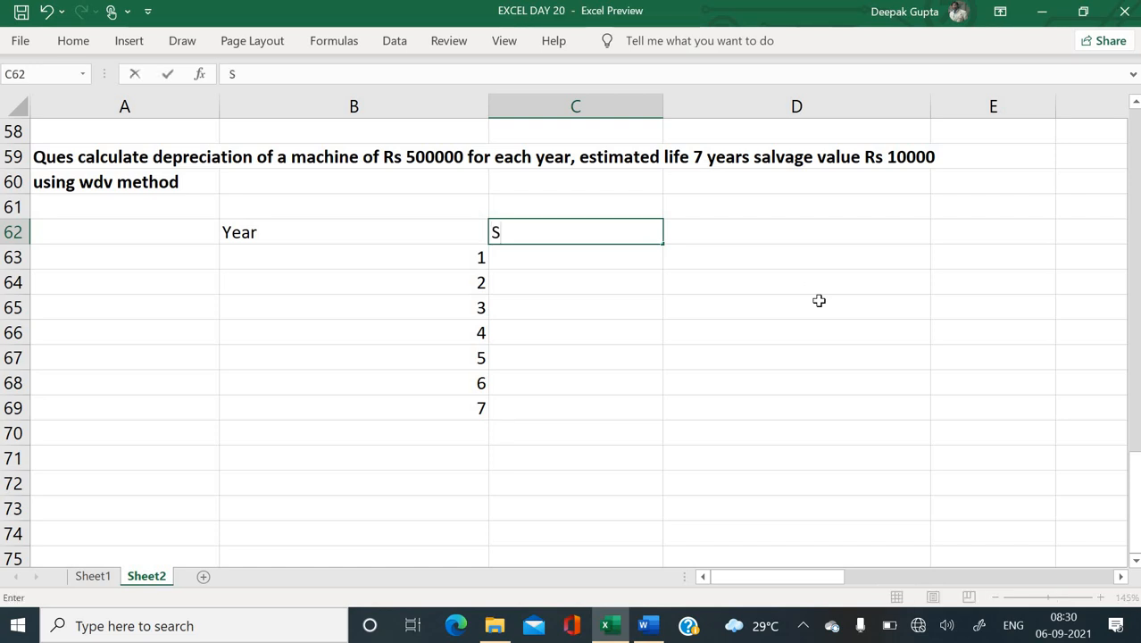
pyautogui.write('LM')
pyautogui.press('Tab')
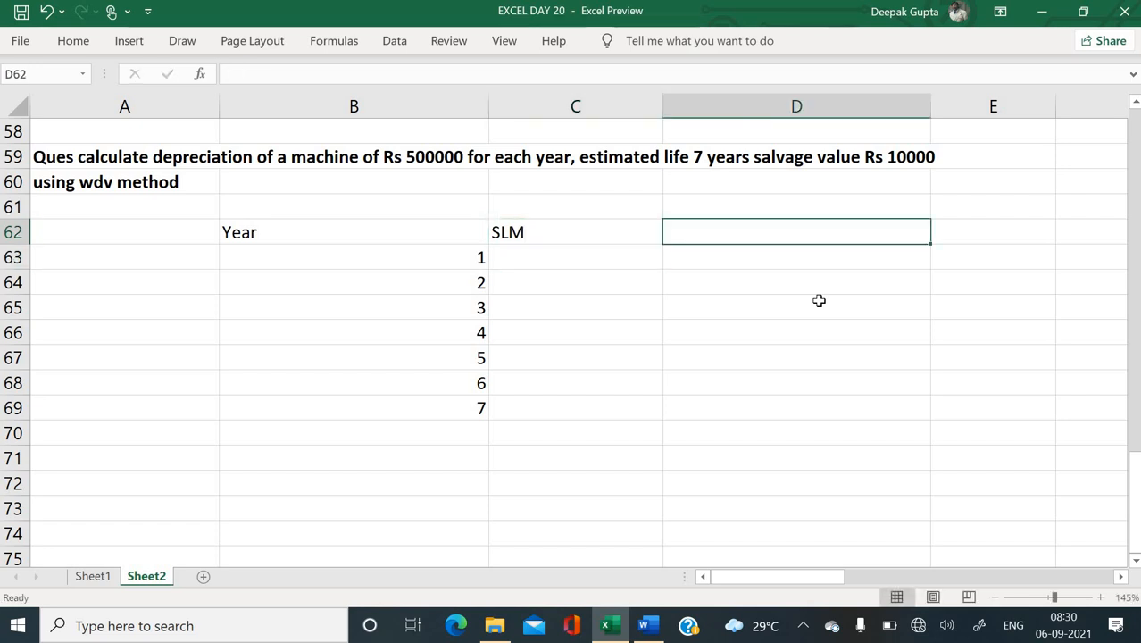
pyautogui.write('WDB')
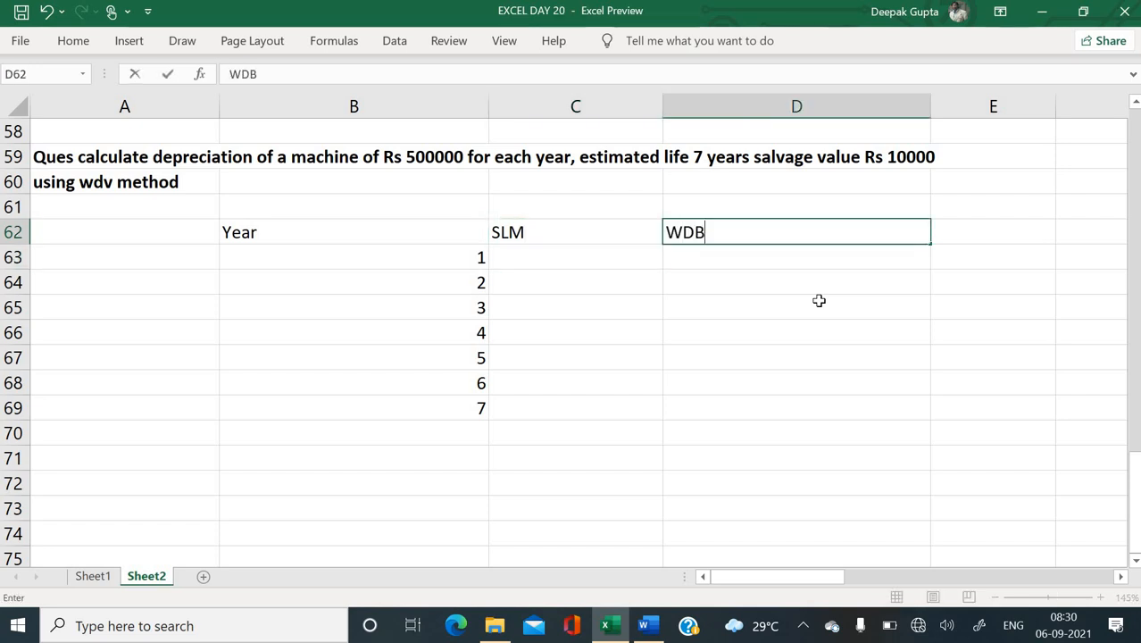
pyautogui.press('Return')
# - Correct the heading in D62 so that it reads WDV
pyautogui.press('Up')
pyautogui.press('F2')
pyautogui.press('BackSpace')
pyautogui.write('V')
pyautogui.press('Return')
pyautogui.press('Left')
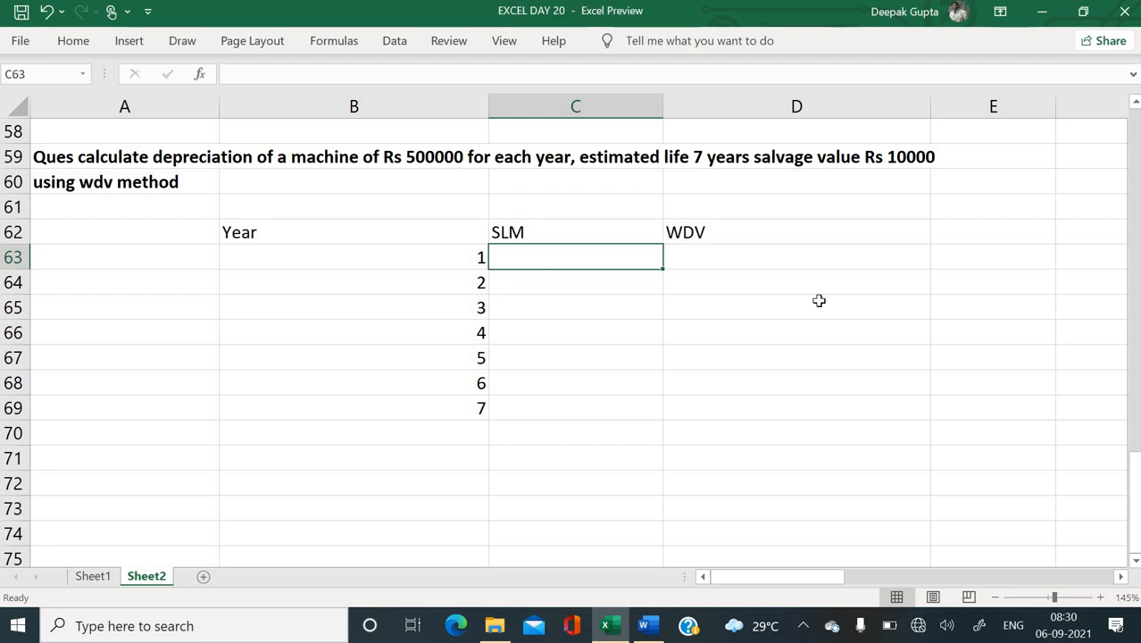
# - Enter the rate 10% in C61, directly above the SLM heading
pyautogui.click(625, 210)
pyautogui.write('10%')
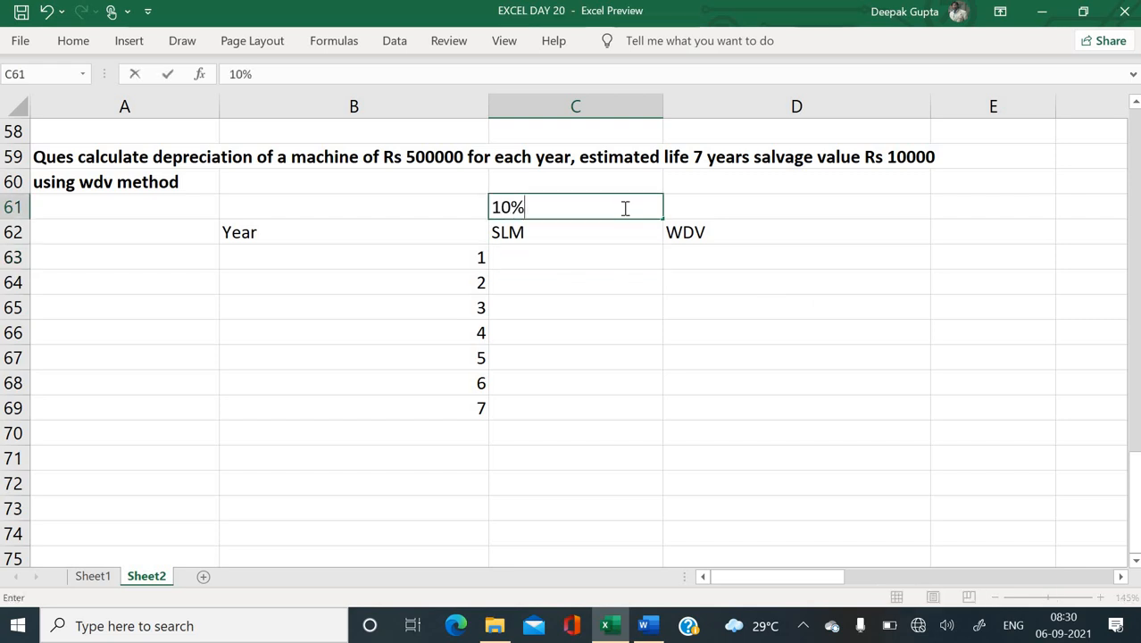
pyautogui.press('Return')
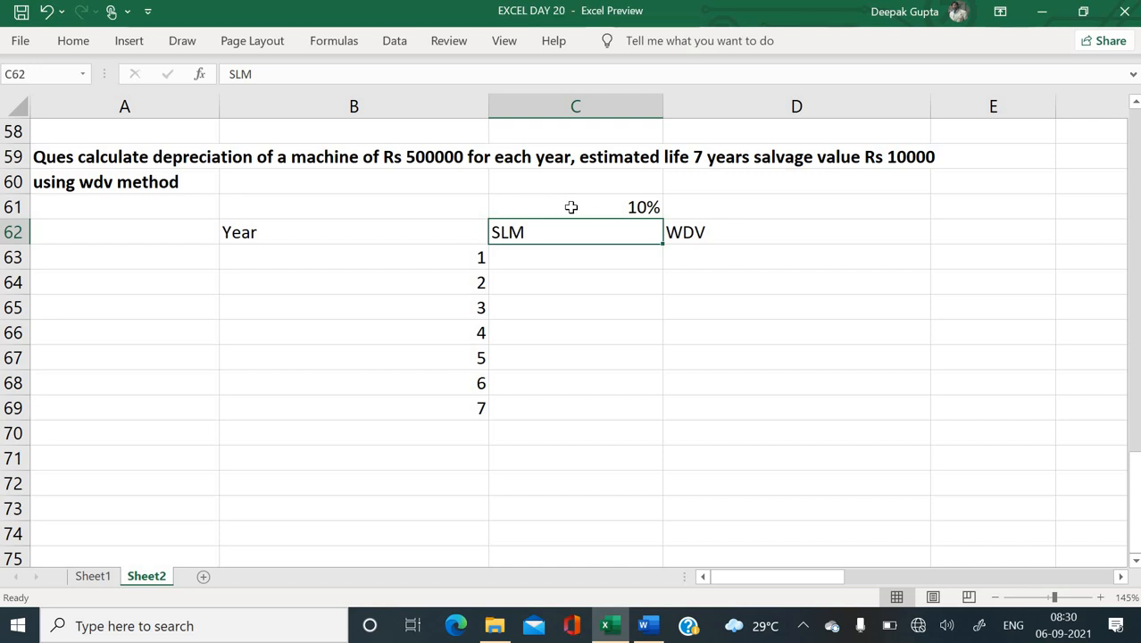
pyautogui.click(639, 209)
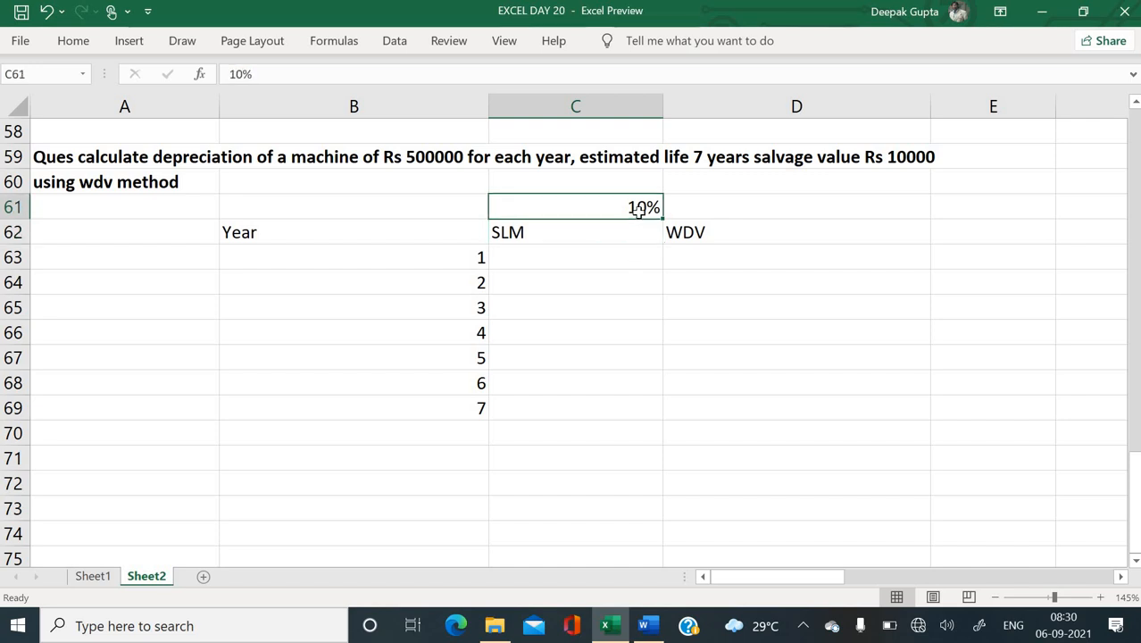
pyautogui.click(706, 229)
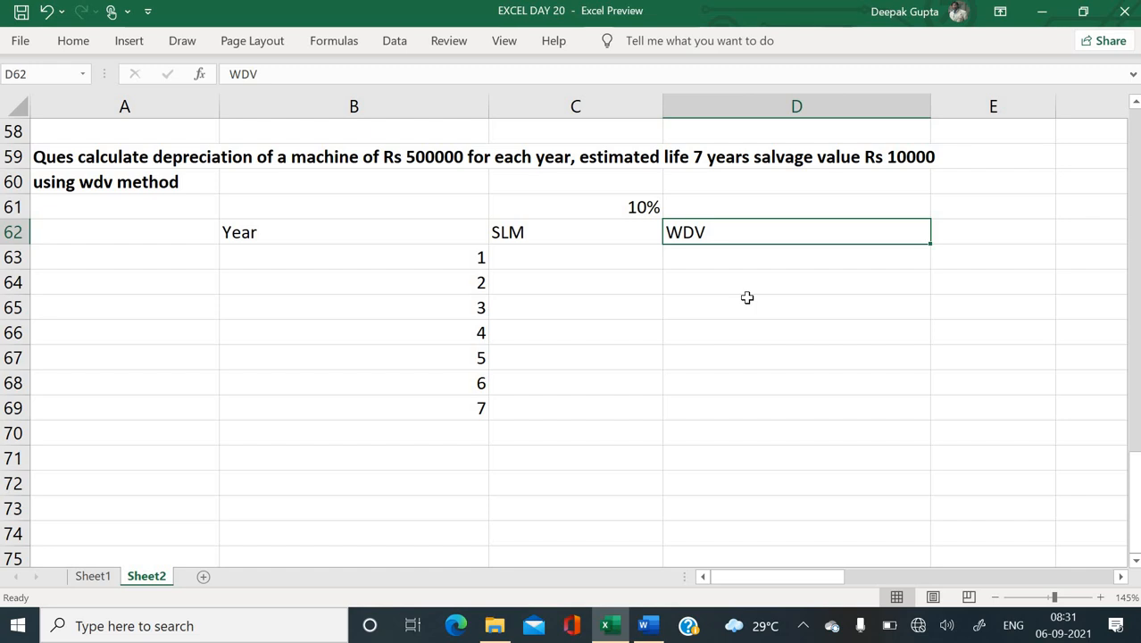
pyautogui.click(636, 190)
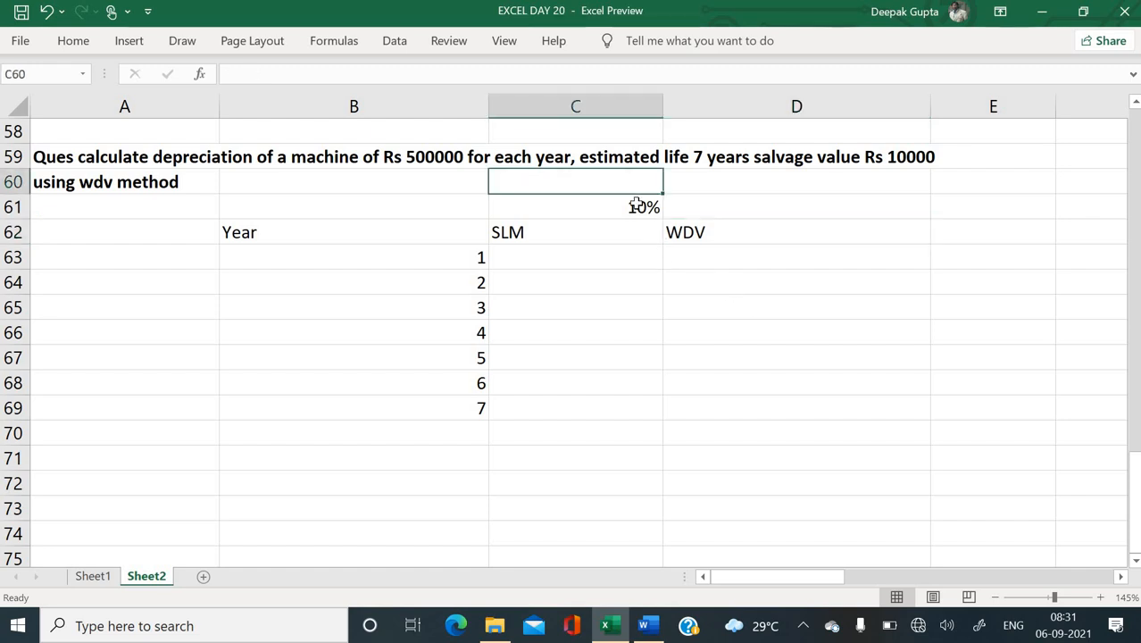
pyautogui.click(635, 205)
# - Start an SLN formula in C63 for year 1 and open its function arguments, keeping the table's first row uncovered
pyautogui.click(621, 252)
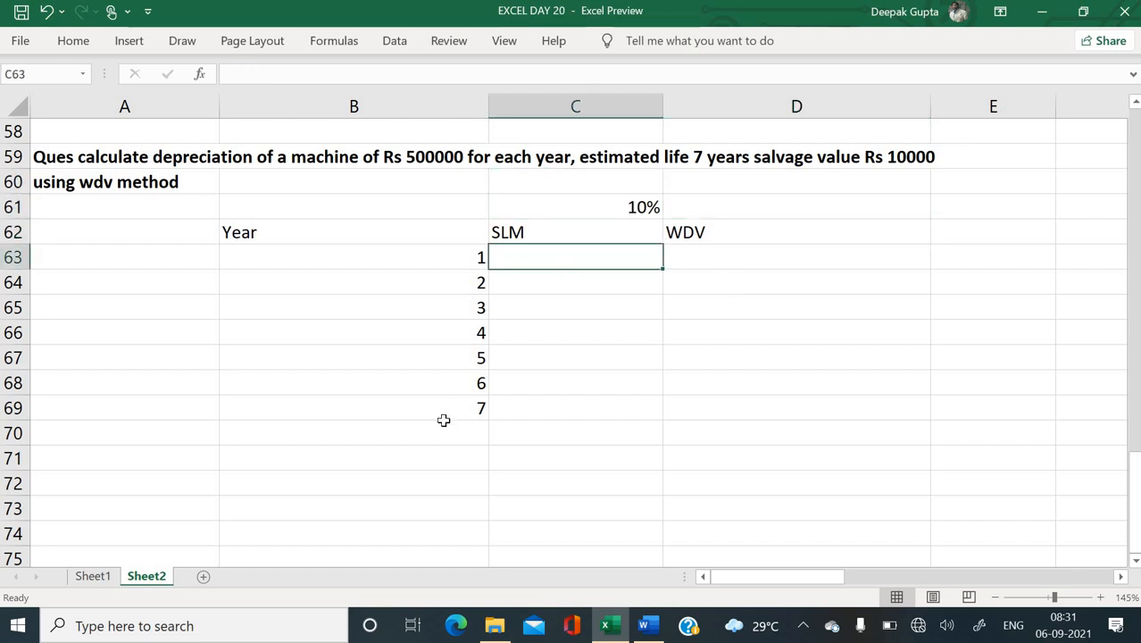
pyautogui.write('=')
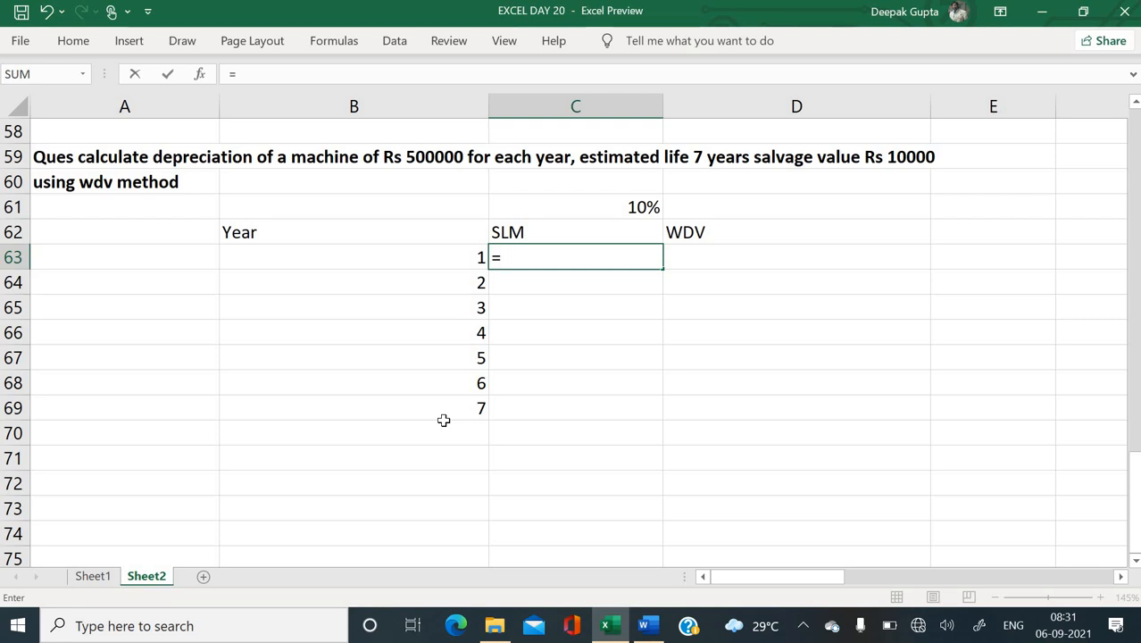
pyautogui.write('slm')
pyautogui.press('BackSpace')
pyautogui.write('n')
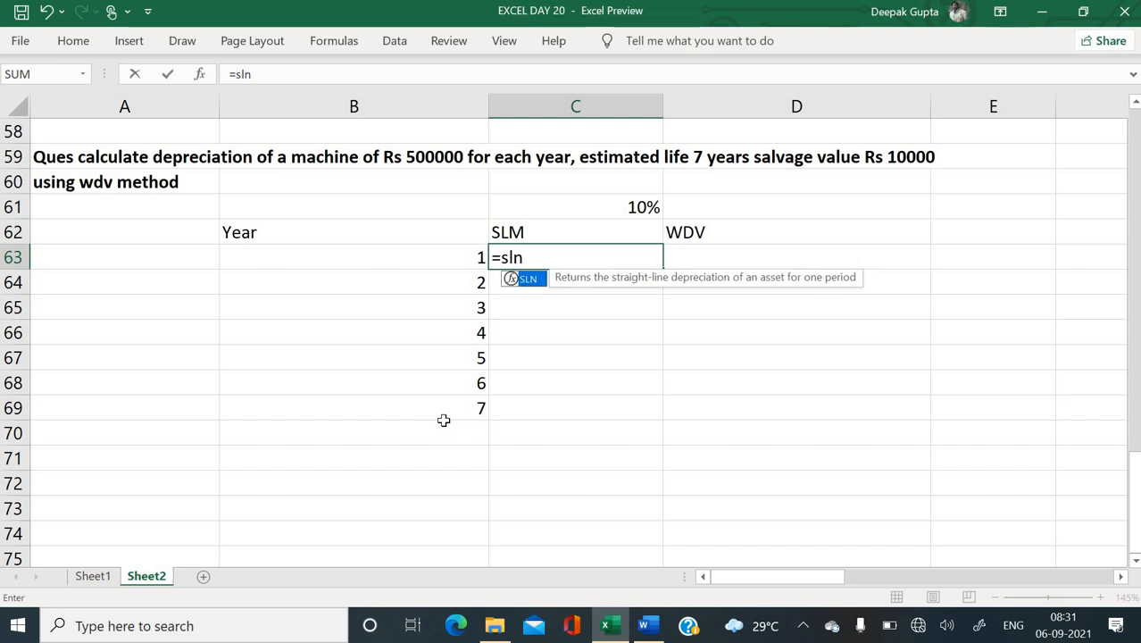
pyautogui.write('(')
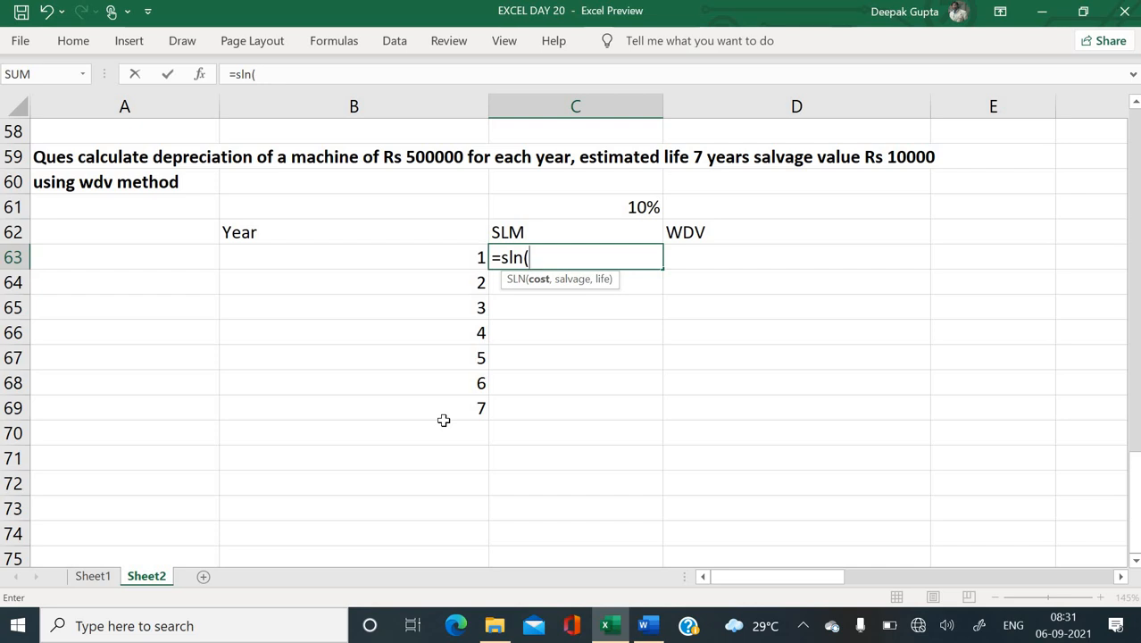
pyautogui.hotkey('ctrl', 'a')
pyautogui.moveTo(821, 235); pyautogui.dragTo(804, 342)
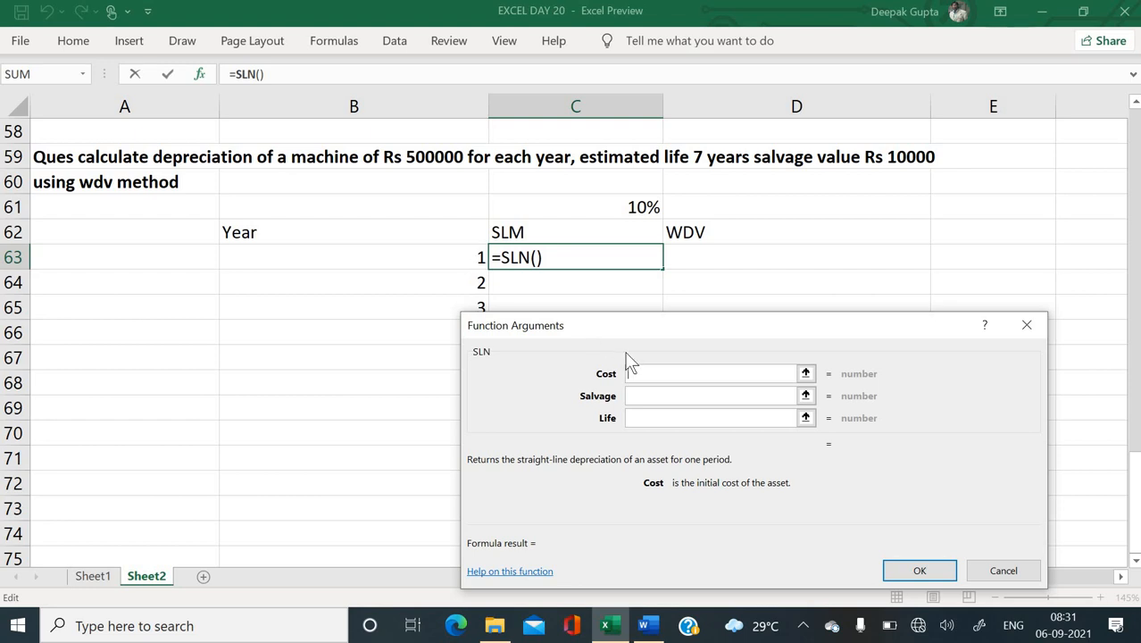
# - Set the SLN arguments to a cost of -500000 and a salvage value of 10000
pyautogui.write('-50')
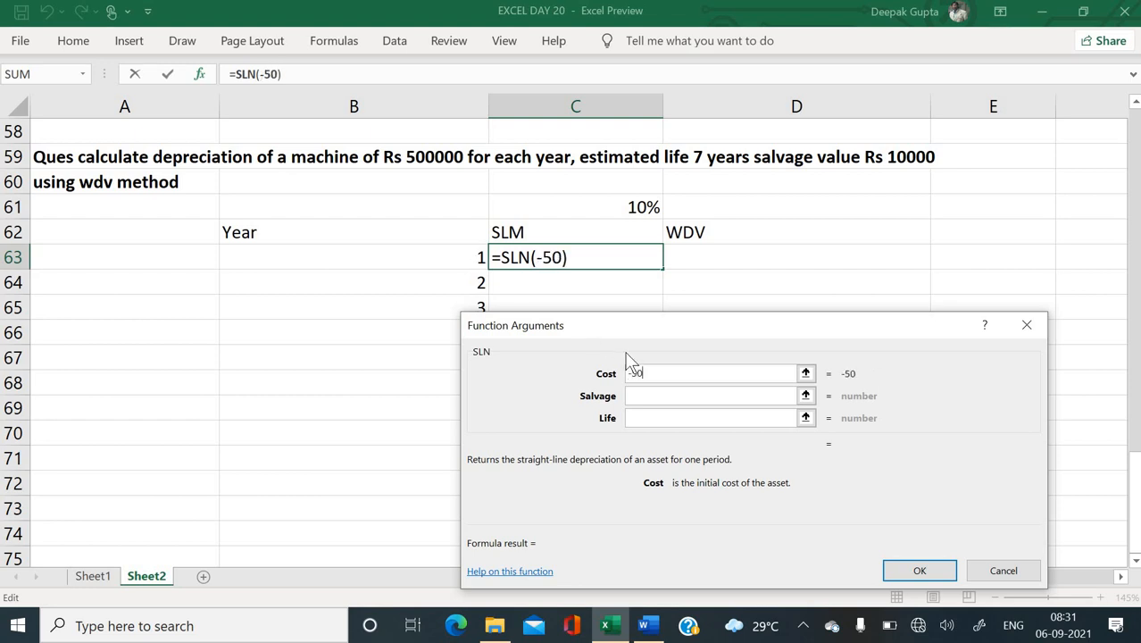
pyautogui.write('0000')
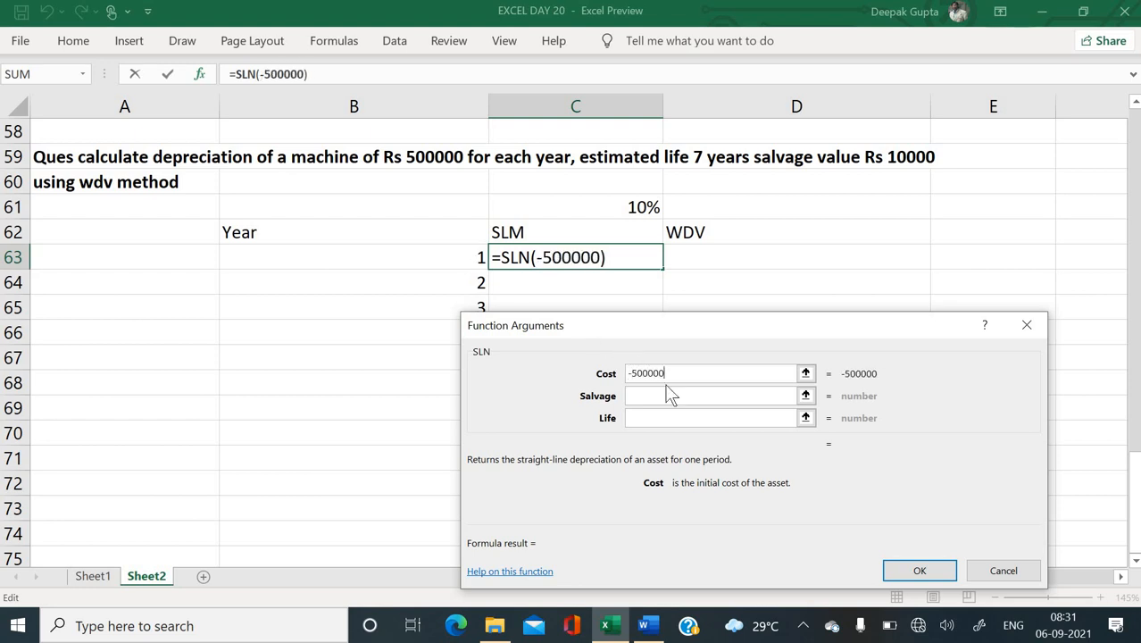
pyautogui.click(660, 395)
pyautogui.click(660, 395)
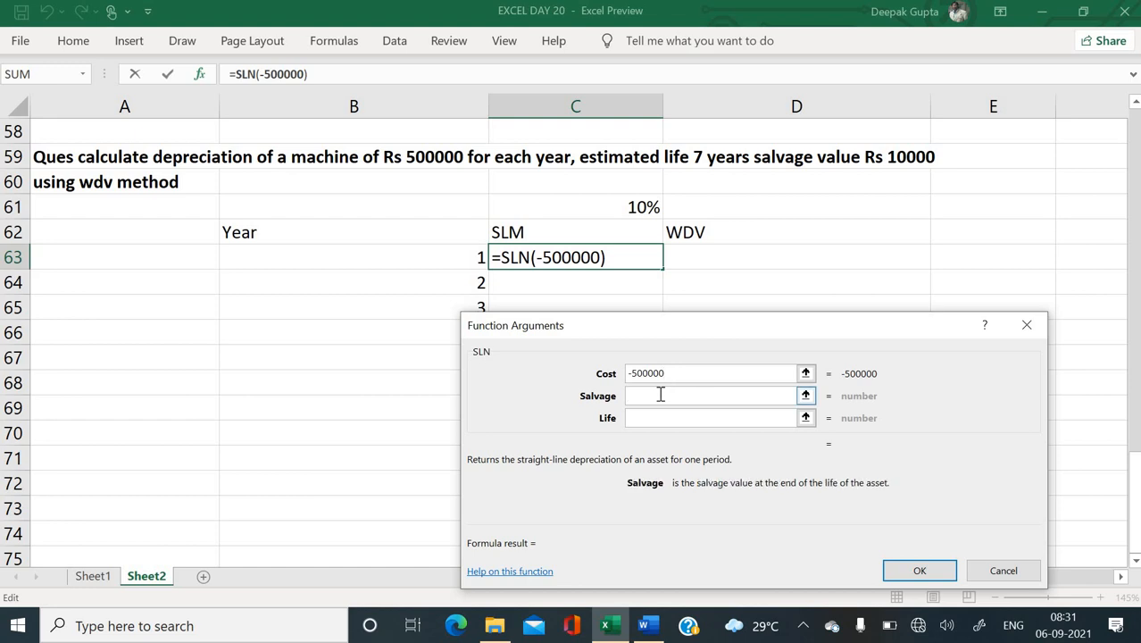
pyautogui.write('10000')
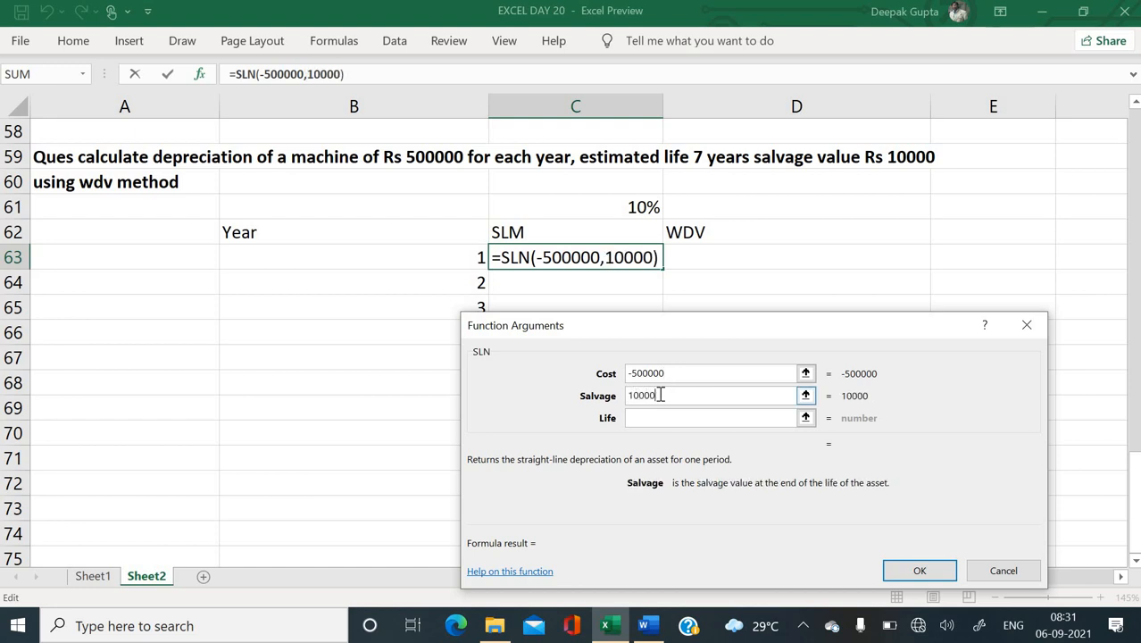
# - Correct the SLN cost to 500000 and complete the formula in C63 with a life of 7
pyautogui.click(650, 418)
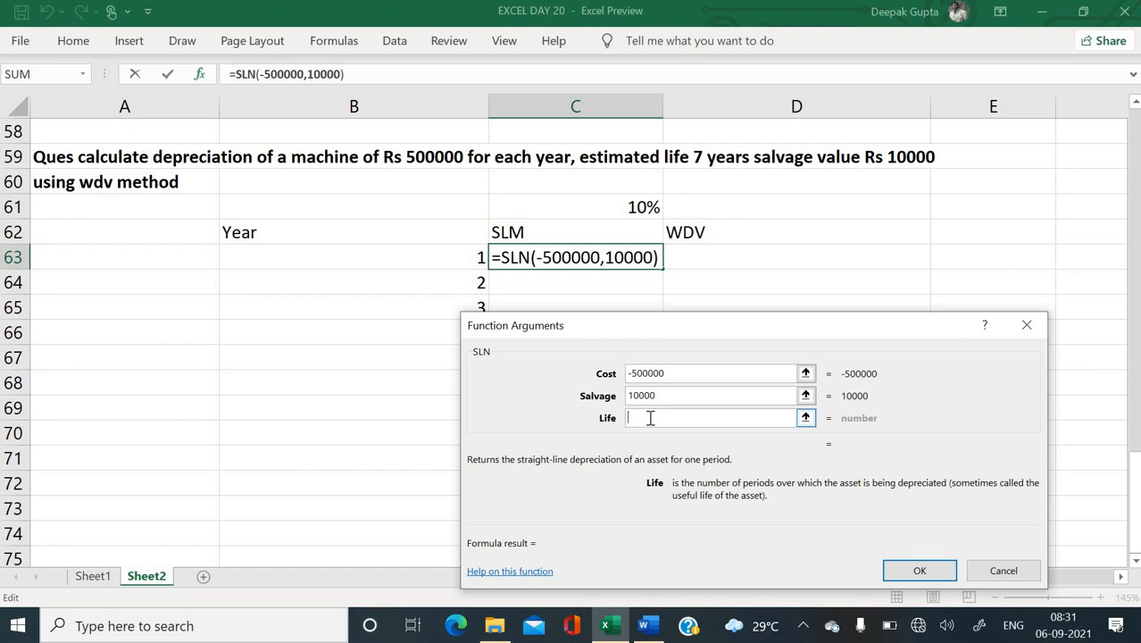
pyautogui.click(632, 374)
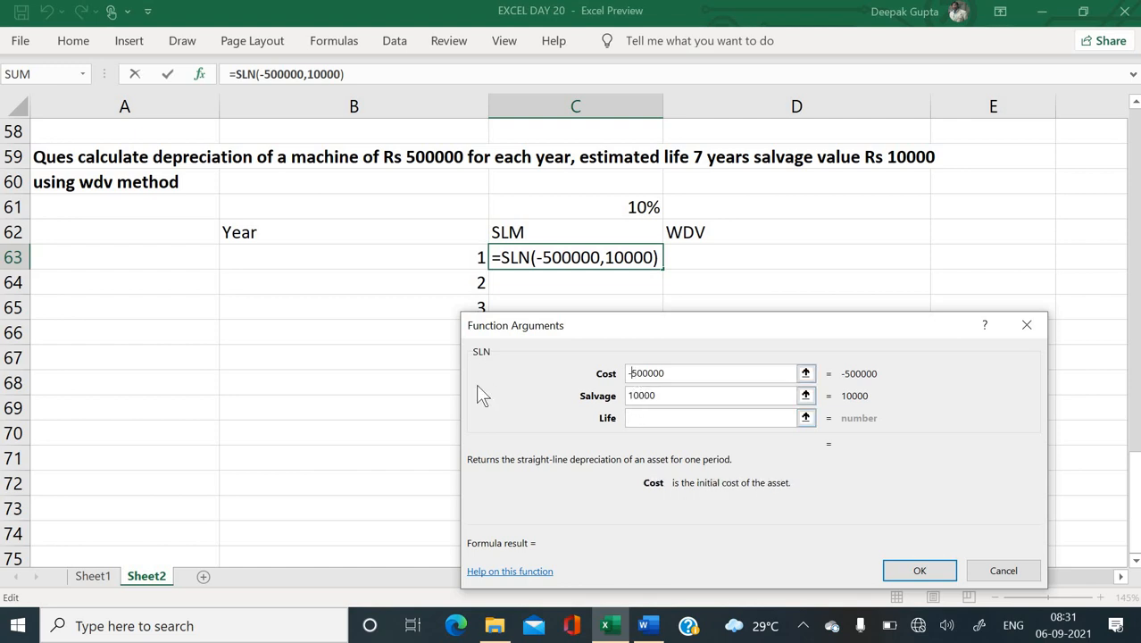
pyautogui.press('BackSpace')
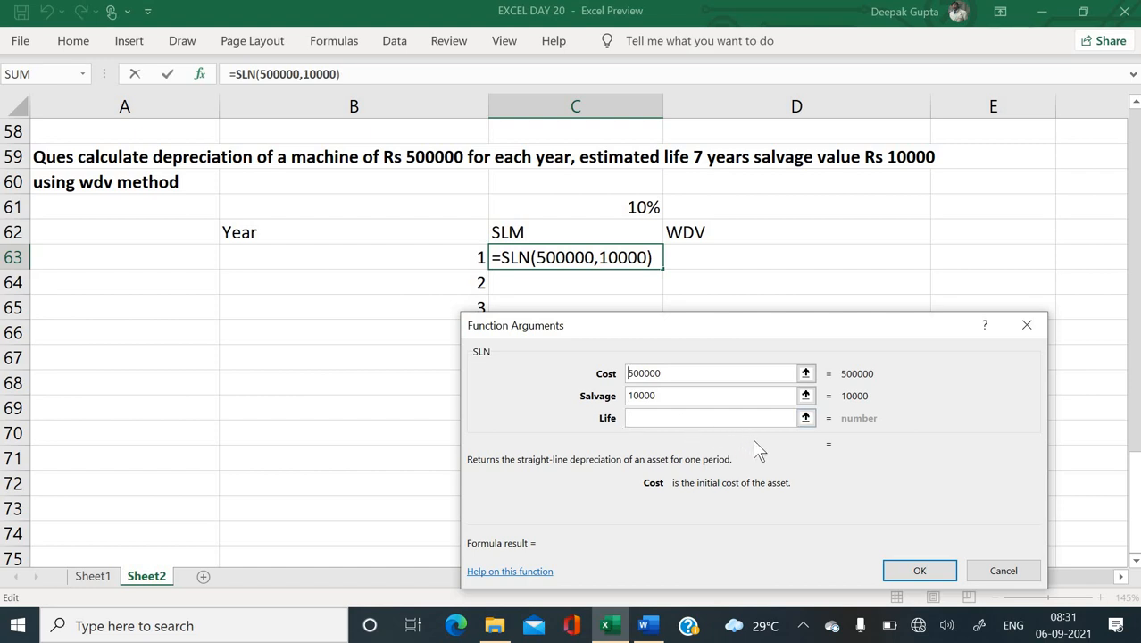
pyautogui.click(665, 419)
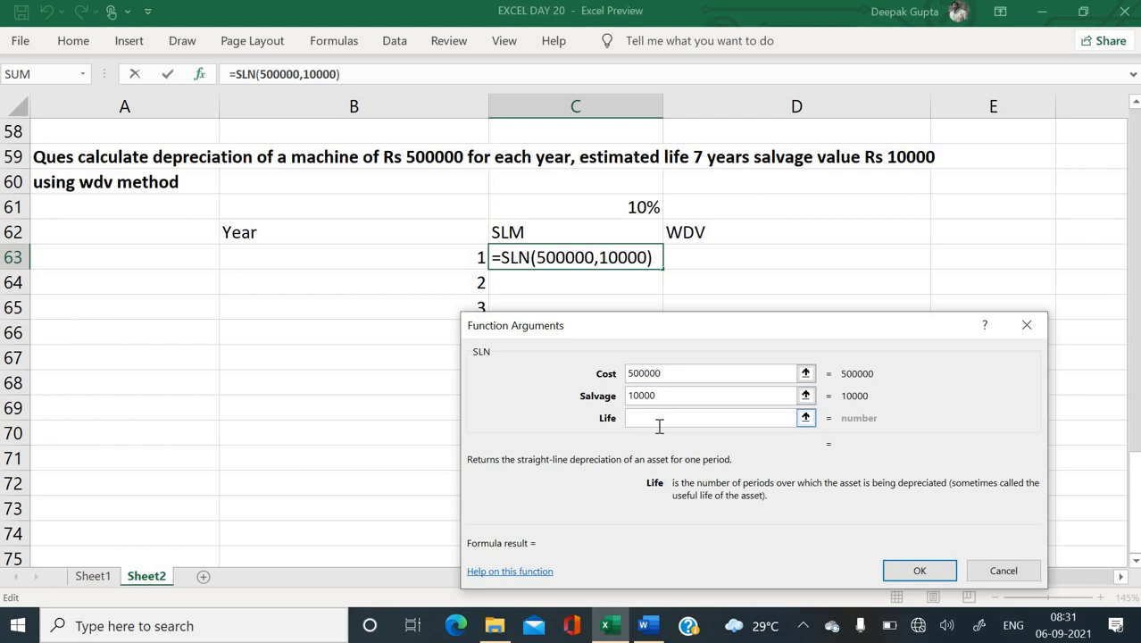
pyautogui.write('7')
pyautogui.press('Return')
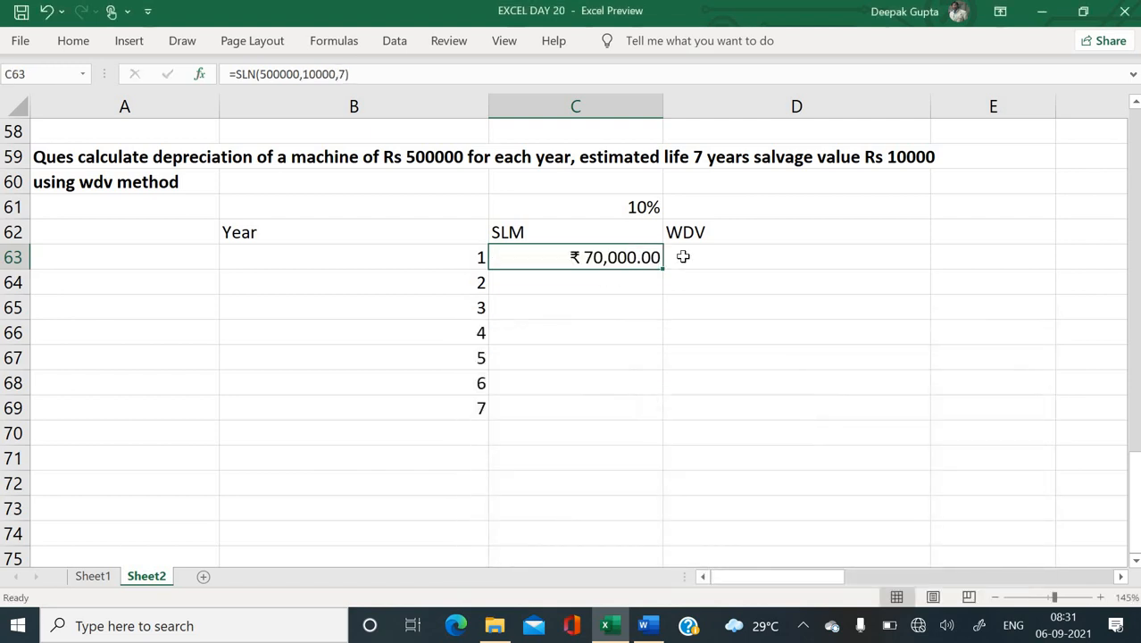
# - Copy the SLN formula from C63 down through C69 for all seven years
pyautogui.moveTo(663, 267); pyautogui.dragTo(656, 426)
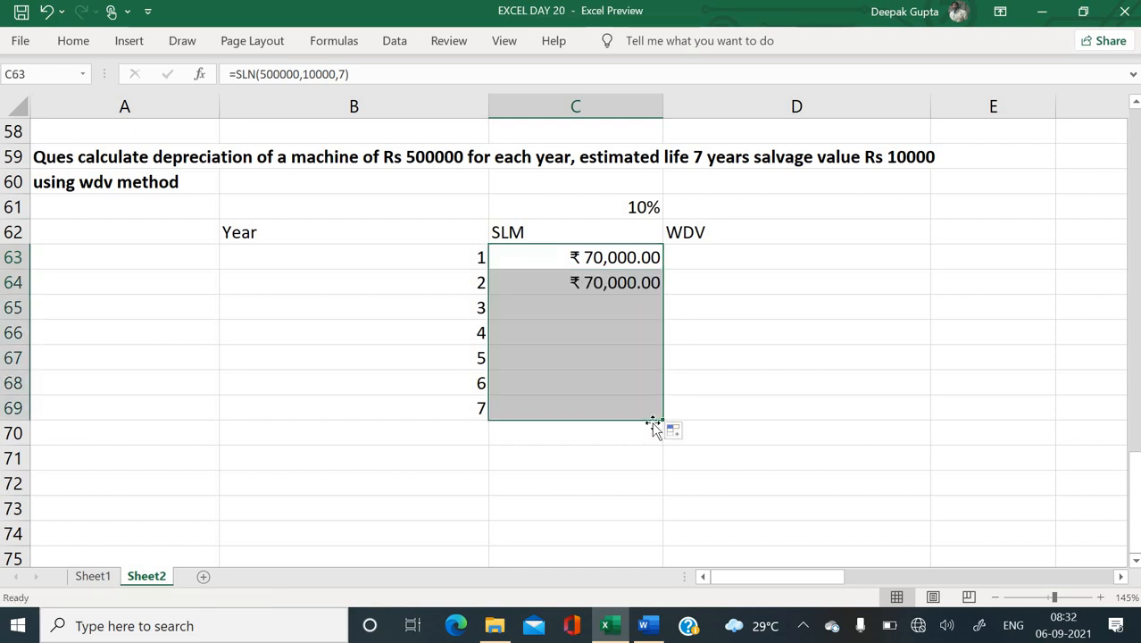
pyautogui.click(806, 347)
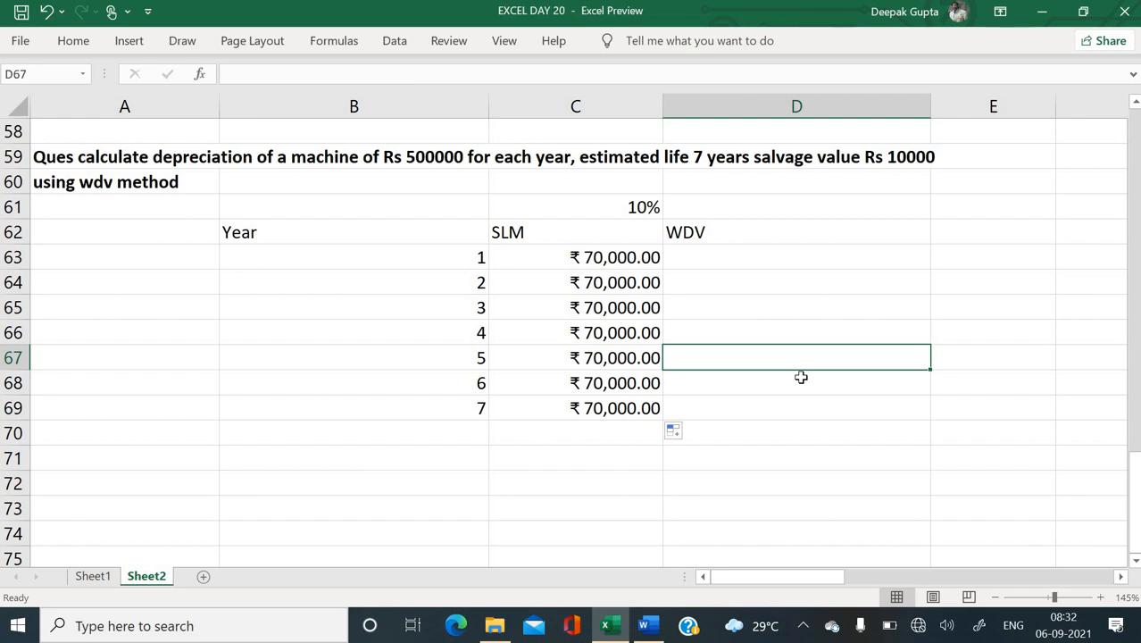
# - Start a DB formula in D63 under the WDV heading and open its function arguments
pyautogui.click(747, 251)
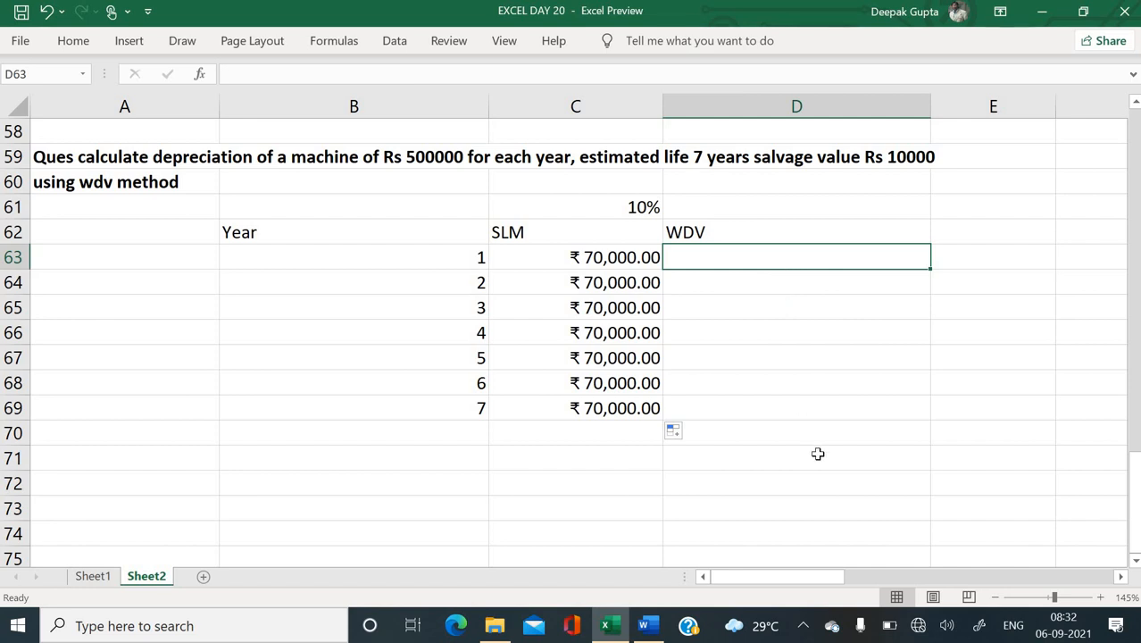
pyautogui.write('=db')
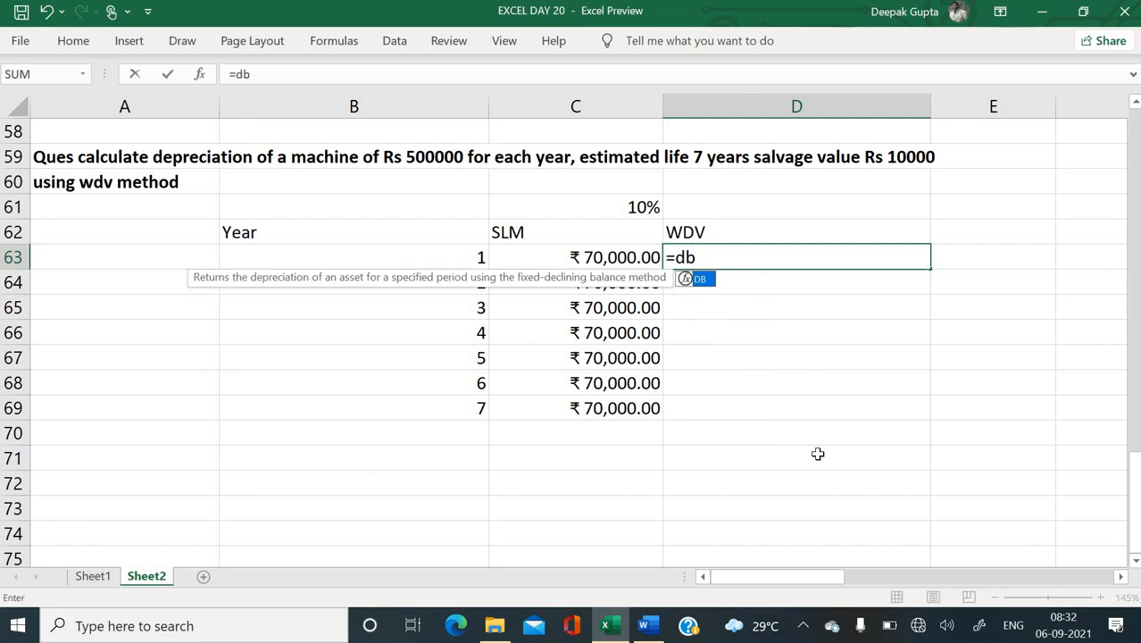
pyautogui.write('(')
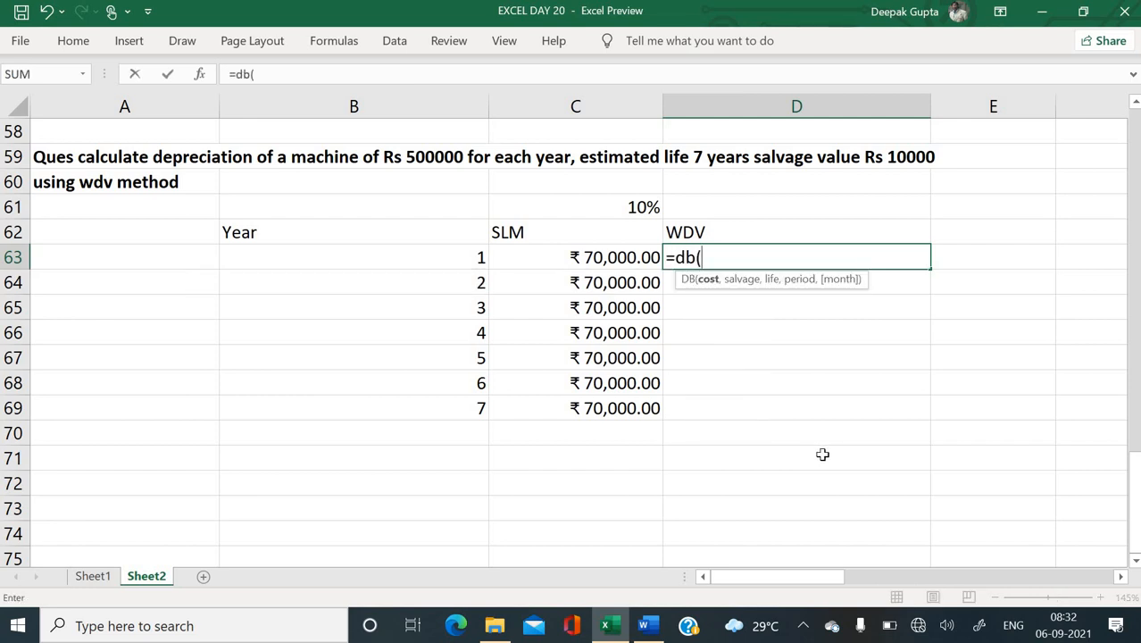
pyautogui.hotkey('ctrl', 'a')
pyautogui.moveTo(787, 292)
pyautogui.mouseDown()
pyautogui.moveTo(862, 282)
pyautogui.moveTo(809, 295)
pyautogui.mouseUp()
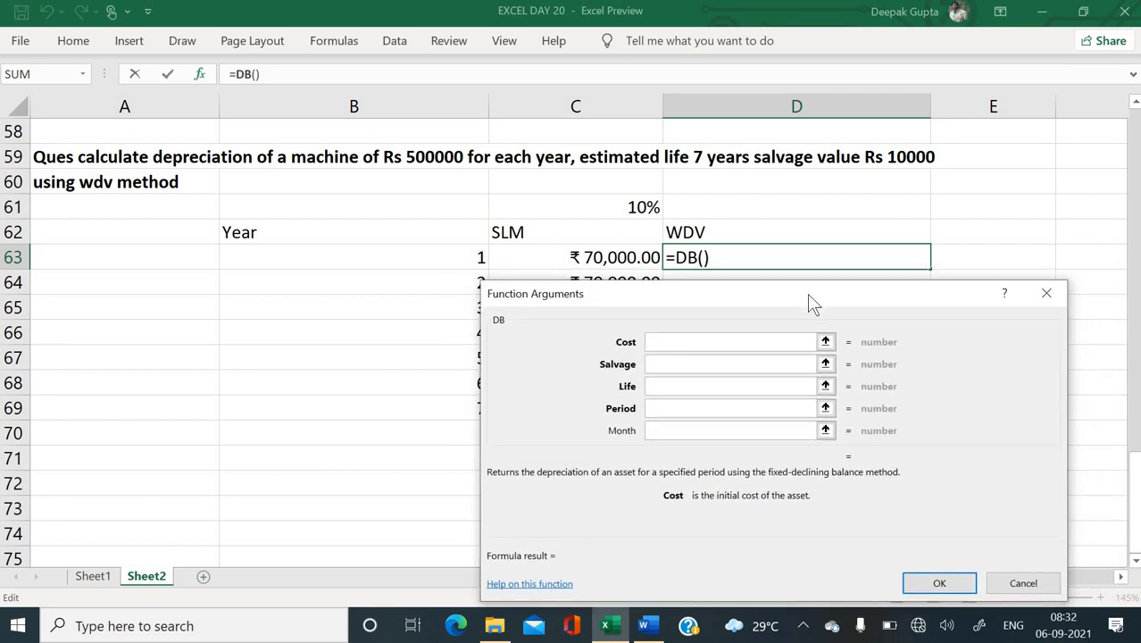
# - Set the DB arguments to a cost of 500000, a salvage value of 10000 and a life of 7
pyautogui.write('500000')
pyautogui.press('Tab')
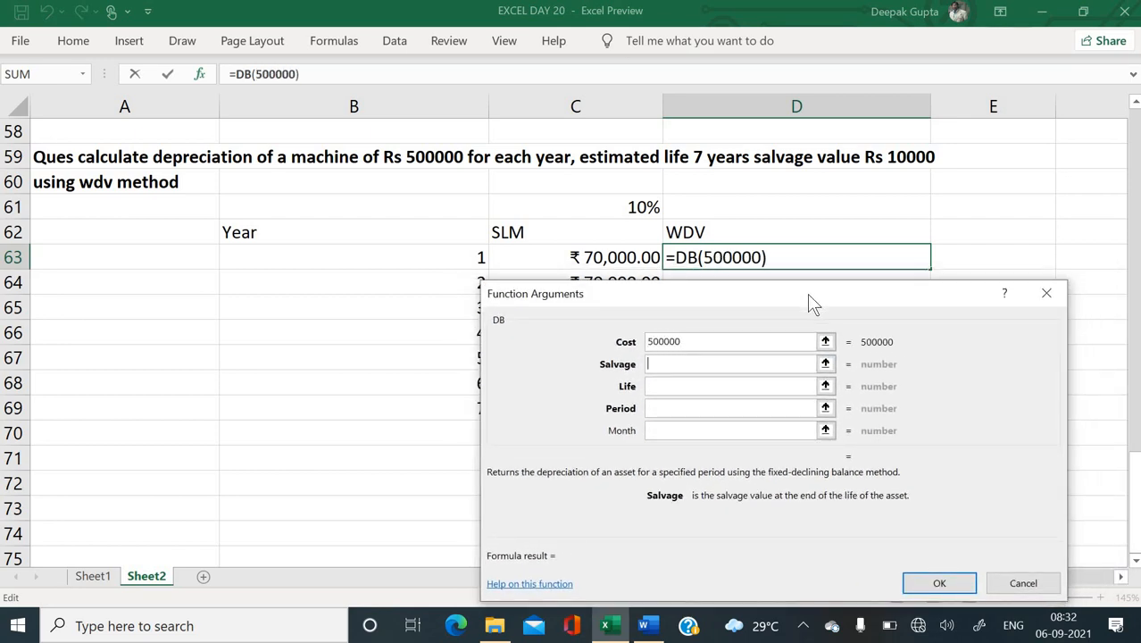
pyautogui.write('10000')
pyautogui.press('Tab')
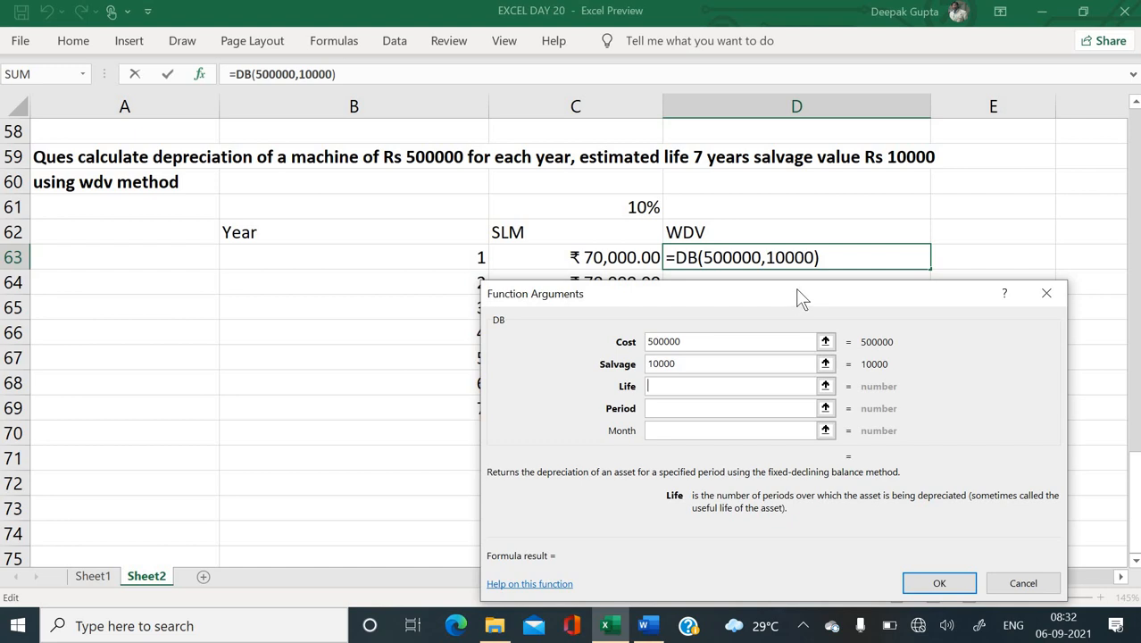
pyautogui.moveTo(801, 298); pyautogui.dragTo(802, 296)
pyautogui.write('7')
pyautogui.press('Tab')
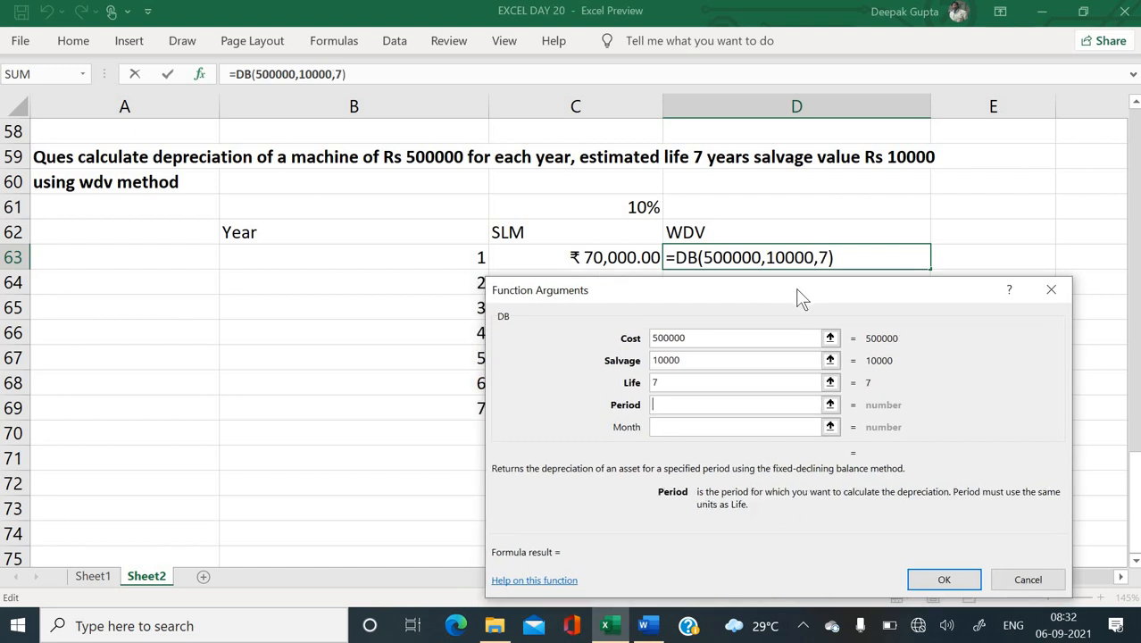
# - Use the year in B63 as the DB period, leave the month empty and complete the formula in D63
pyautogui.moveTo(656, 303); pyautogui.dragTo(665, 298)
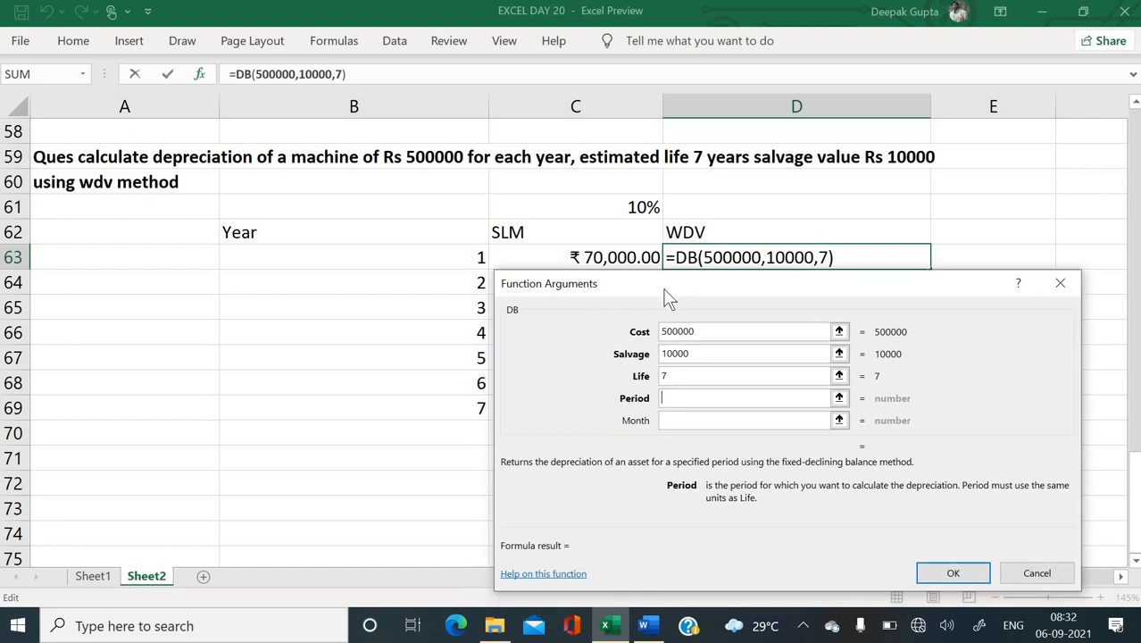
pyautogui.click(478, 257)
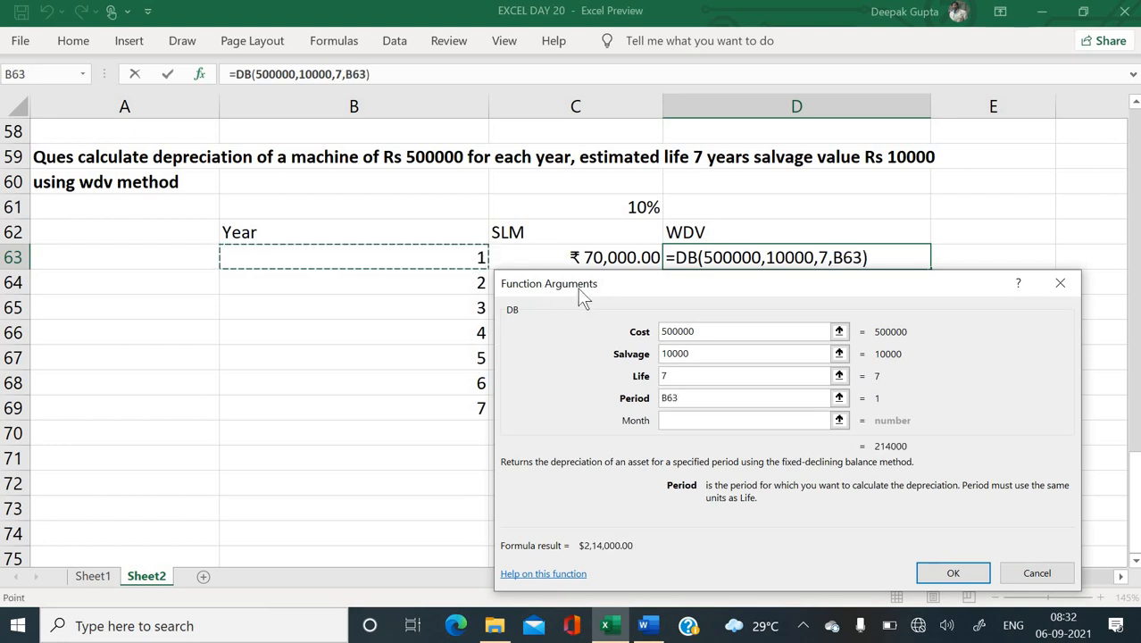
pyautogui.moveTo(581, 291); pyautogui.dragTo(576, 291)
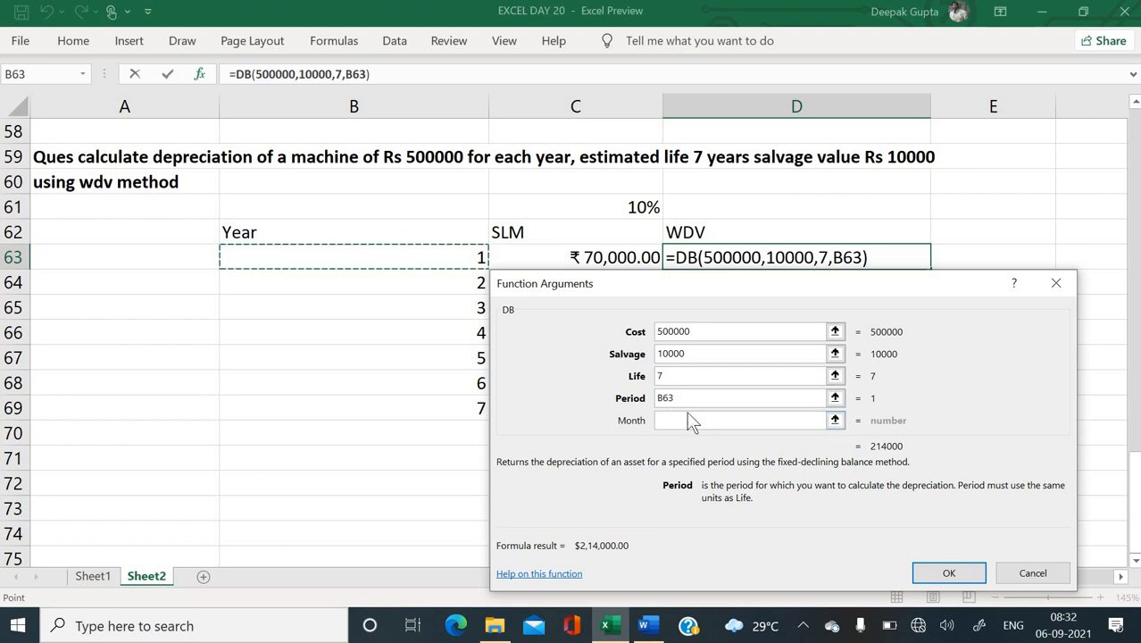
pyautogui.click(948, 580)
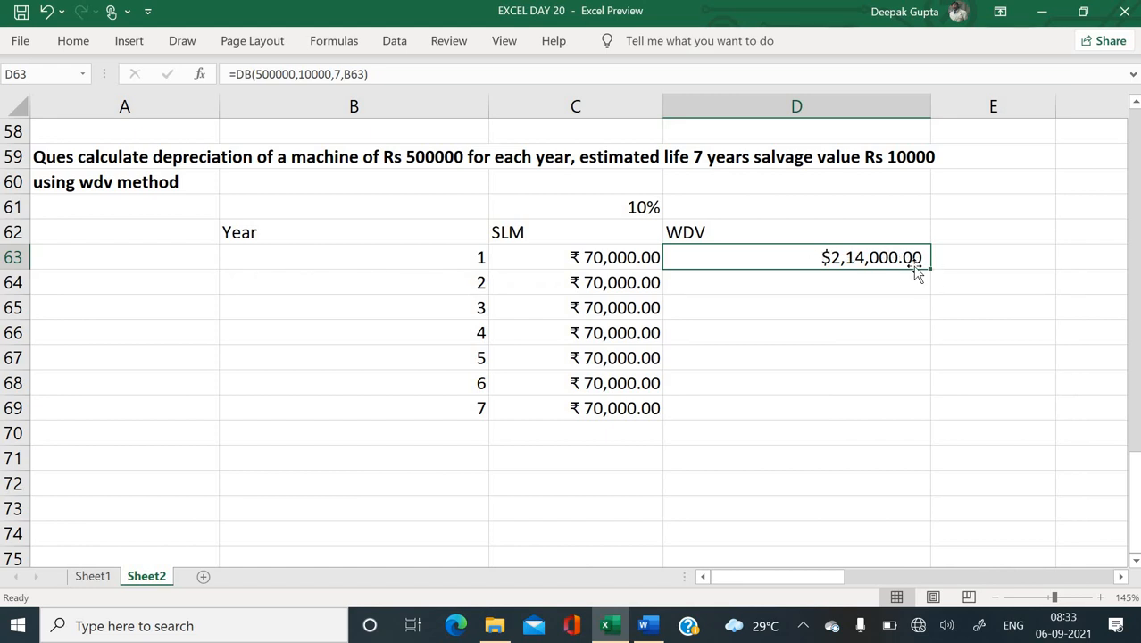
# - Recheck the DB arguments in D63 and copy the formula down through D69 for all seven years
pyautogui.click(200, 74)
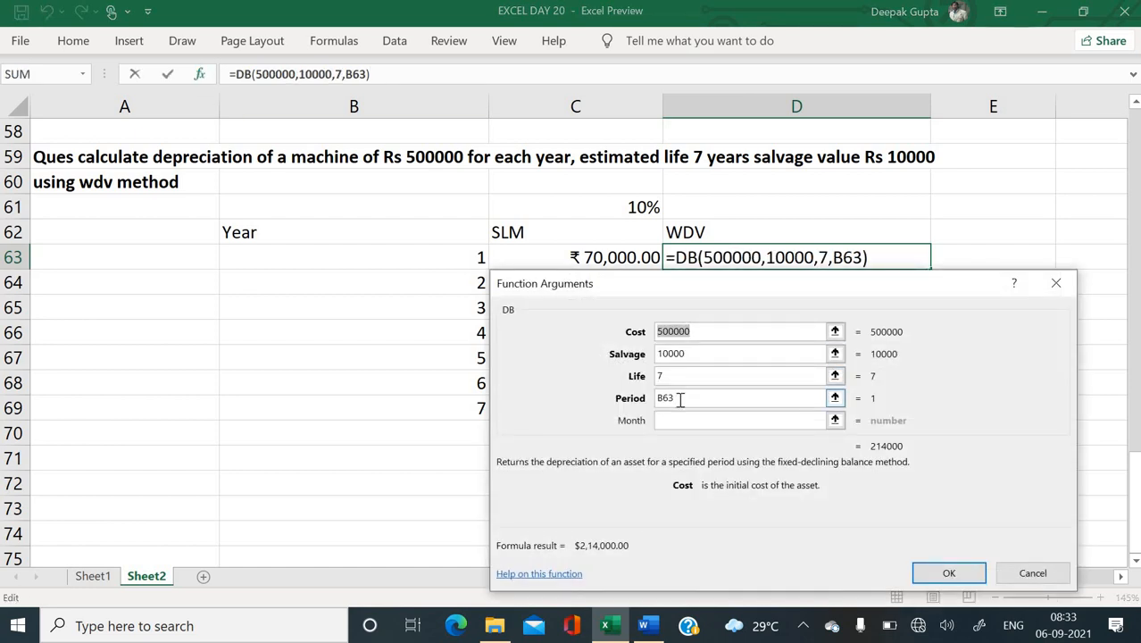
pyautogui.click(684, 399)
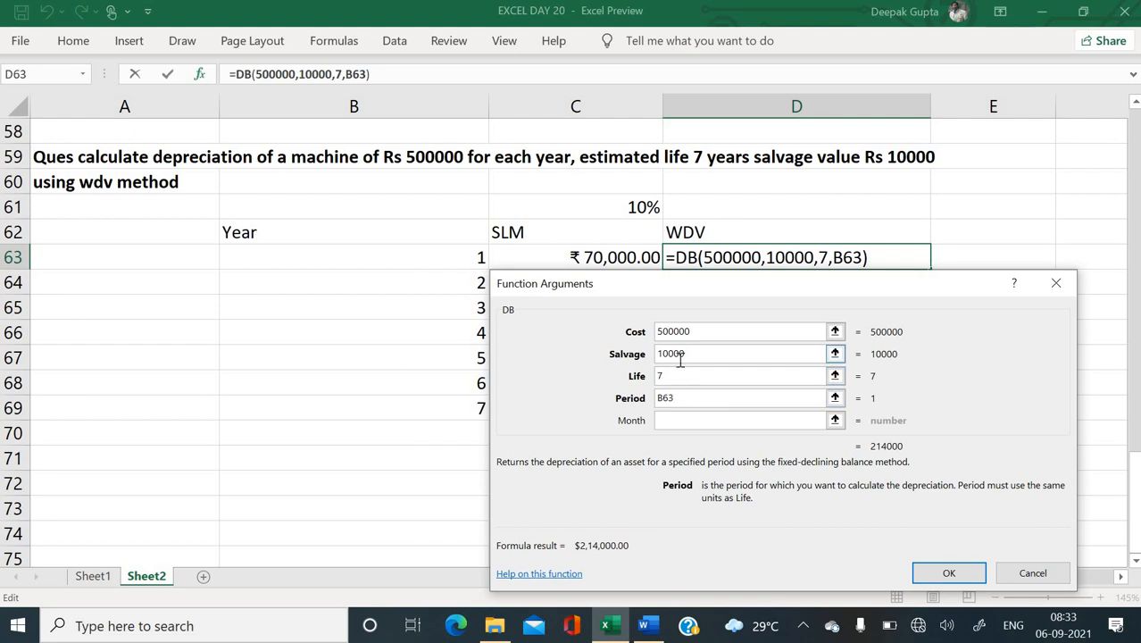
pyautogui.click(946, 572)
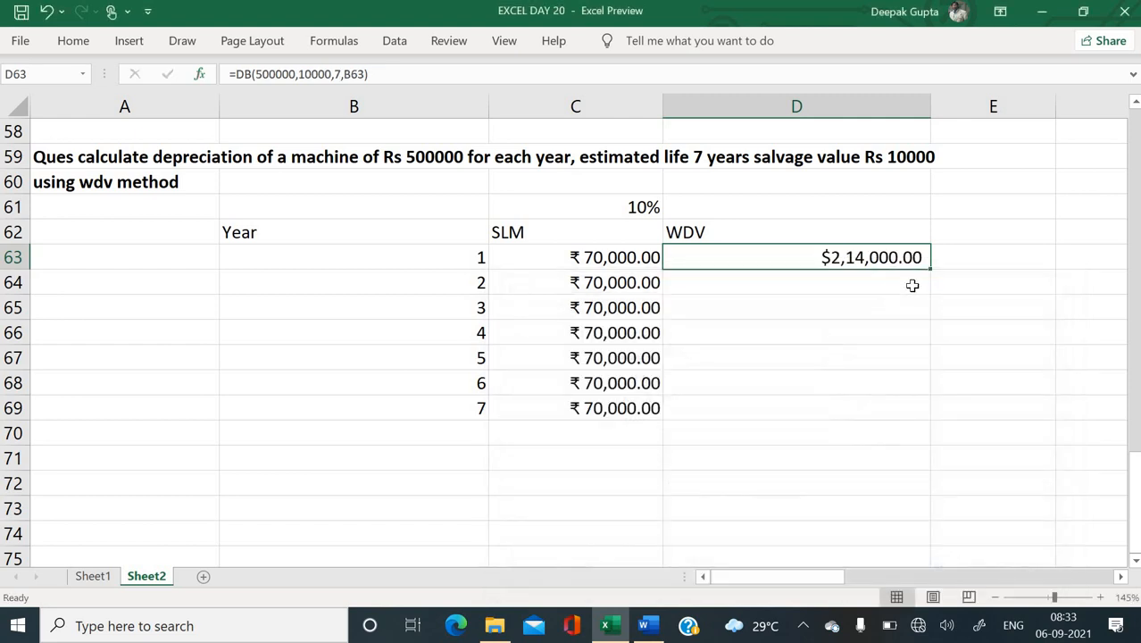
pyautogui.moveTo(922, 316); pyautogui.dragTo(919, 412)
pyautogui.click(984, 408)
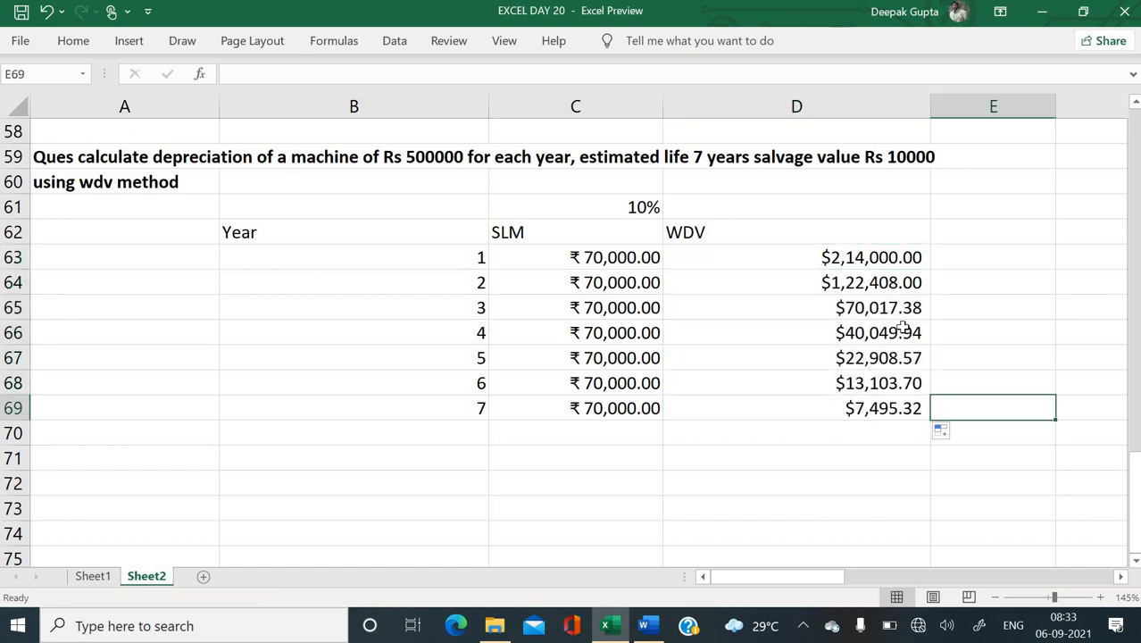
pyautogui.click(841, 258)
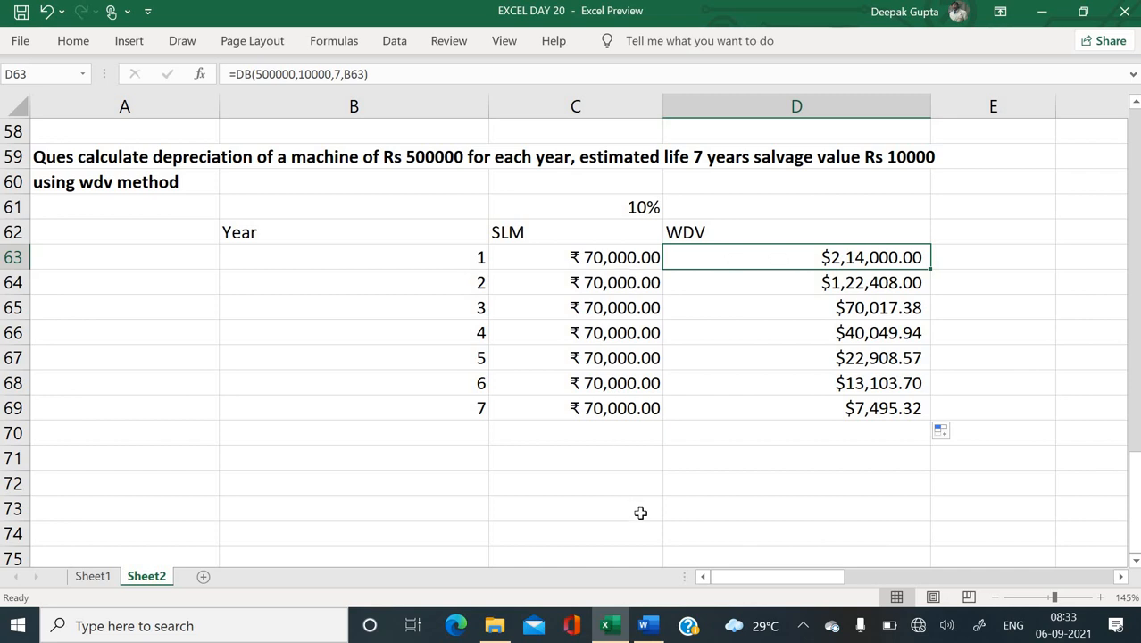
# - Calculate the SLM depreciation rate in C71 by dividing the first-year amount in C63 by 500000
pyautogui.click(614, 470)
pyautogui.write('=')
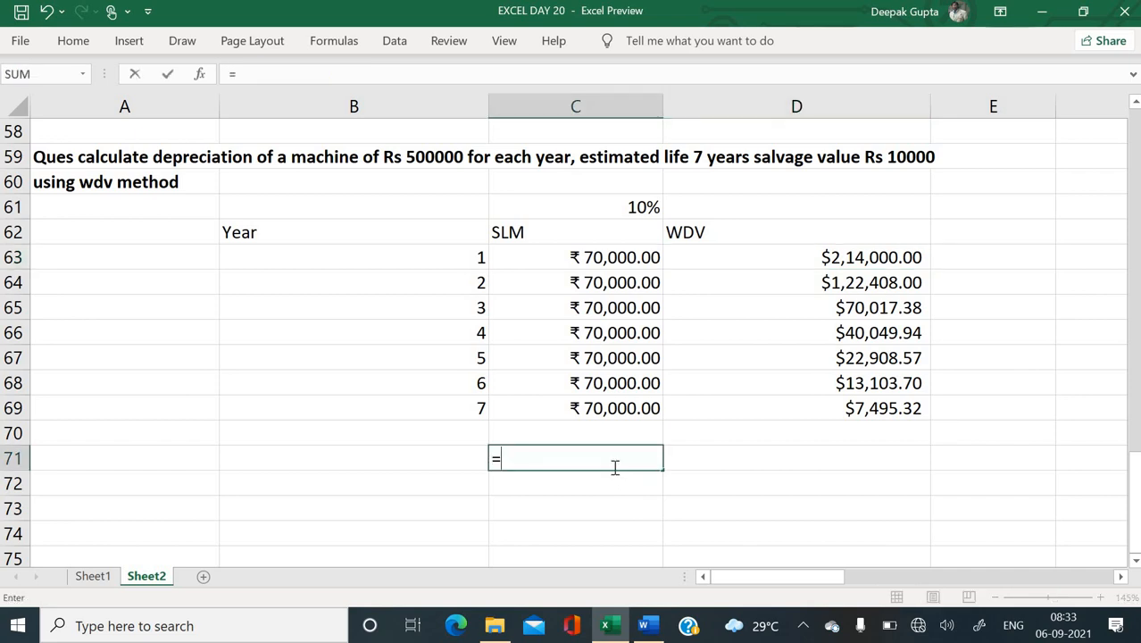
pyautogui.click(592, 258)
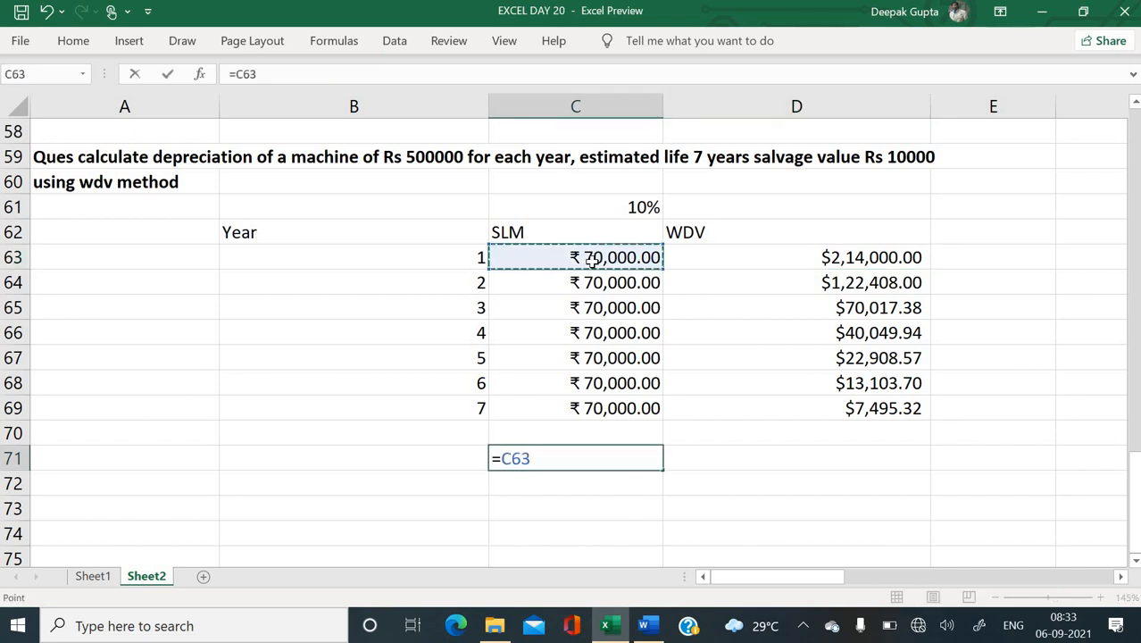
pyautogui.write('/500000')
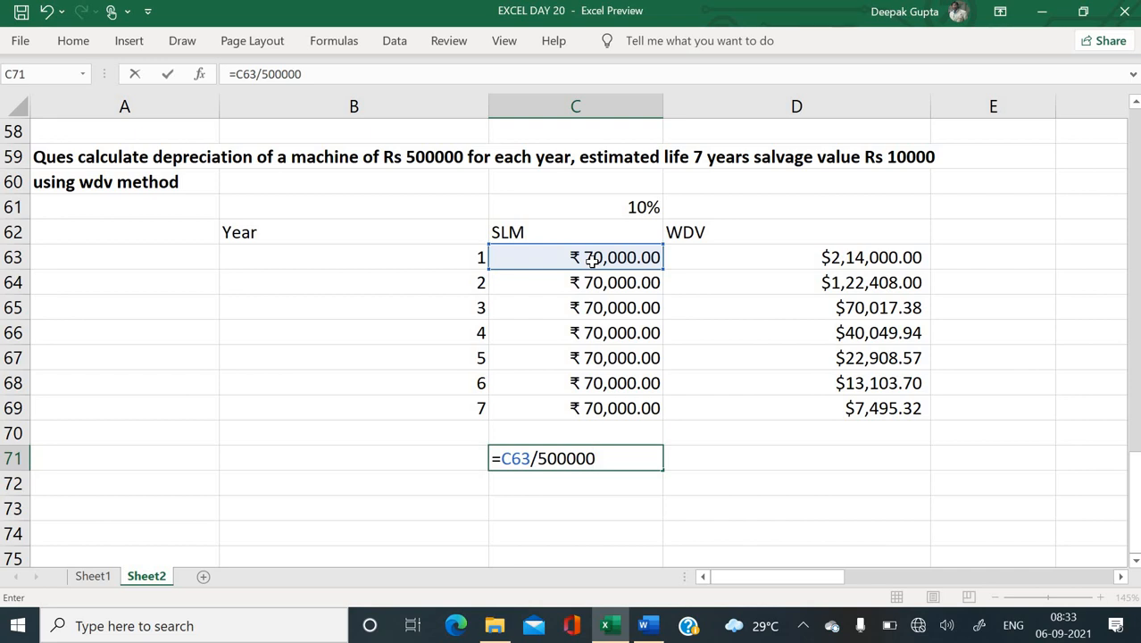
pyautogui.press('Return')
# - Format the SLM rate in C71 as a percentage with two decimal places
pyautogui.click(651, 456)
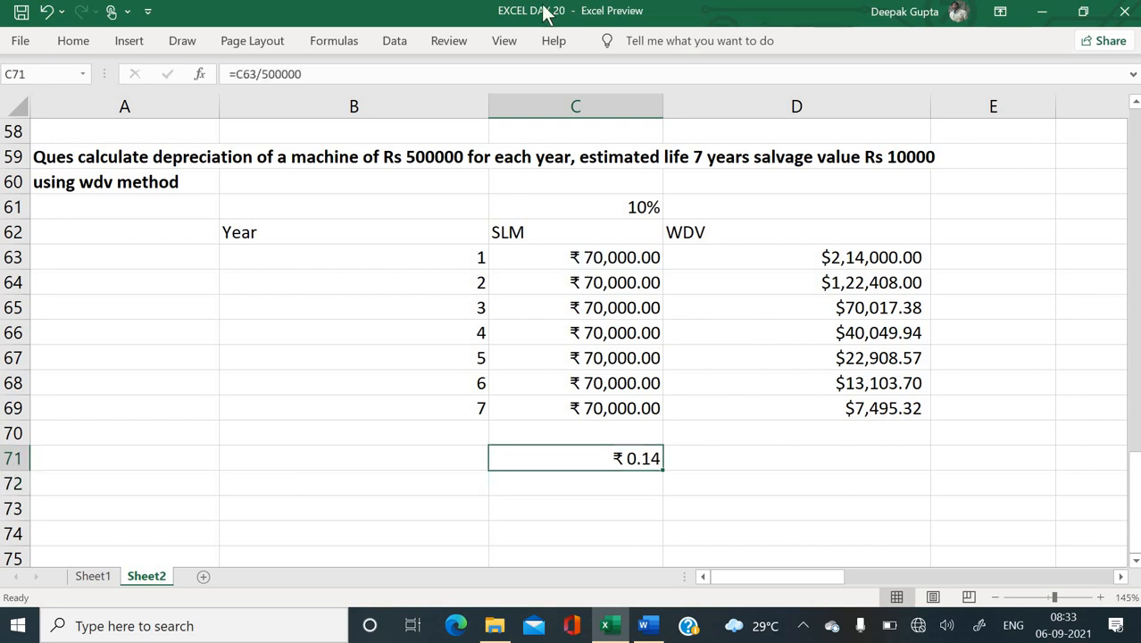
pyautogui.click(71, 45)
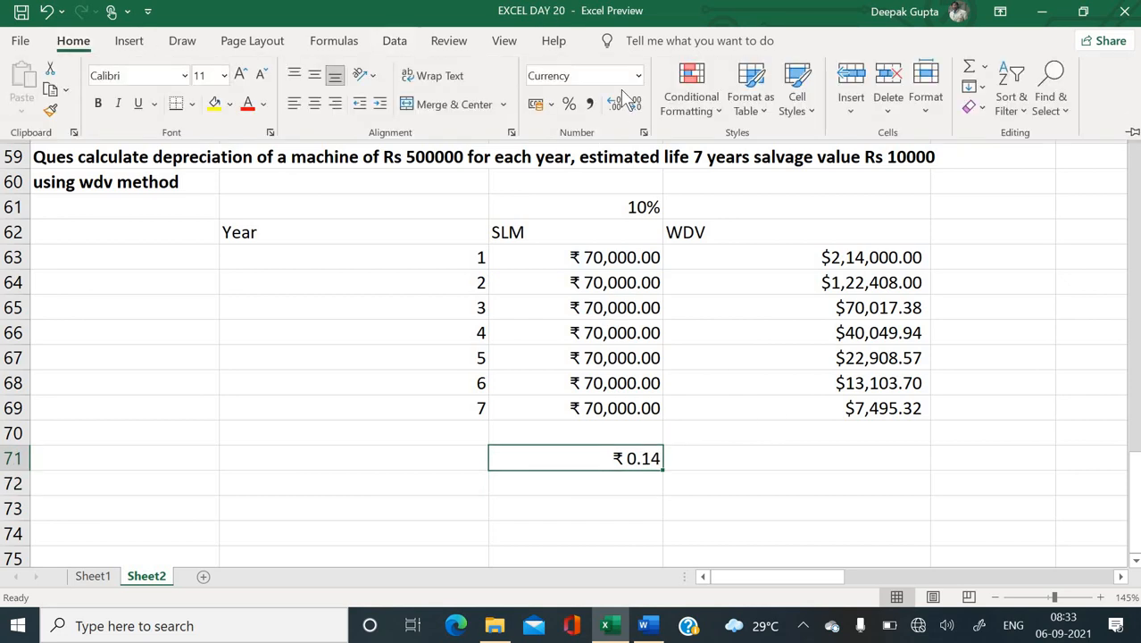
pyautogui.click(569, 103)
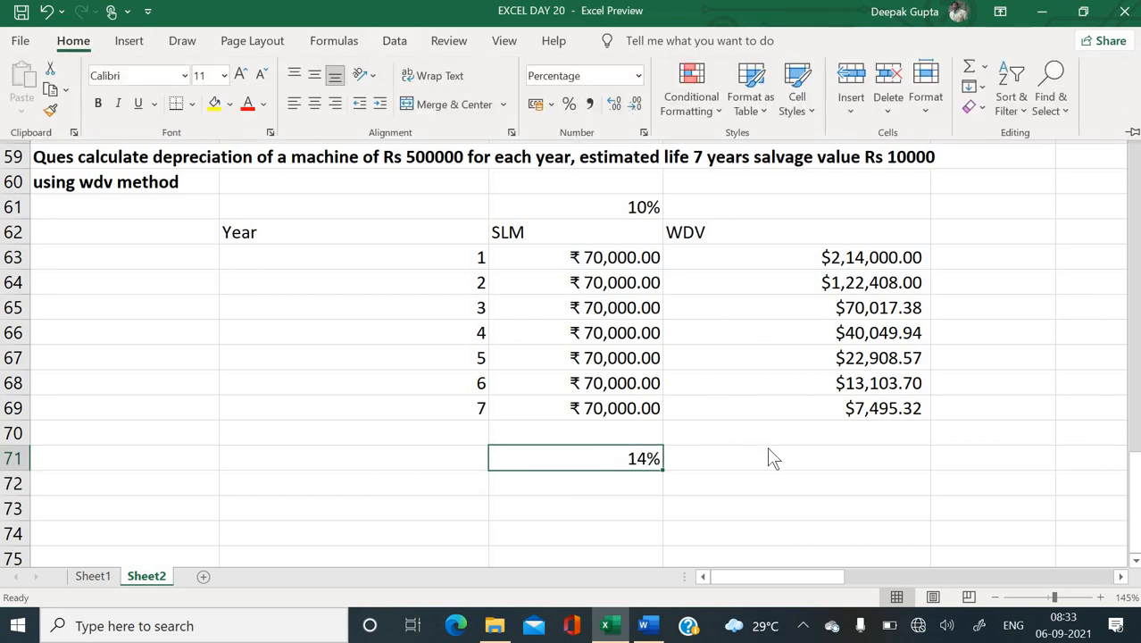
pyautogui.click(803, 457)
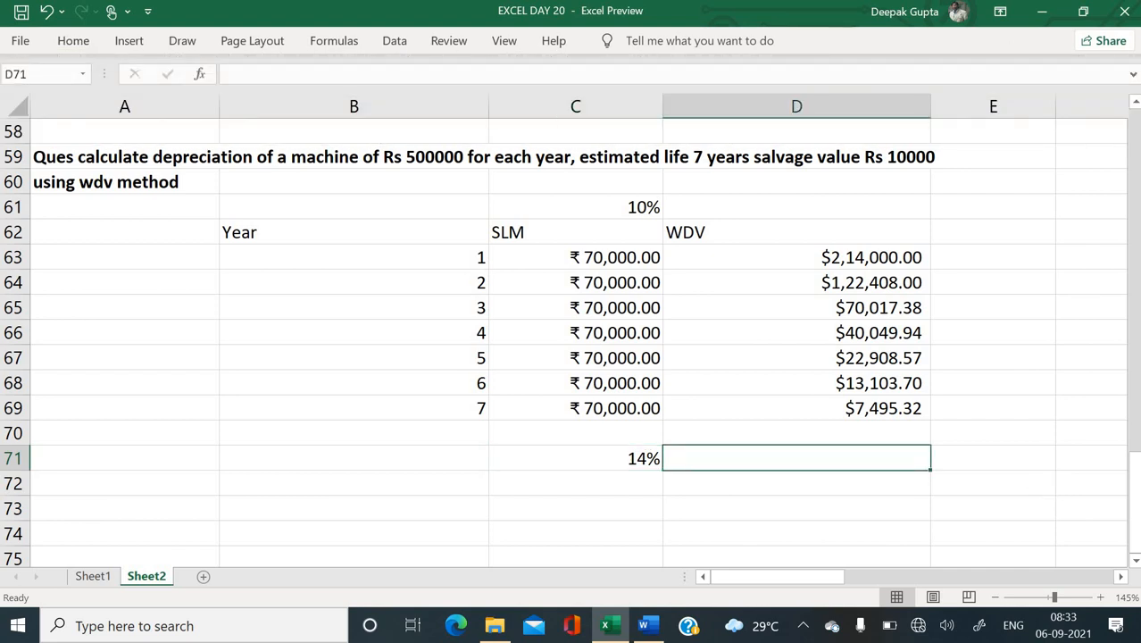
pyautogui.click(600, 478)
pyautogui.click(599, 457)
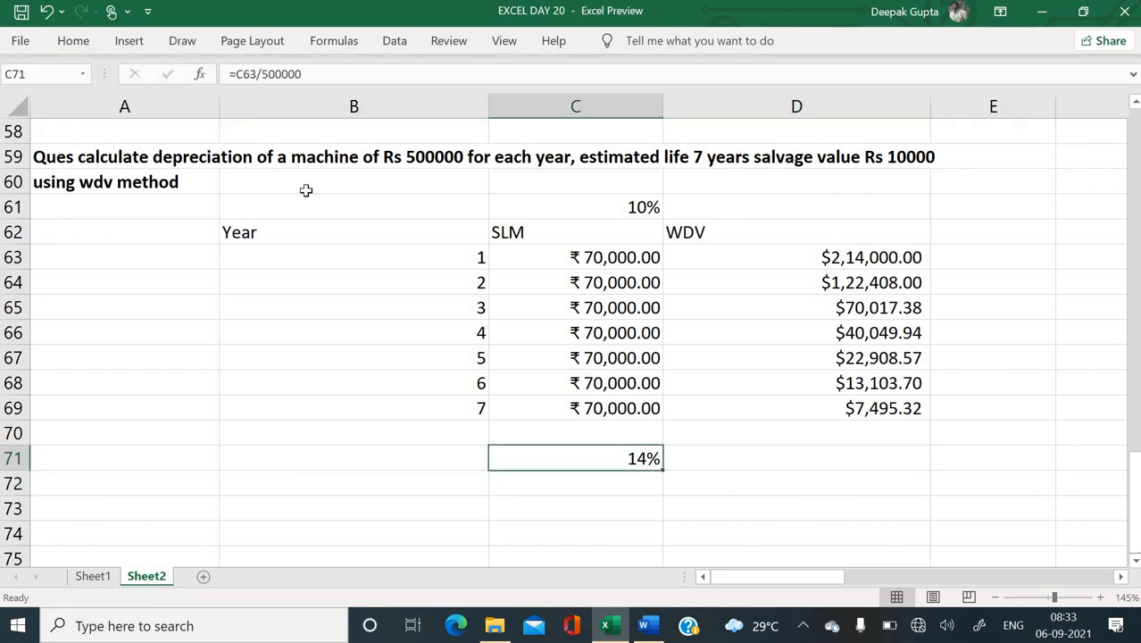
pyautogui.click(80, 41)
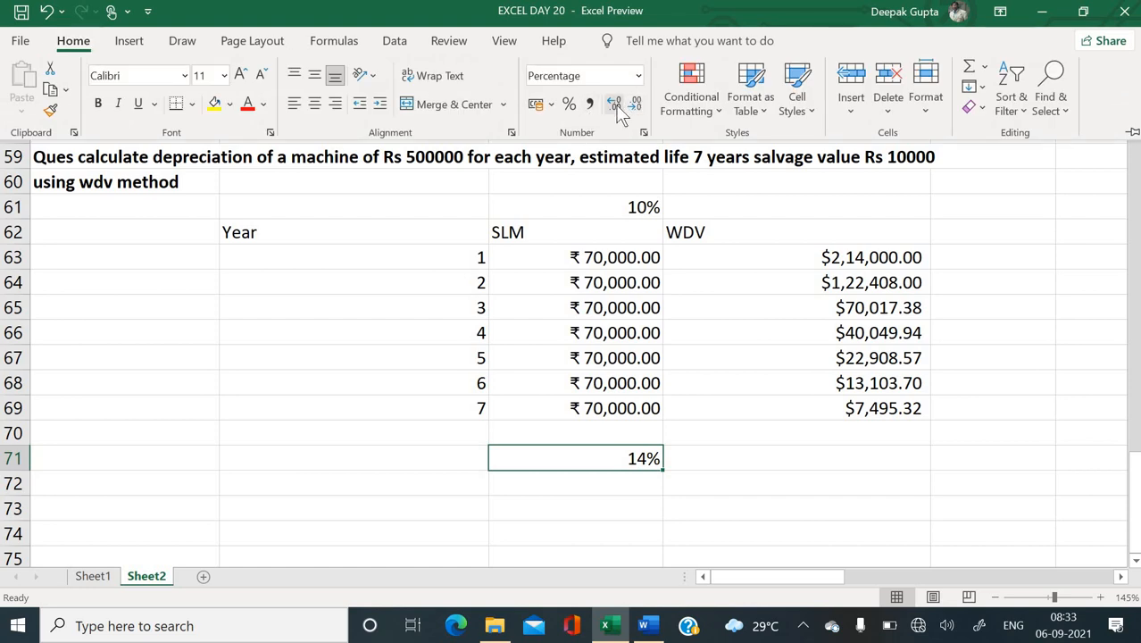
pyautogui.click(636, 104)
pyautogui.click(636, 104)
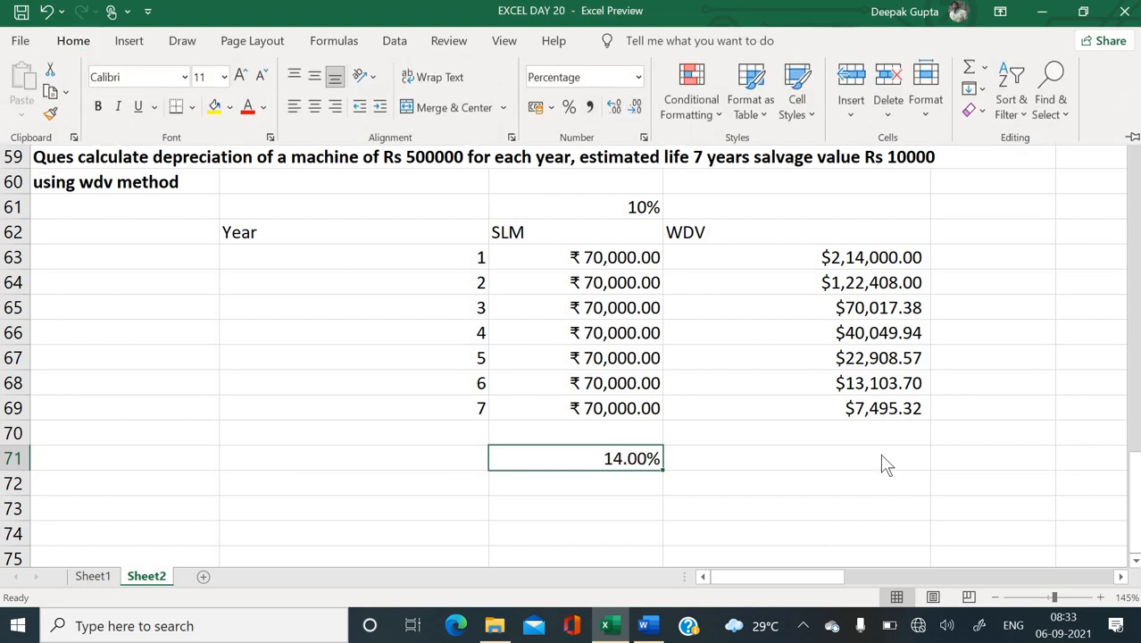
# - Calculate the WDV depreciation rate in D71 by dividing the first-year amount in D63 by 500000
pyautogui.click(881, 456)
pyautogui.write('=')
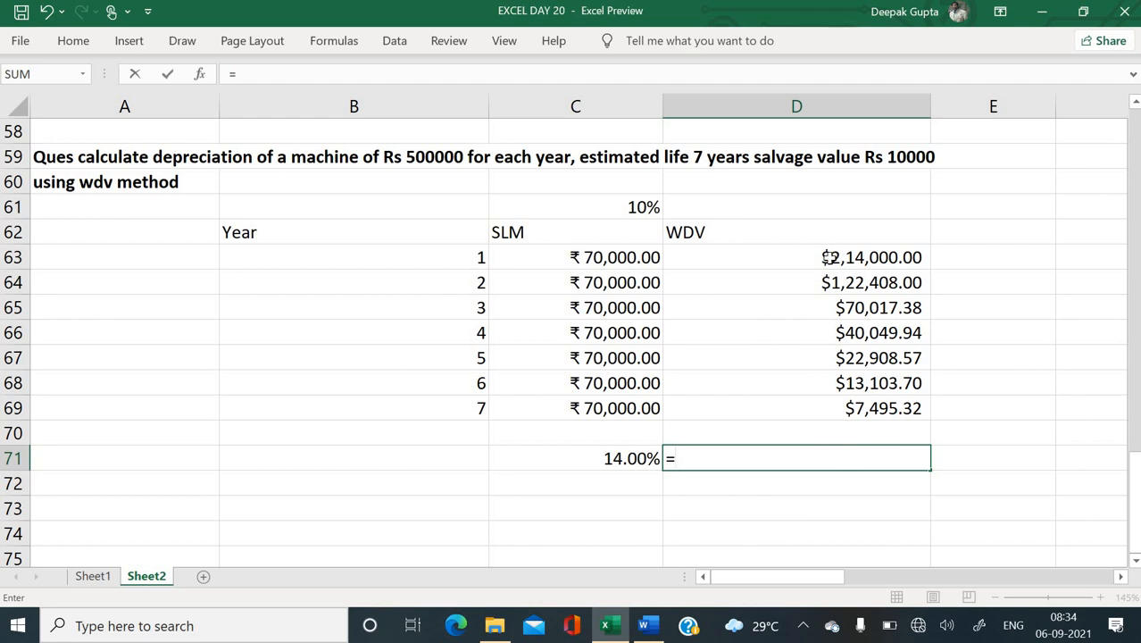
pyautogui.click(828, 258)
pyautogui.write('/')
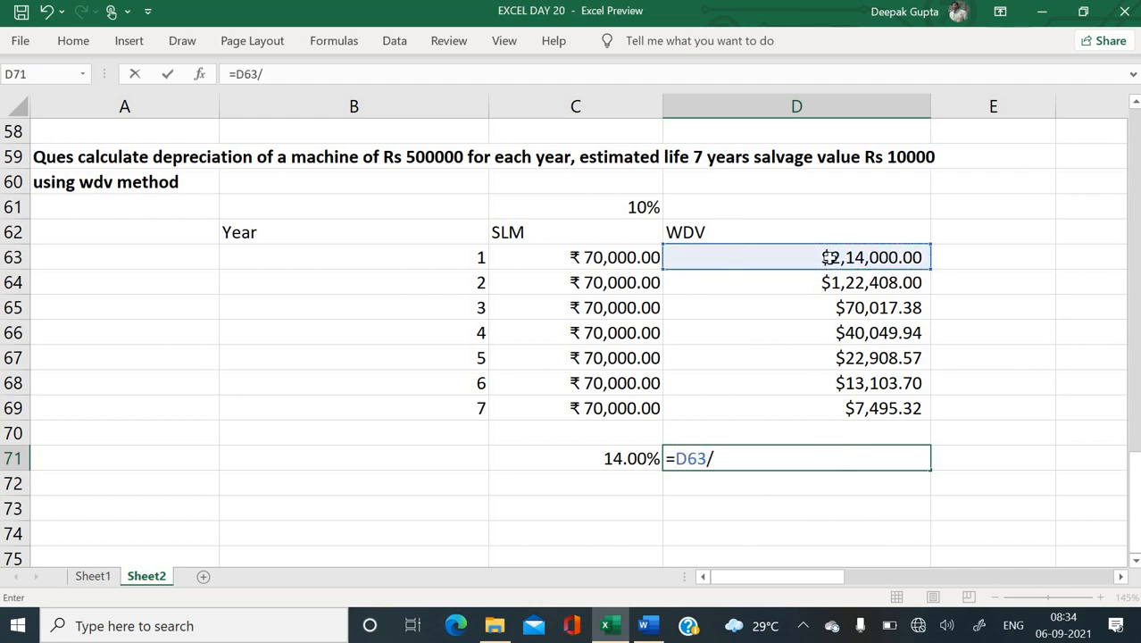
pyautogui.write('500000')
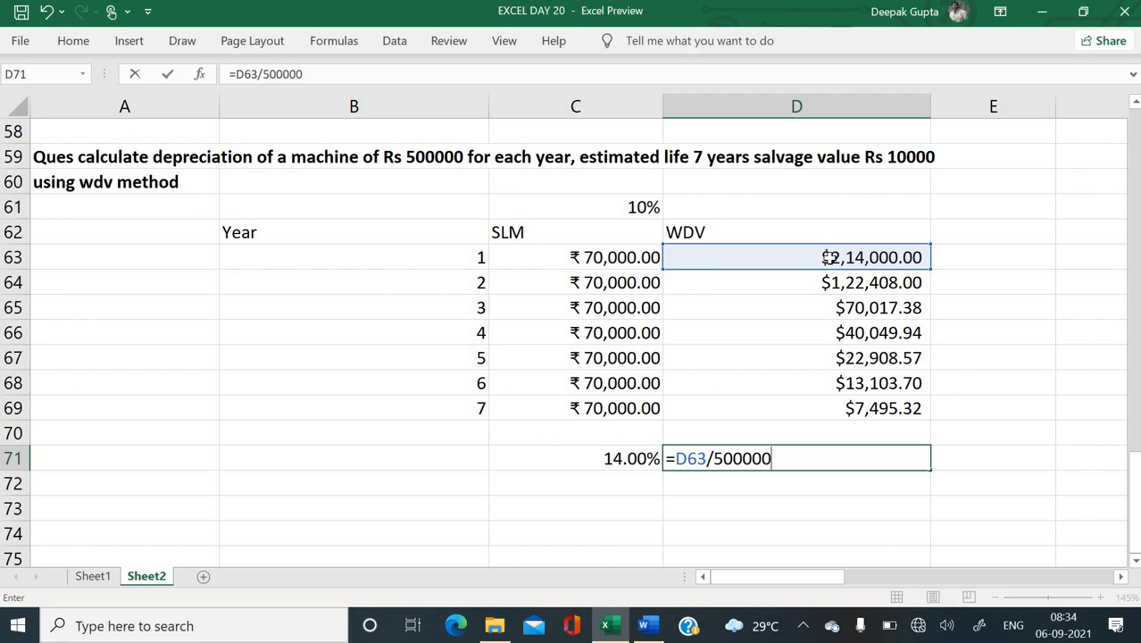
pyautogui.press('Return')
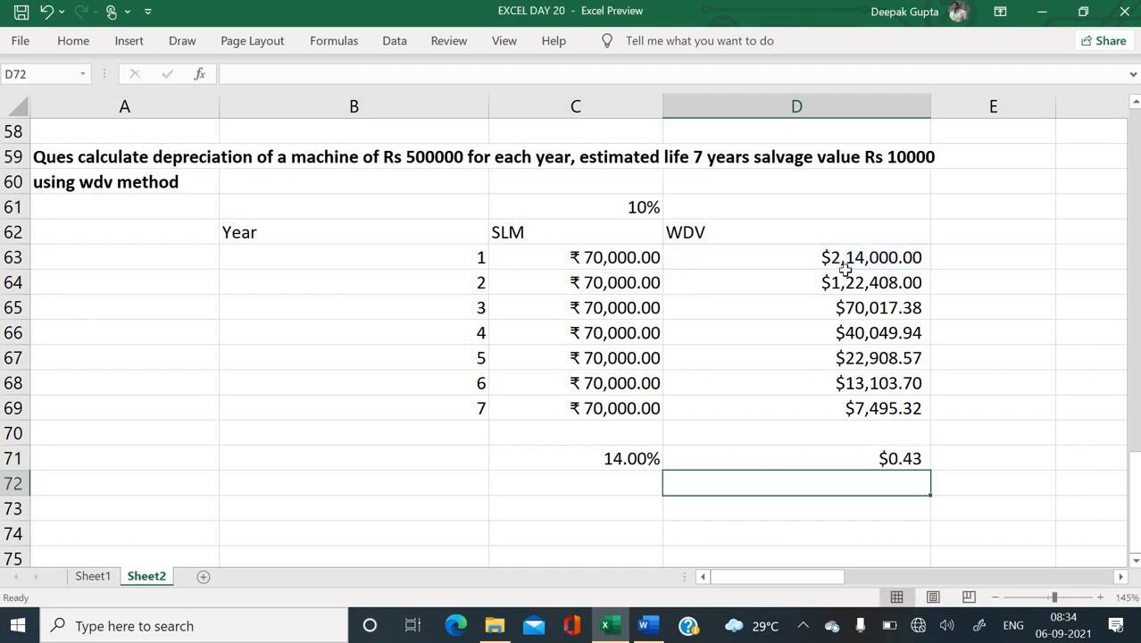
# - Format the WDV rate in D71 as a percentage without decimals
pyautogui.click(818, 448)
pyautogui.click(61, 43)
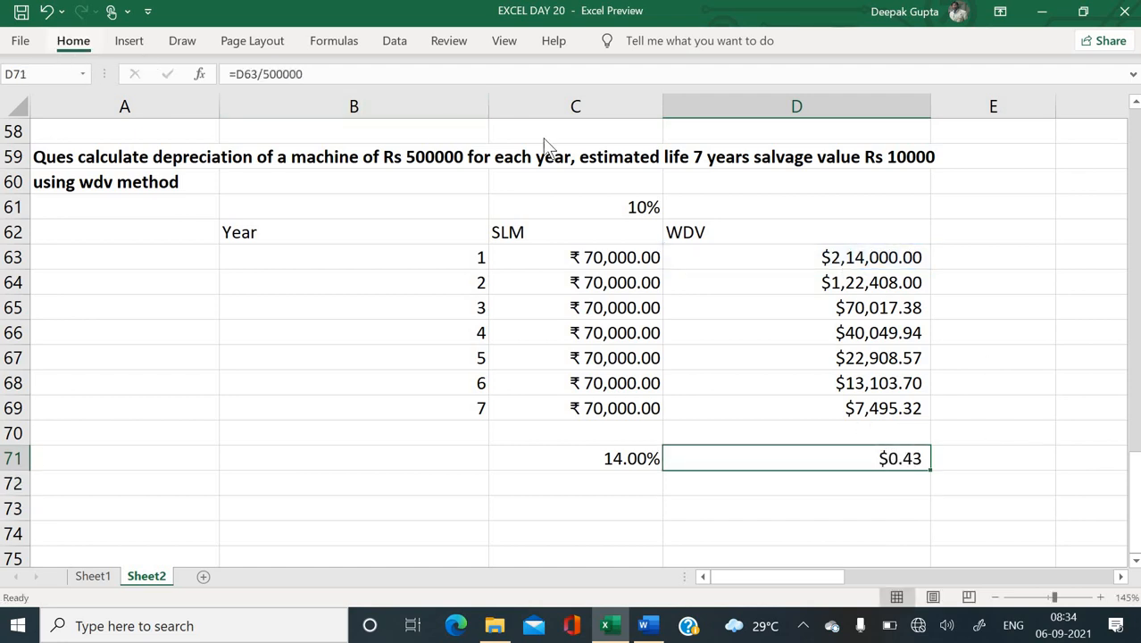
pyautogui.click(569, 104)
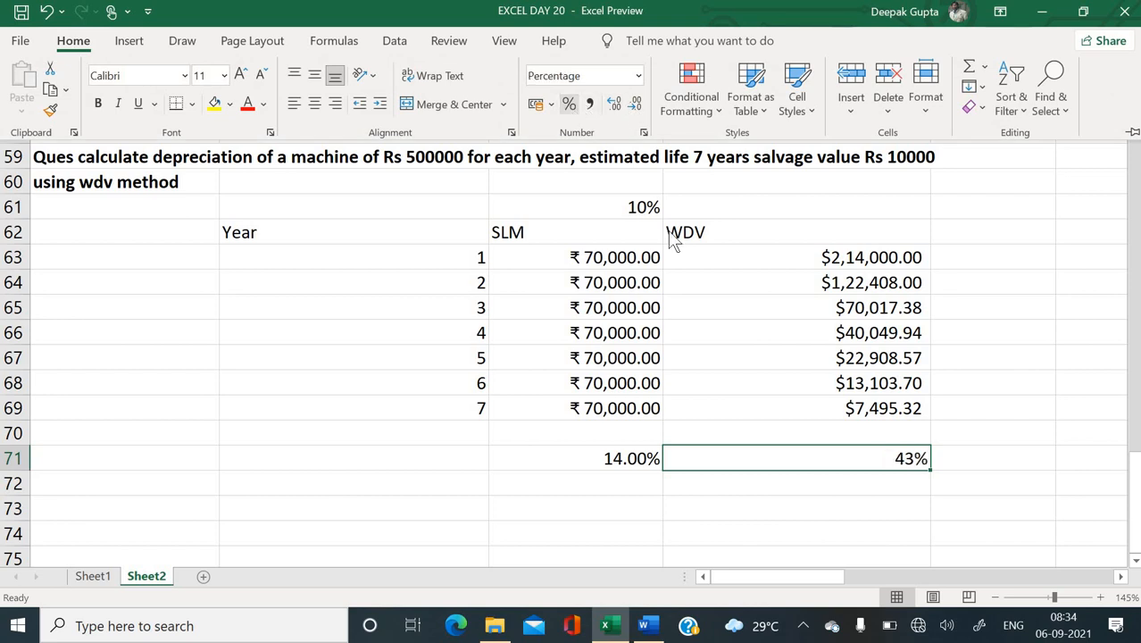
pyautogui.click(1027, 461)
pyautogui.click(1027, 458)
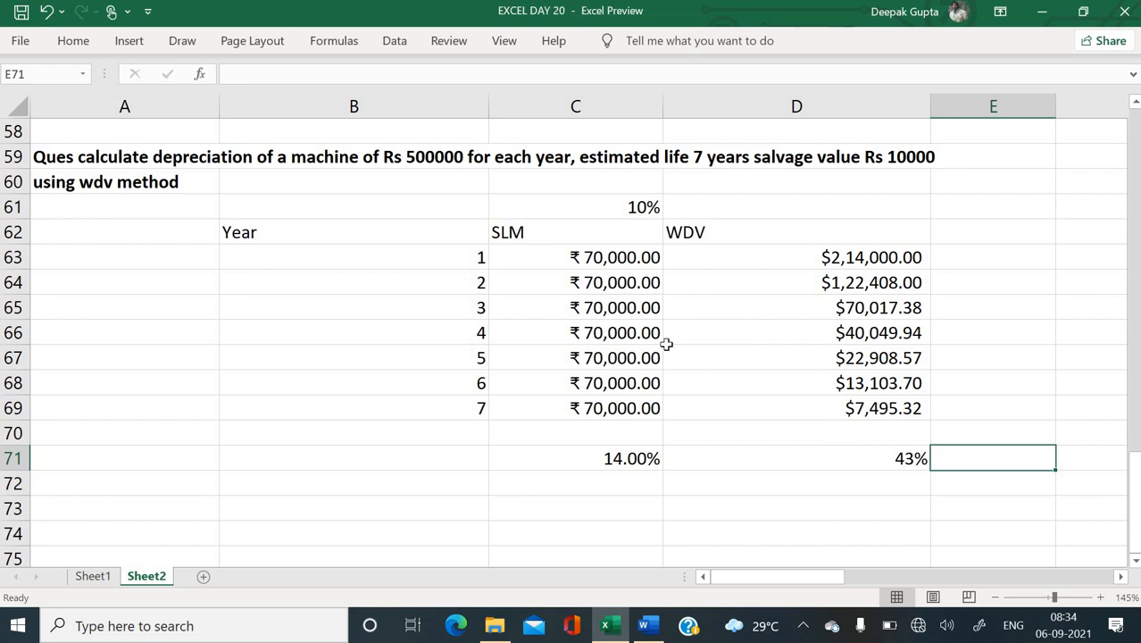
# - Compare the SLM and WDV rates in row 71 and examine the yearly WDV amounts in D63:D69
pyautogui.click(617, 456)
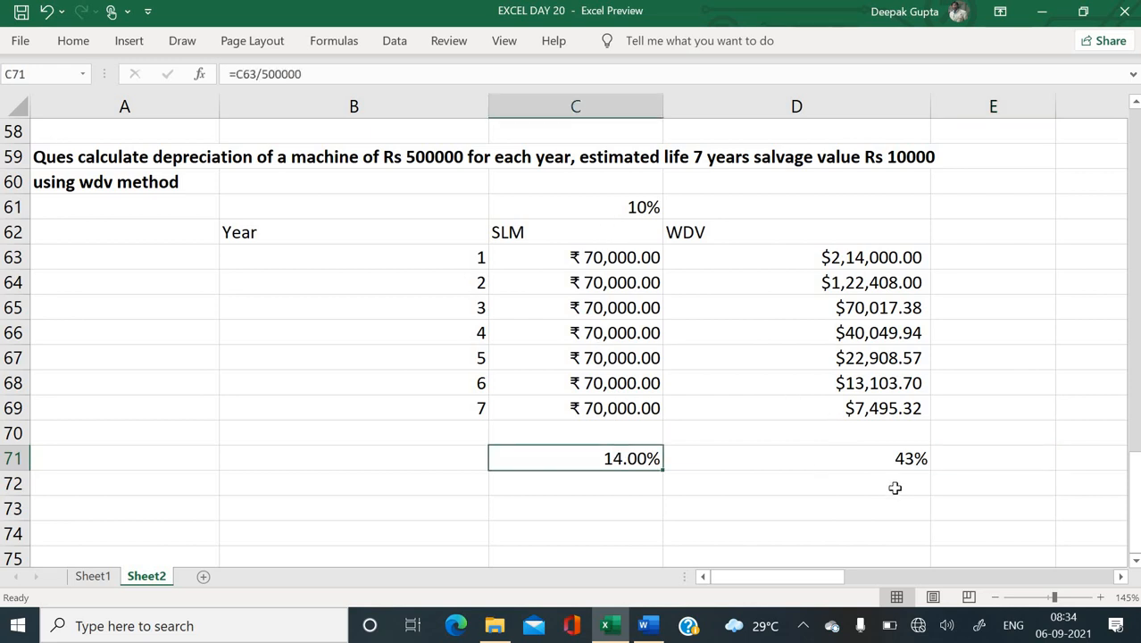
pyautogui.click(873, 456)
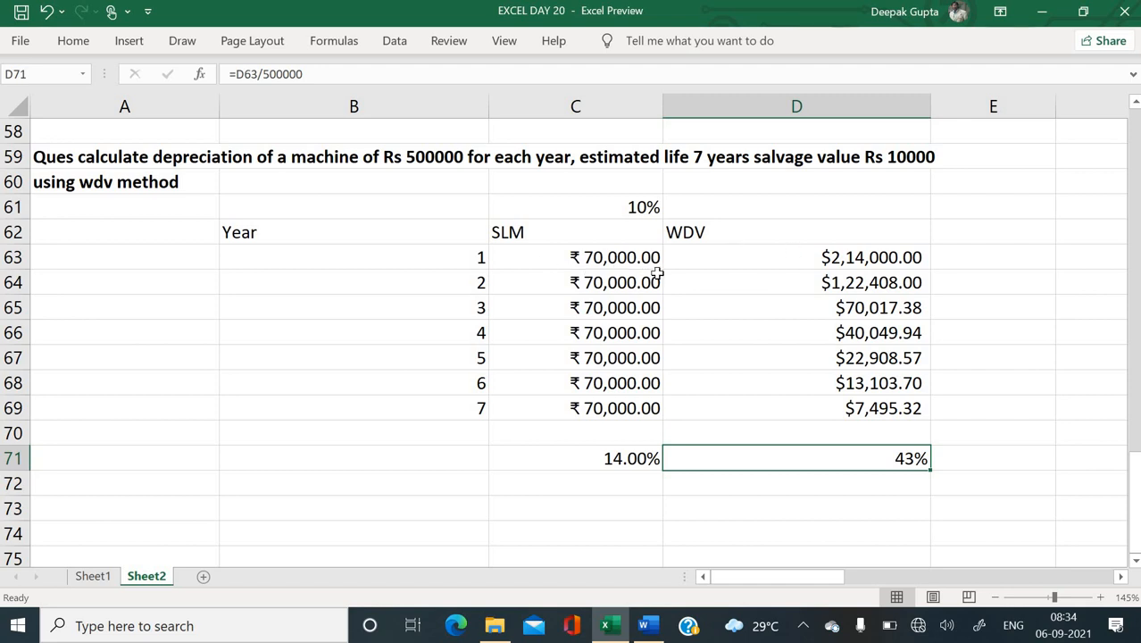
pyautogui.moveTo(731, 253); pyautogui.dragTo(715, 400)
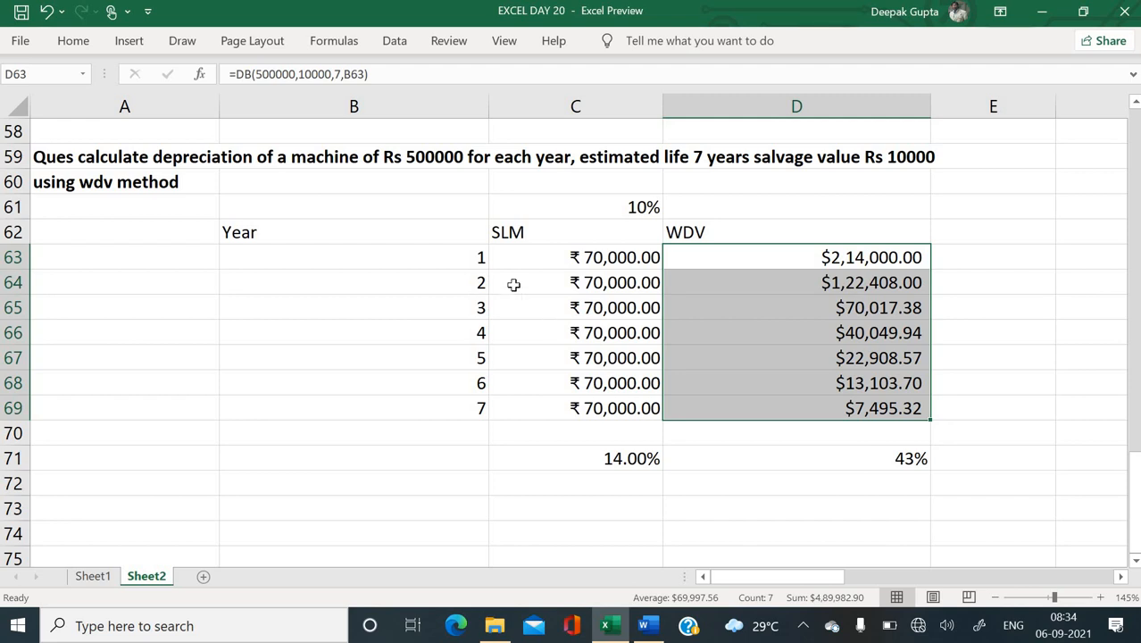
pyautogui.click(656, 232)
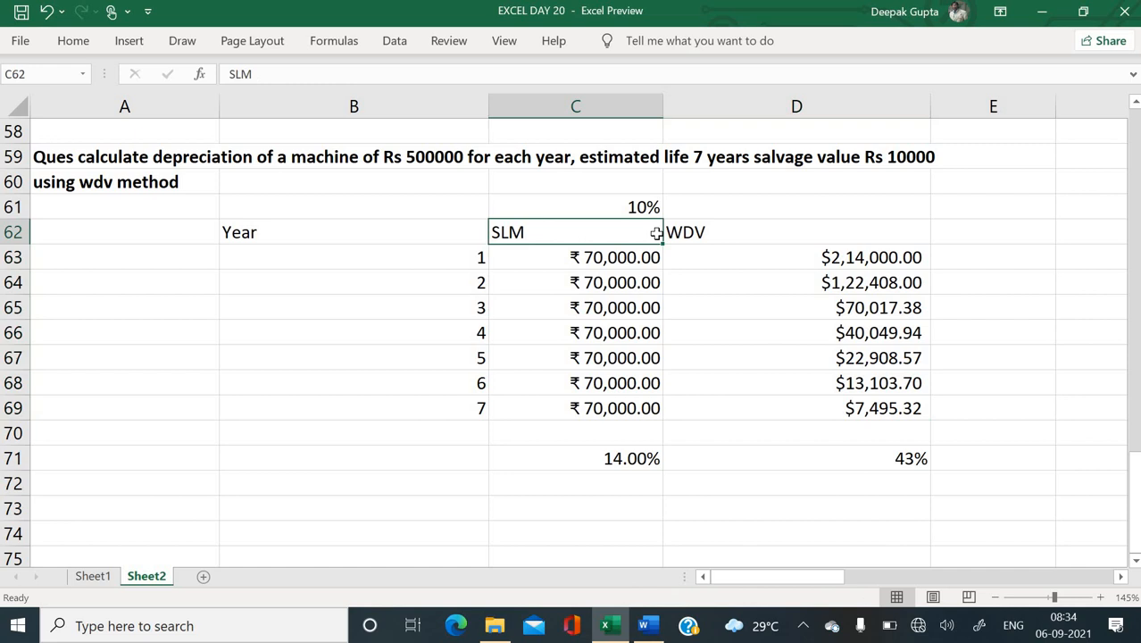
pyautogui.click(710, 233)
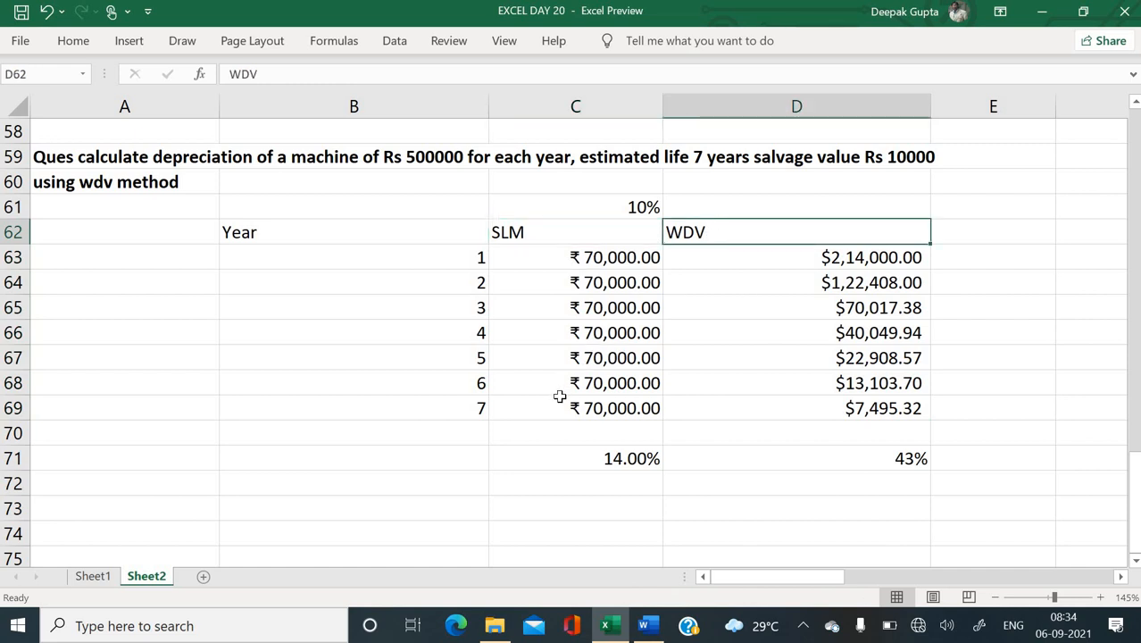
pyautogui.click(617, 437)
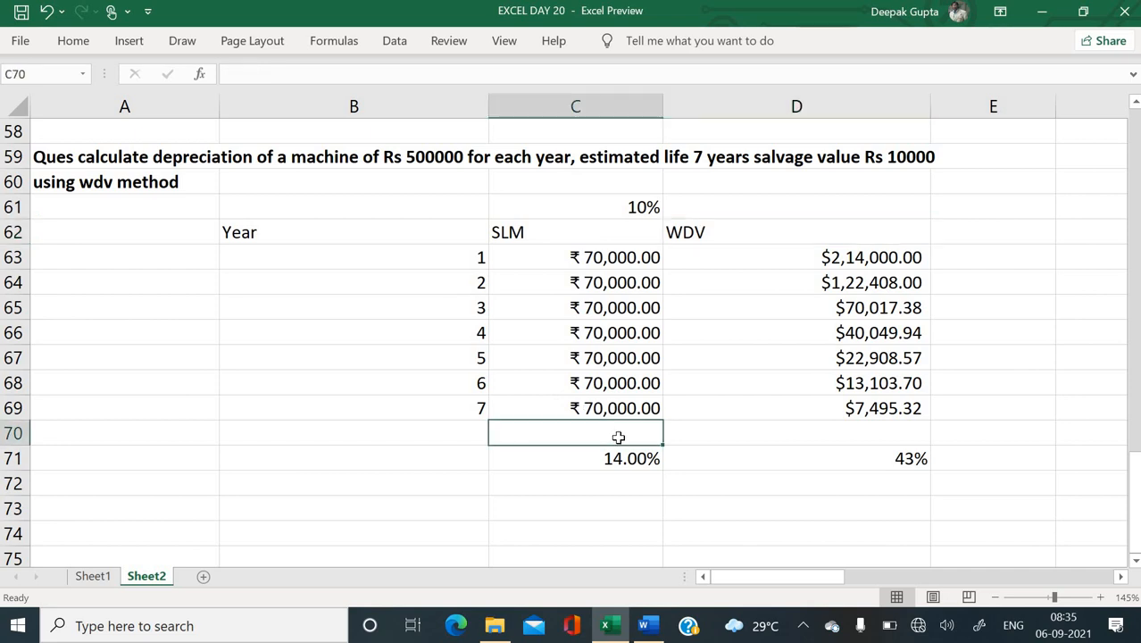
# - Calculate the remaining SLM book value in C73 by subtracting the sum of C63:C69 from 500000
pyautogui.click(591, 499)
pyautogui.write('=')
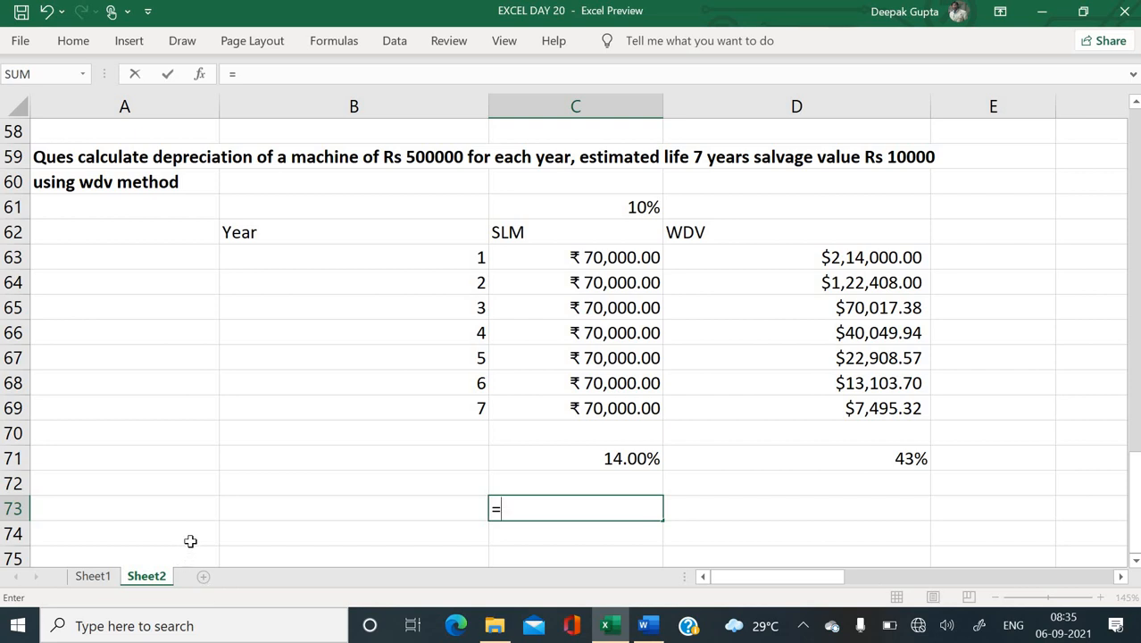
pyautogui.write('7')
pyautogui.press('BackSpace')
pyautogui.write('500000')
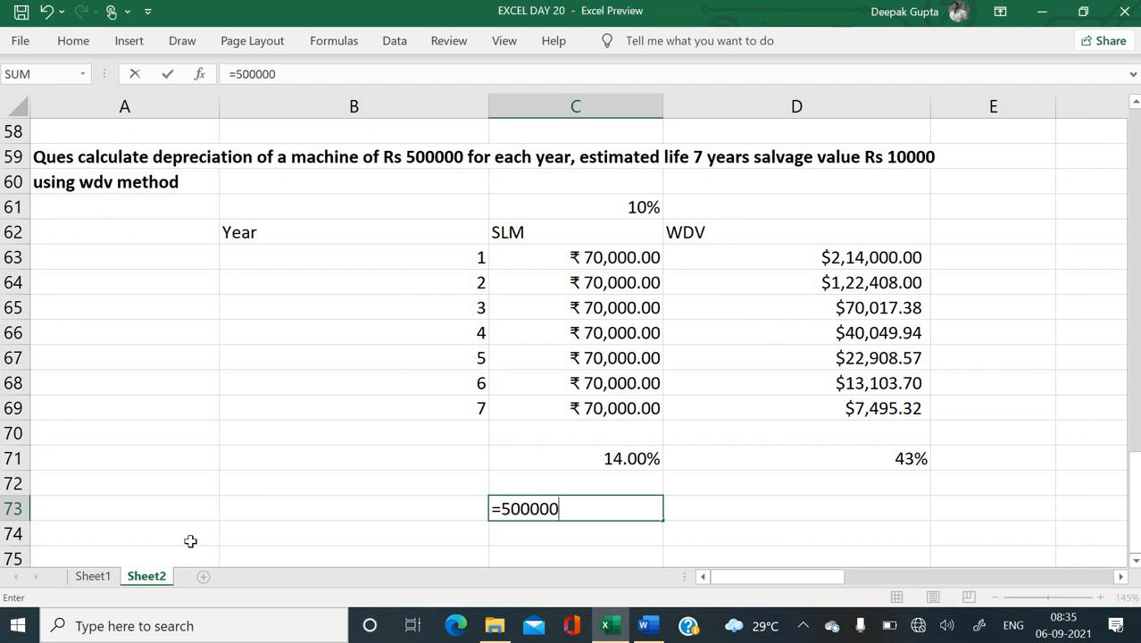
pyautogui.write('-sum(')
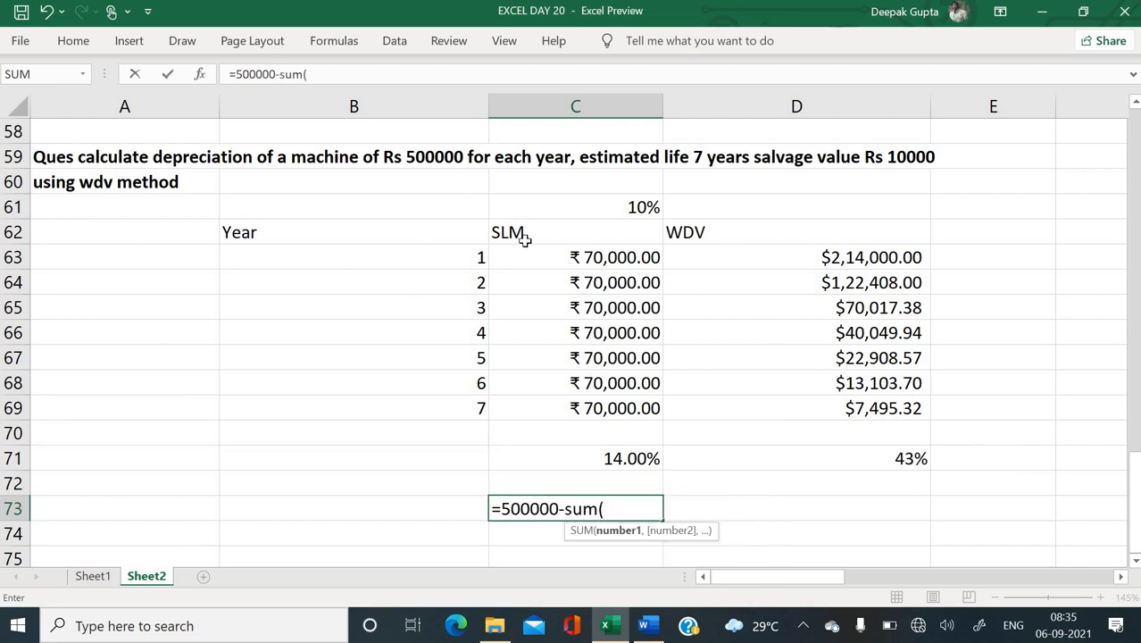
pyautogui.moveTo(555, 260); pyautogui.dragTo(560, 408)
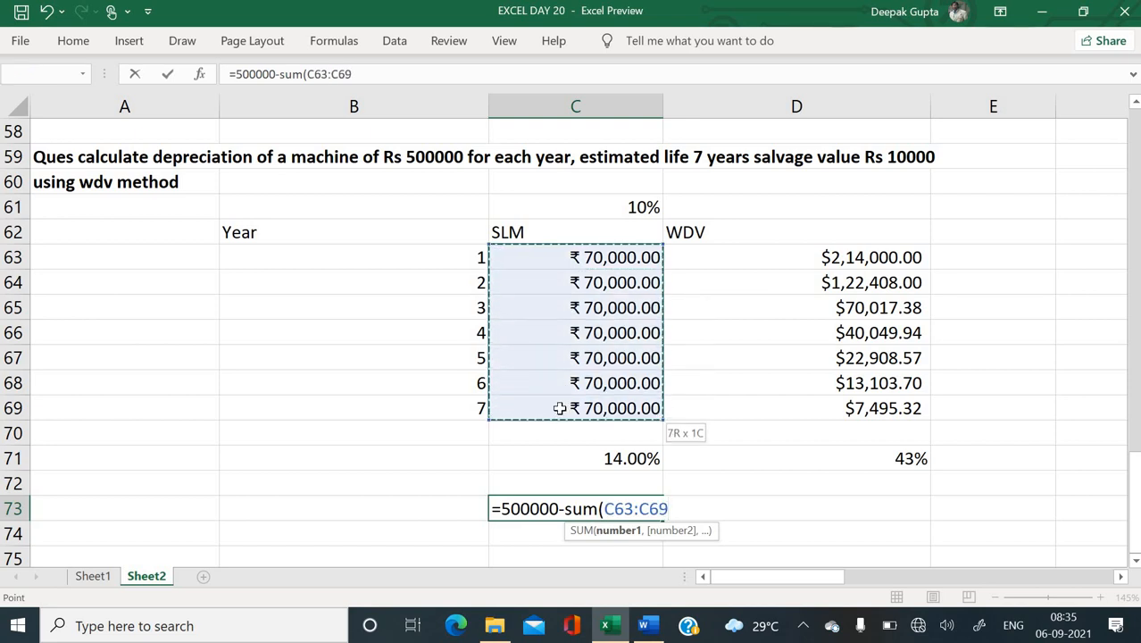
pyautogui.write(')')
pyautogui.press('Return')
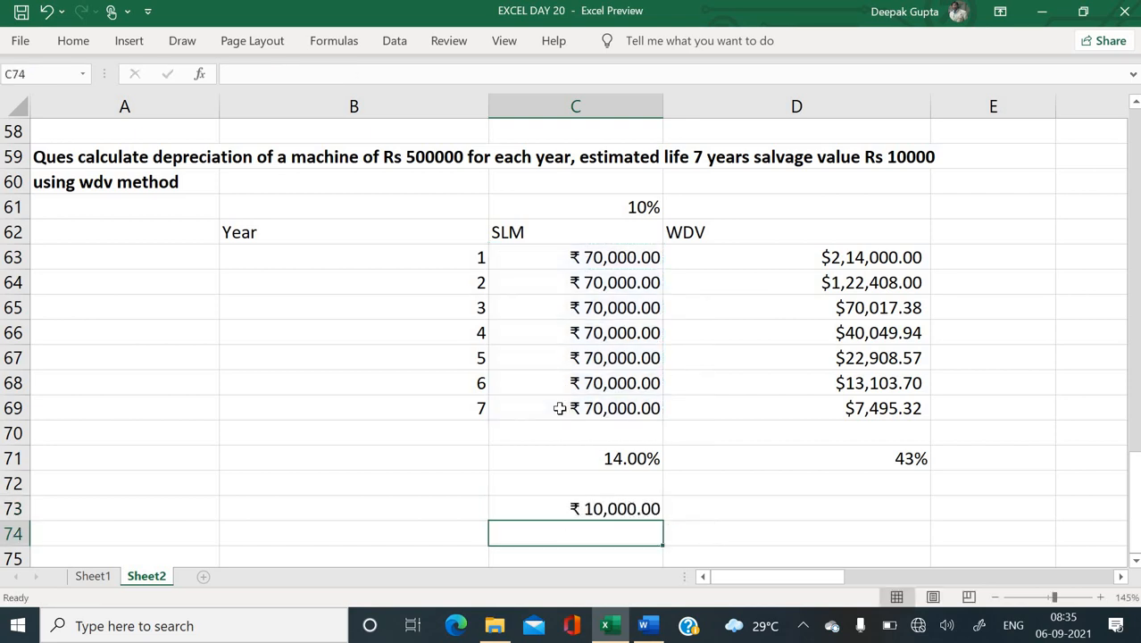
# - Calculate the remaining WDV book value in D73 by subtracting the sum of D63:D69 from 500000
pyautogui.click(823, 520)
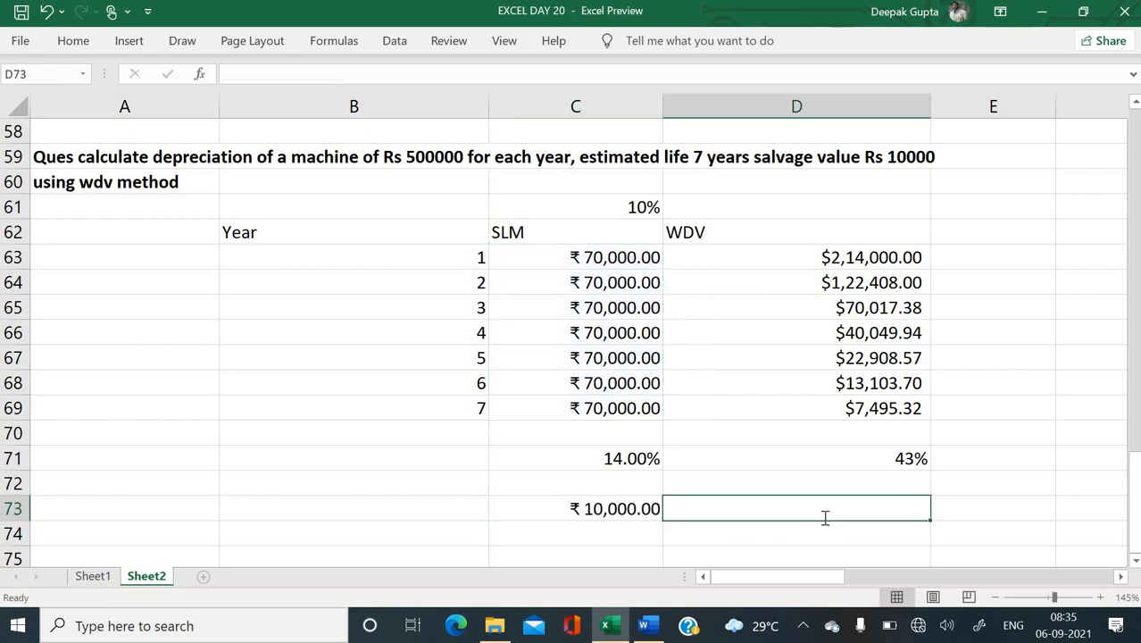
pyautogui.write('=')
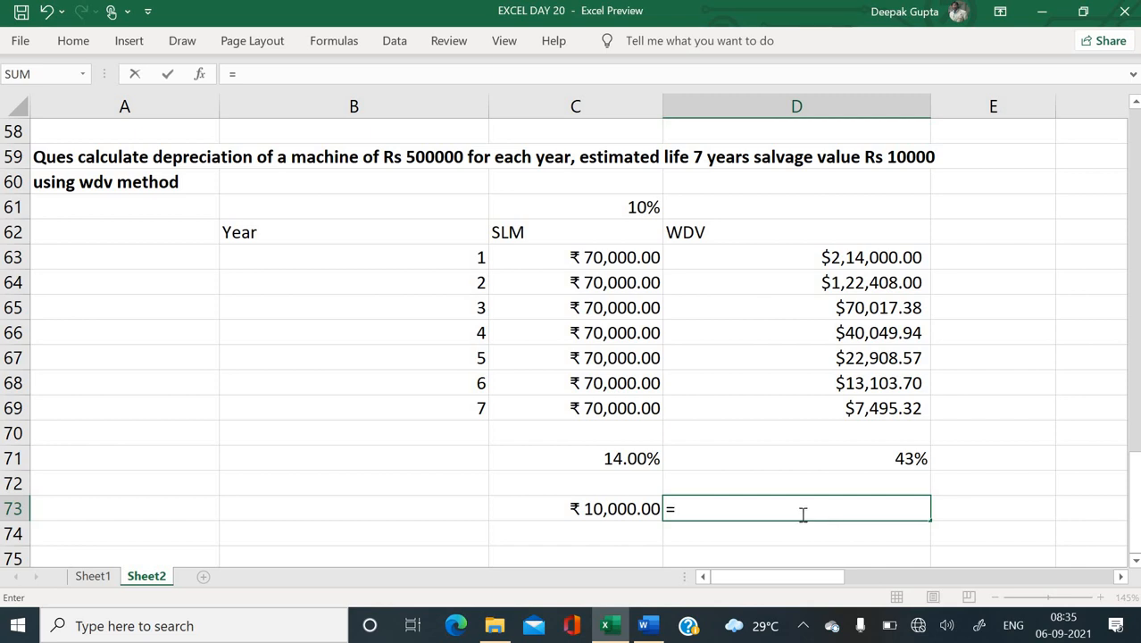
pyautogui.write('50000')
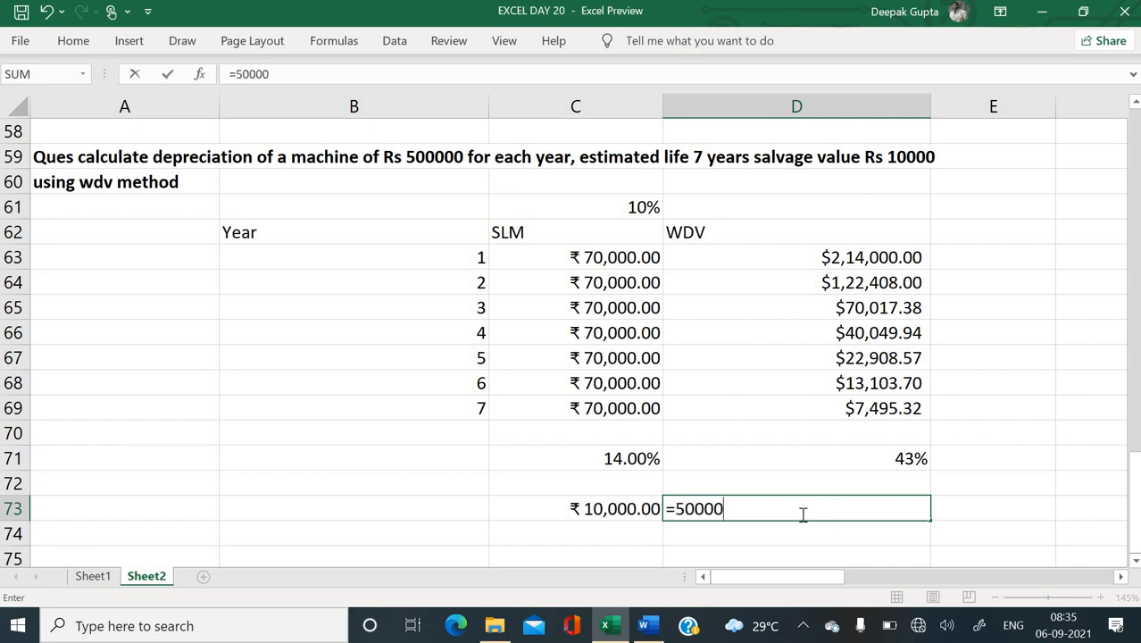
pyautogui.write('0-sum(')
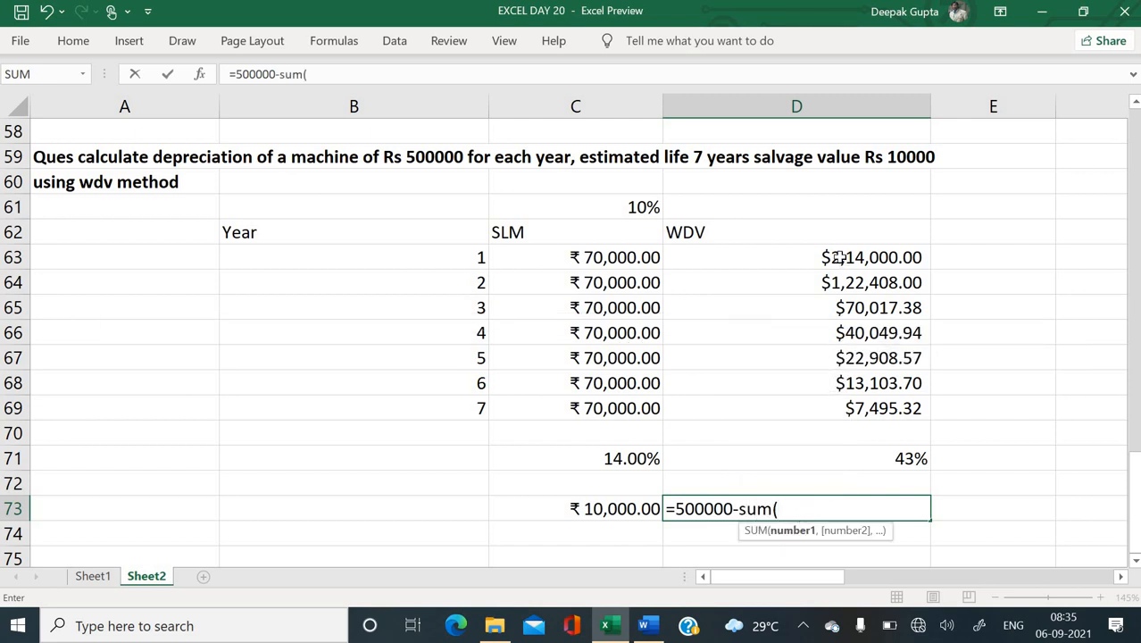
pyautogui.moveTo(839, 257); pyautogui.dragTo(850, 409)
pyautogui.write(')')
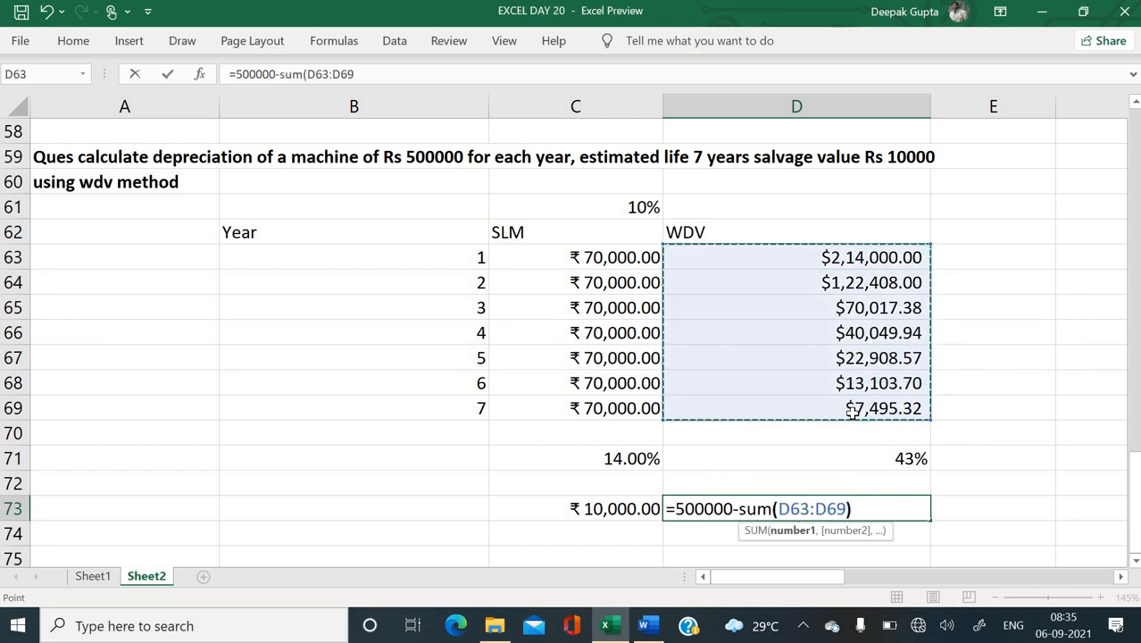
pyautogui.press('Return')
# - Reduce the remaining WDV value in D73 to a number without decimal places
pyautogui.click(842, 515)
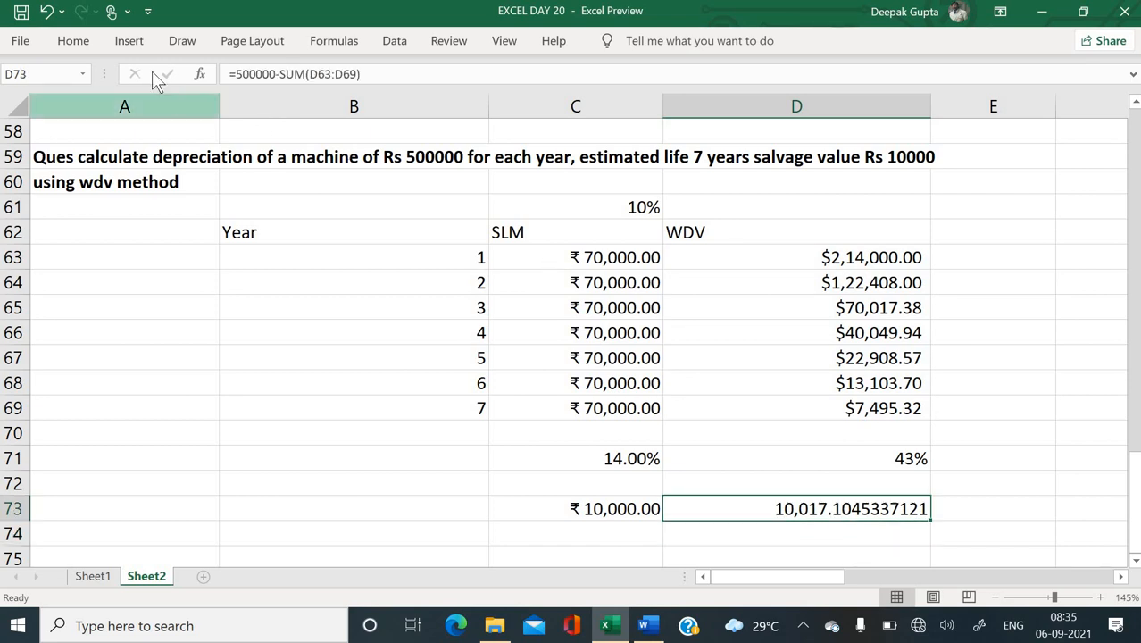
pyautogui.click(80, 43)
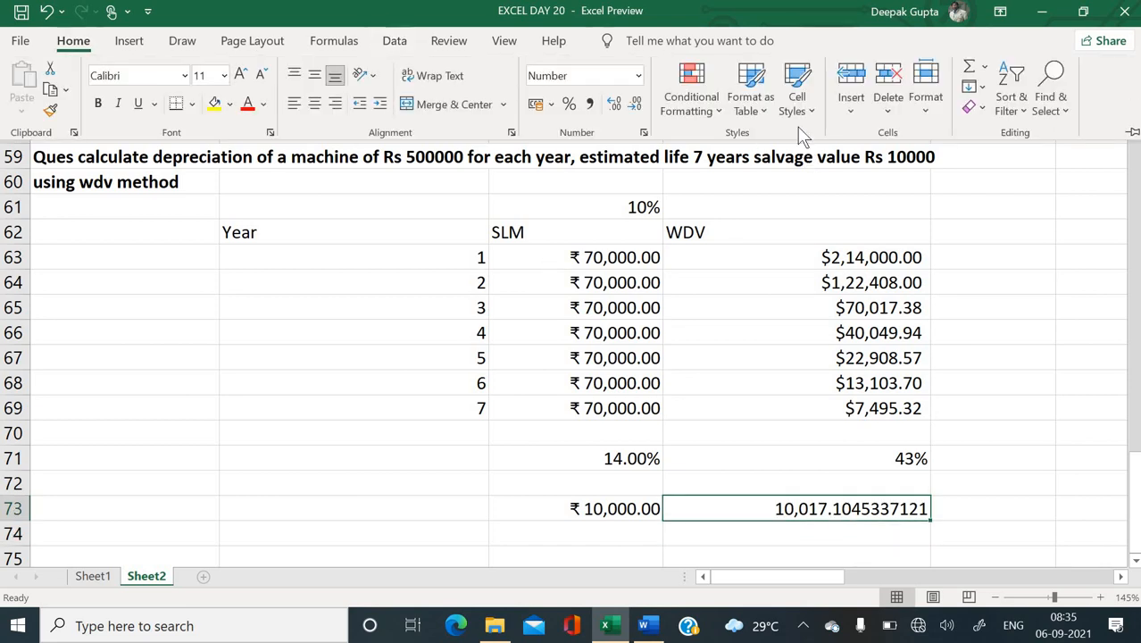
pyautogui.click(635, 104)
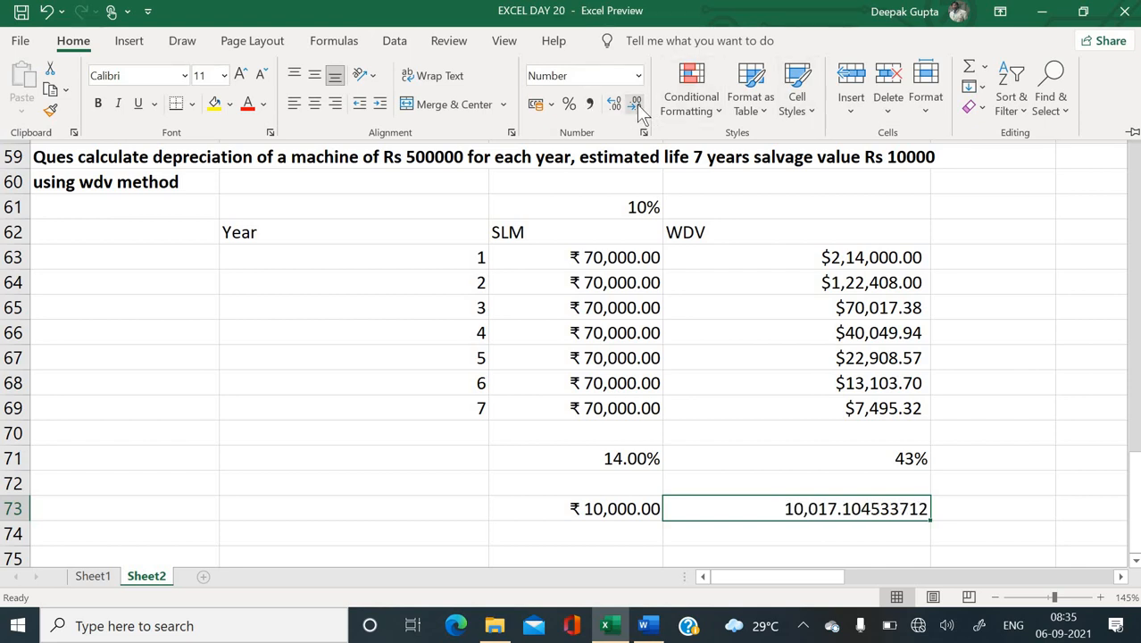
pyautogui.click(636, 105)
pyautogui.click(637, 105)
pyautogui.click(636, 105)
pyautogui.click(636, 105)
pyautogui.click(637, 105)
pyautogui.click(636, 105)
pyautogui.click(637, 106)
pyautogui.click(637, 105)
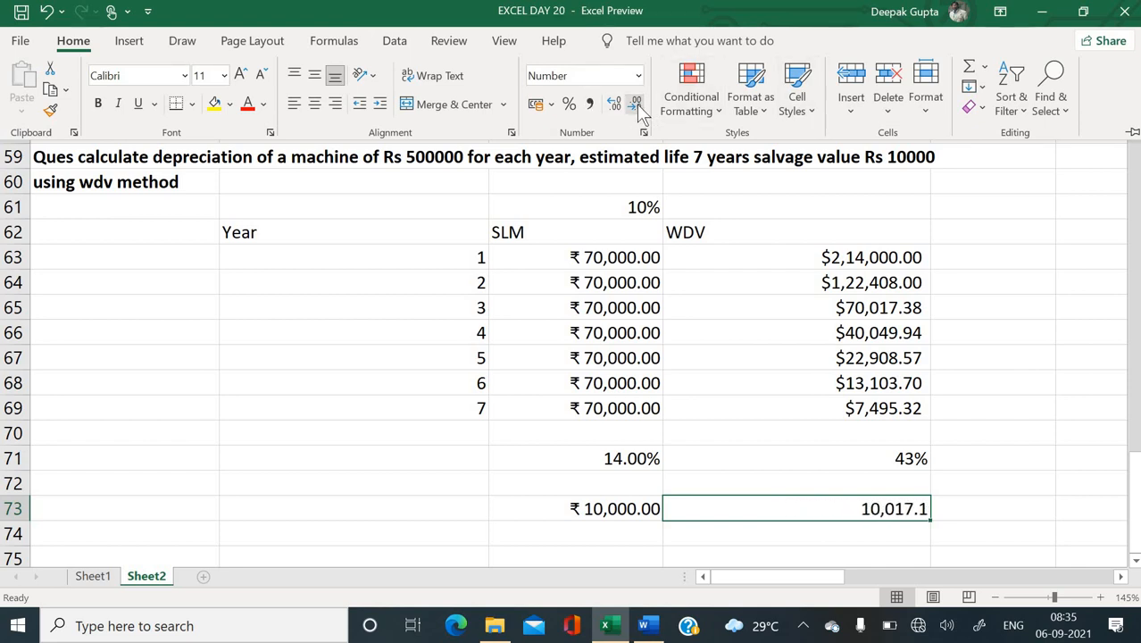
pyautogui.click(638, 106)
pyautogui.click(1030, 355)
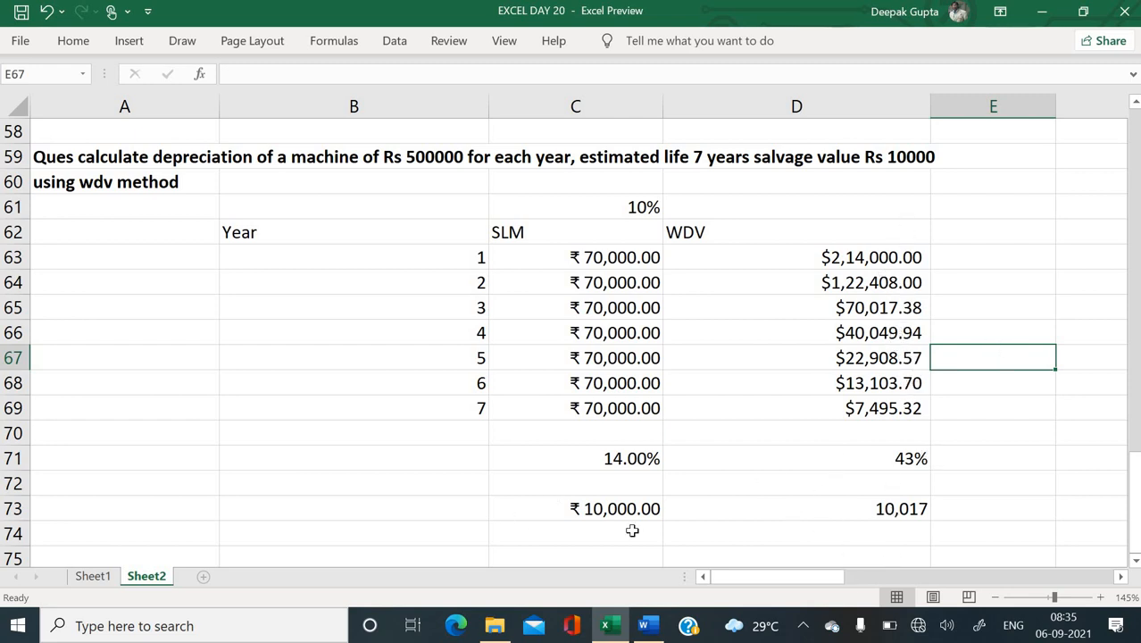
# - Show the WDV depreciation rate in D71 as a percentage with two decimal places
pyautogui.click(748, 459)
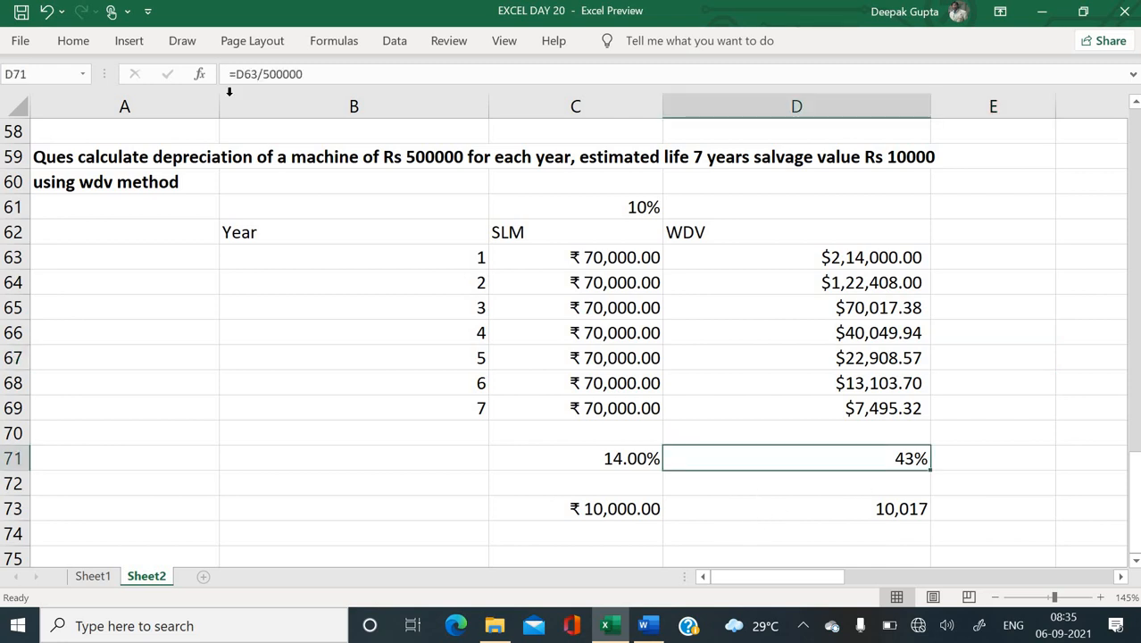
pyautogui.click(80, 42)
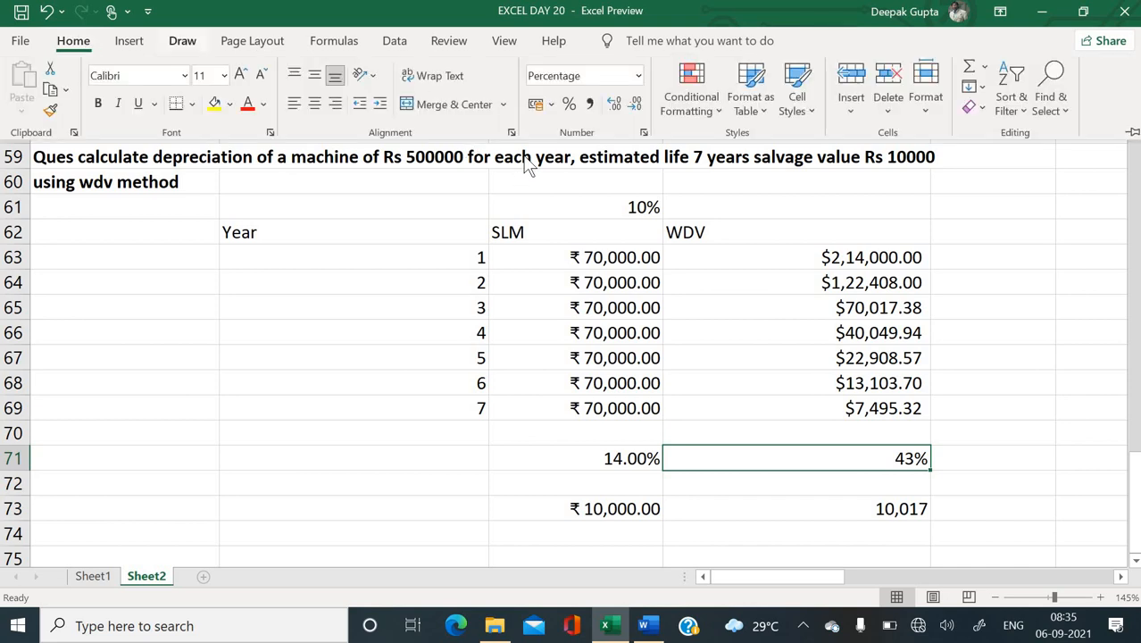
pyautogui.click(617, 106)
pyautogui.click(616, 105)
pyautogui.click(962, 466)
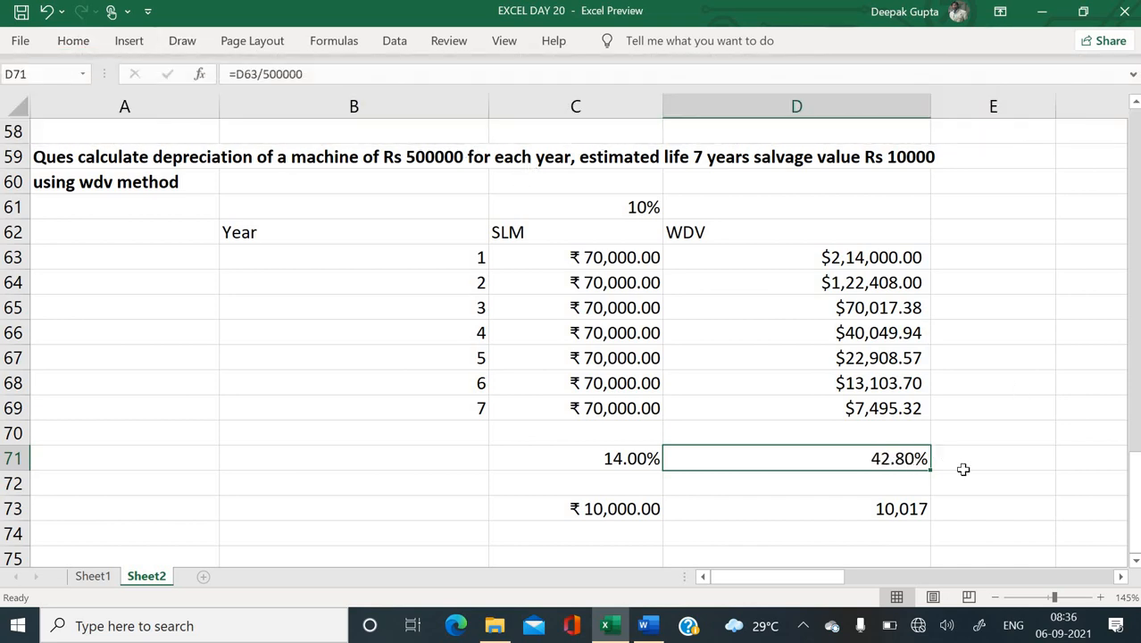
pyautogui.click(966, 466)
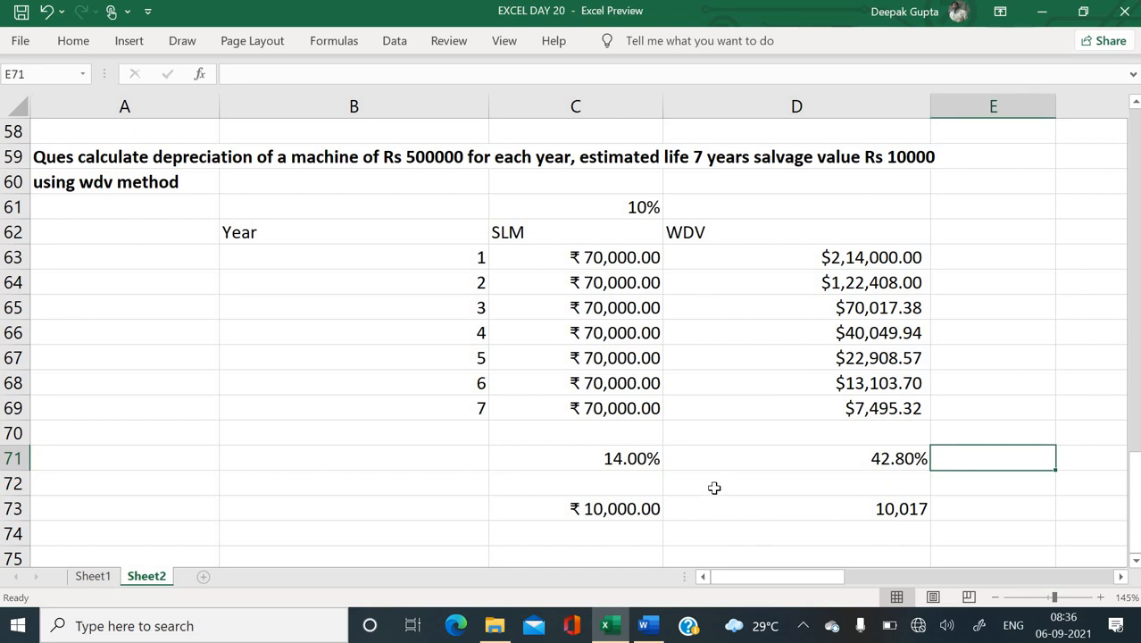
pyautogui.click(523, 402)
pyautogui.scroll(2, 523, 404)
pyautogui.scroll(-2, 523, 403)
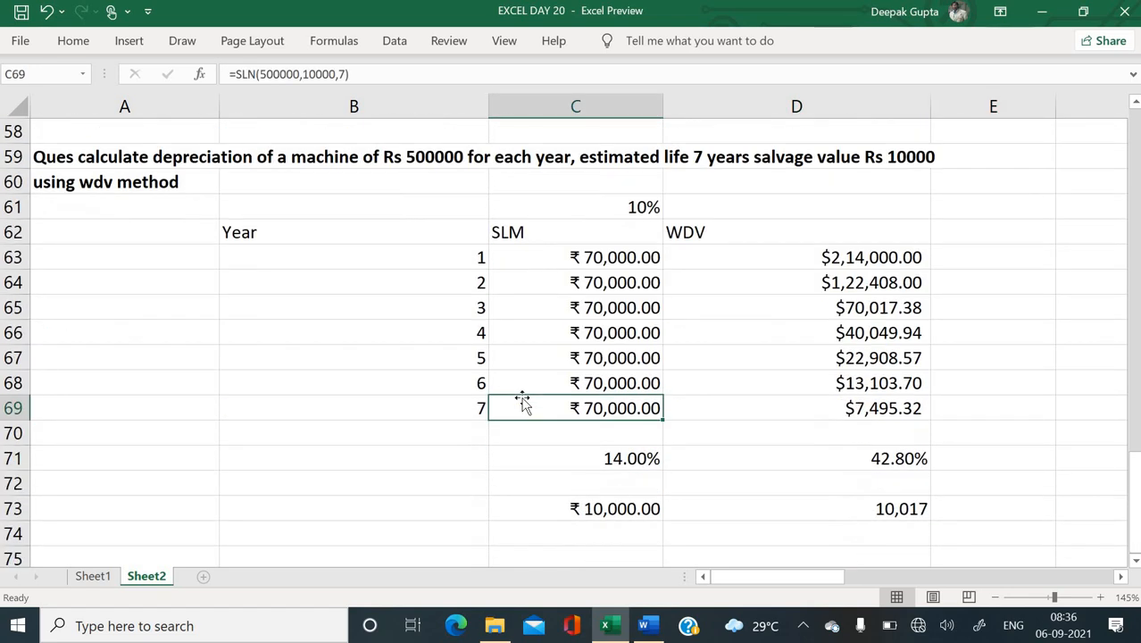
pyautogui.click(339, 292)
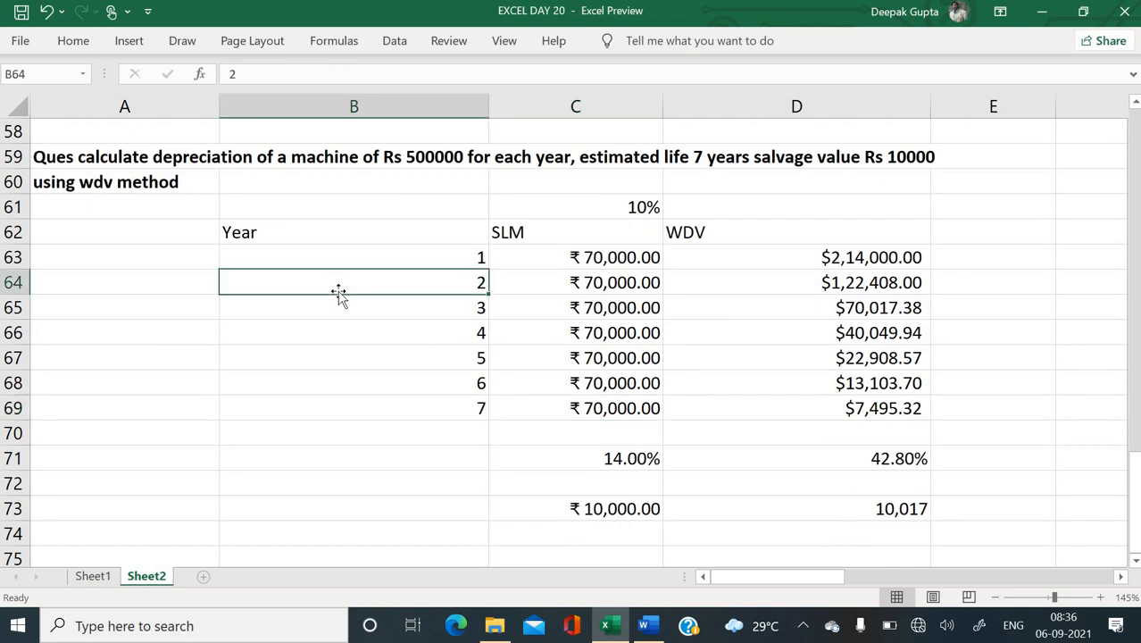